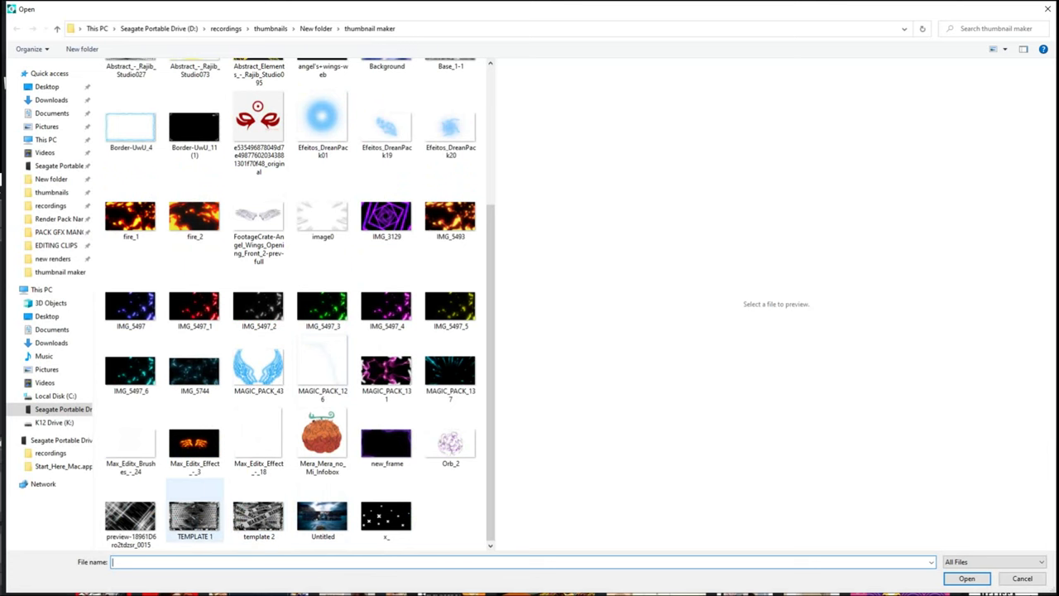
Open the TEMPLATE 1 image from the thumbnail maker folder as the base for the thumbnail
left_click(194, 517)
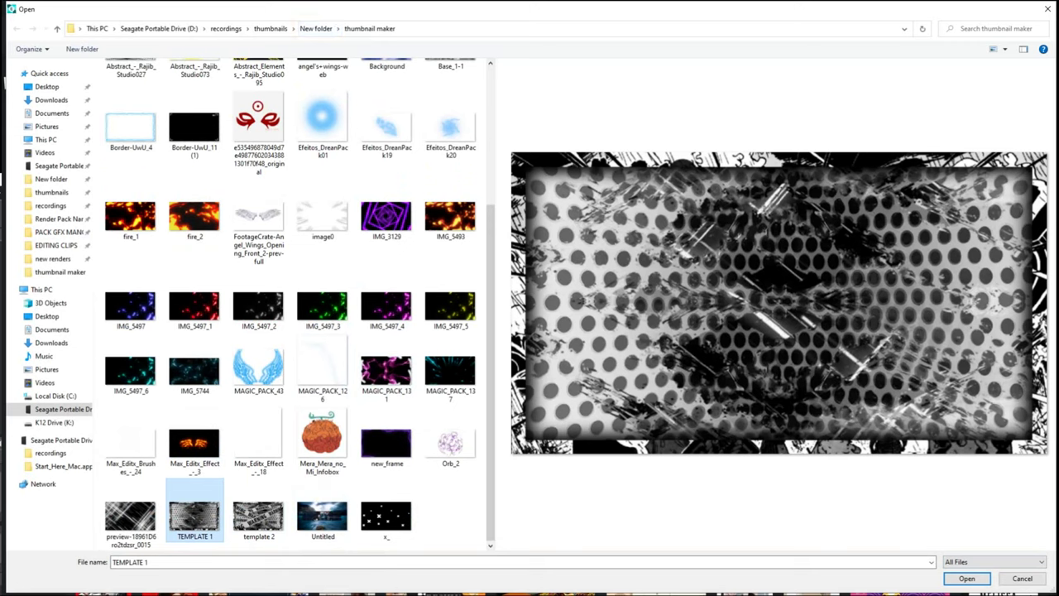
left_click(370, 29)
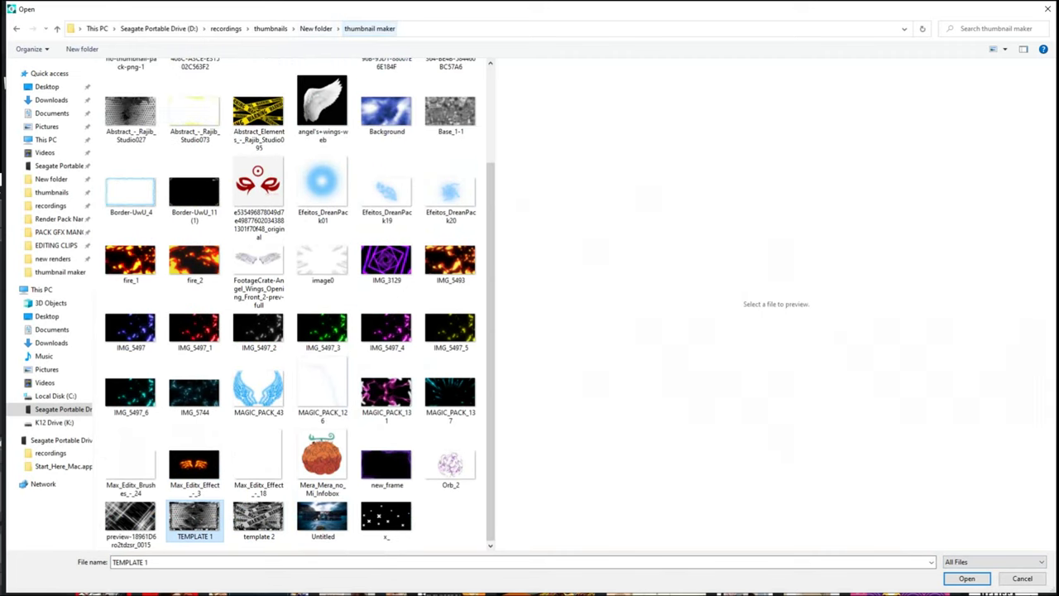
left_click(316, 28)
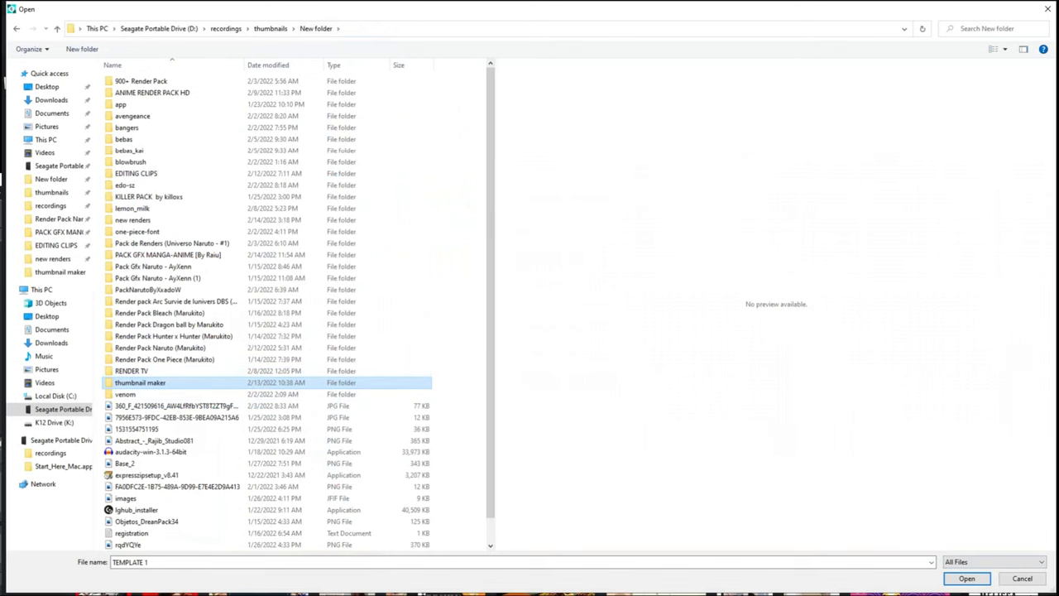
double_click(140, 382)
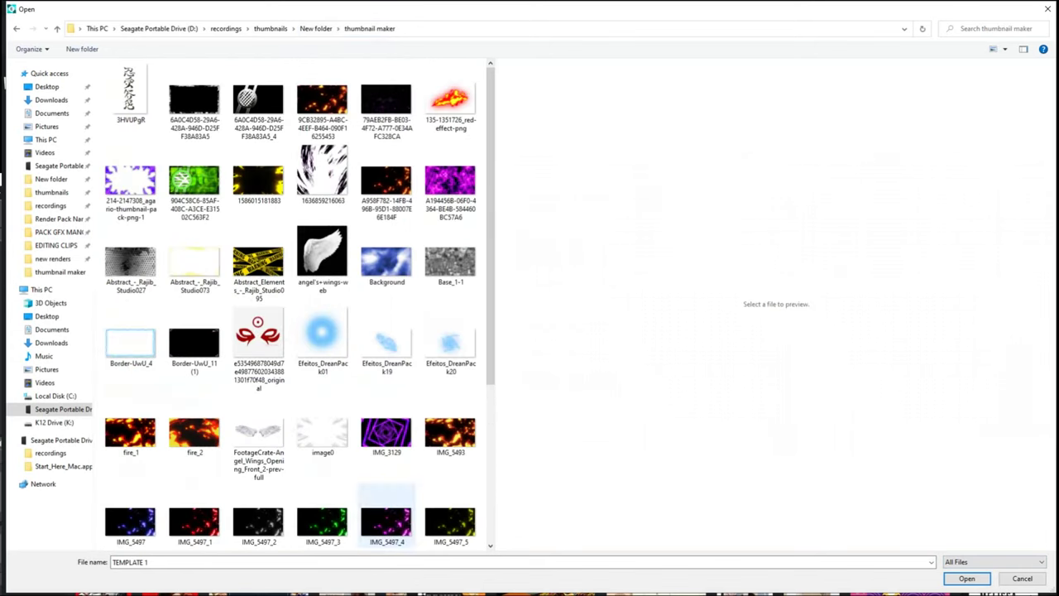
scroll(386, 513, "down", 3)
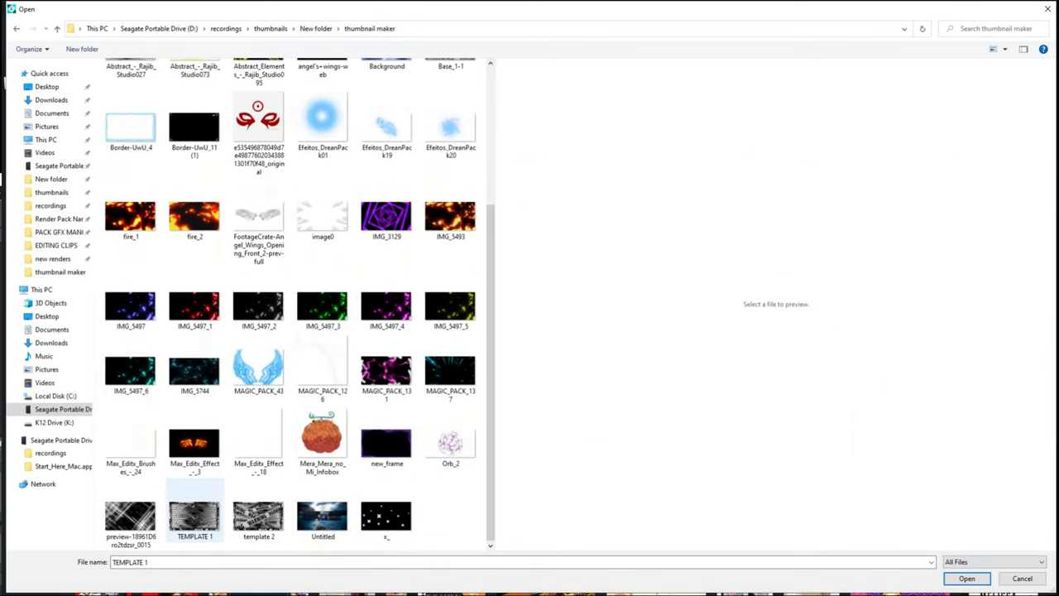
left_click(194, 517)
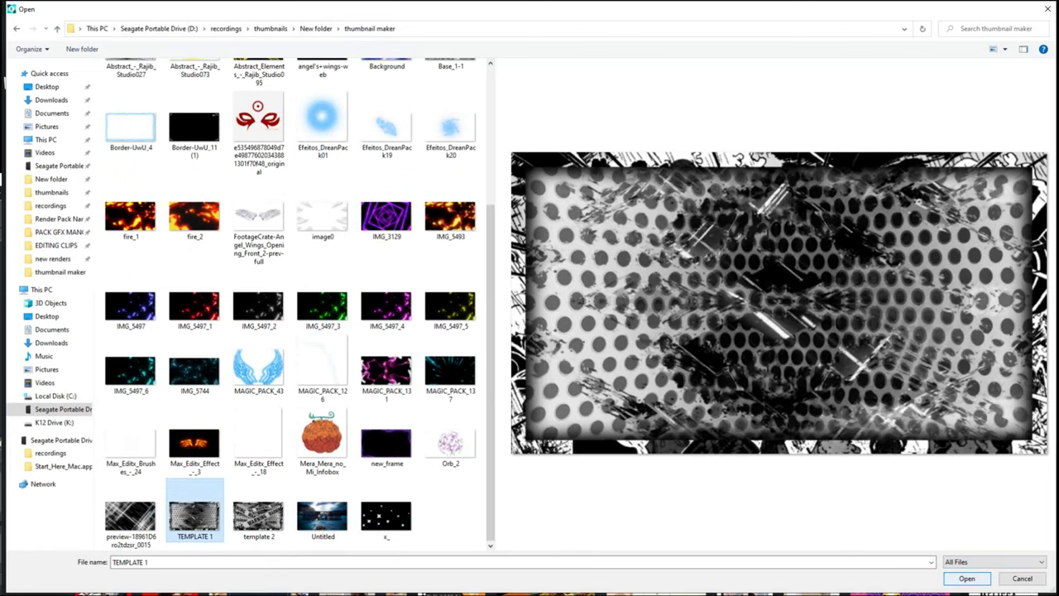
left_click(967, 577)
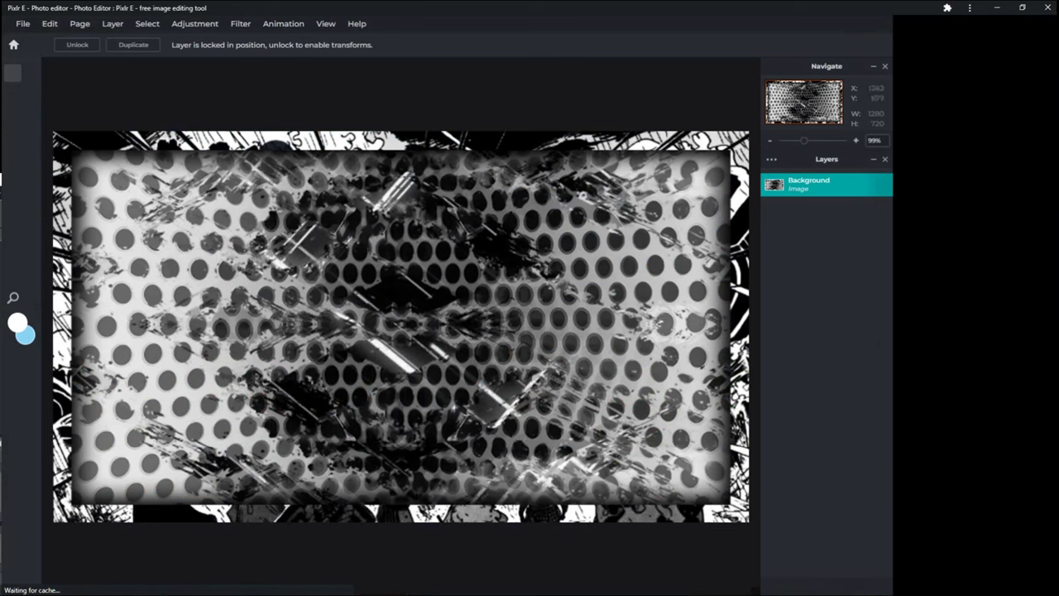
Start adding an image layer and check the Naruto-Boruto [RaiuPack] folder for a render
left_click(846, 586)
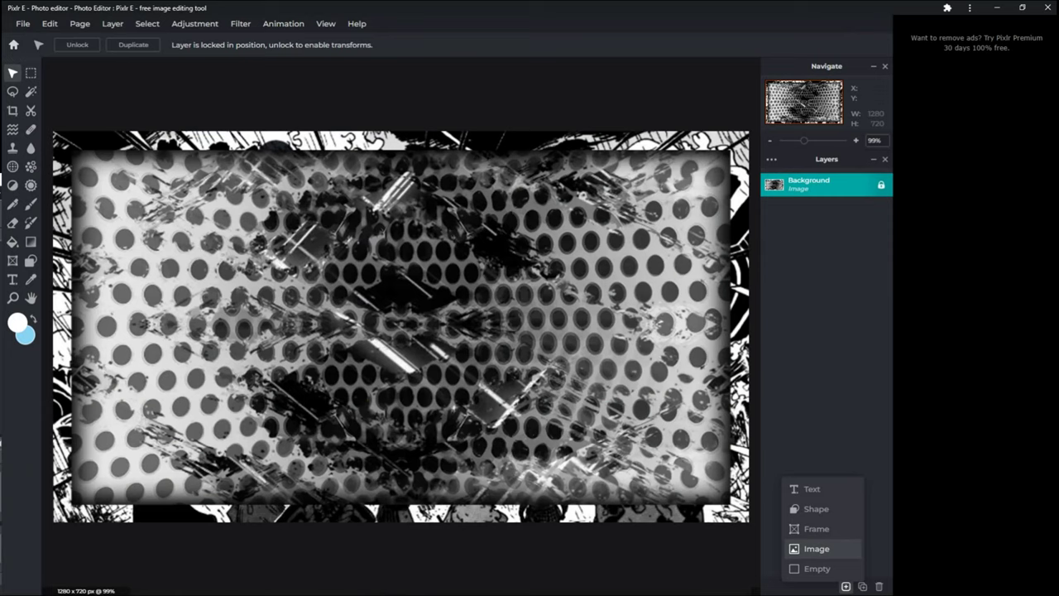
left_click(817, 549)
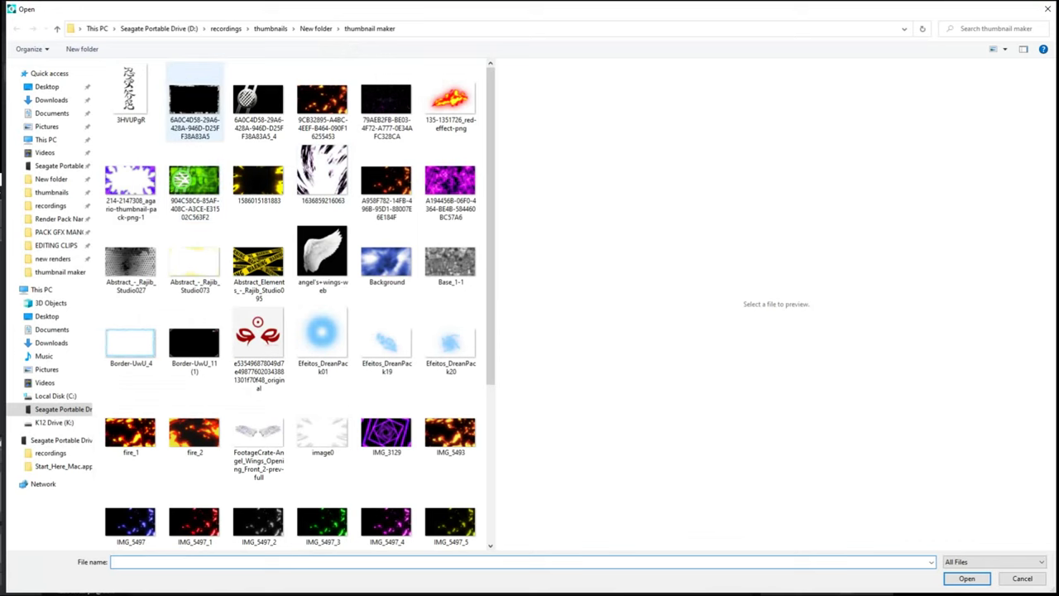
scroll(195, 100, "down", 3)
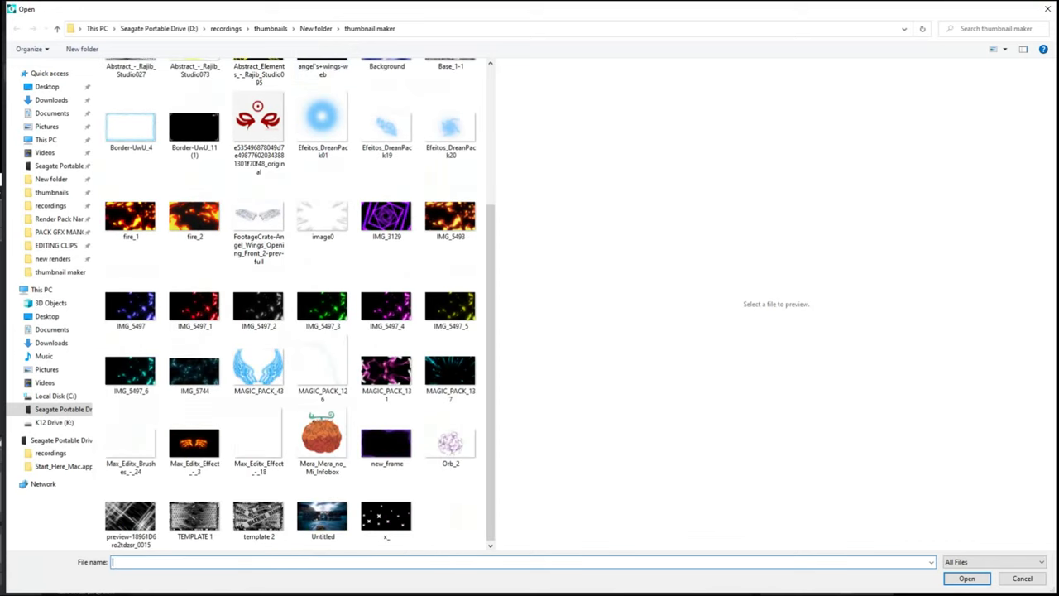
left_click(315, 29)
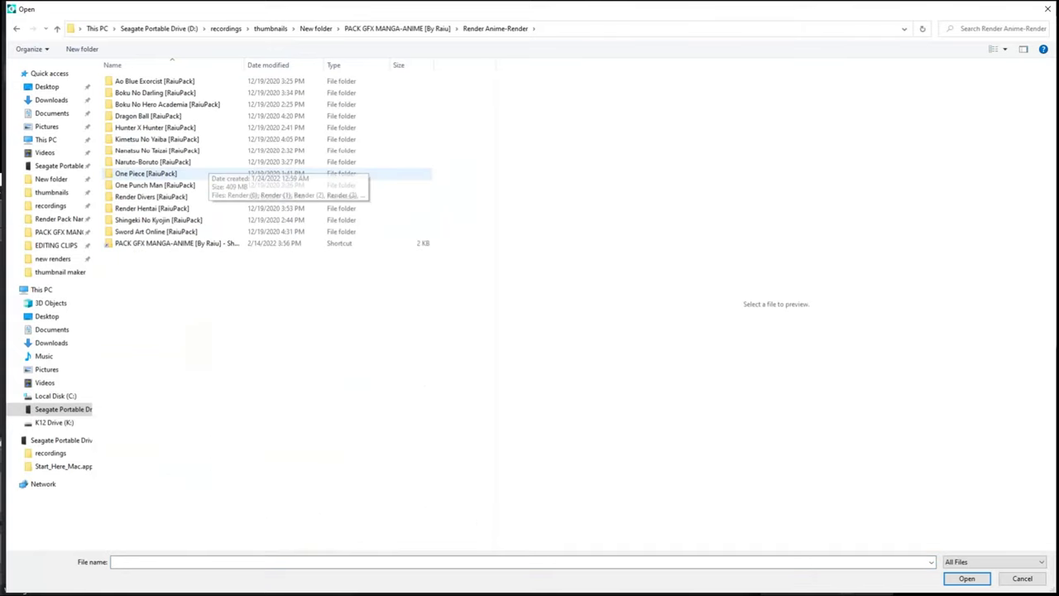
double_click(204, 162)
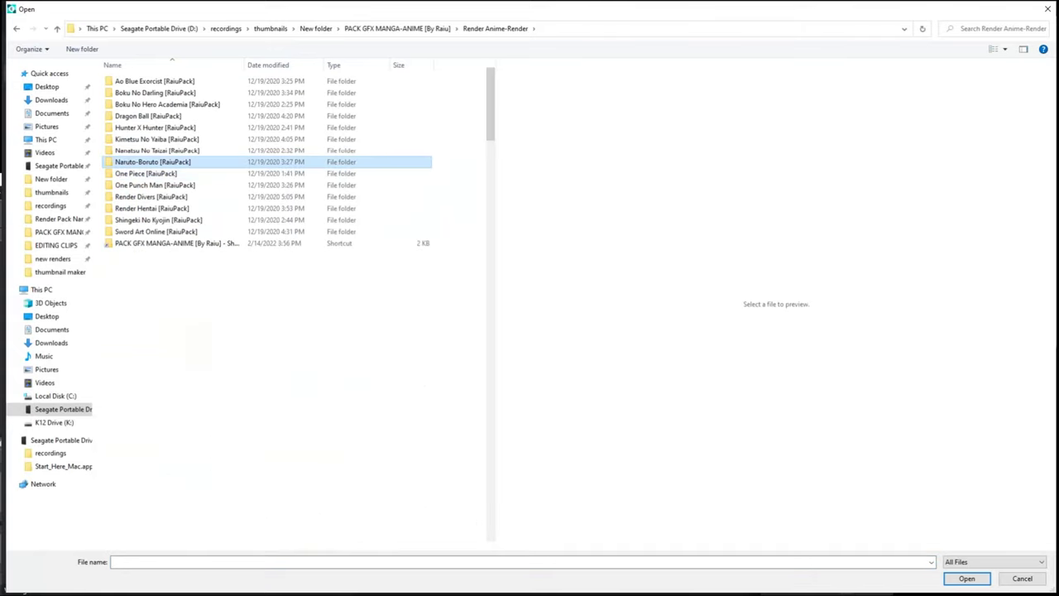
left_click(316, 29)
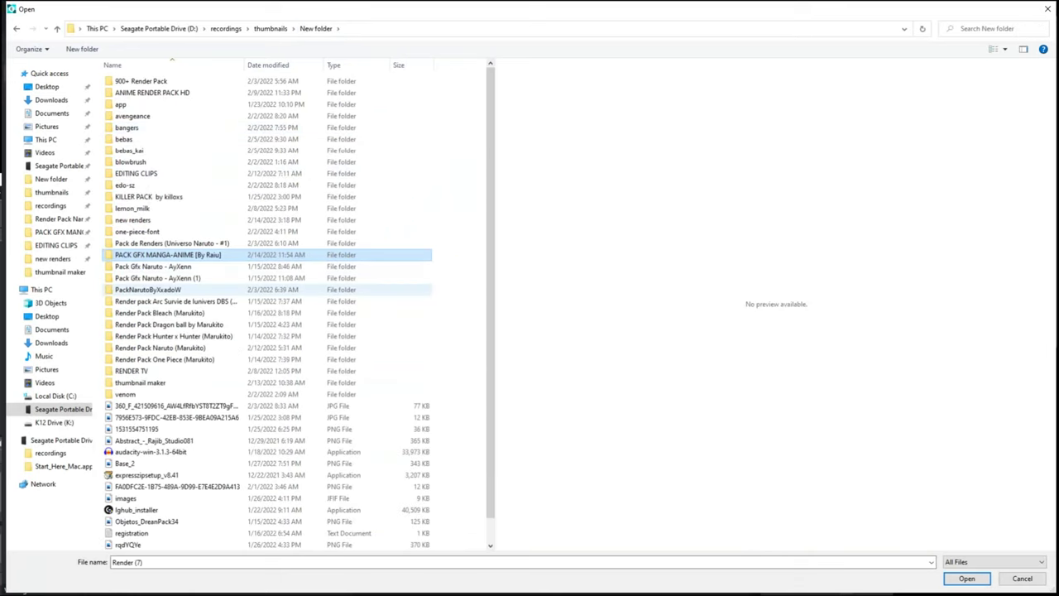
Look through the character images in the new renders folder, previewing the Ashura Otsutsuki cut-in render
double_click(133, 219)
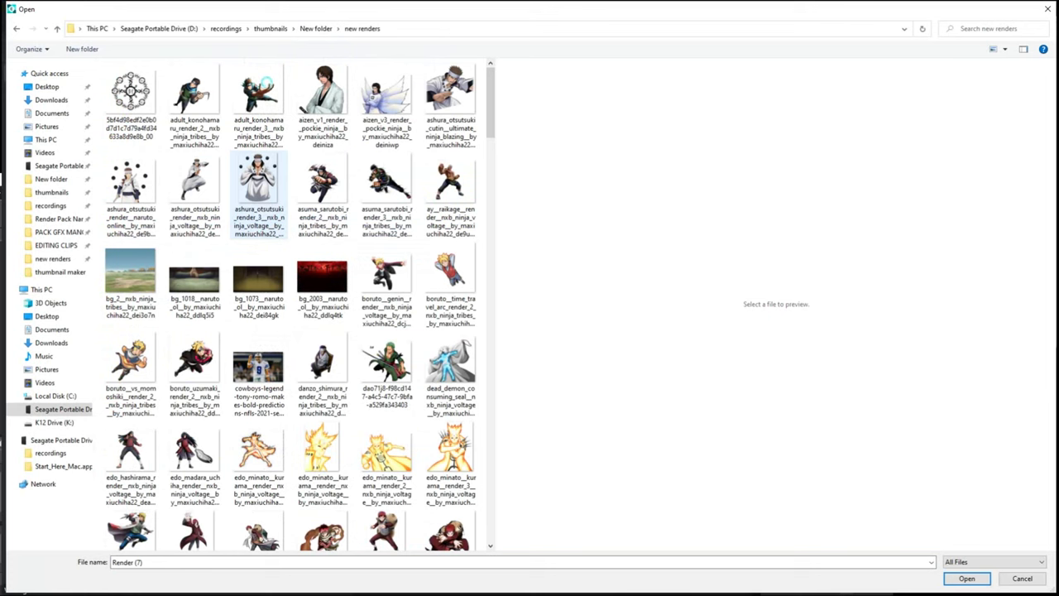
left_click(450, 106)
scroll(323, 236, "down", 5)
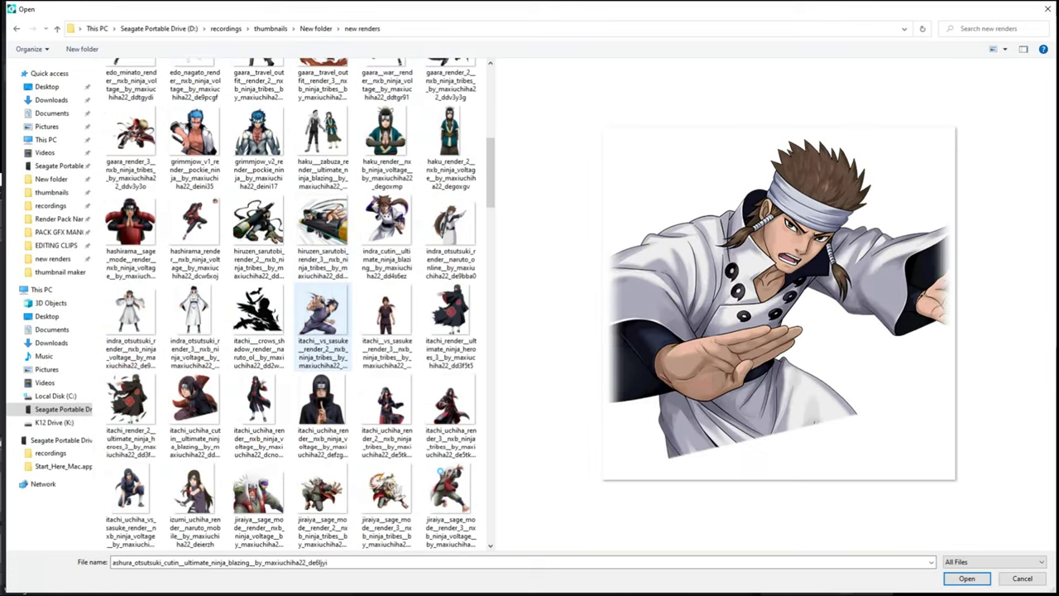
scroll(195, 322, "down", 3)
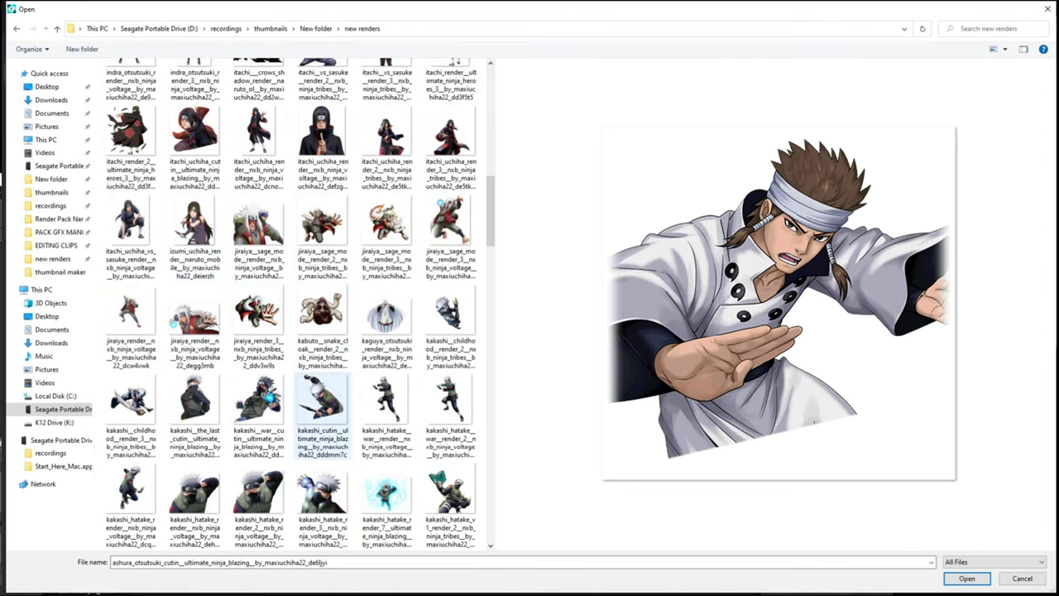
scroll(330, 418, "down", 6)
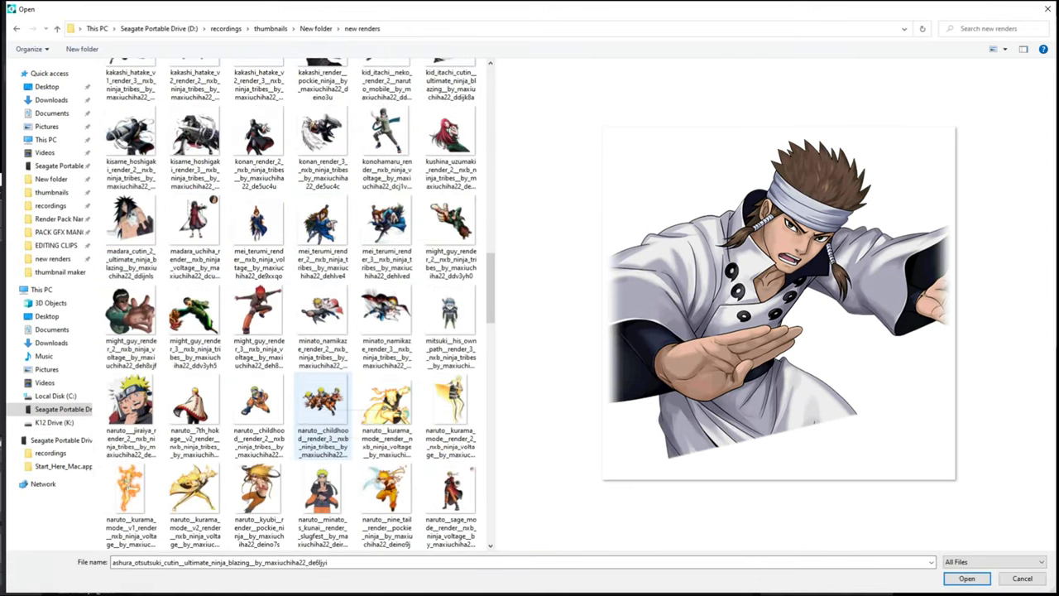
scroll(265, 397, "down", 3)
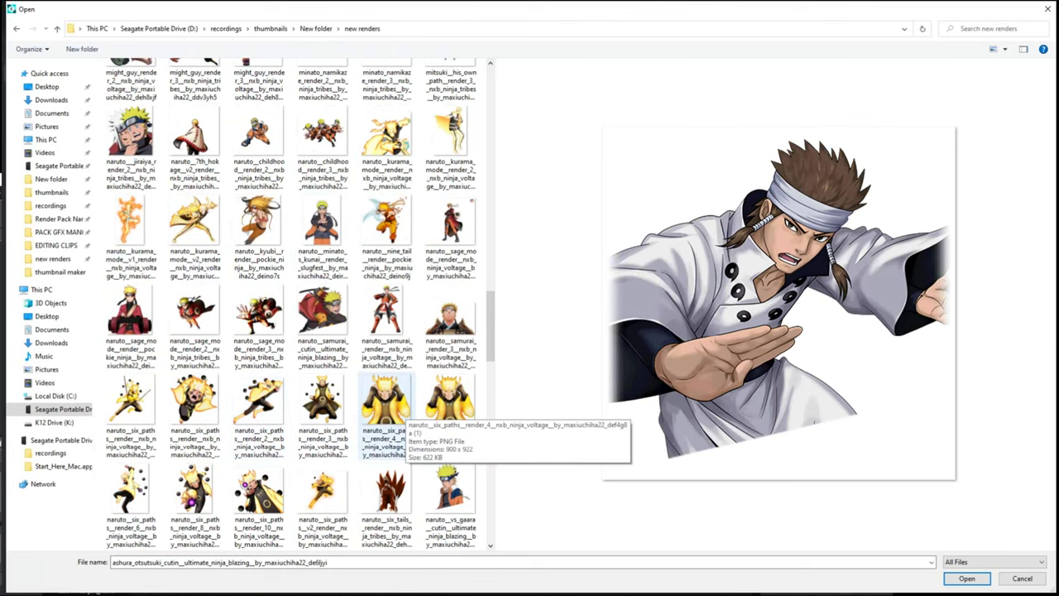
scroll(404, 420, "down", 6)
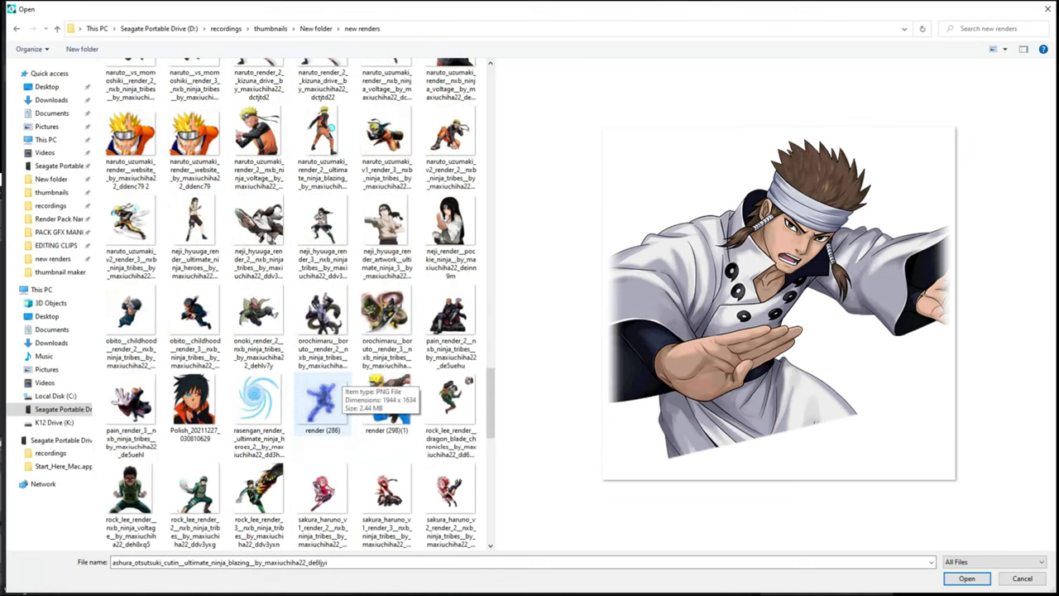
scroll(332, 379, "down", 3)
scroll(258, 326, "down", 3)
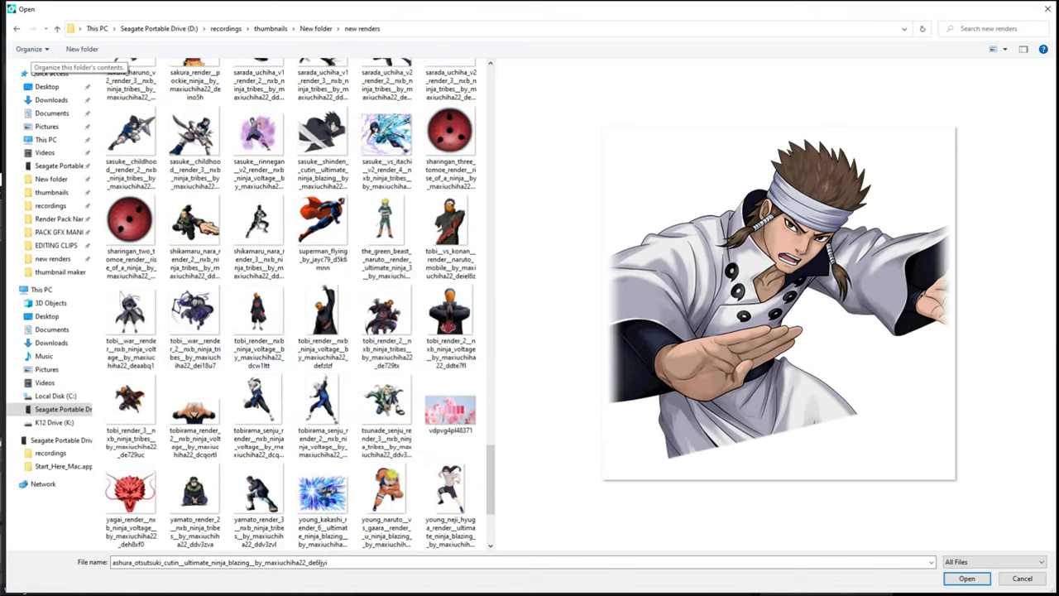
scroll(346, 285, "down", 3)
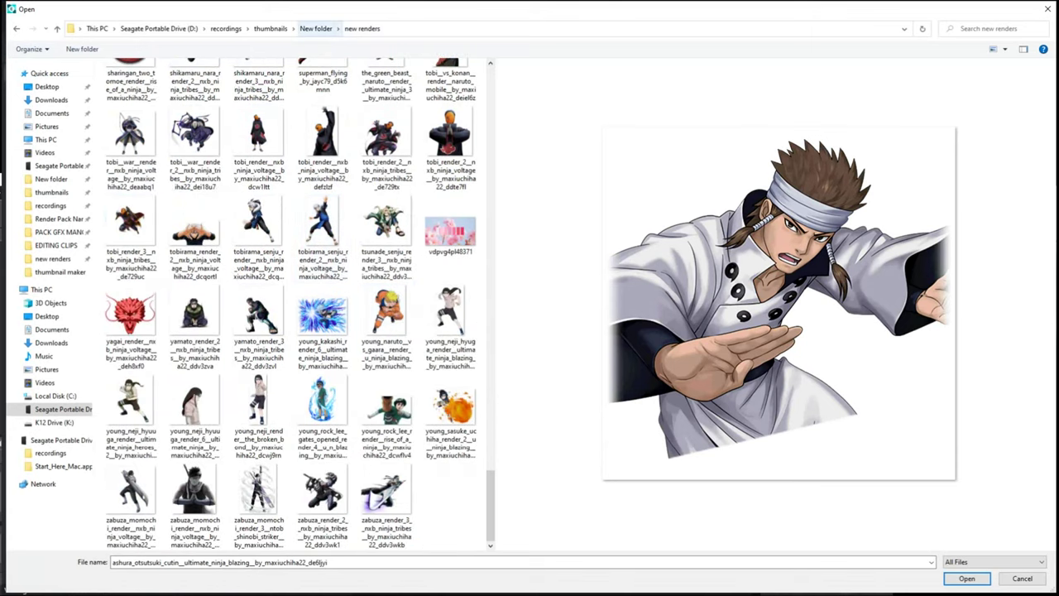
Browse the Render Pack Naruto (Marukito) folder and preview Render (30), Render (50) and Render (51)
left_click(316, 29)
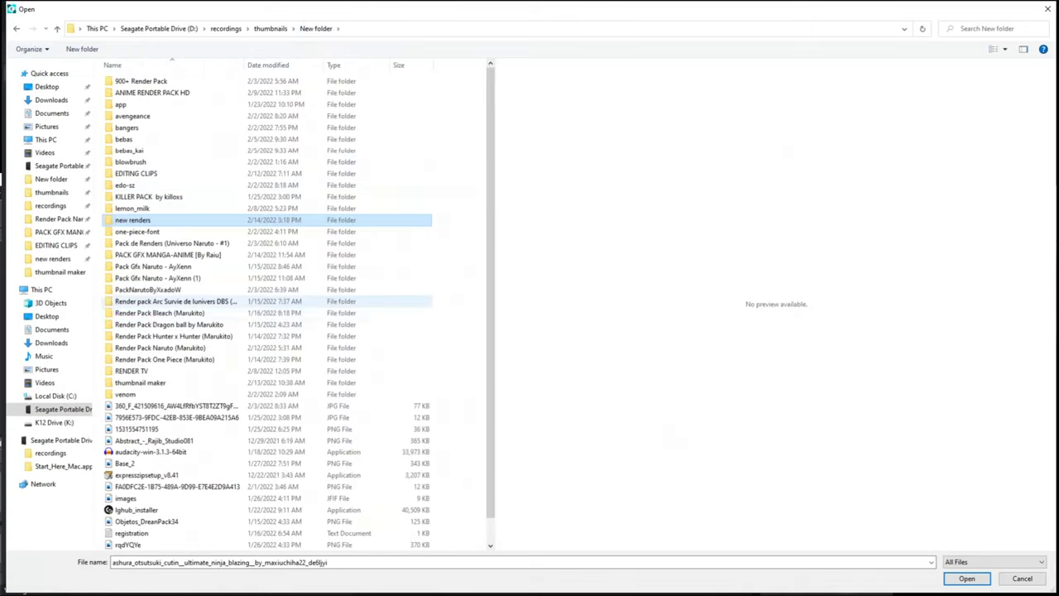
left_click(160, 348)
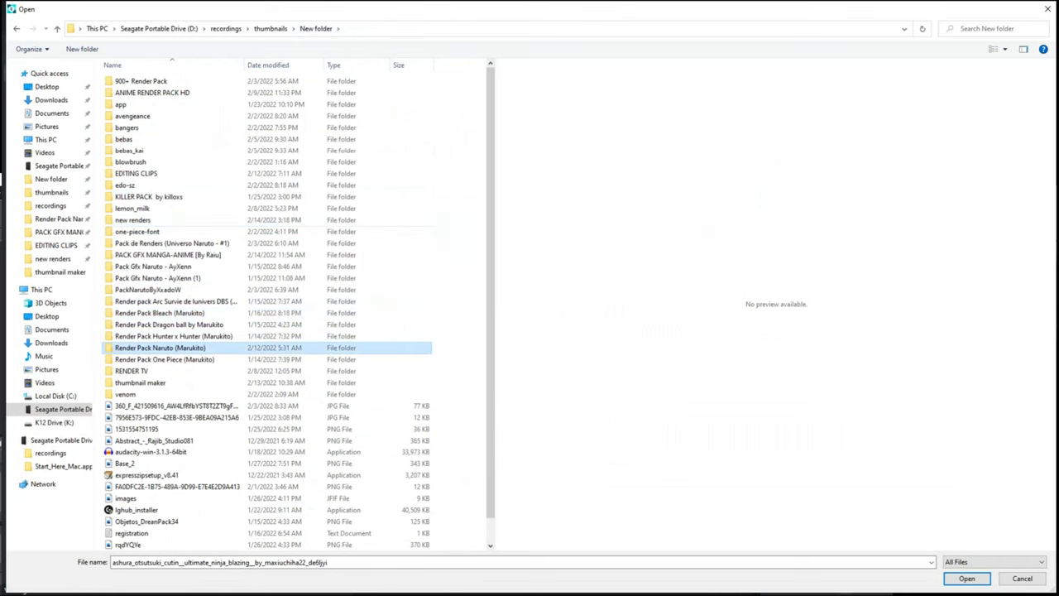
double_click(160, 347)
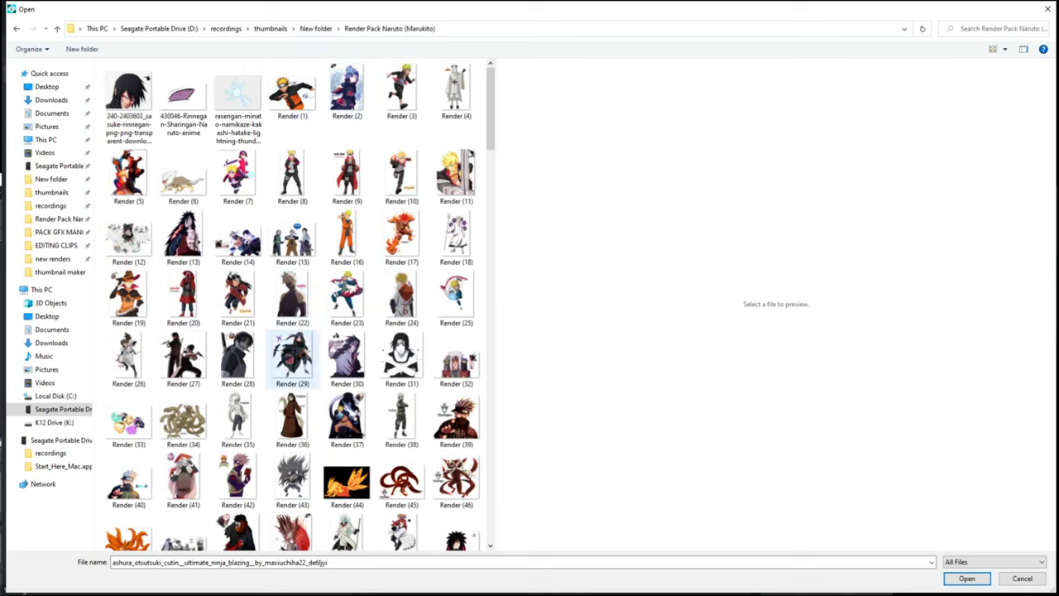
scroll(292, 356, "down", 3)
left_click(347, 214)
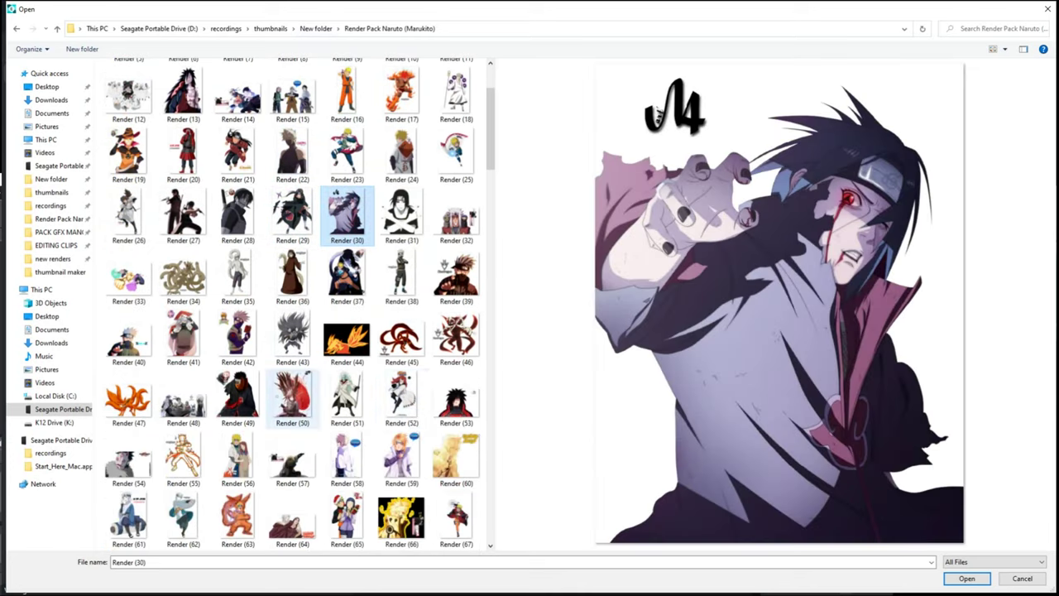
left_click(294, 398)
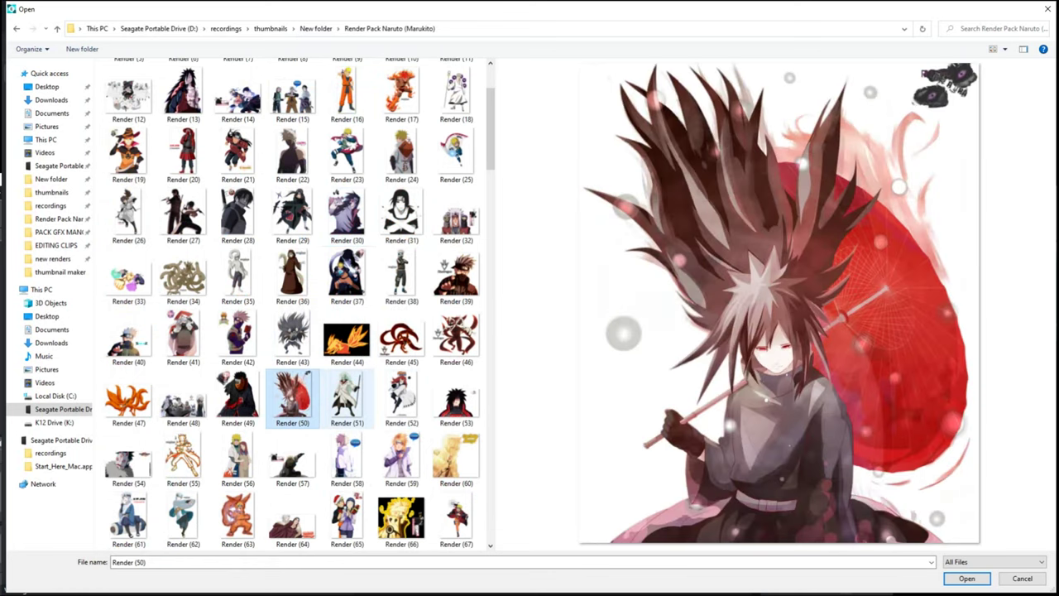
left_click(347, 397)
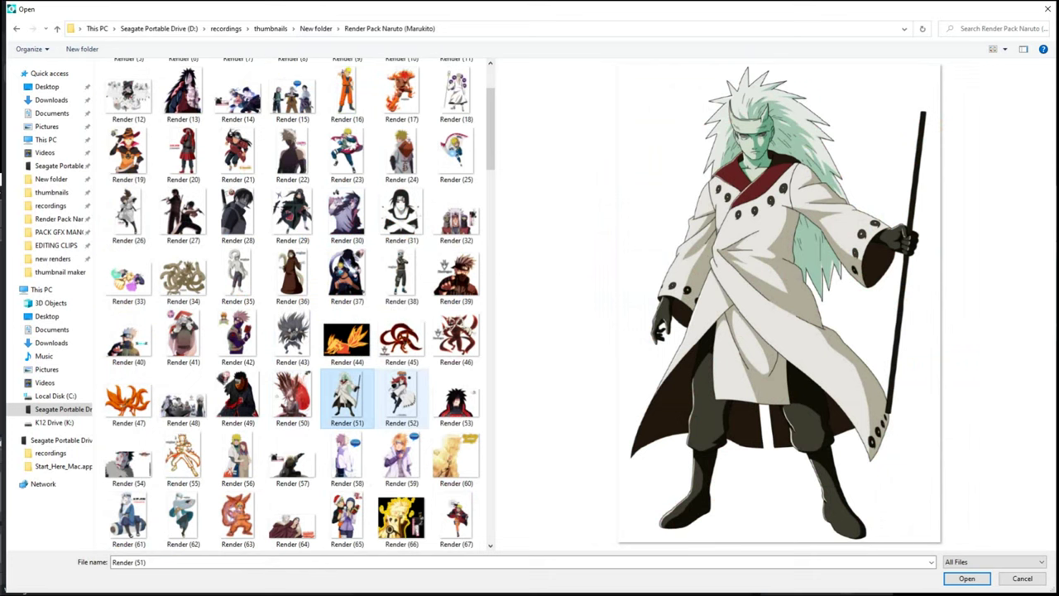
Preview the Naruto renders further down the folder, including Render (69), (70), (73), (87), (93) and (100)
scroll(401, 397, "down", 6)
left_click(184, 216)
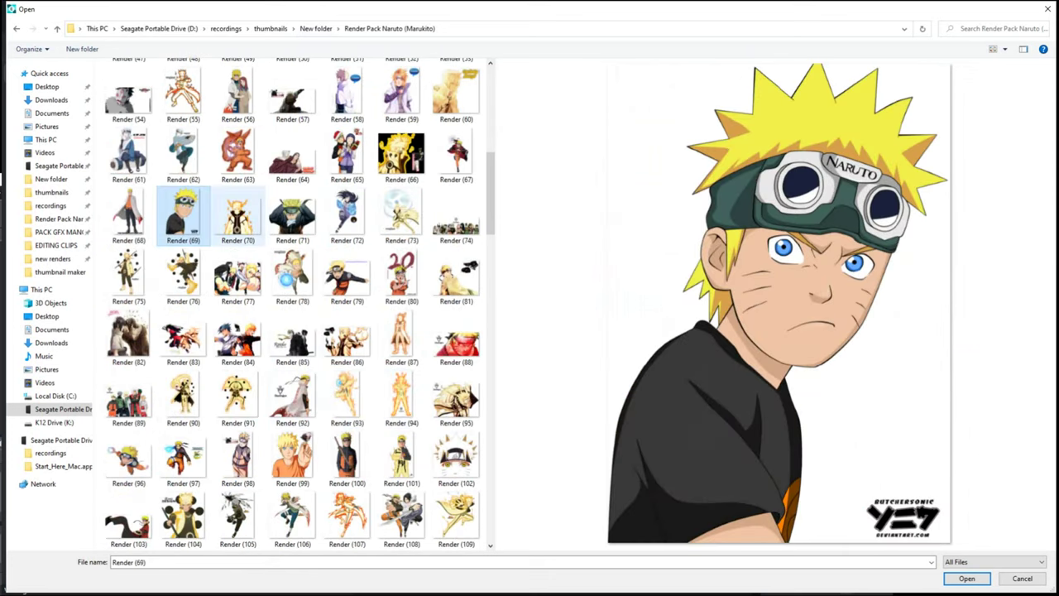
left_click(238, 213)
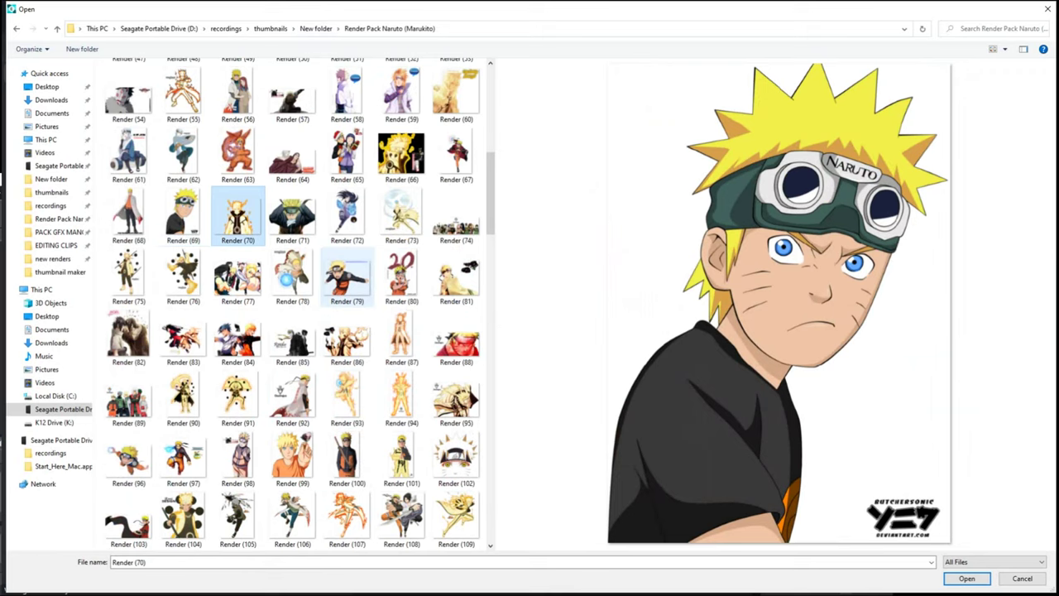
left_click(401, 214)
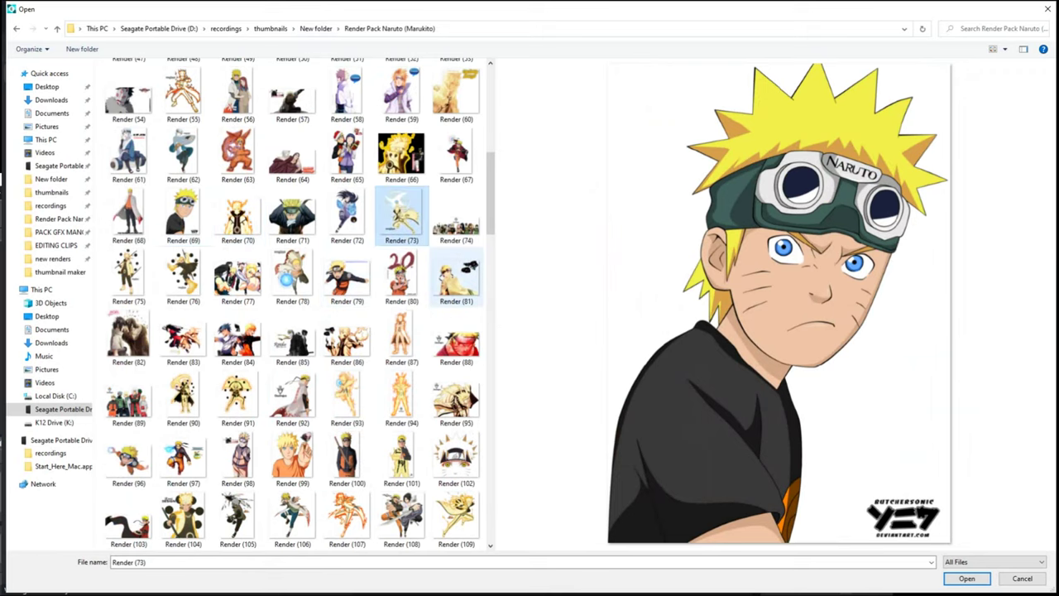
left_click(402, 336)
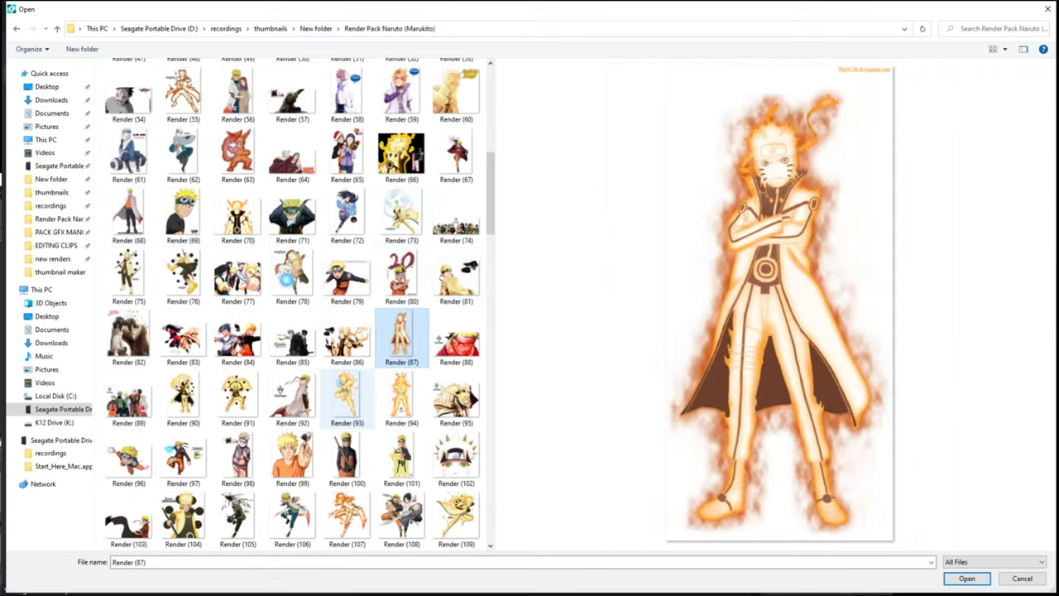
left_click(347, 397)
left_click(347, 458)
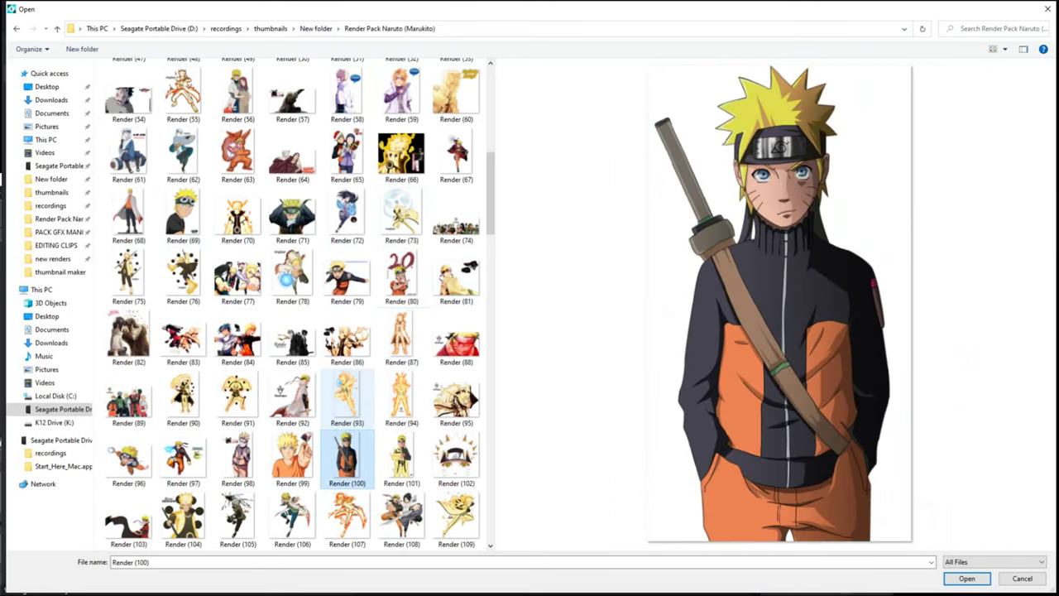
Continue through the Render Pack Naruto (Marukito) folder and preview Render (132) and Render (149)
scroll(347, 409, "down", 3)
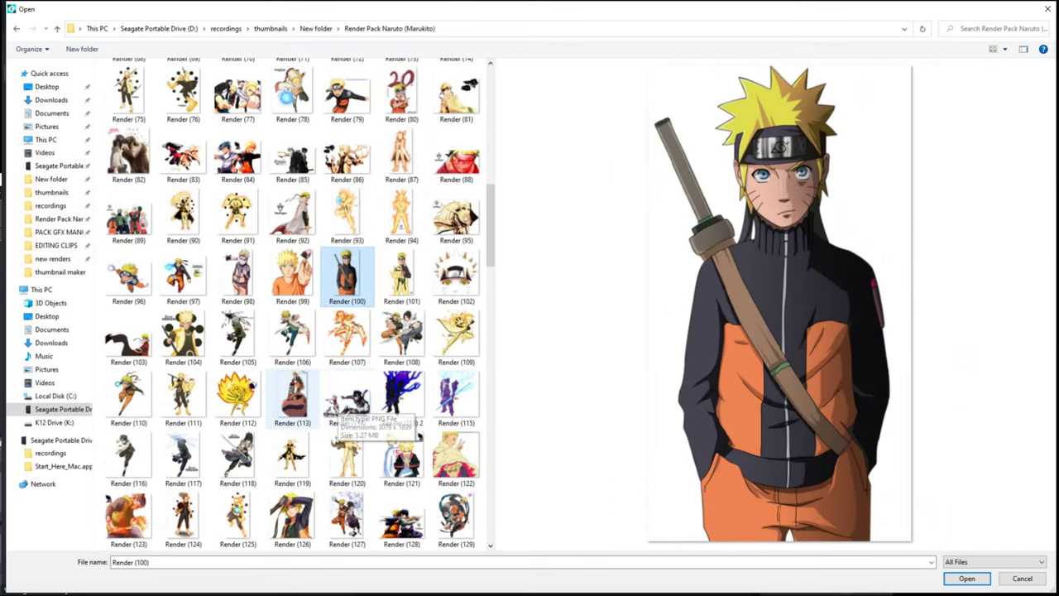
scroll(315, 403, "down", 3)
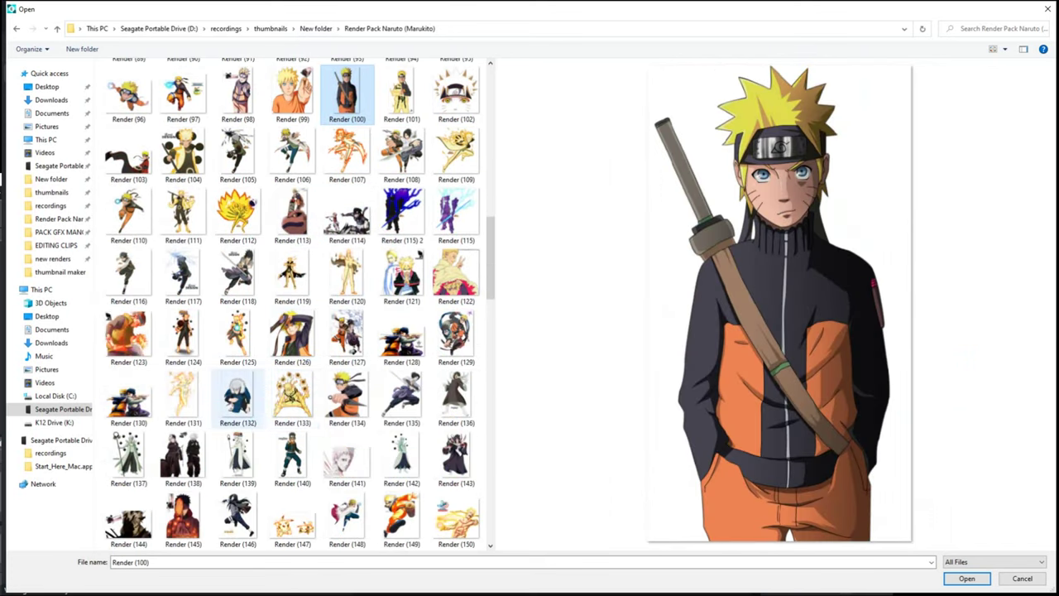
left_click(238, 397)
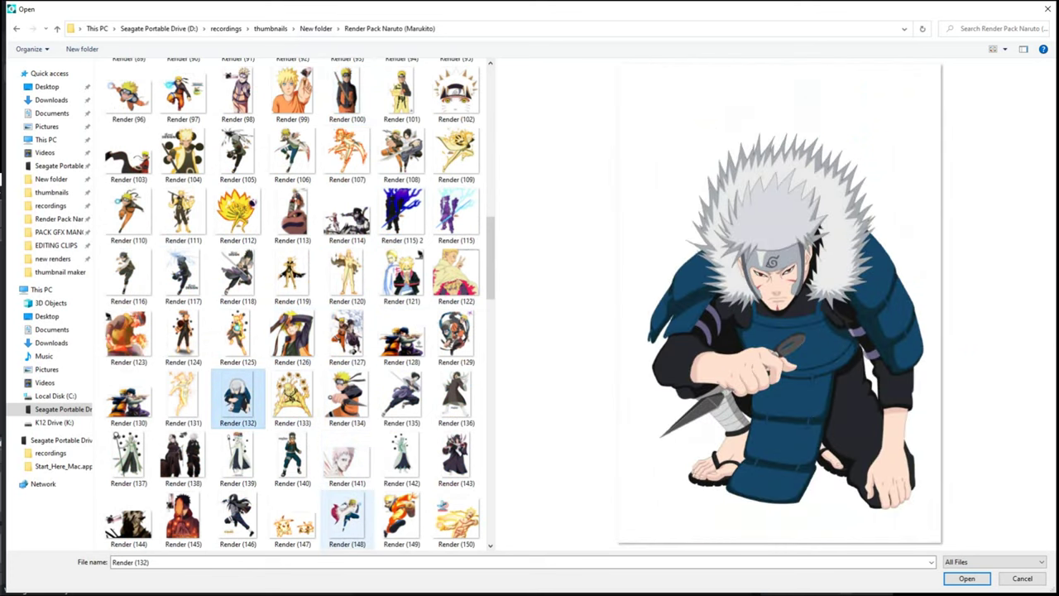
left_click(402, 513)
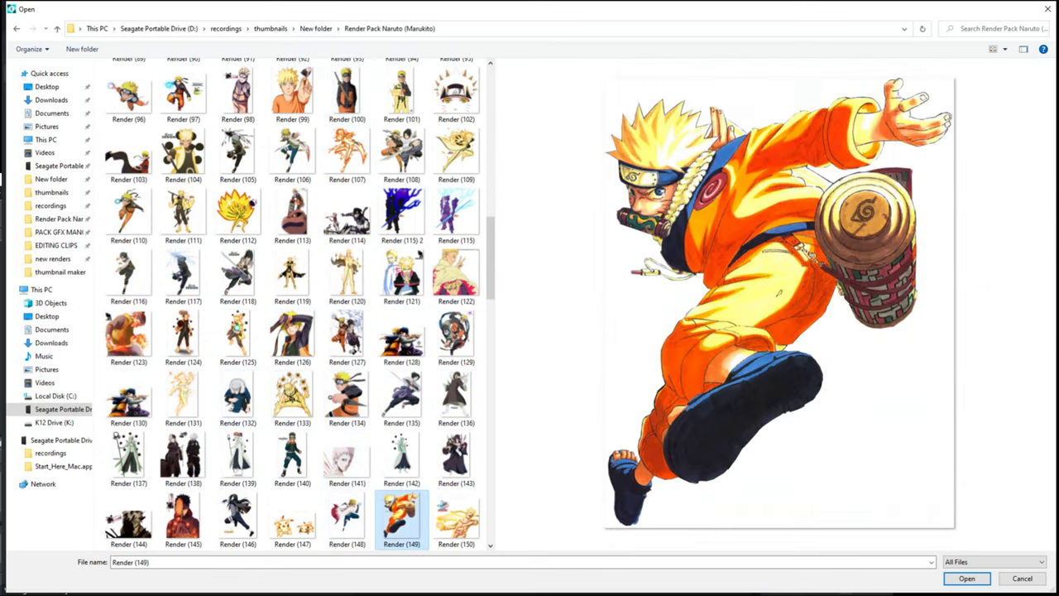
Look through the remaining renders to the folder's end, previewing render (279), (287), (286), (285), (294) and (293)
scroll(237, 339, "down", 6)
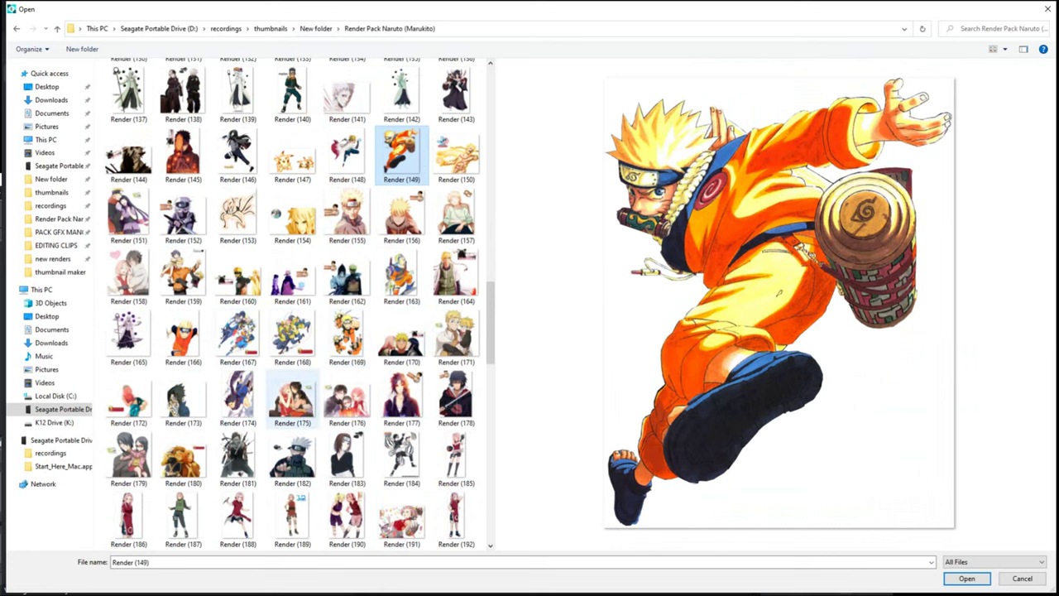
scroll(292, 397, "down", 3)
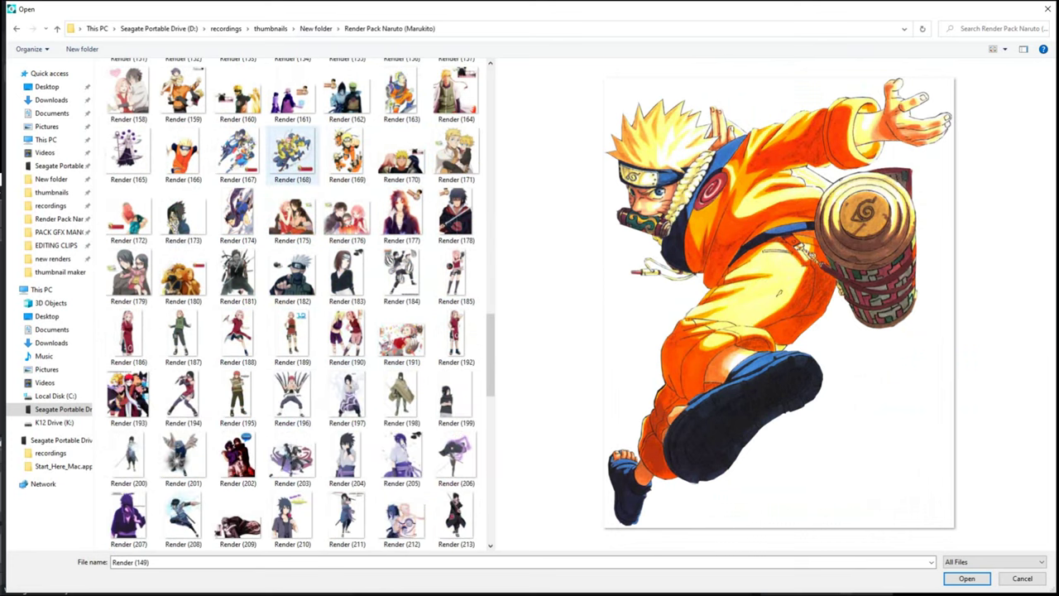
scroll(292, 153, "down", 3)
scroll(292, 153, "down", 3)
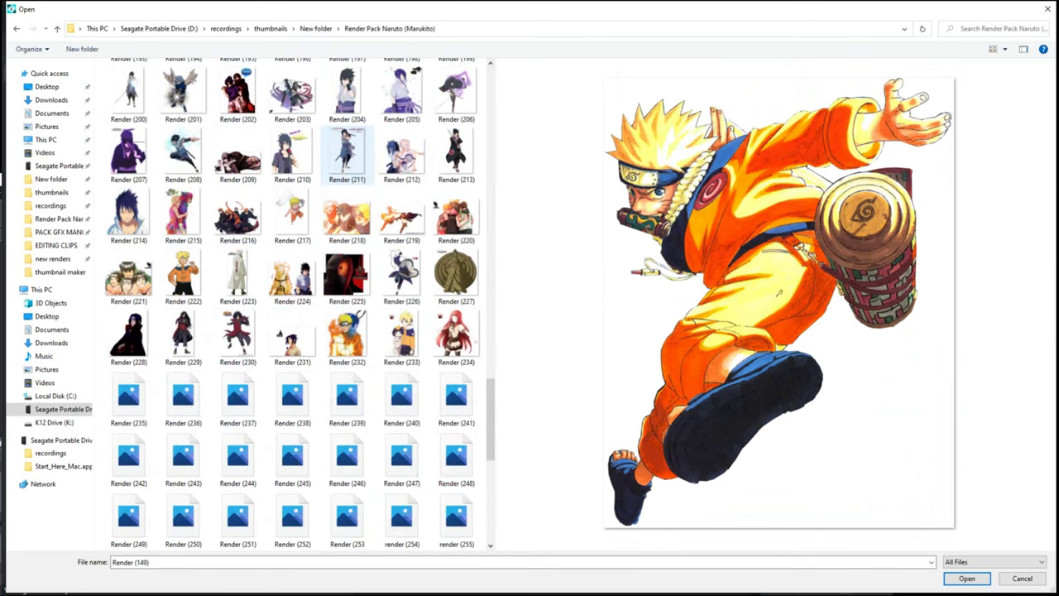
scroll(347, 278, "down", 3)
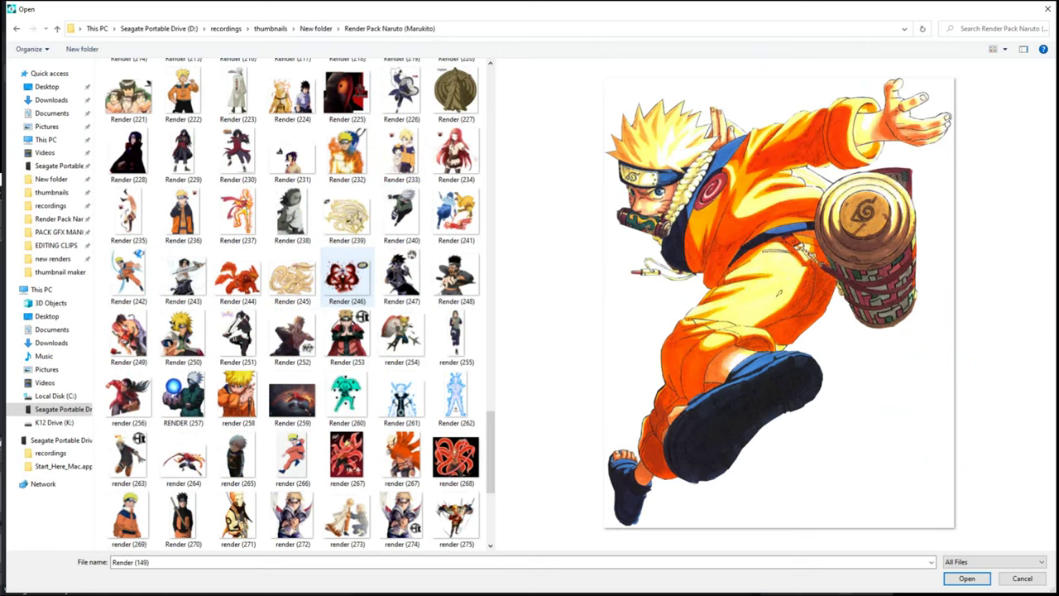
scroll(346, 277, "down", 3)
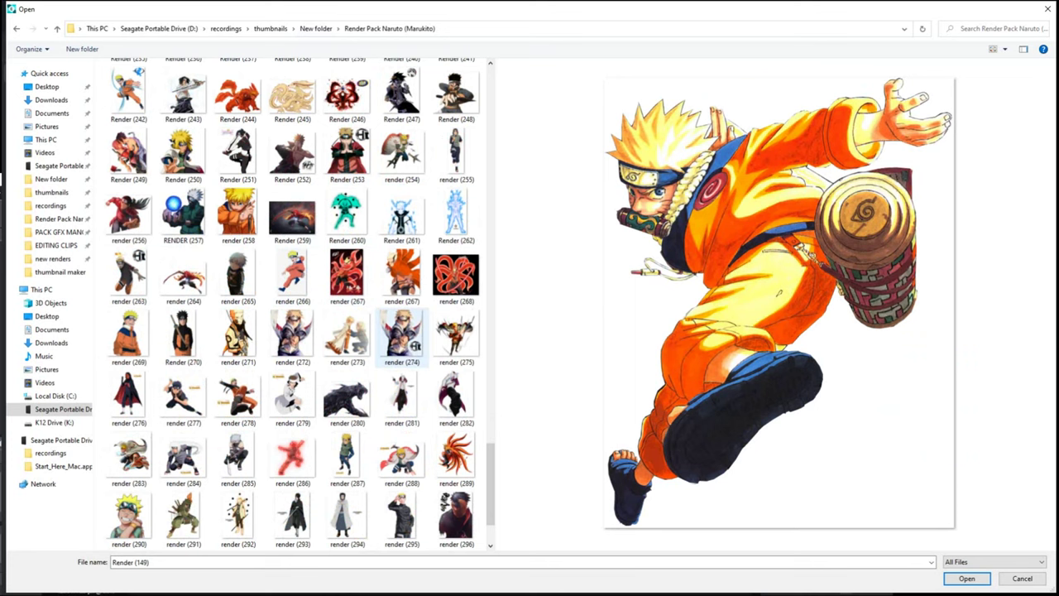
scroll(410, 352, "down", 1)
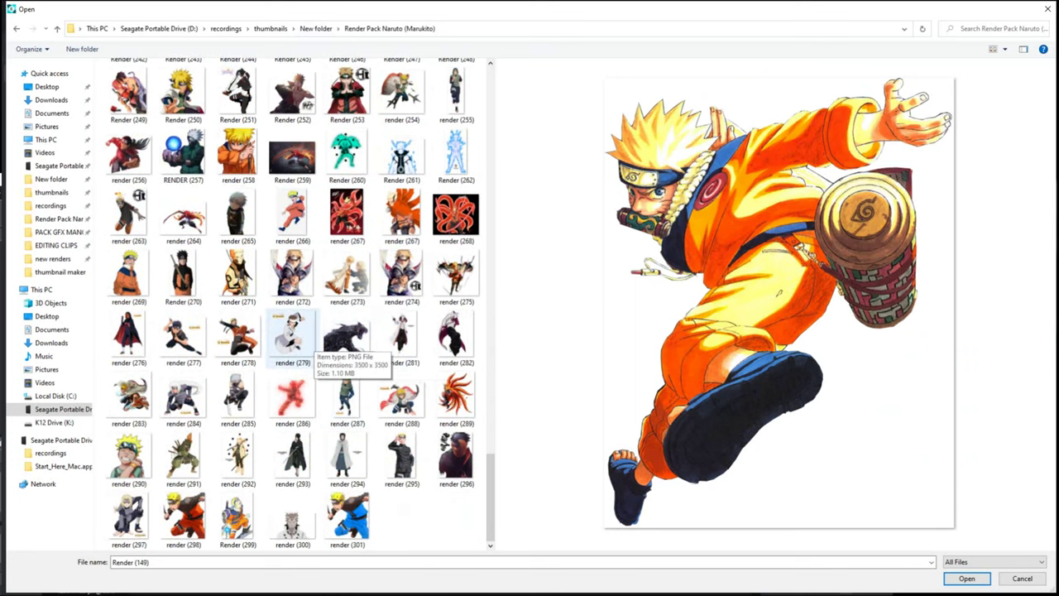
left_click(293, 335)
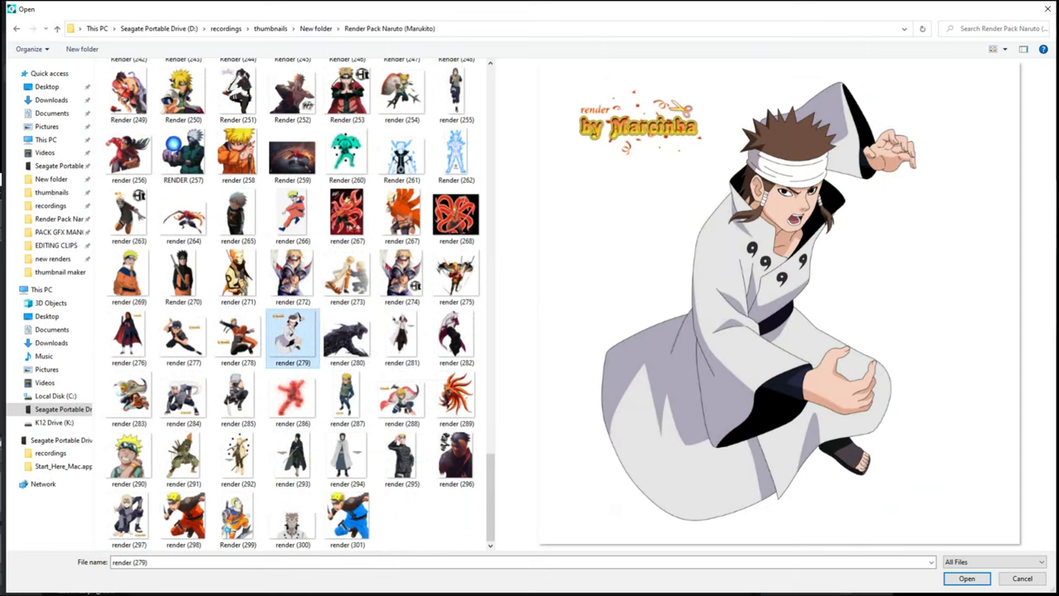
left_click(347, 399)
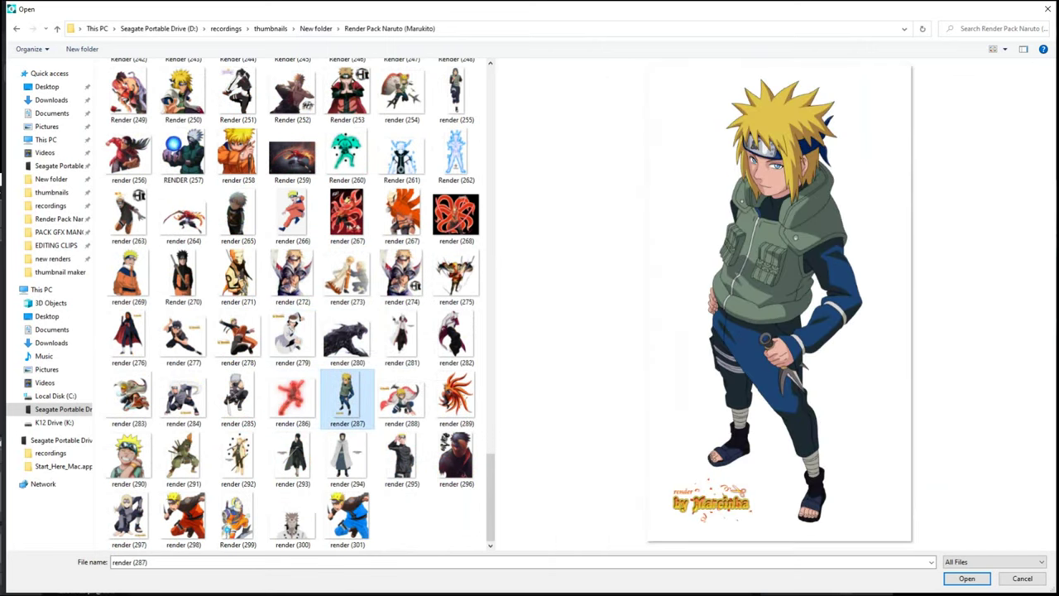
left_click(292, 397)
left_click(237, 397)
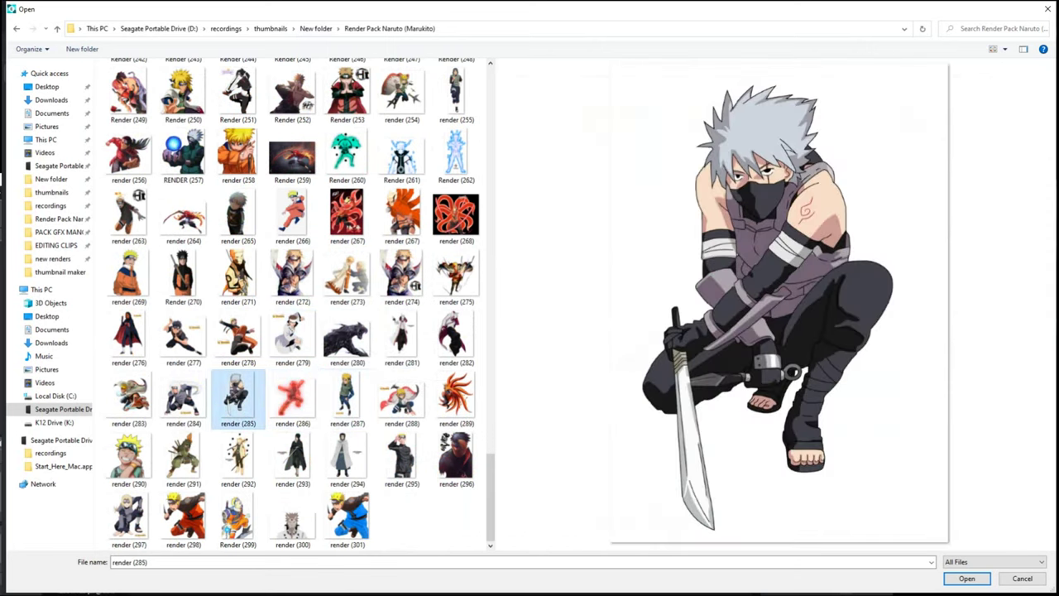
left_click(347, 459)
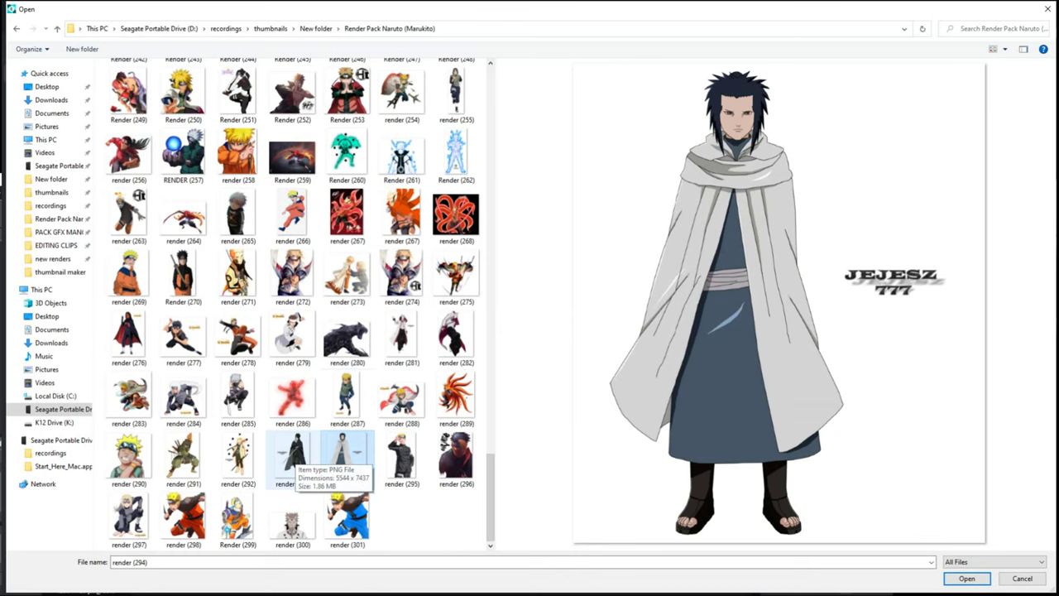
left_click(291, 455)
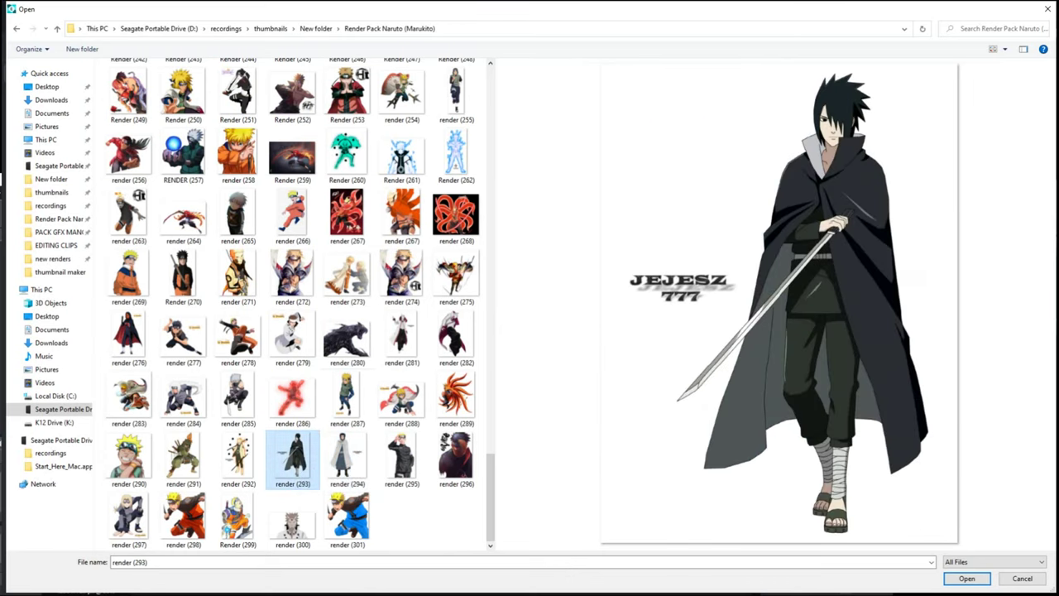
left_click(315, 28)
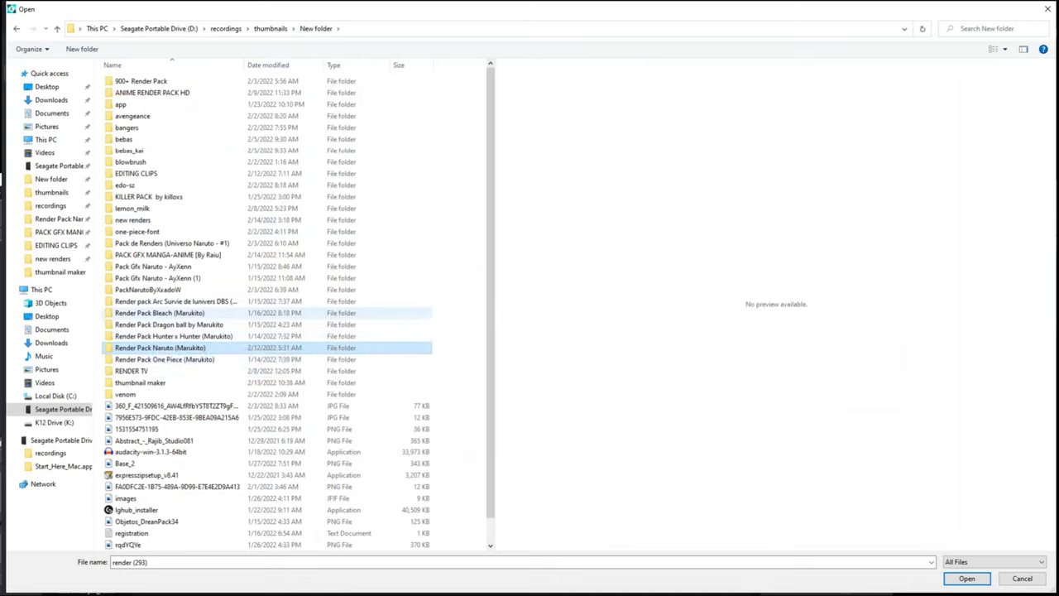
left_click(165, 266)
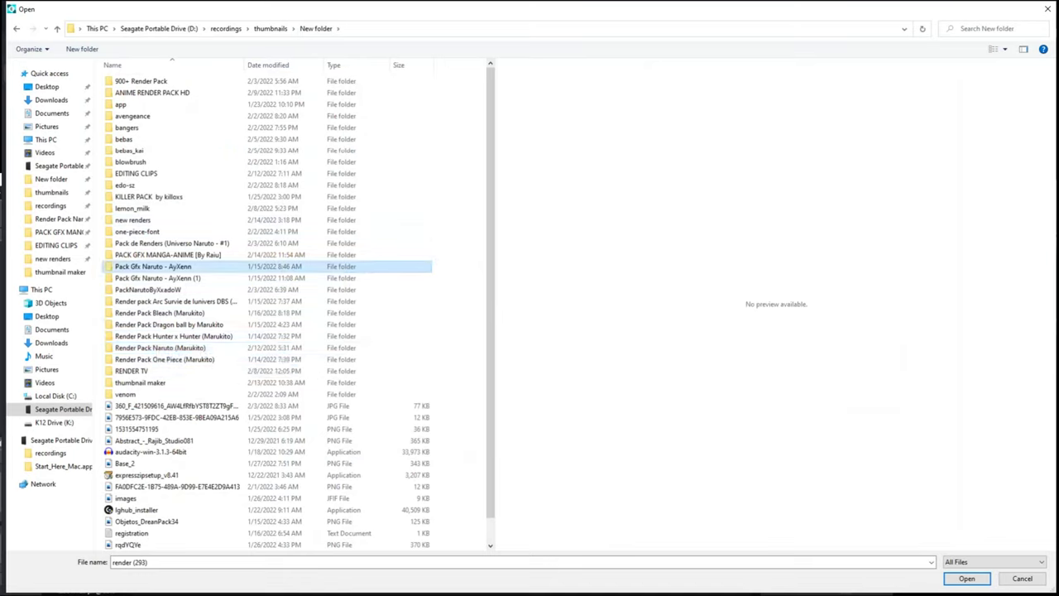
double_click(153, 266)
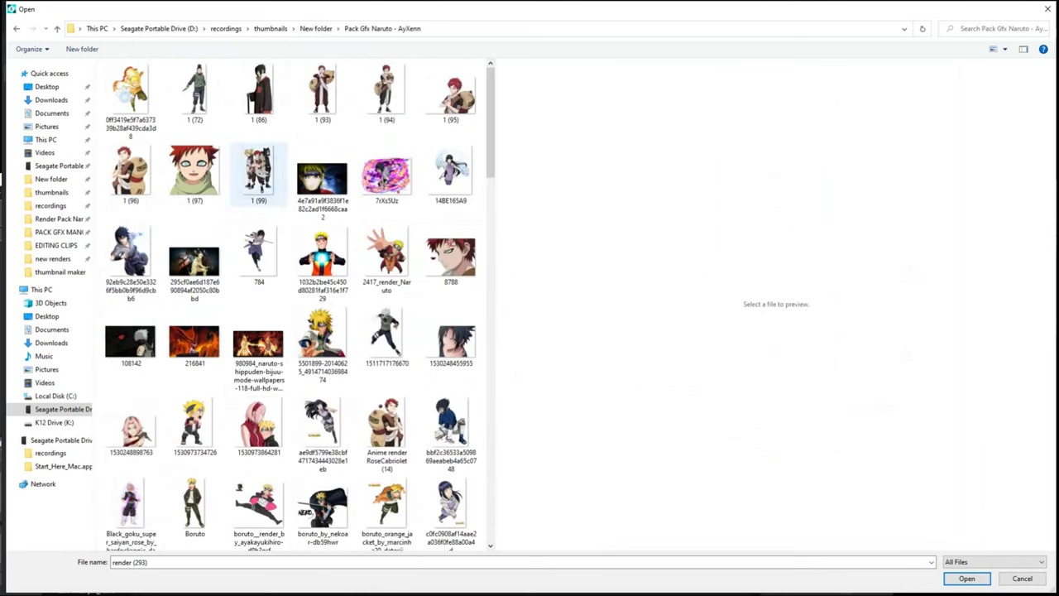
left_click(259, 255)
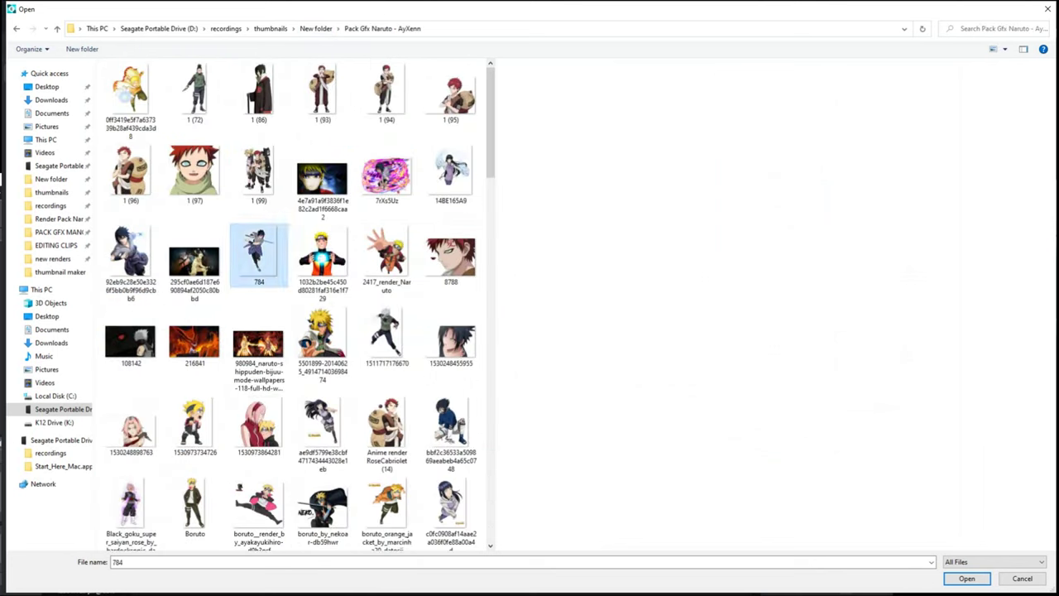
left_click(322, 337)
left_click(386, 336)
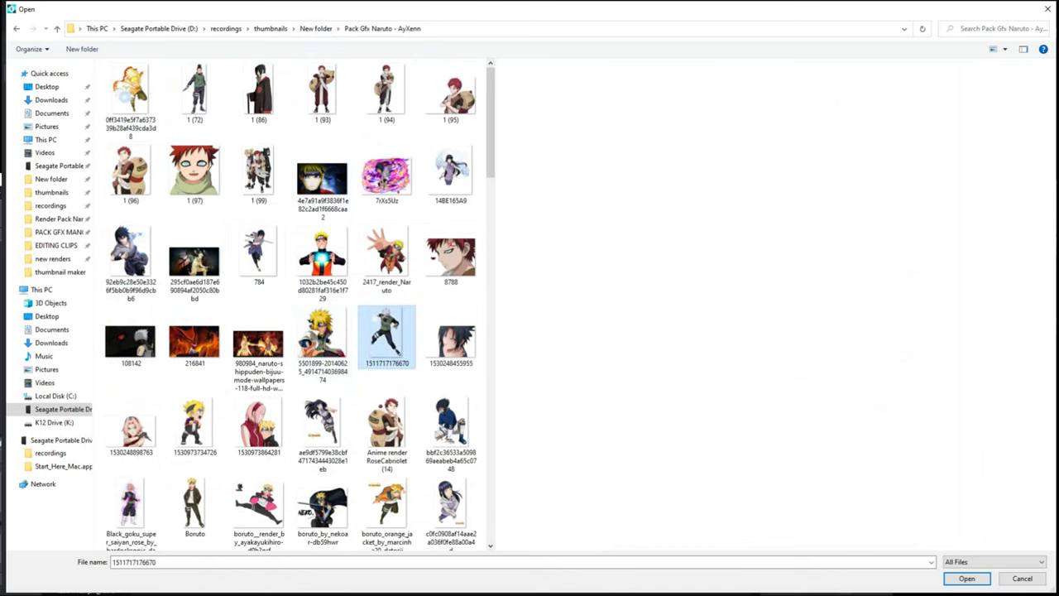
Add the Naruto render downloadfile-9 from the Pack Gfx Naruto - AyXenn folder as an image layer
scroll(386, 335, "down", 2)
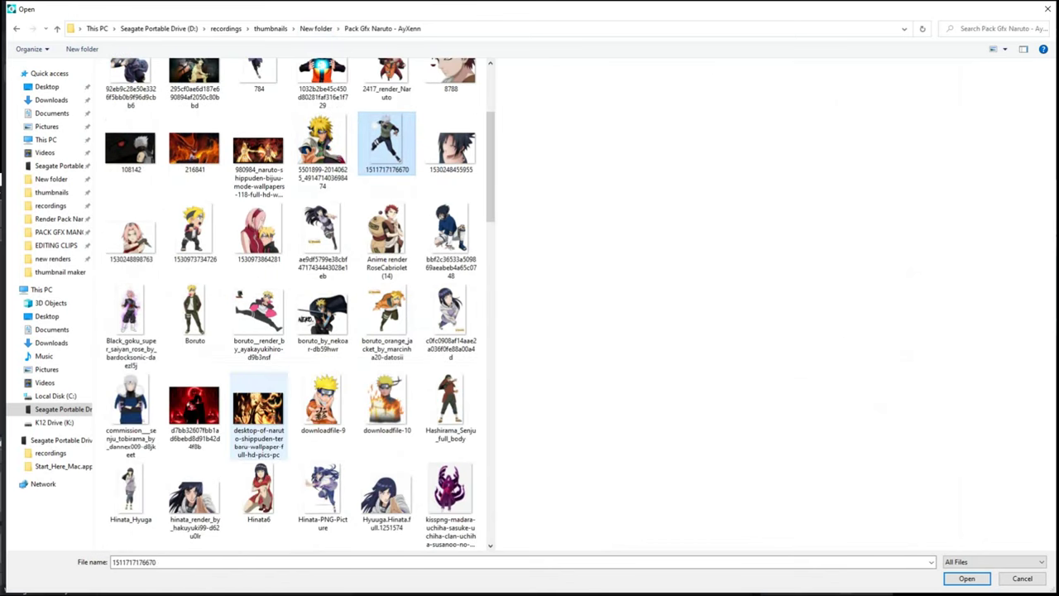
scroll(386, 336, "down", 3)
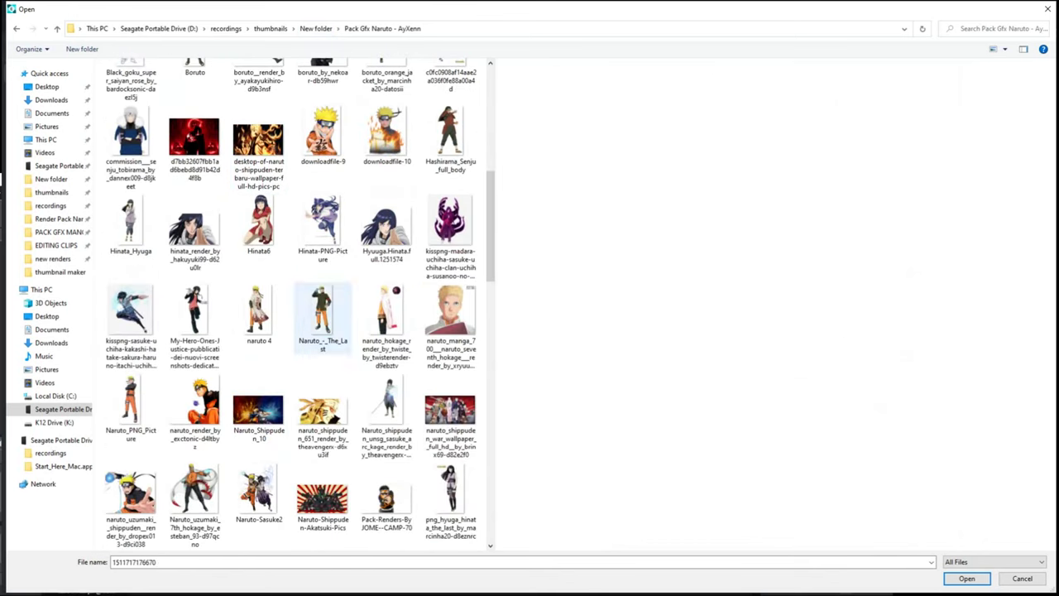
left_click(323, 134)
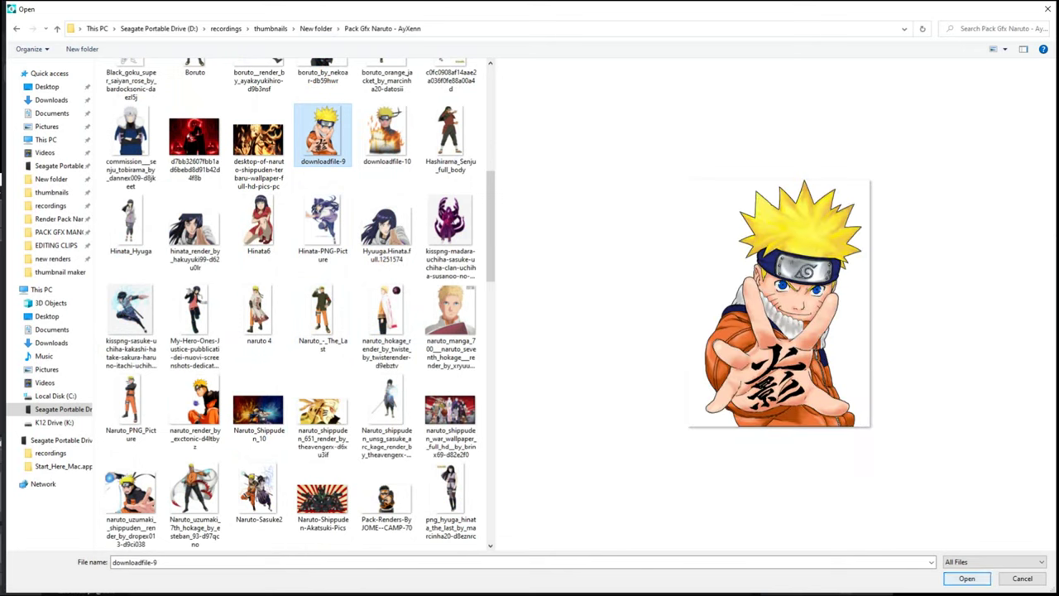
left_click(967, 578)
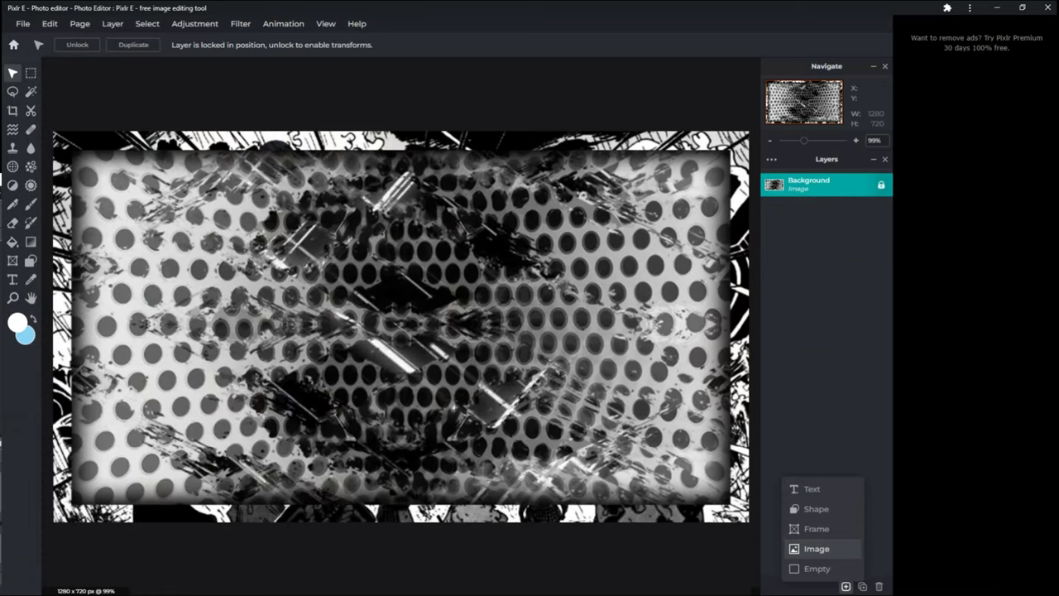
left_click(817, 549)
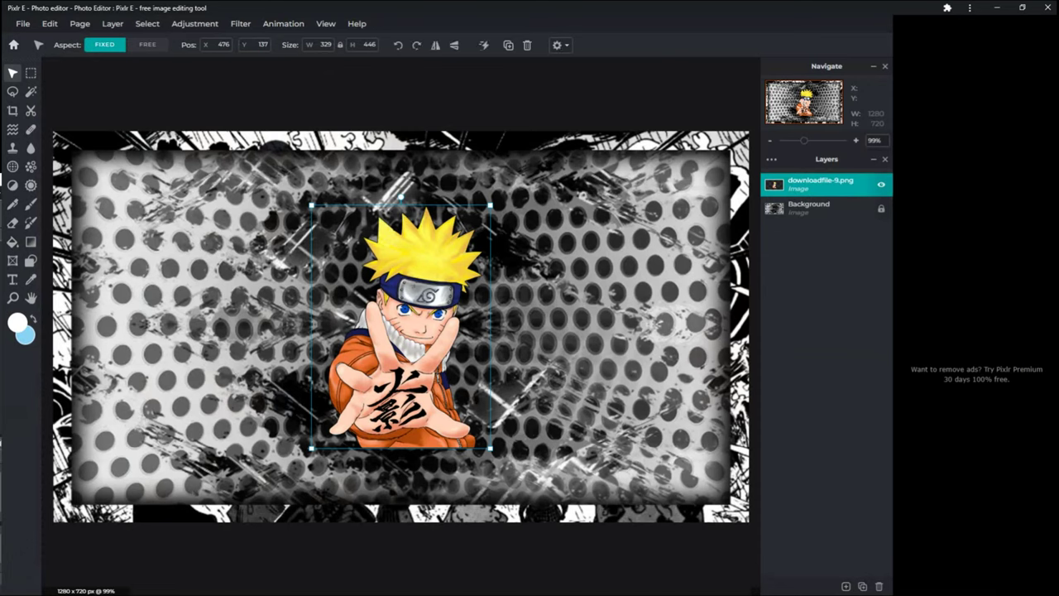
Start adding another image layer and preview Hashirama_Senju_full_body, the naruto_hokage render and the naruto_shippuden_651 render in the Pack Gfx Naruto - AyXenn folder
left_click(846, 586)
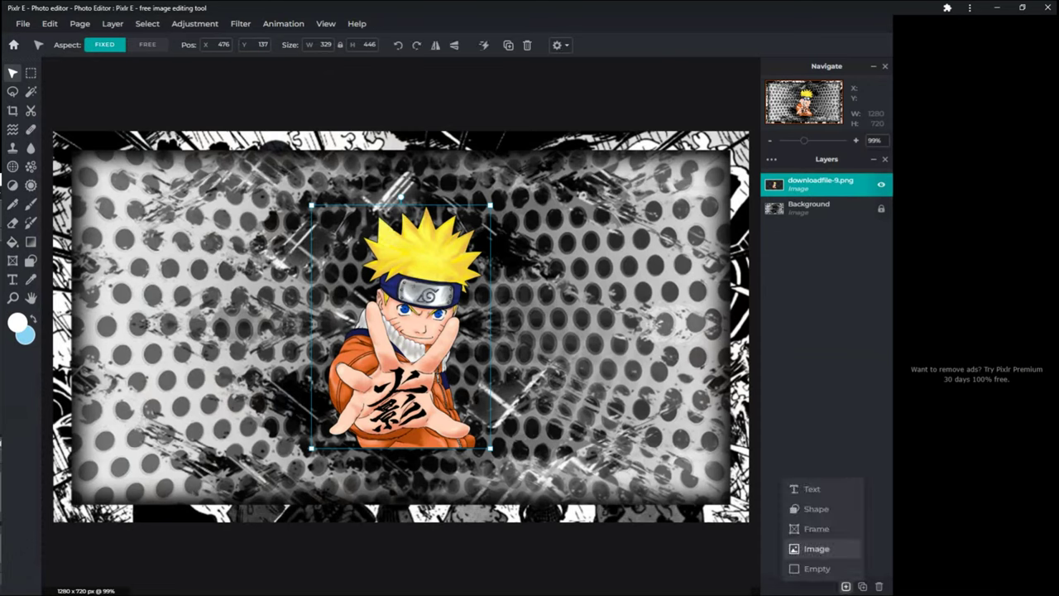
left_click(817, 549)
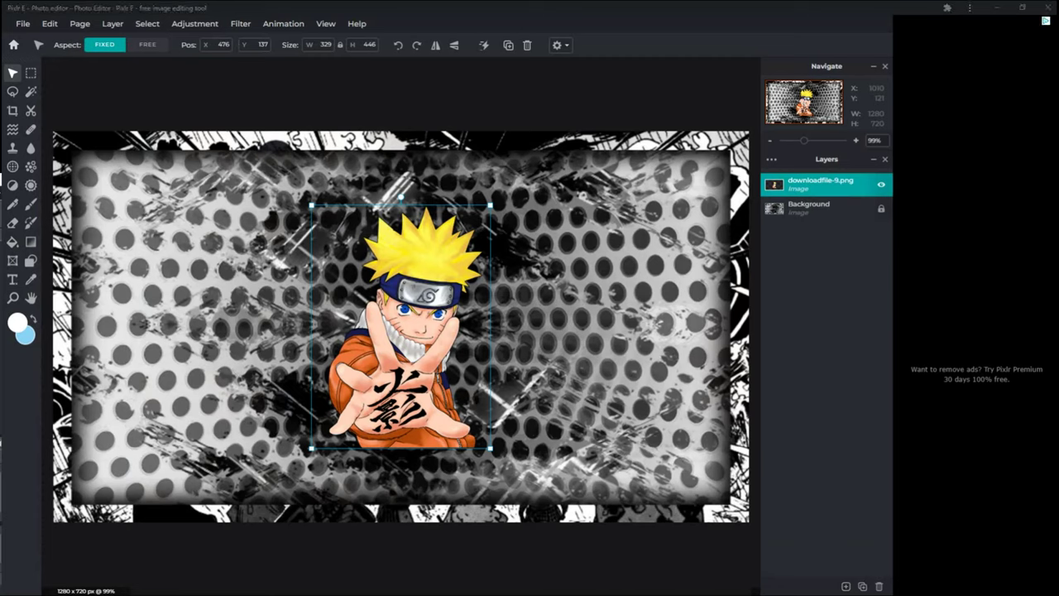
key("ctrl+o")
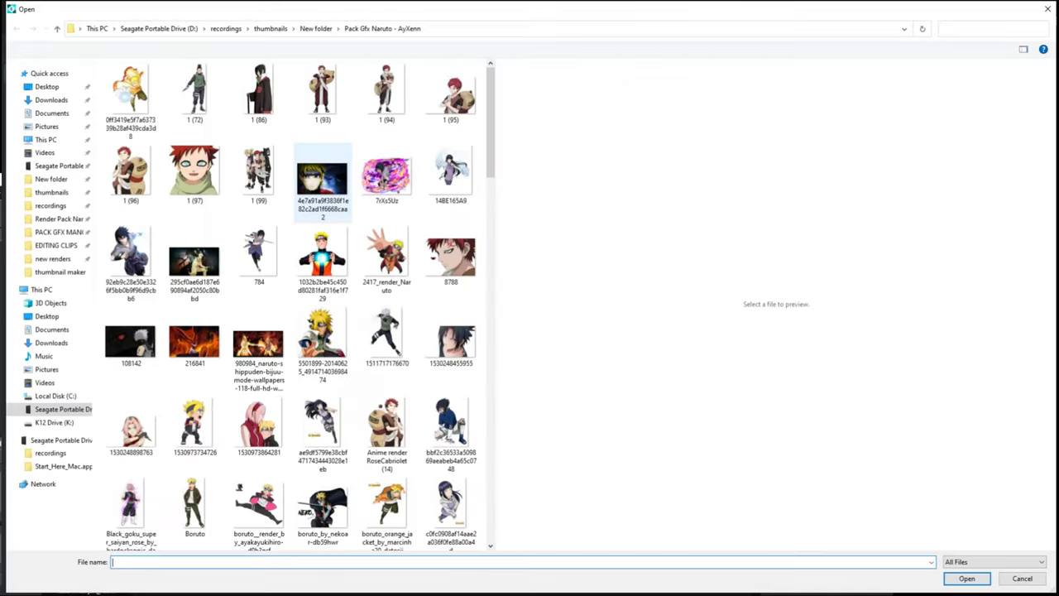
scroll(386, 178, "down", 2)
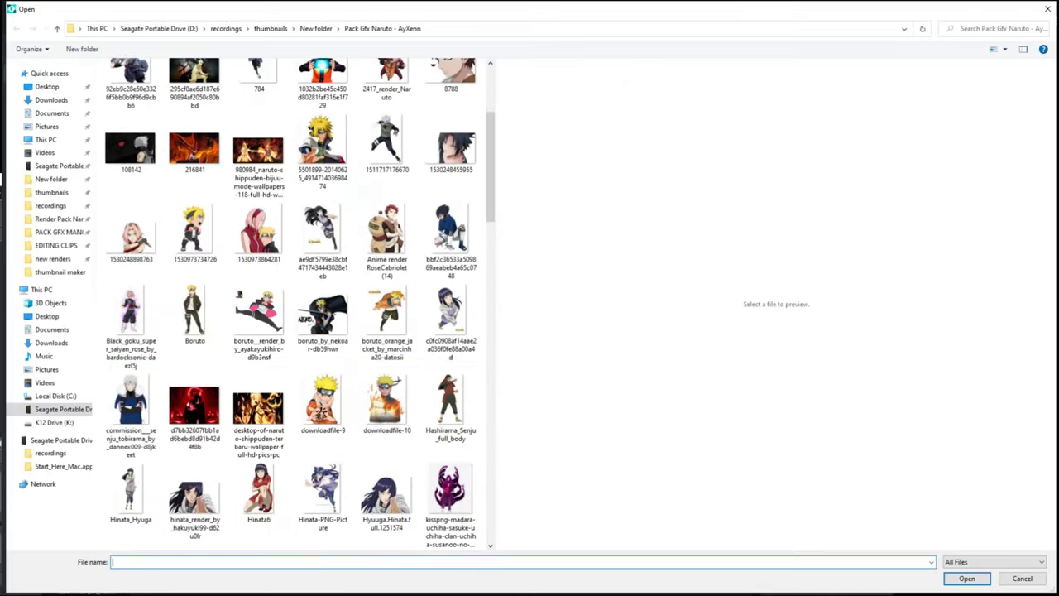
left_click(451, 236)
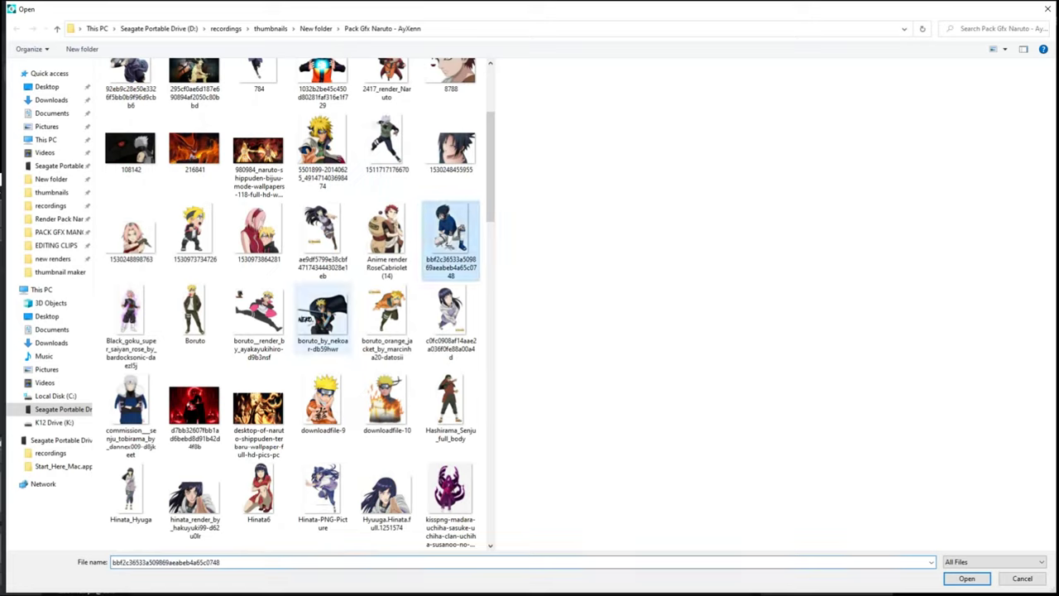
left_click(450, 403)
scroll(450, 331, "down", 3)
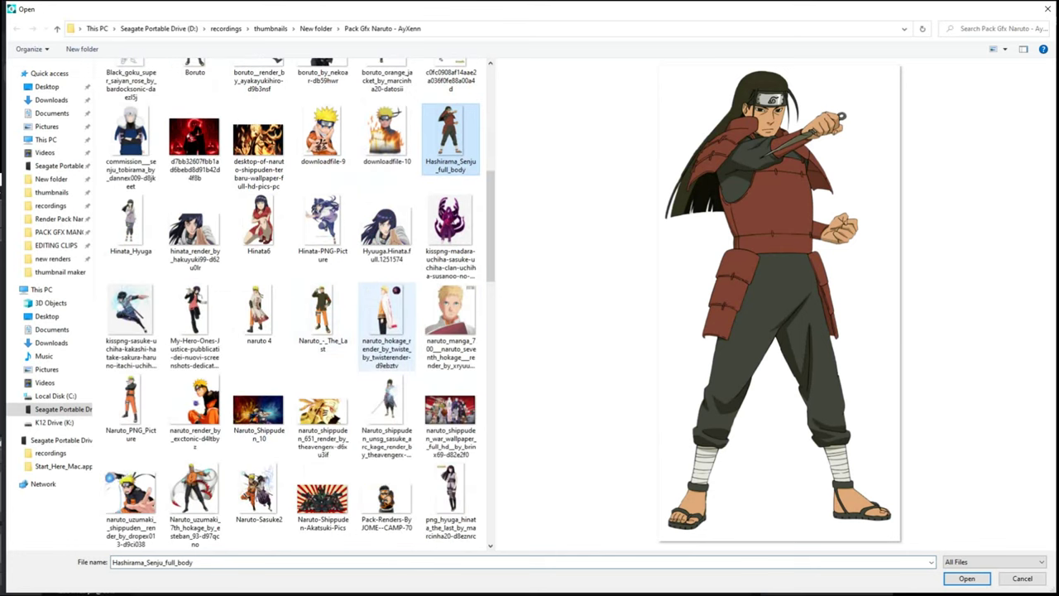
left_click(386, 322)
left_click(323, 413)
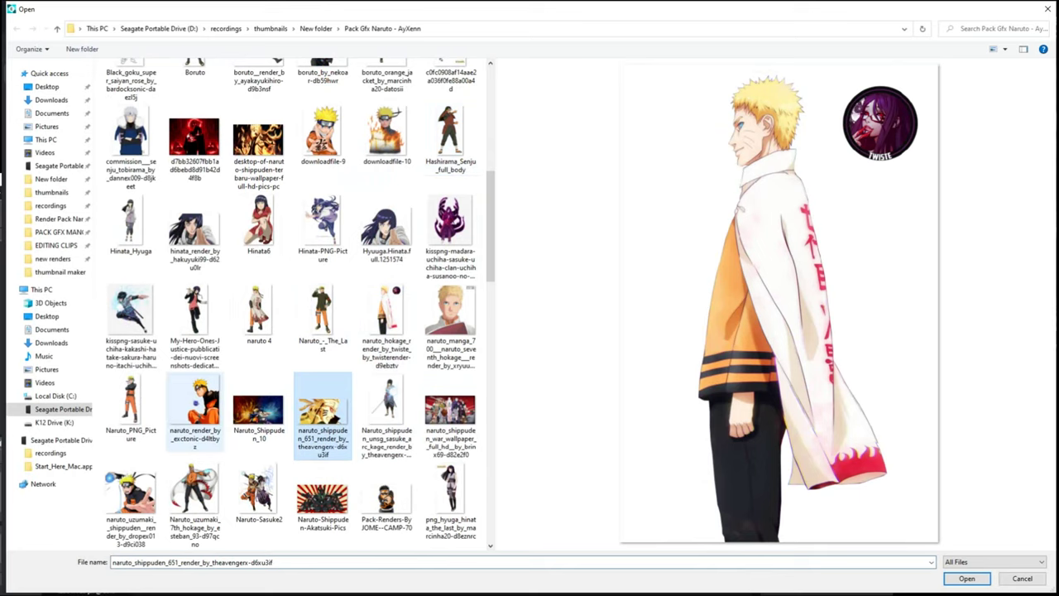
Look through the AyXenn folder to its end, checking the Tsunade, killer bee and minato renders, unnamed (12) and unnamed (16)
scroll(194, 414, "down", 3)
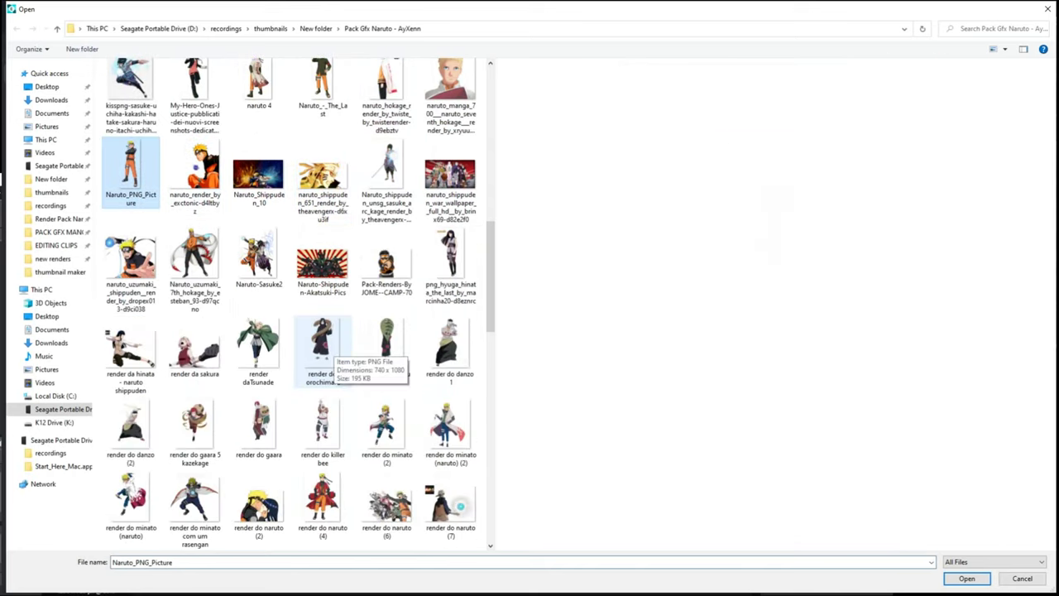
left_click(259, 352)
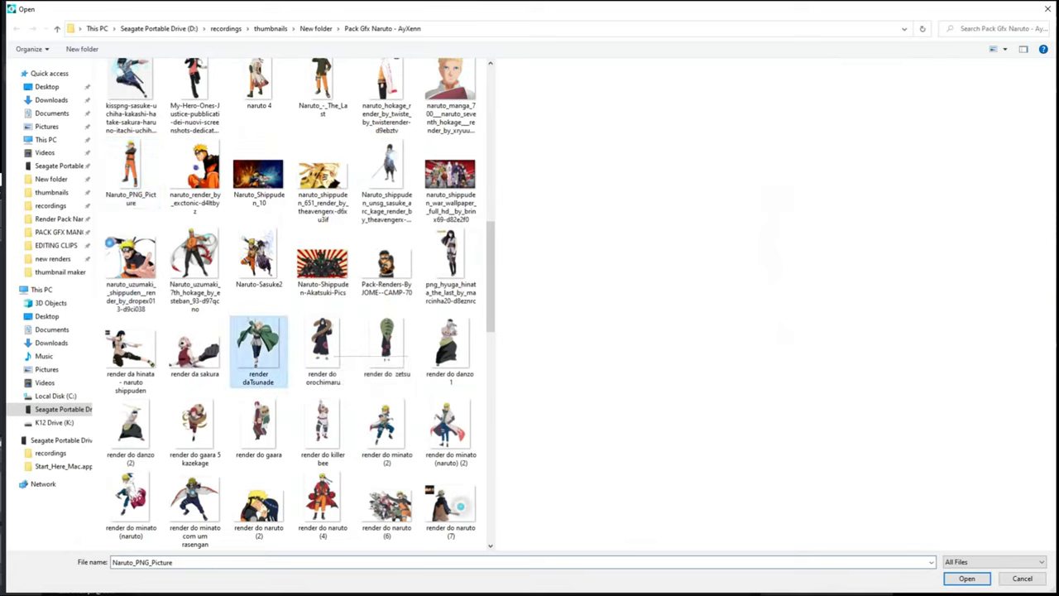
left_click(322, 432)
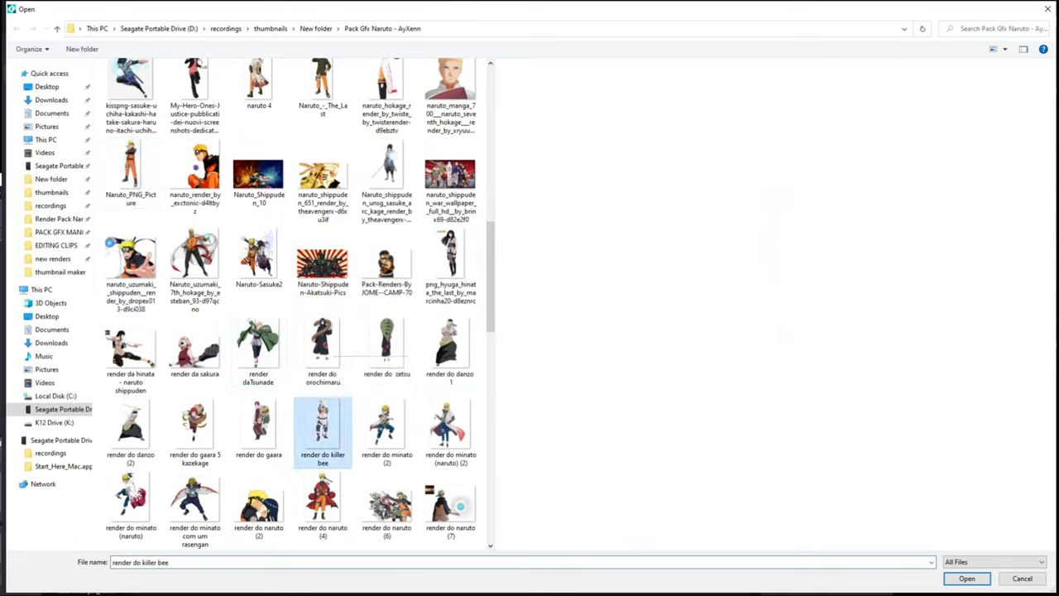
left_click(386, 432)
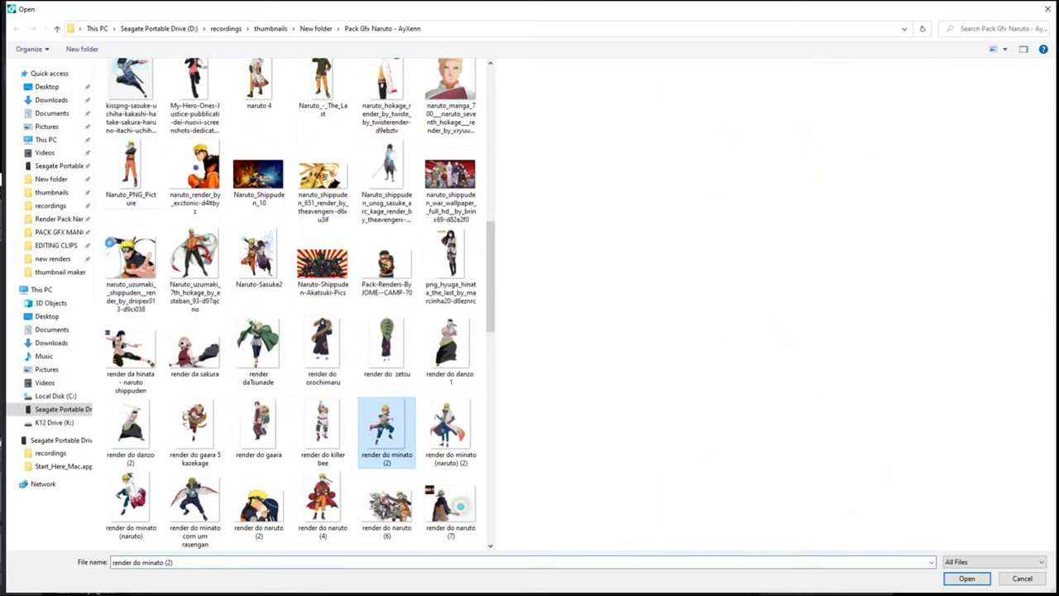
left_click(450, 426)
scroll(450, 426, "down", 3)
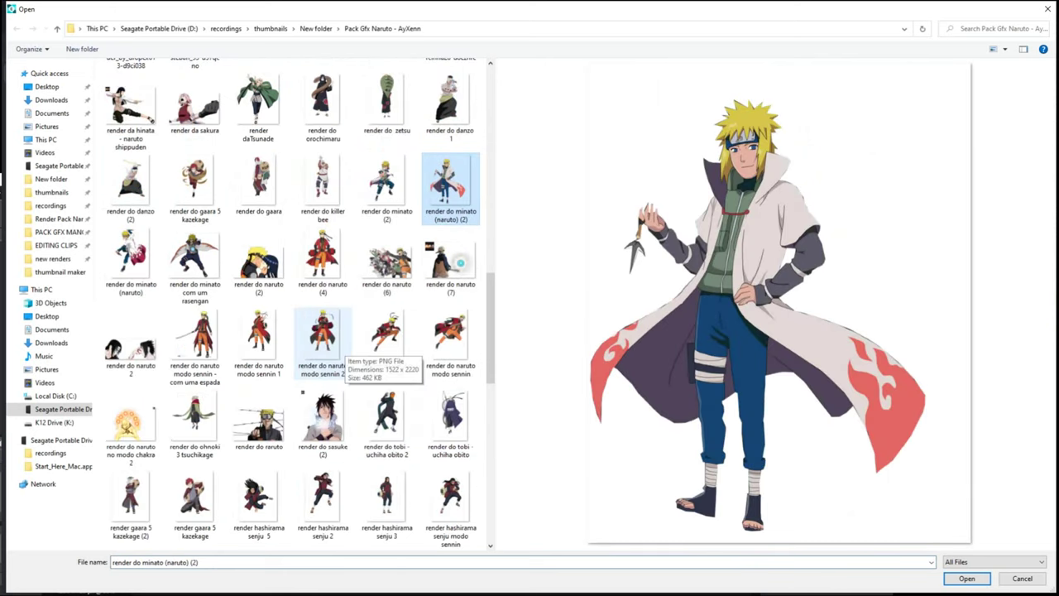
scroll(344, 341, "down", 3)
scroll(331, 343, "down", 3)
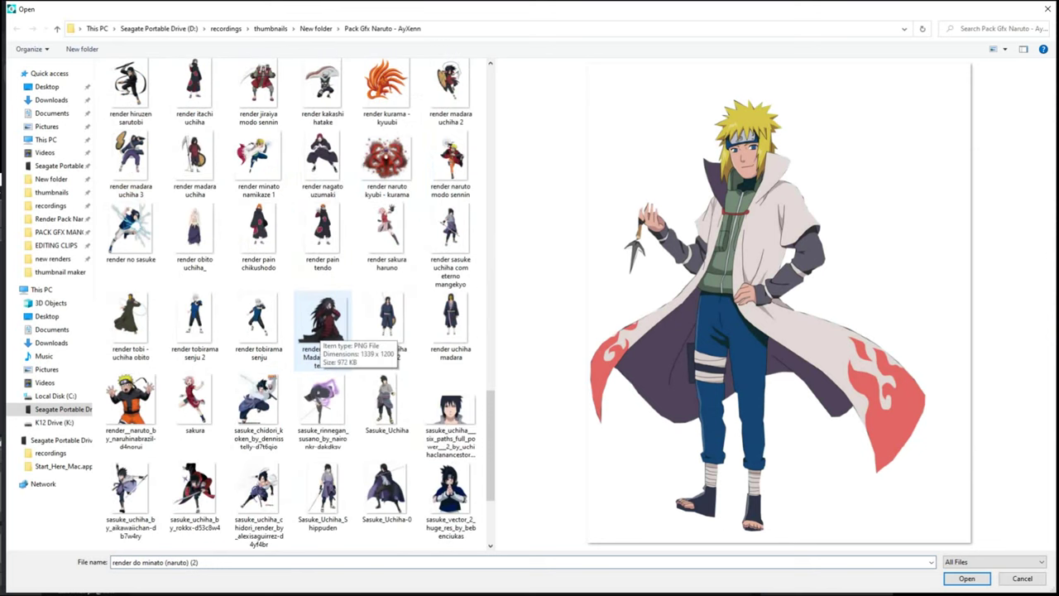
scroll(258, 240, "down", 3)
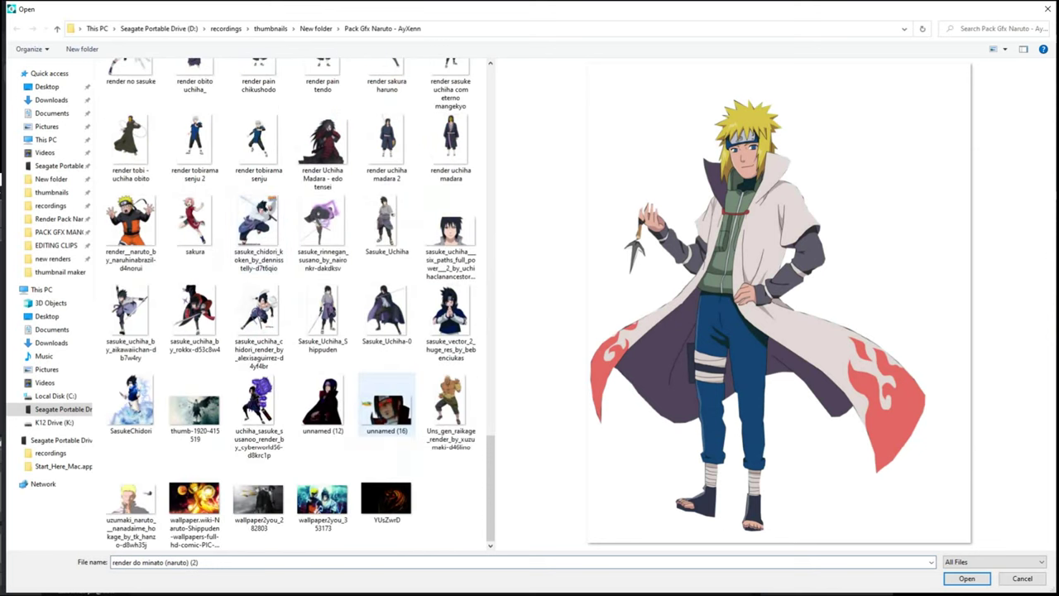
left_click(323, 405)
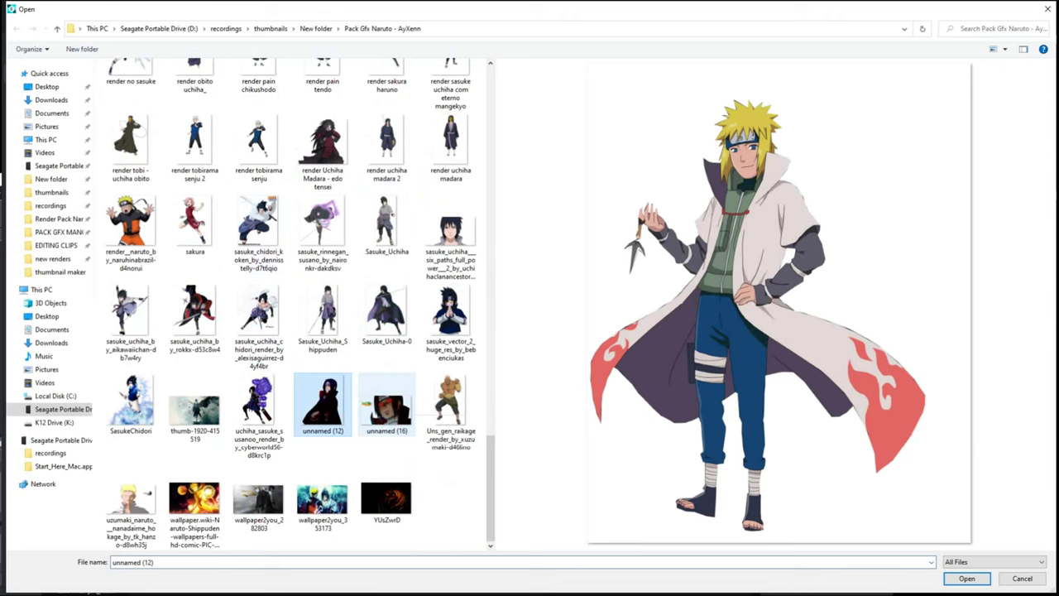
left_click(387, 405)
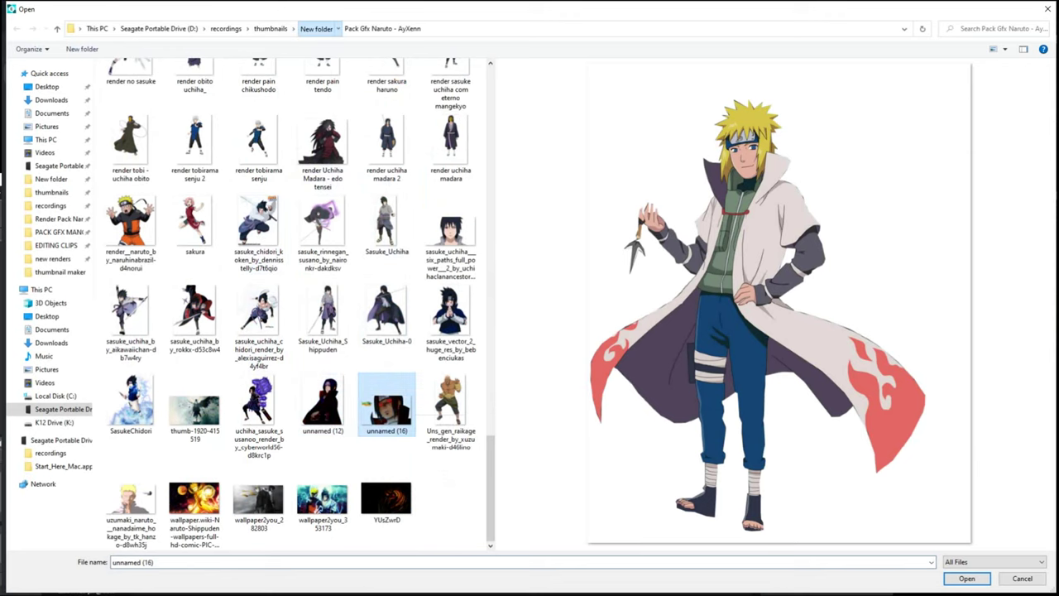
Add the itachi_uchiha_cutin render from the new renders folder as an image layer and delete the downloadfile-9 layer
left_click(316, 28)
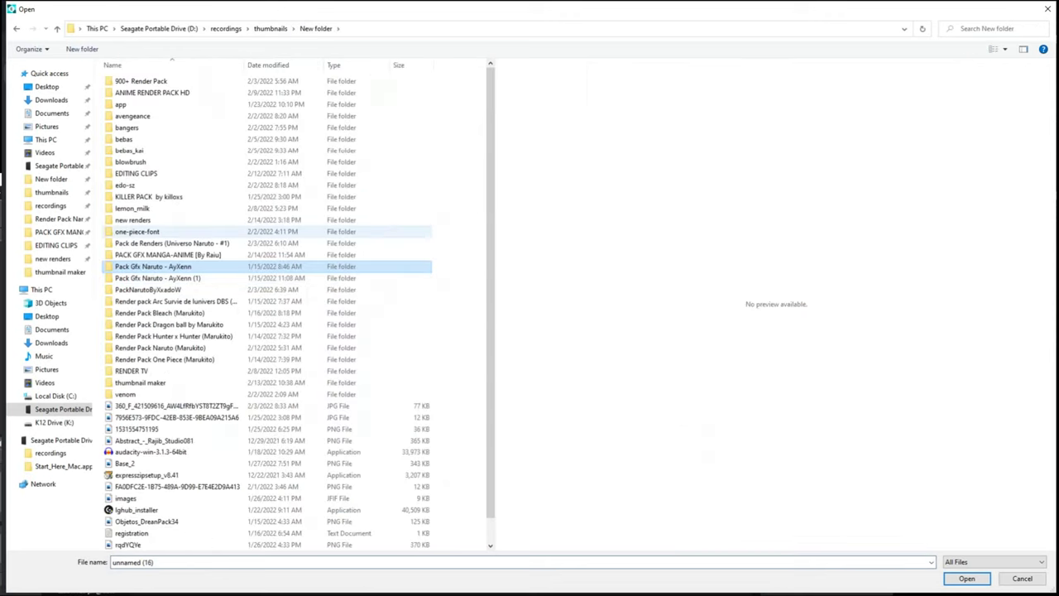
left_click(191, 220)
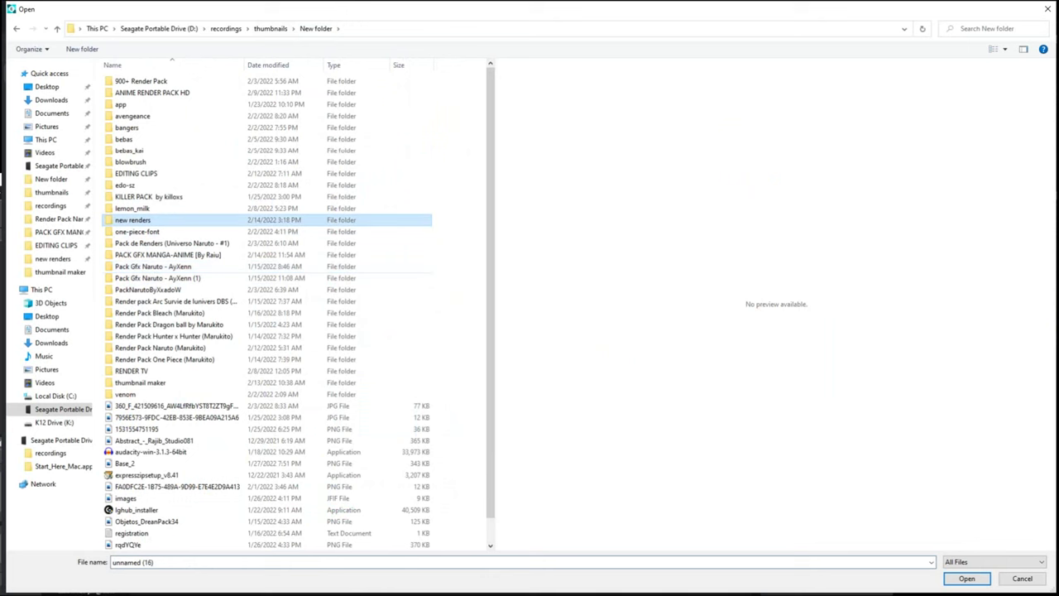
key("Return")
scroll(290, 302, "down", 10)
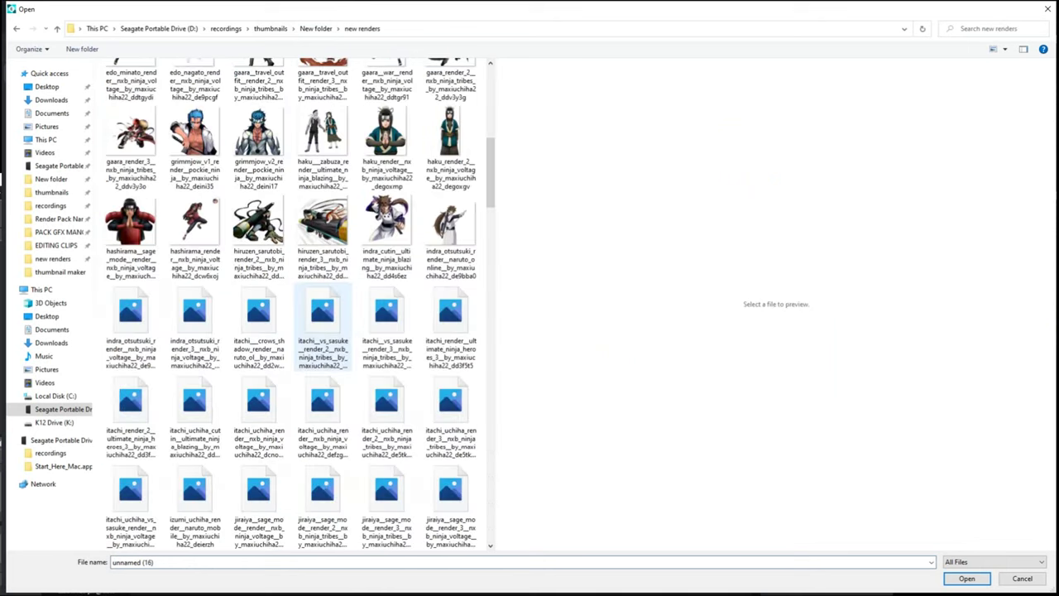
scroll(322, 240, "down", 3)
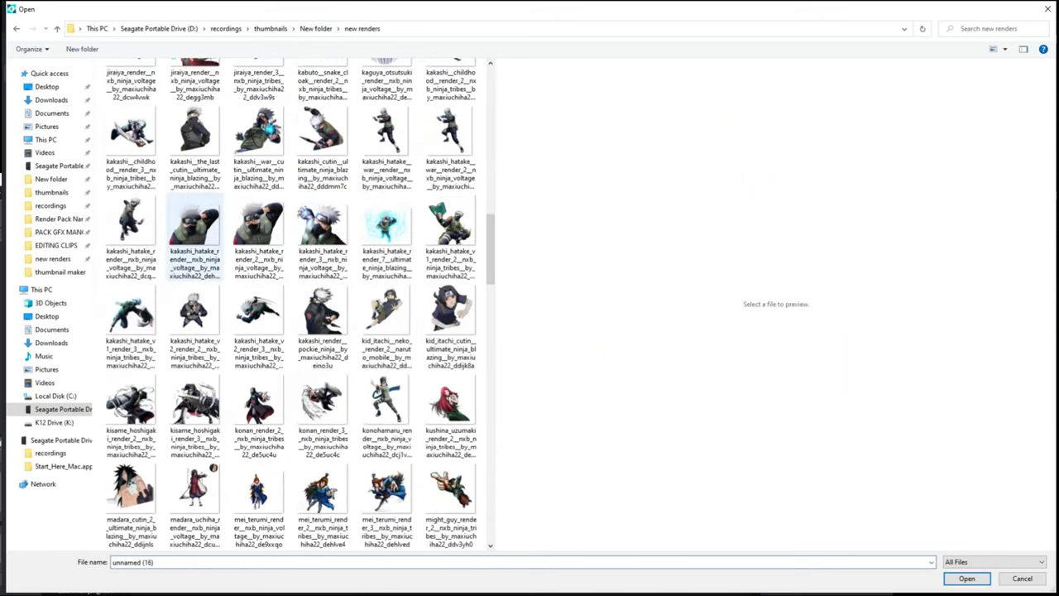
scroll(290, 302, "up", 6)
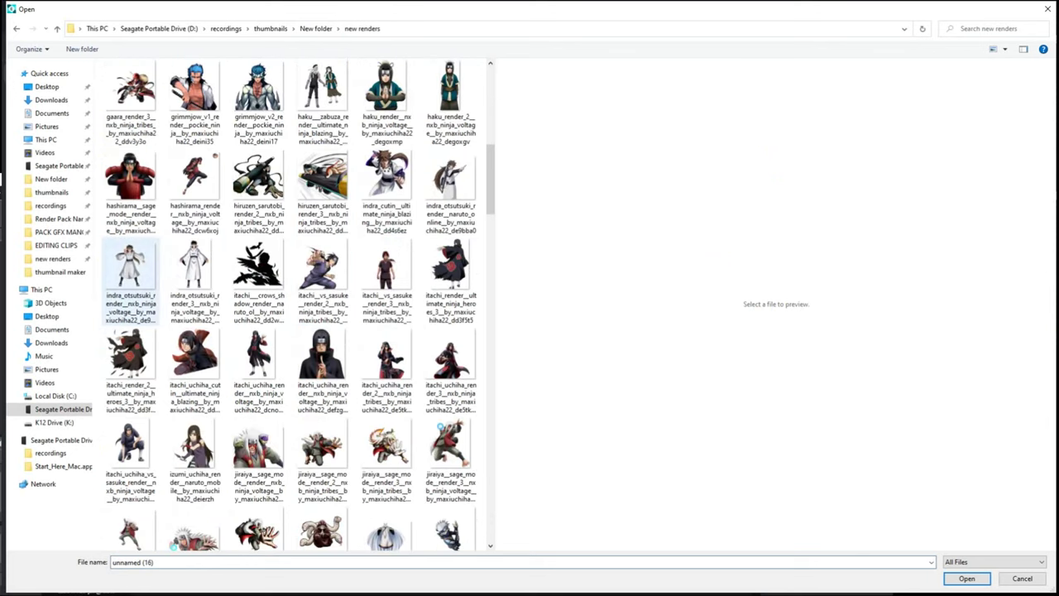
left_click(130, 356)
left_click(194, 360)
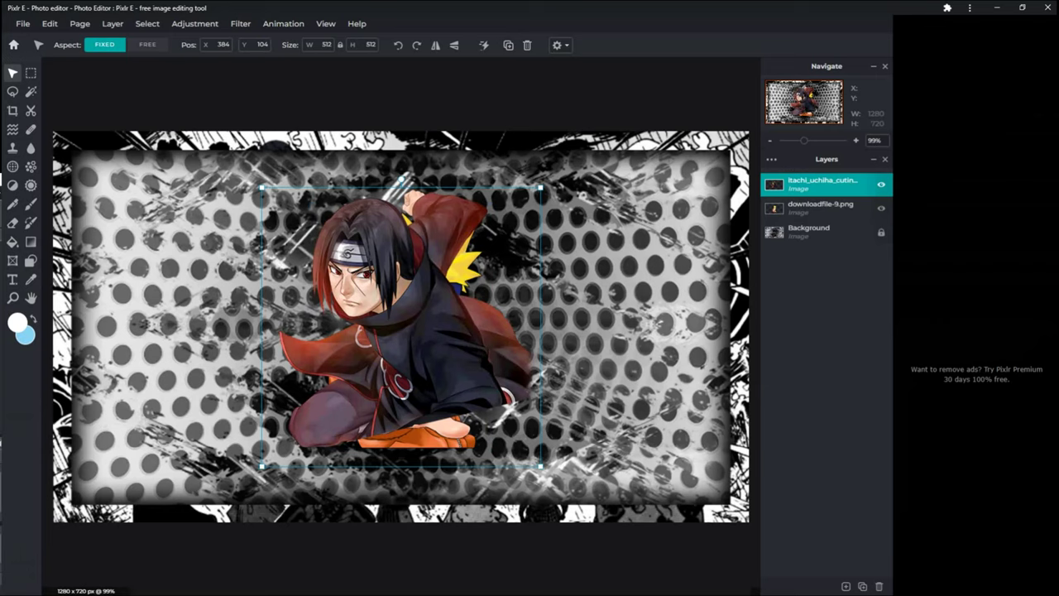
left_click(820, 207)
left_click(879, 585)
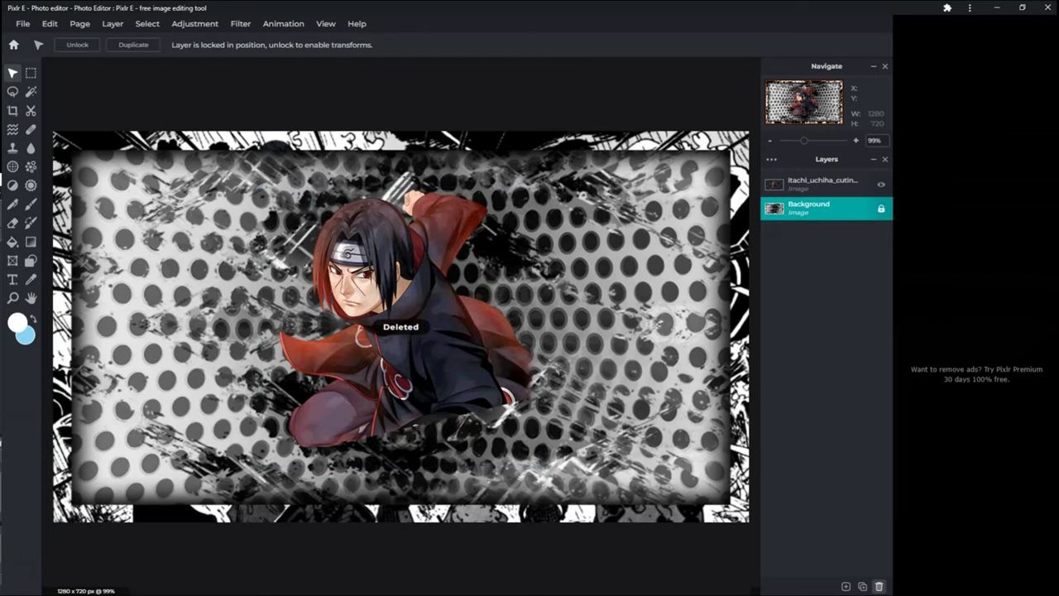
Flip the Itachi render horizontally and fit it over the canvas's left half at about 950 × 950 px, X -95, Y 0
left_click_drag(438, 320, 272, 272)
left_click(436, 46)
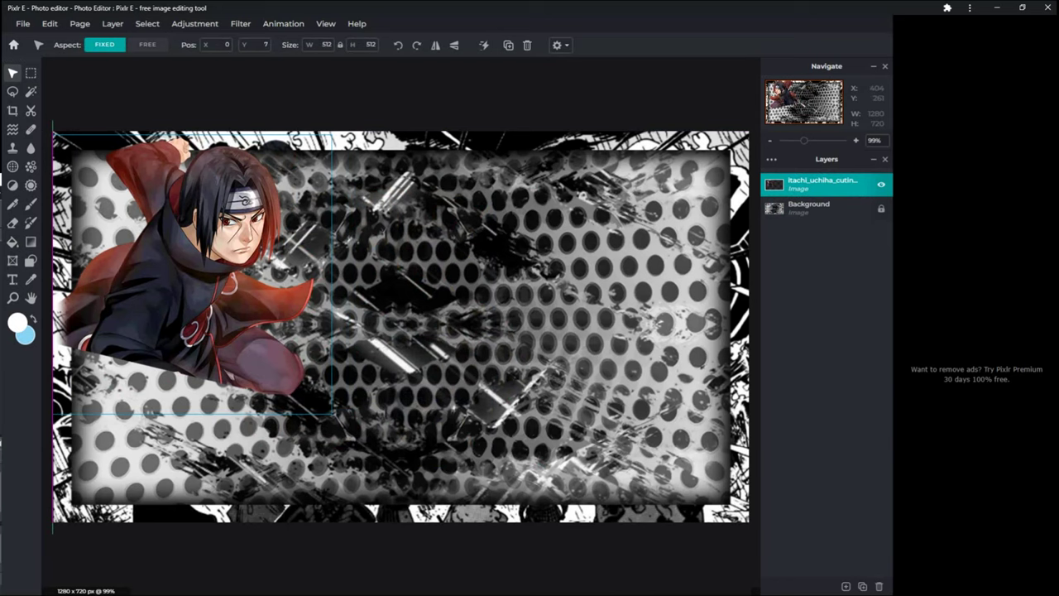
left_click_drag(182, 279, 182, 273)
left_click_drag(273, 276, 272, 275)
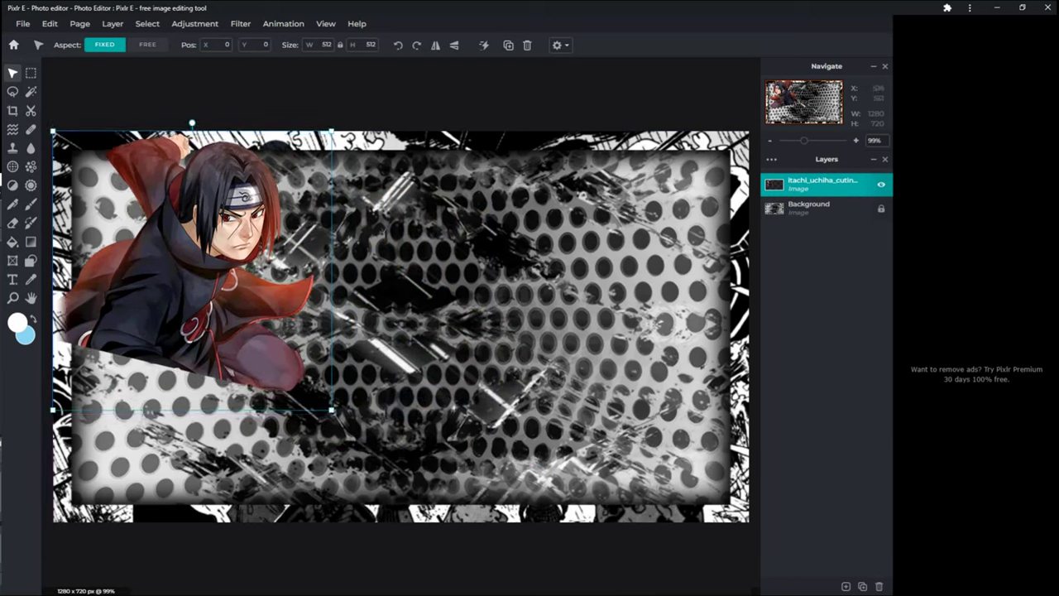
left_click_drag(332, 409, 569, 594)
left_click_drag(408, 499, 362, 498)
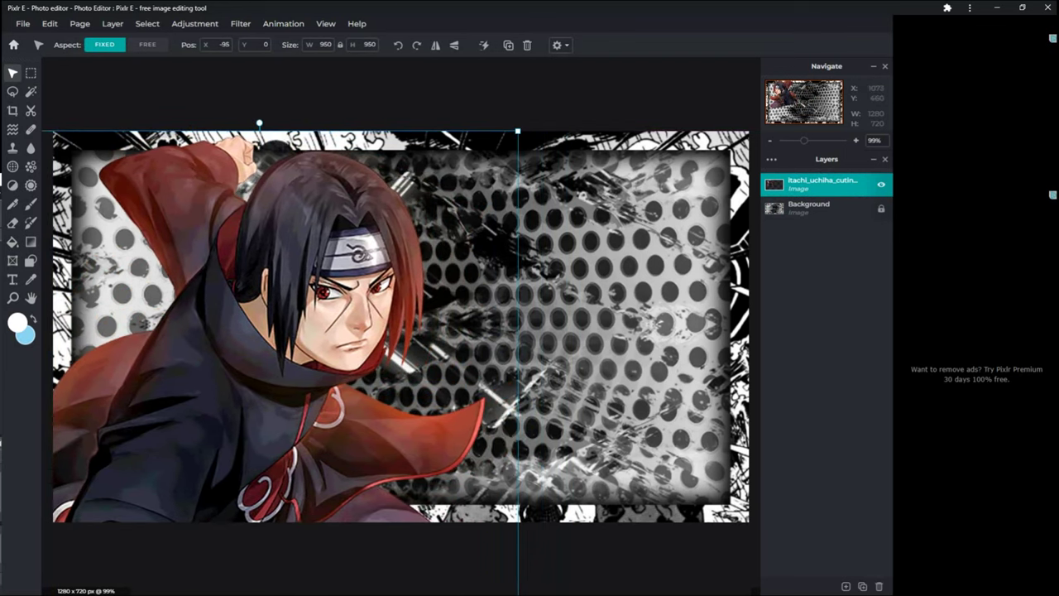
Add a text layer above the Itachi render and set its font to BEBASKAI
left_click(846, 586)
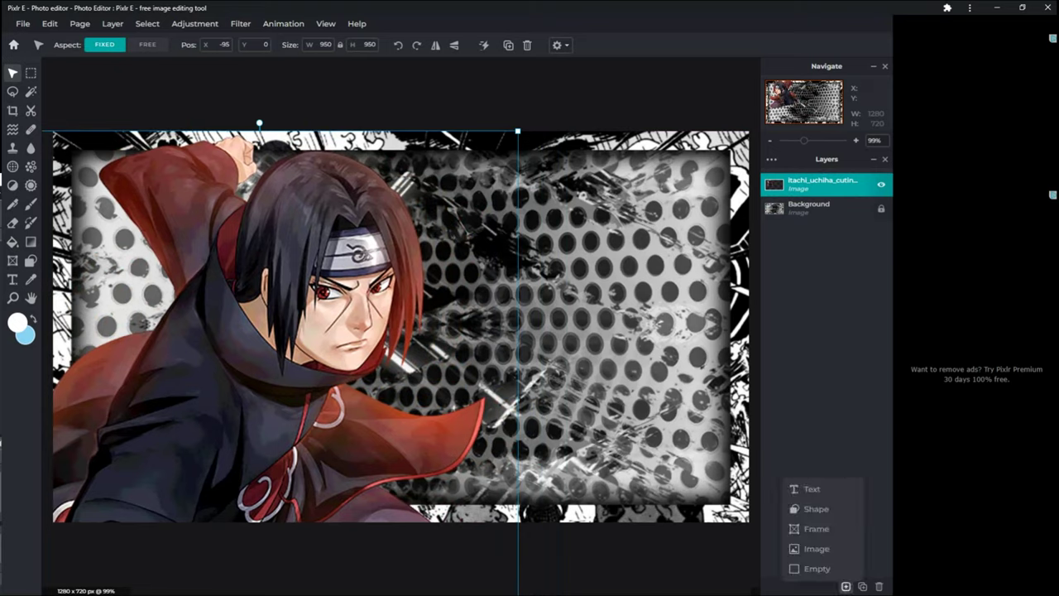
left_click(811, 489)
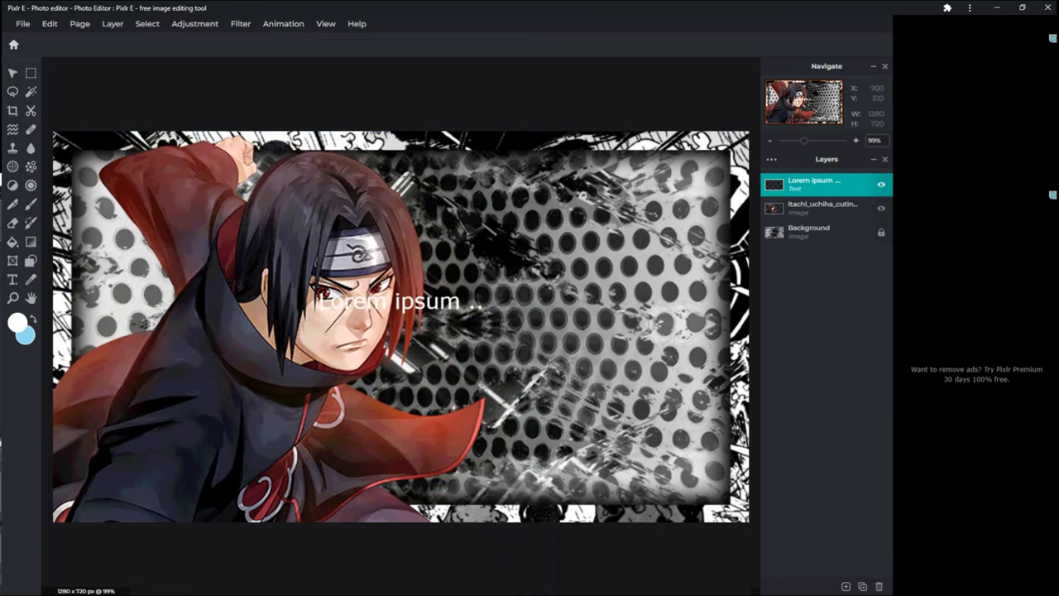
double_click(316, 303)
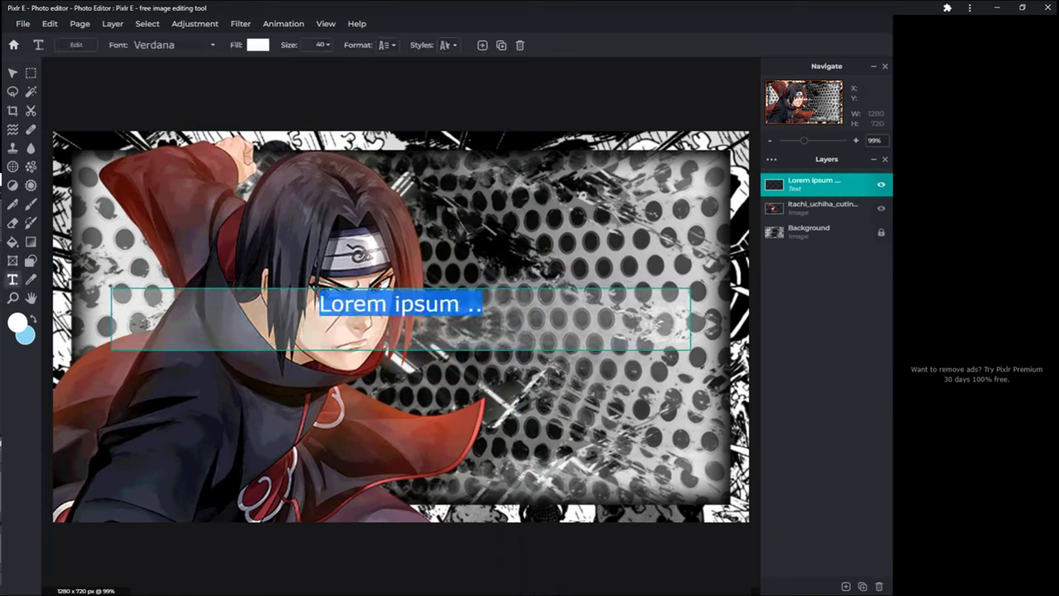
left_click(175, 45)
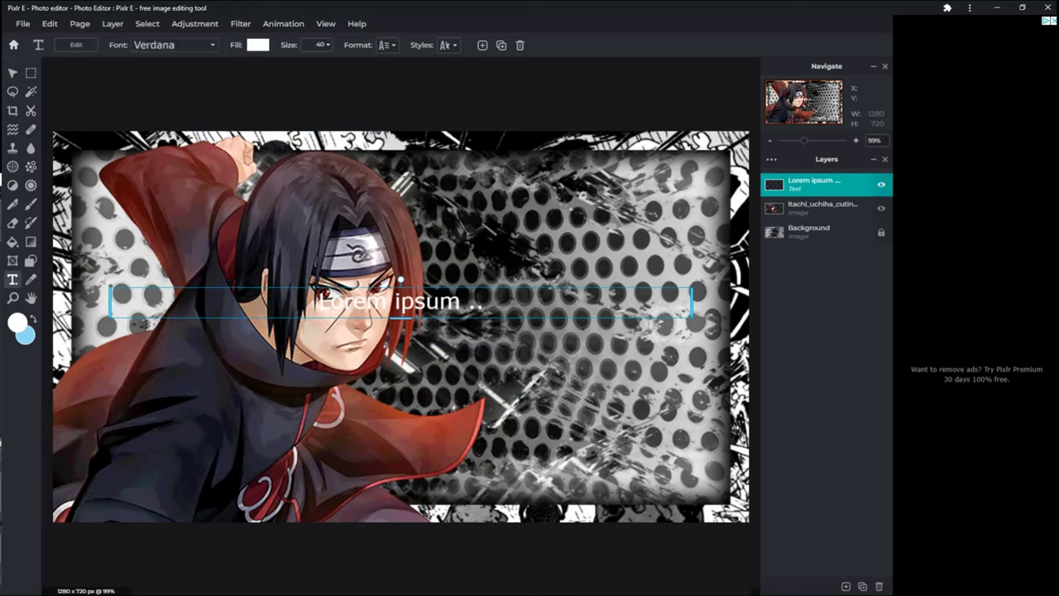
left_click(174, 45)
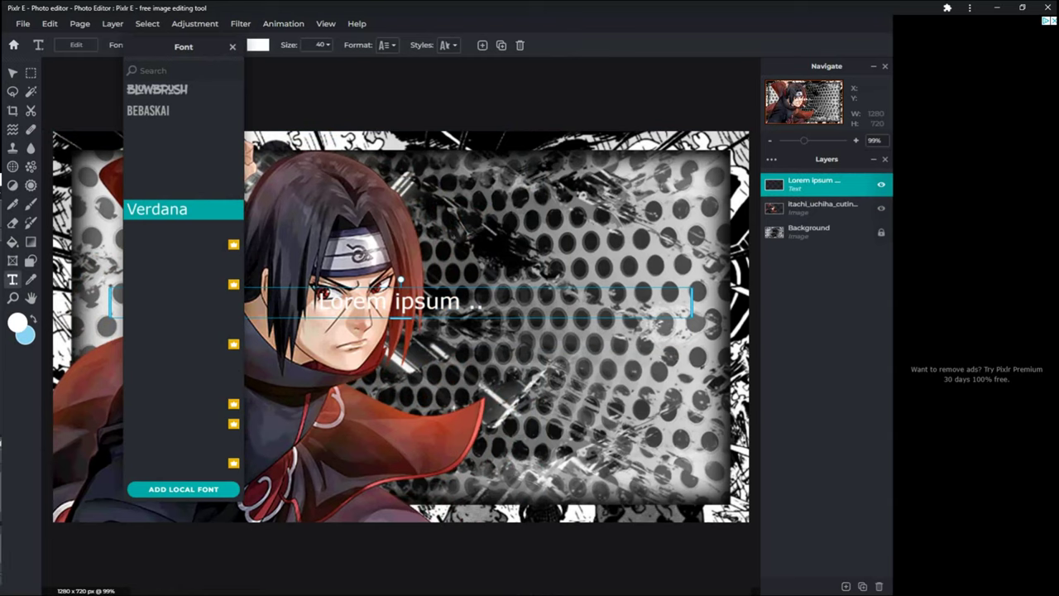
left_click(232, 47)
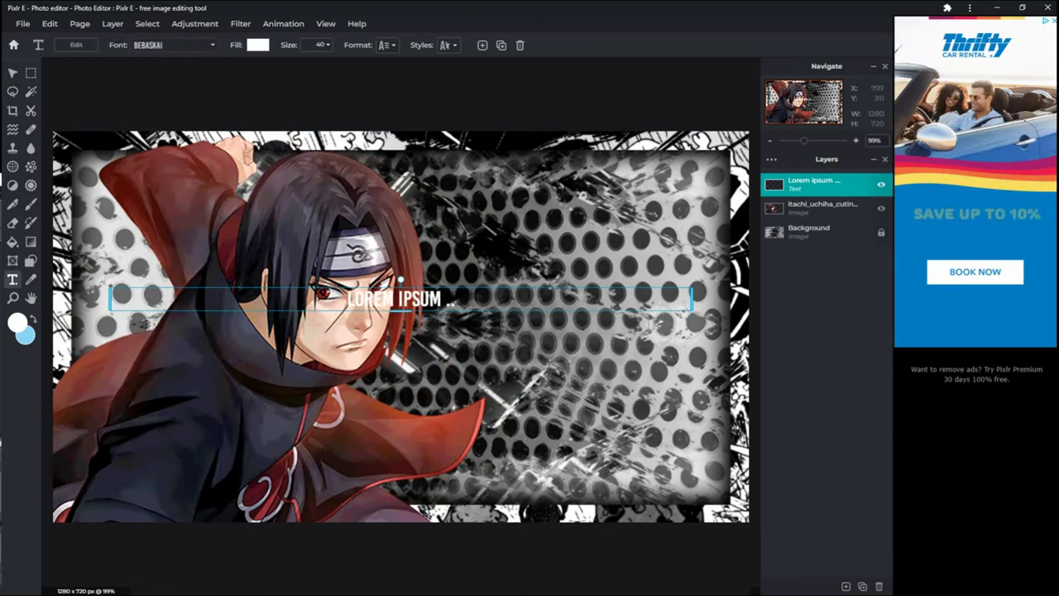
Replace the placeholder text in the new text layer with "ITACHI"
double_click(390, 299)
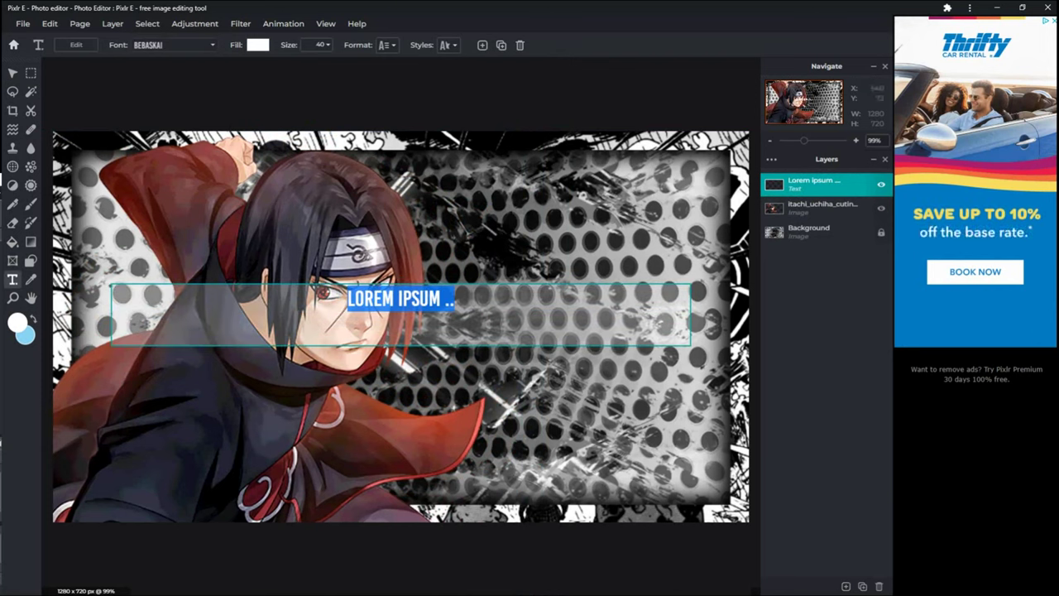
type("ITACH")
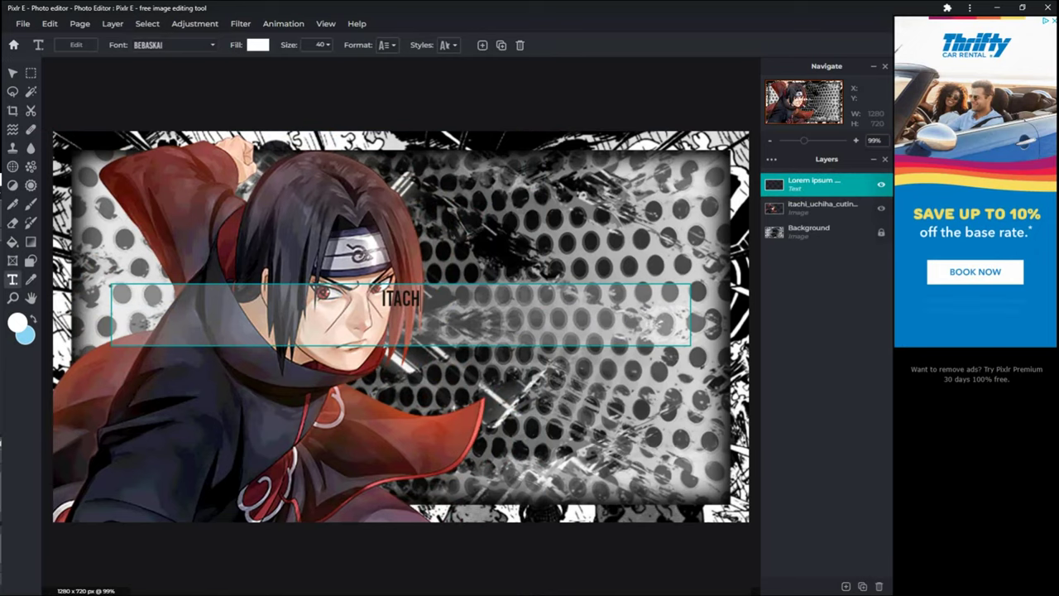
type("I")
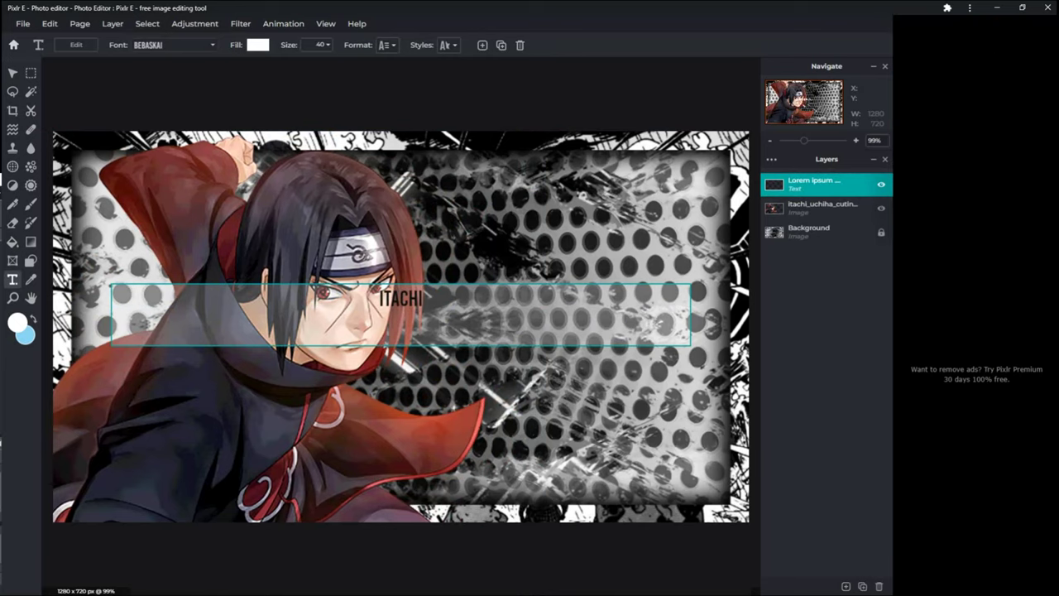
Replace the text in the new text layer with "TRAINED ITACHI", one word per line
key("BackSpace")
key("BackSpace")
key("BackSpace")
key("BackSpace")
key("BackSpace")
key("BackSpace")
type("TRAINED")
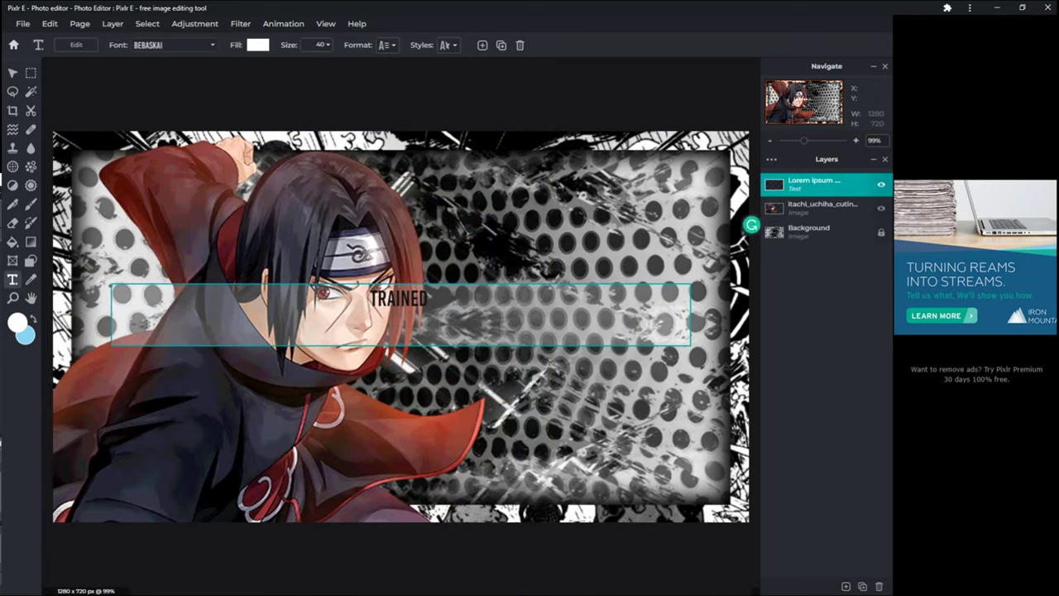
type(" ITACHI")
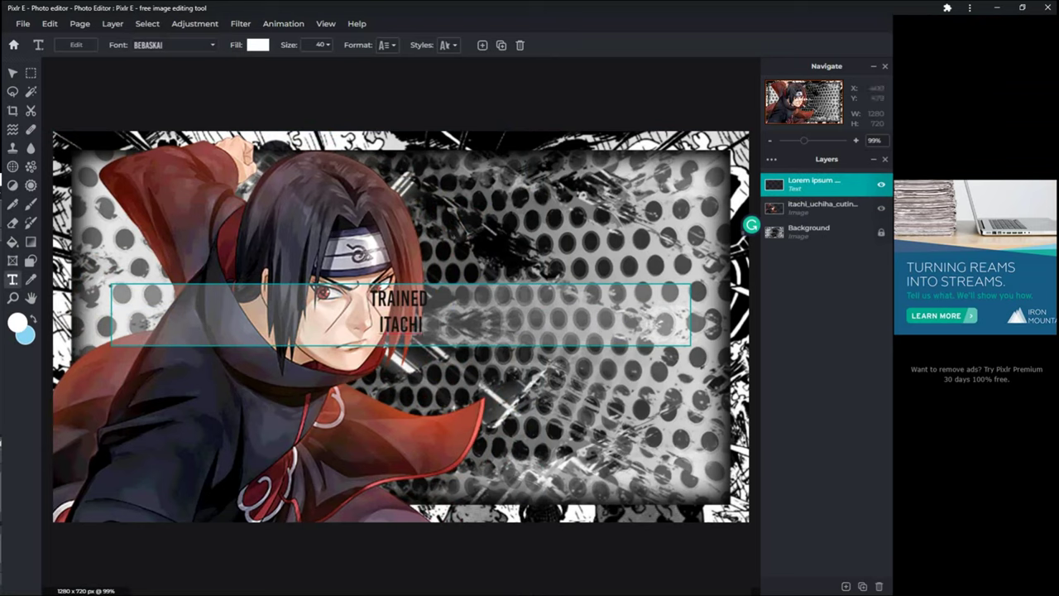
left_click(281, 430)
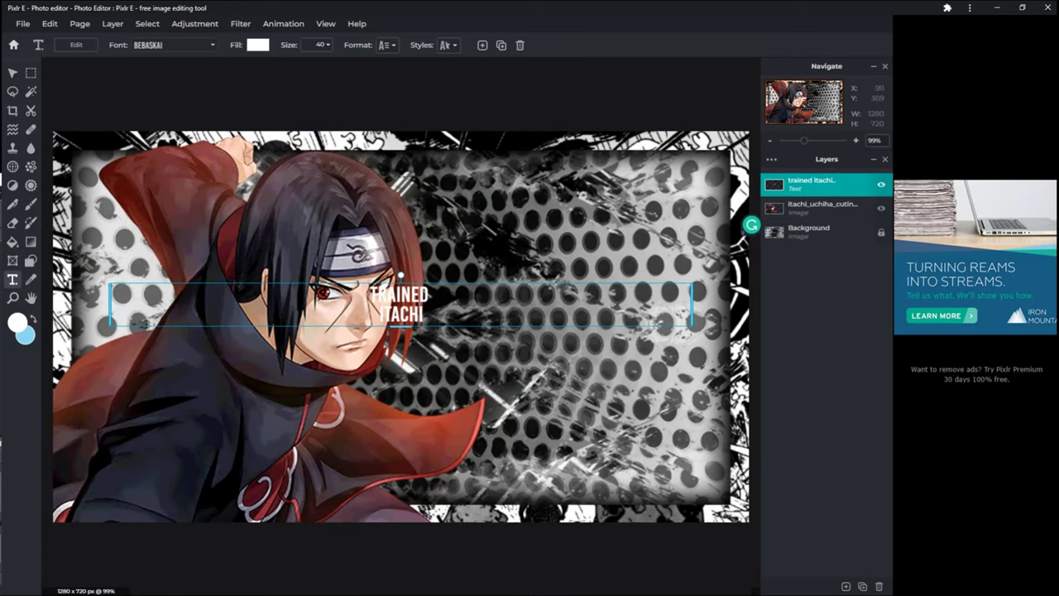
Enlarge the two-line title to size 206 and place it over the canvas's right half
left_click_drag(110, 301, 545, 331)
left_click_drag(629, 313, 559, 456)
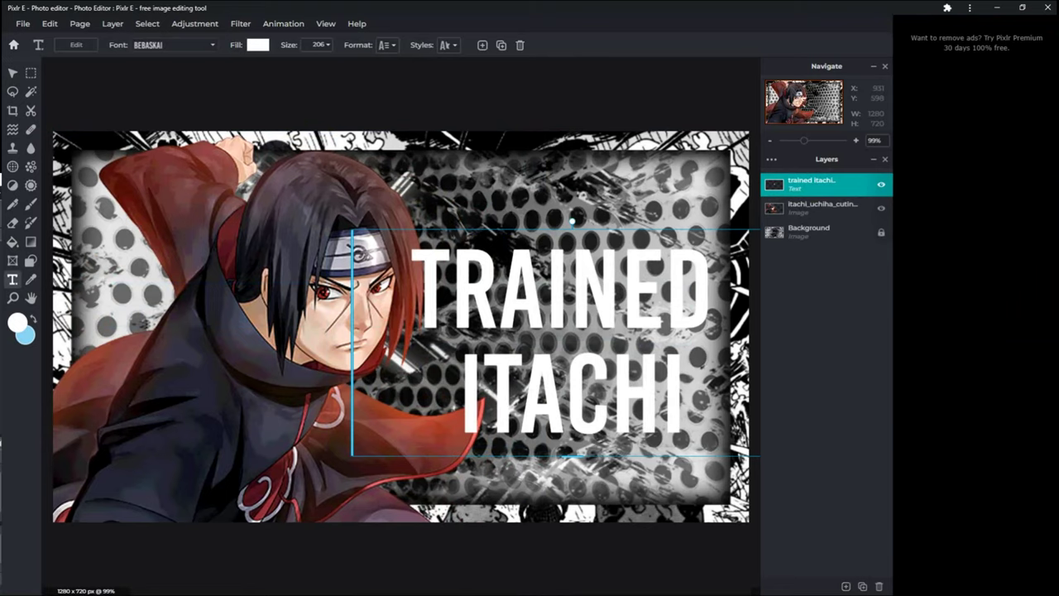
Set the two working colours to dark red #870011 and black #000000, with black as foreground and red as background
left_click(258, 44)
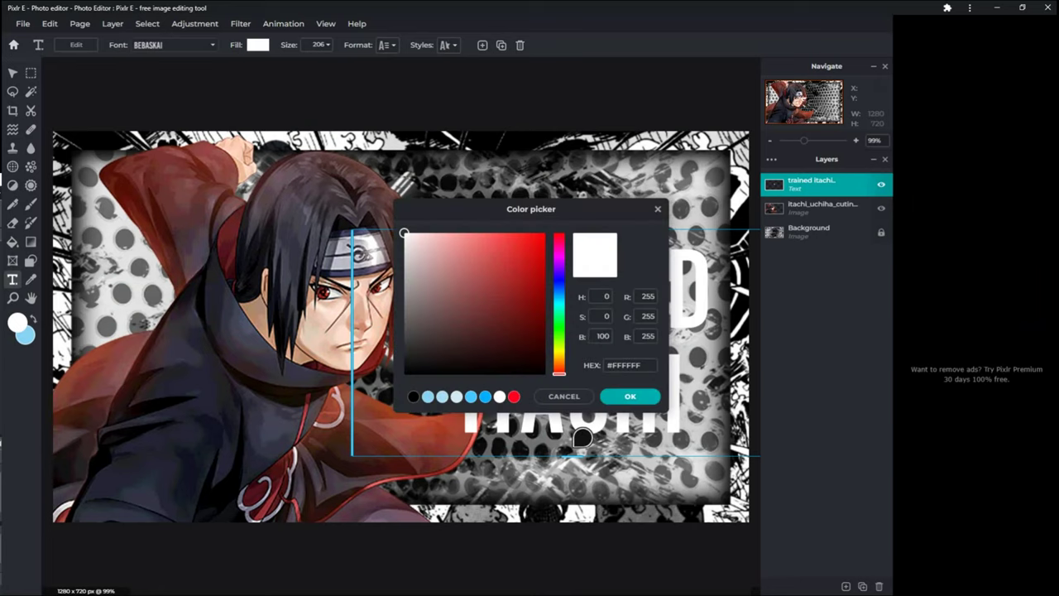
left_click(513, 396)
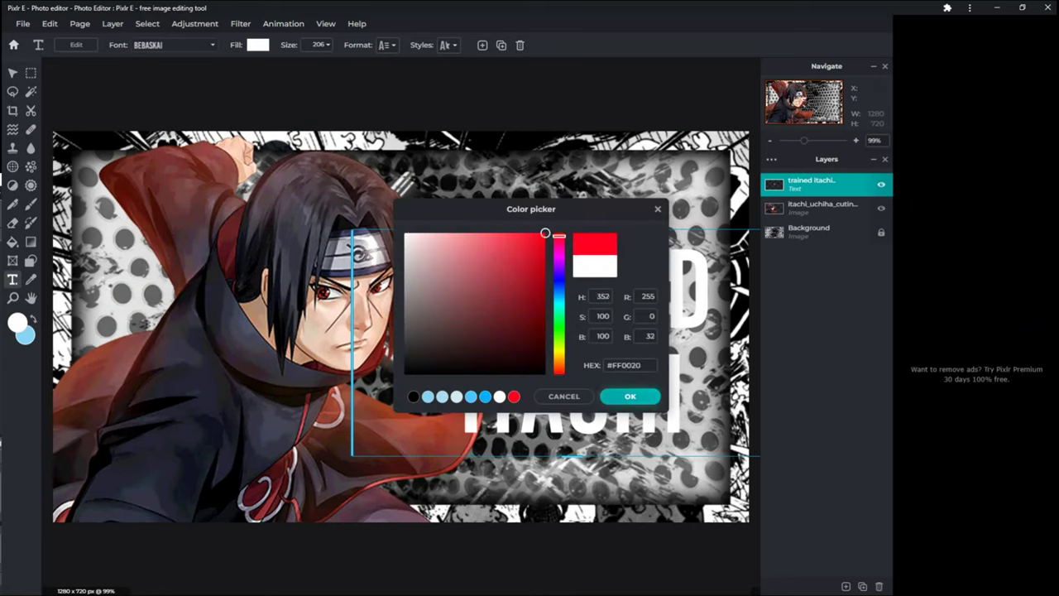
left_click_drag(546, 234, 545, 298)
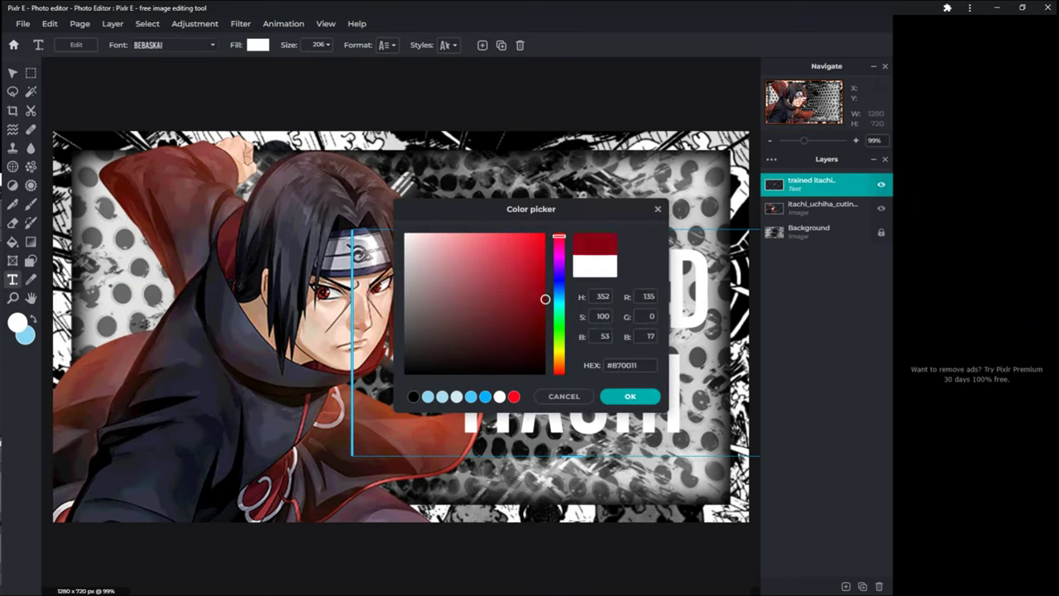
left_click(631, 396)
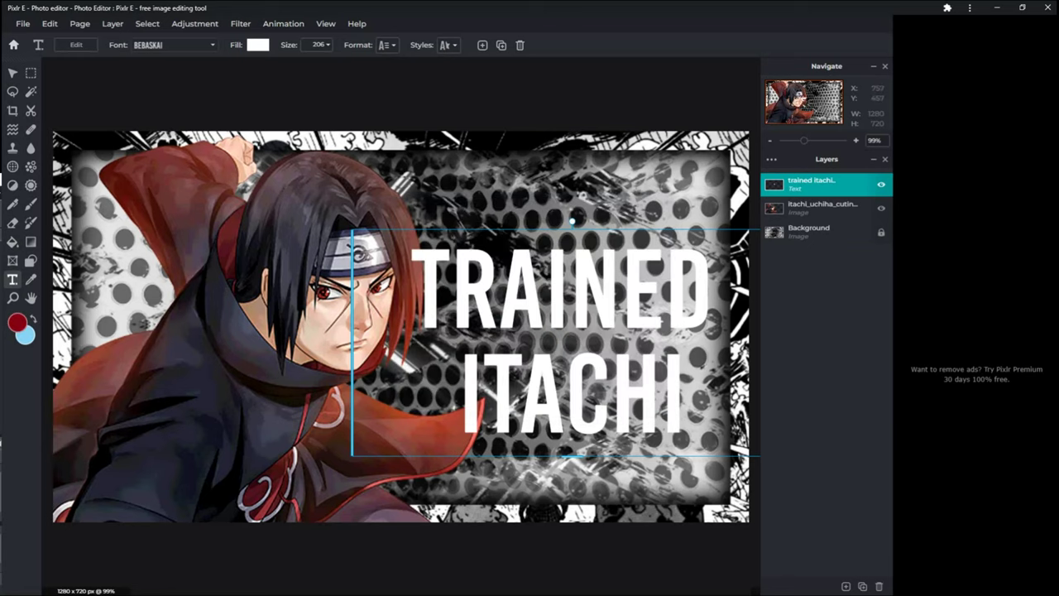
left_click(28, 336)
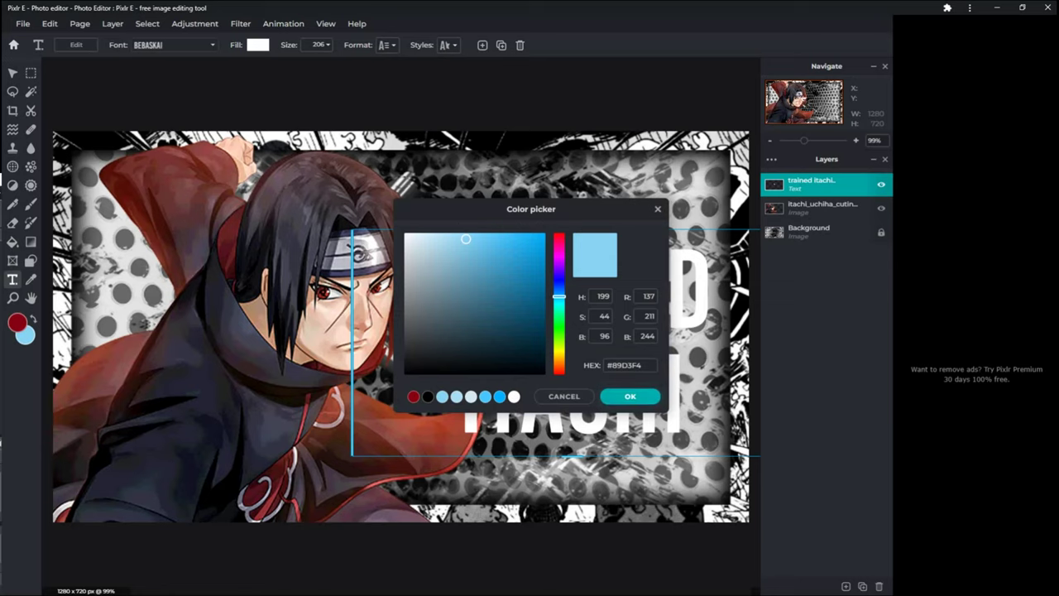
left_click(428, 397)
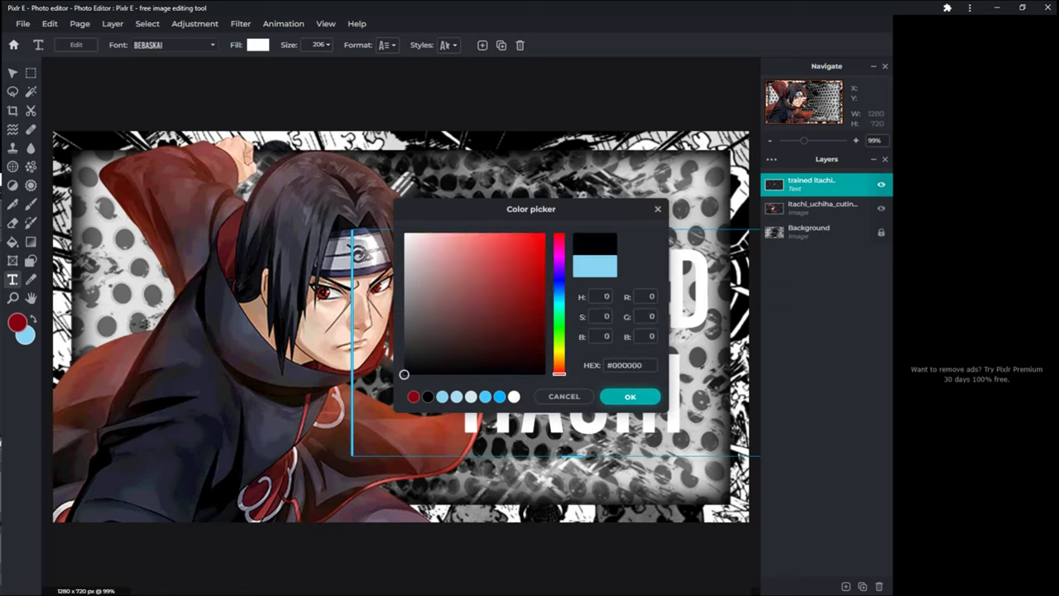
left_click(630, 396)
left_click(33, 319)
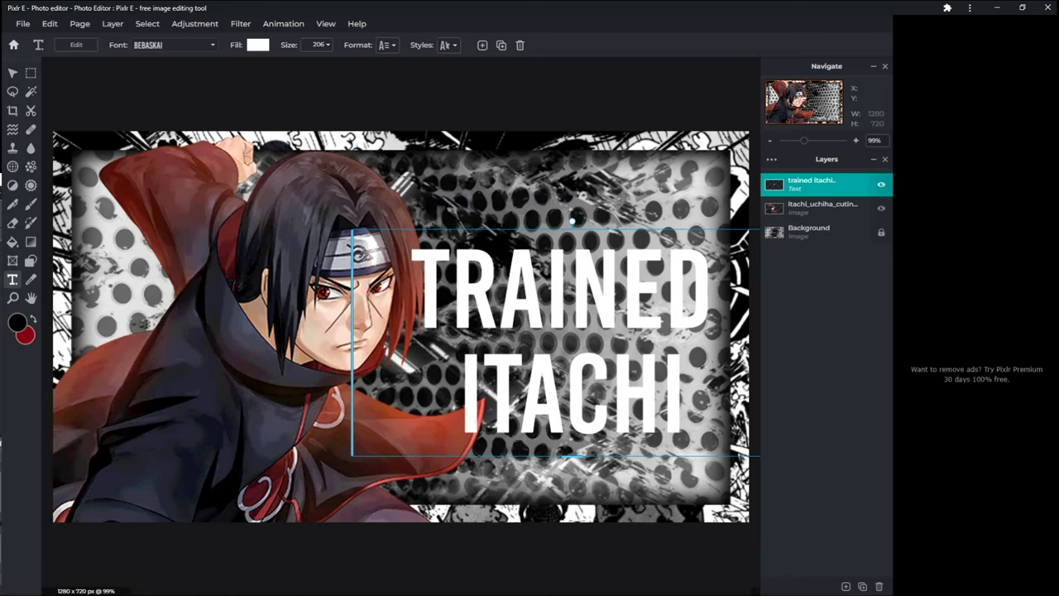
Shift the TRAINED ITACHI title slightly up and left and make it bold
left_click_drag(533, 313, 517, 292)
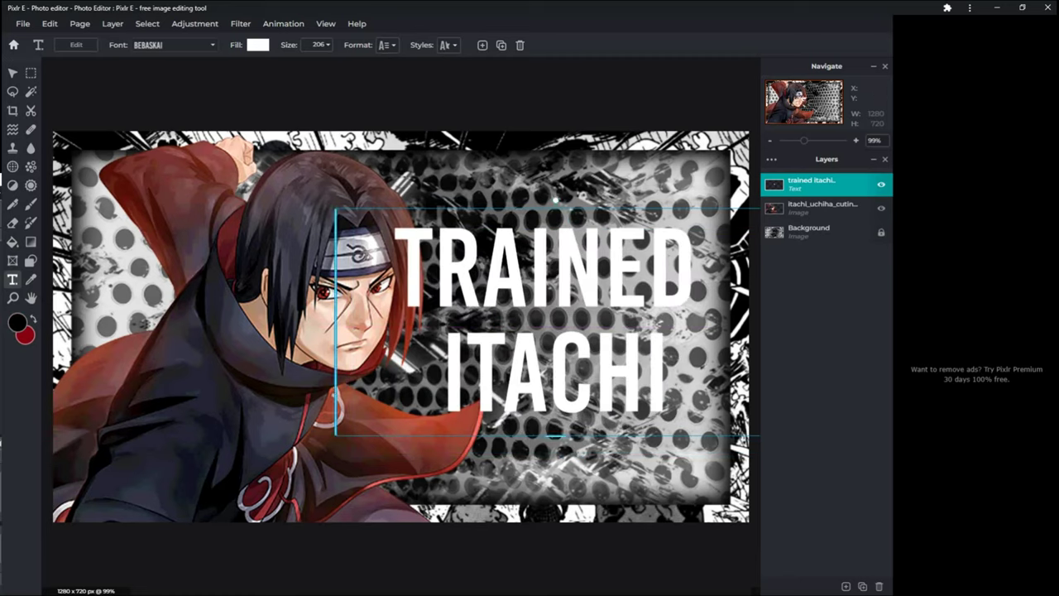
left_click(386, 44)
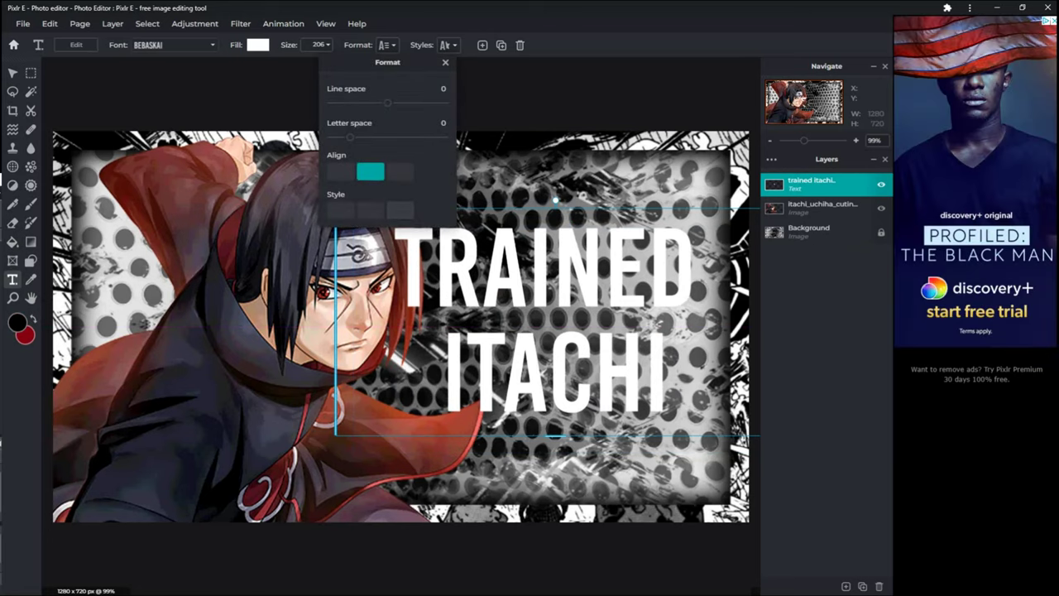
left_click(402, 210)
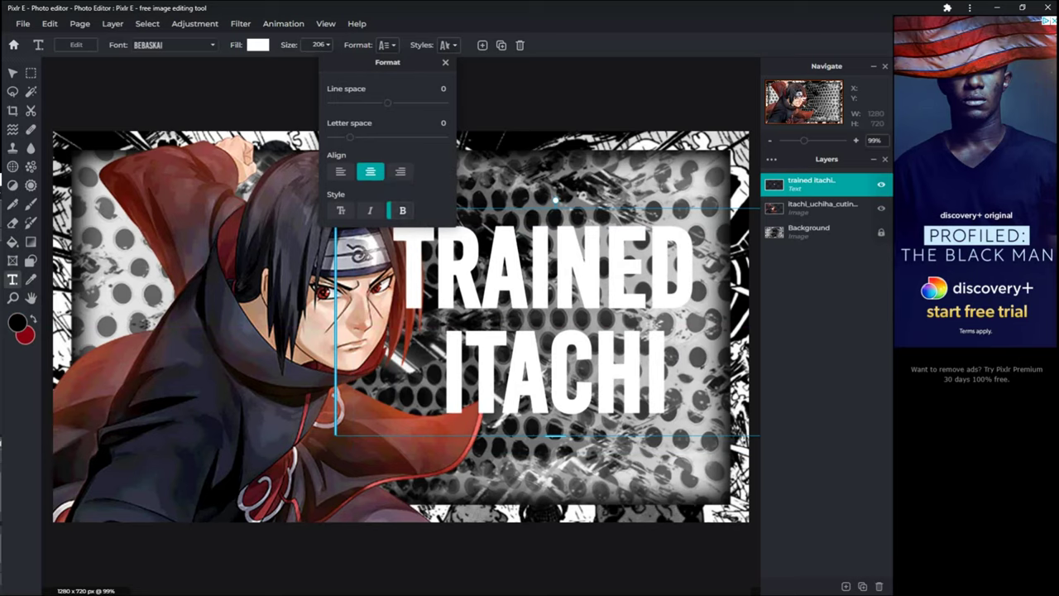
Turn on an outline for the title text and colour it white
left_click(445, 44)
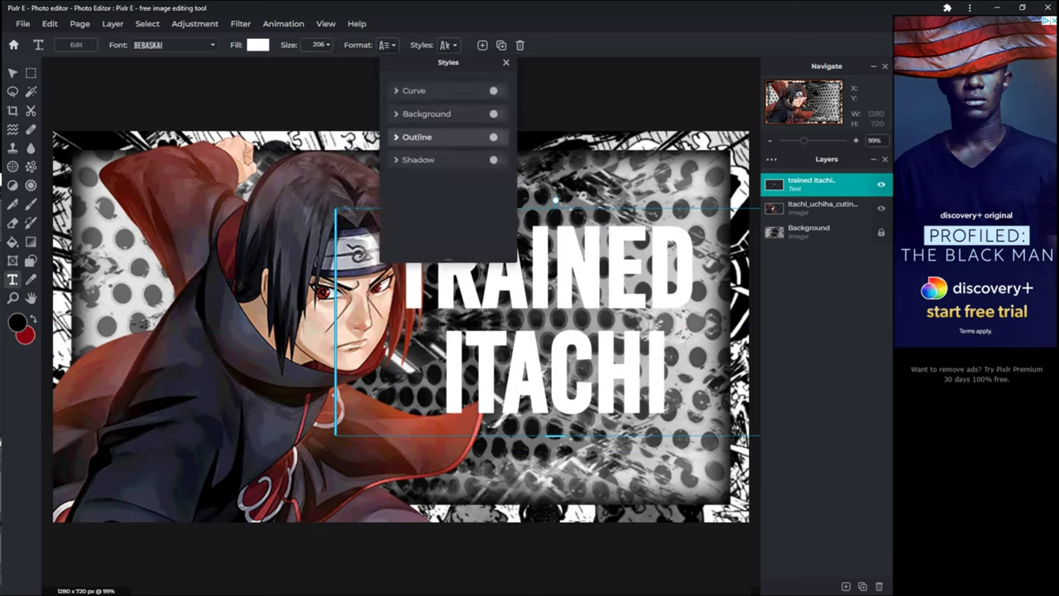
left_click(493, 137)
left_click(499, 163)
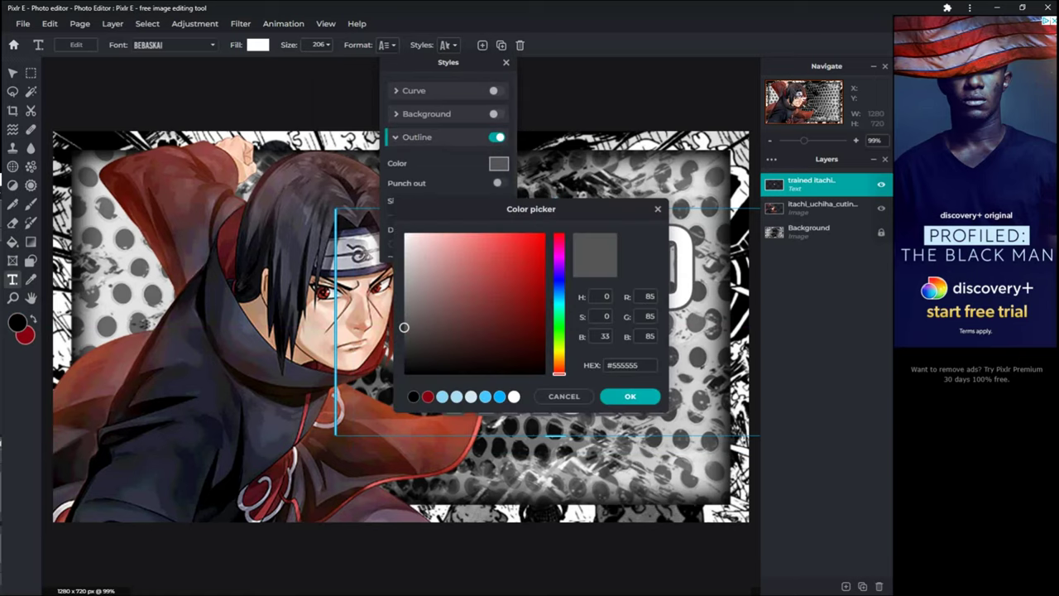
left_click(514, 397)
left_click(629, 396)
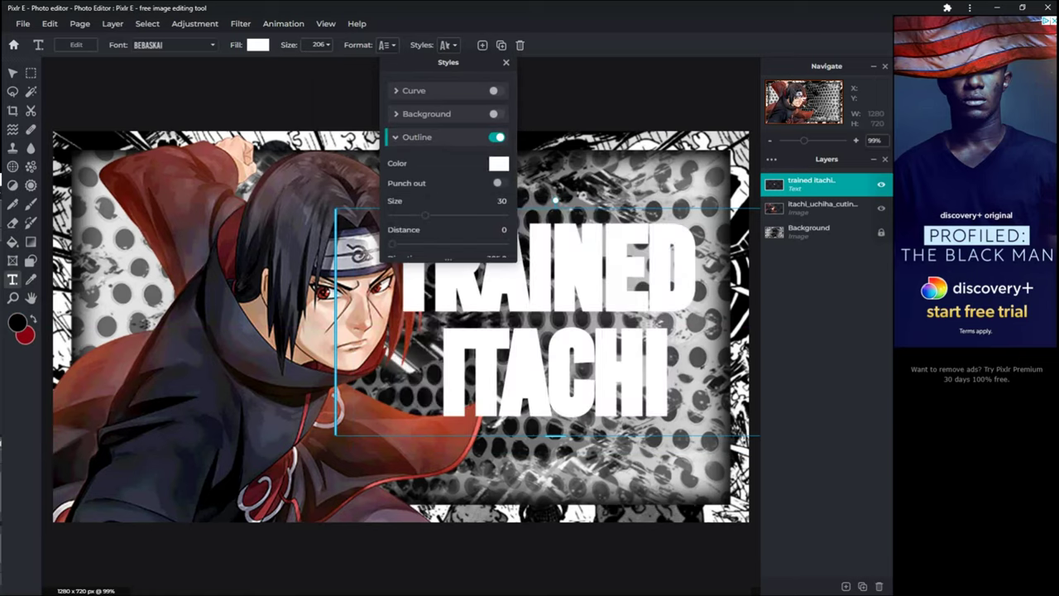
Turn on a black #000000 shadow for the title with opacity 100 and blur 0
scroll(448, 165, "down", 2)
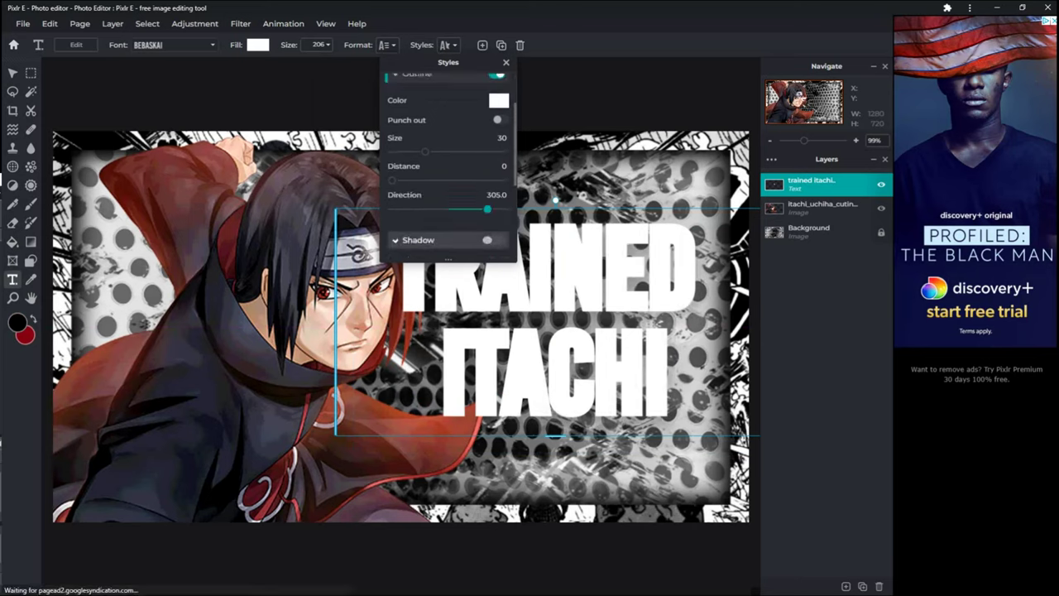
left_click(493, 240)
scroll(494, 223, "down", 2)
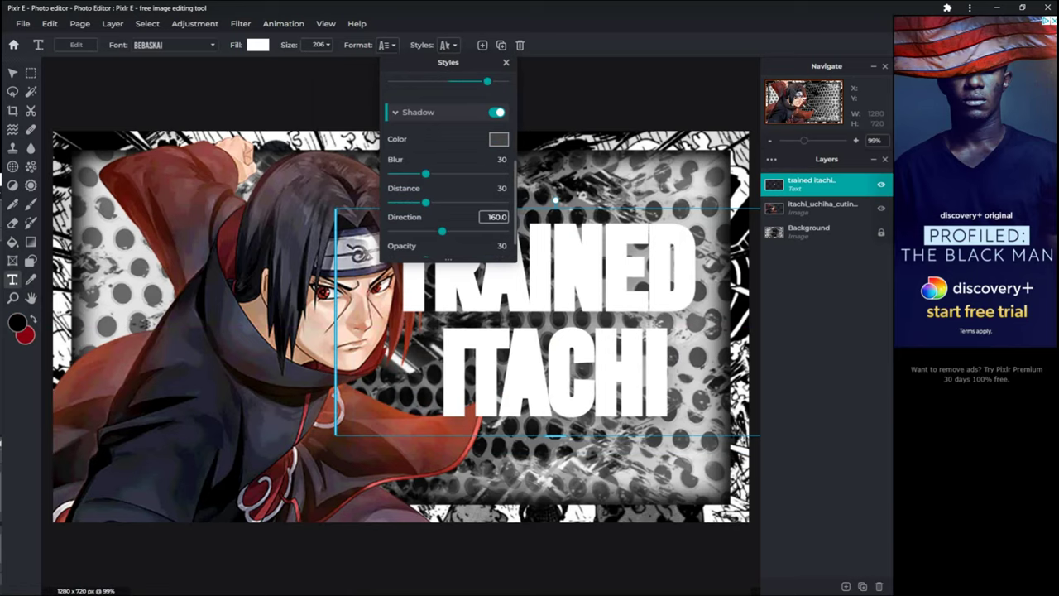
scroll(448, 165, "down", 1)
left_click(498, 111)
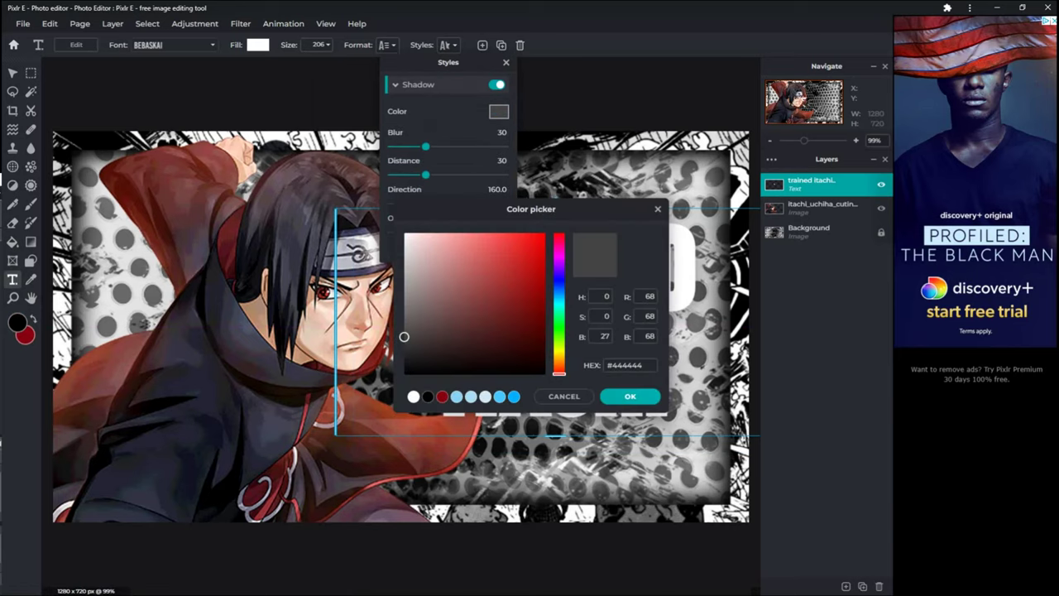
left_click(404, 374)
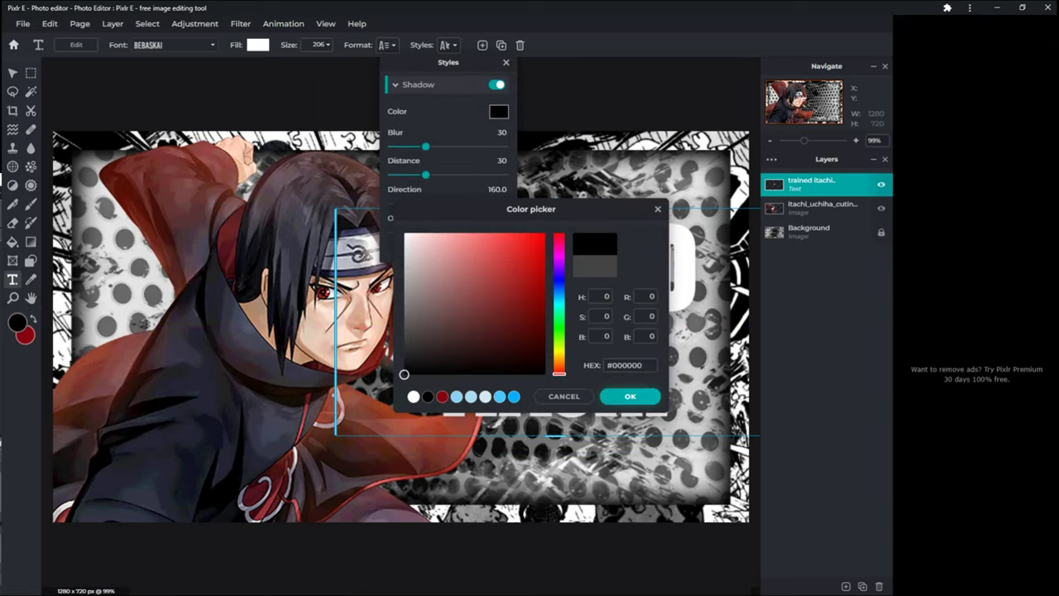
left_click(630, 396)
left_click_drag(425, 232, 505, 231)
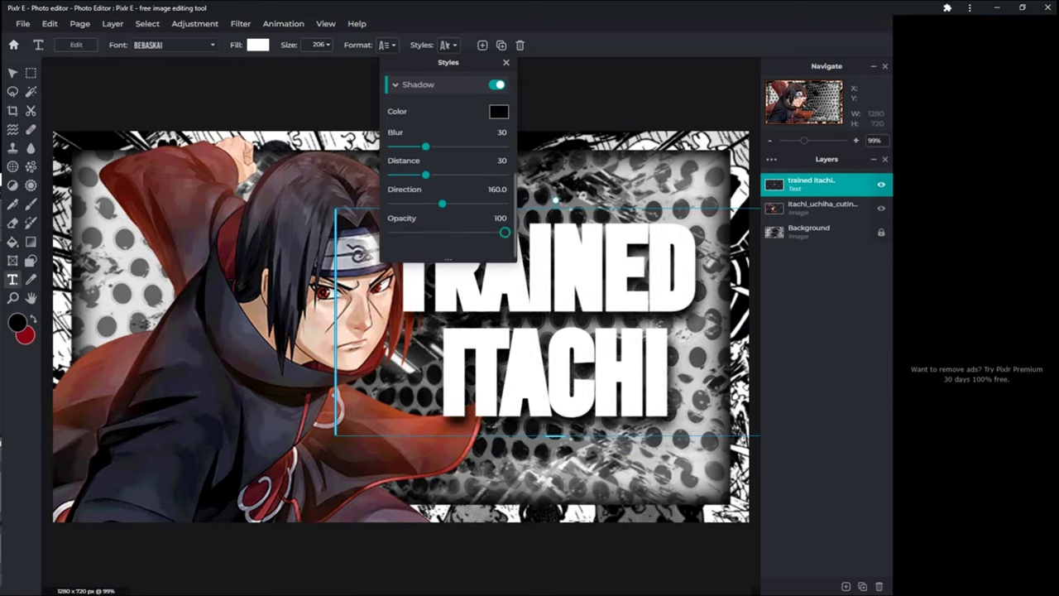
left_click_drag(426, 146, 392, 146)
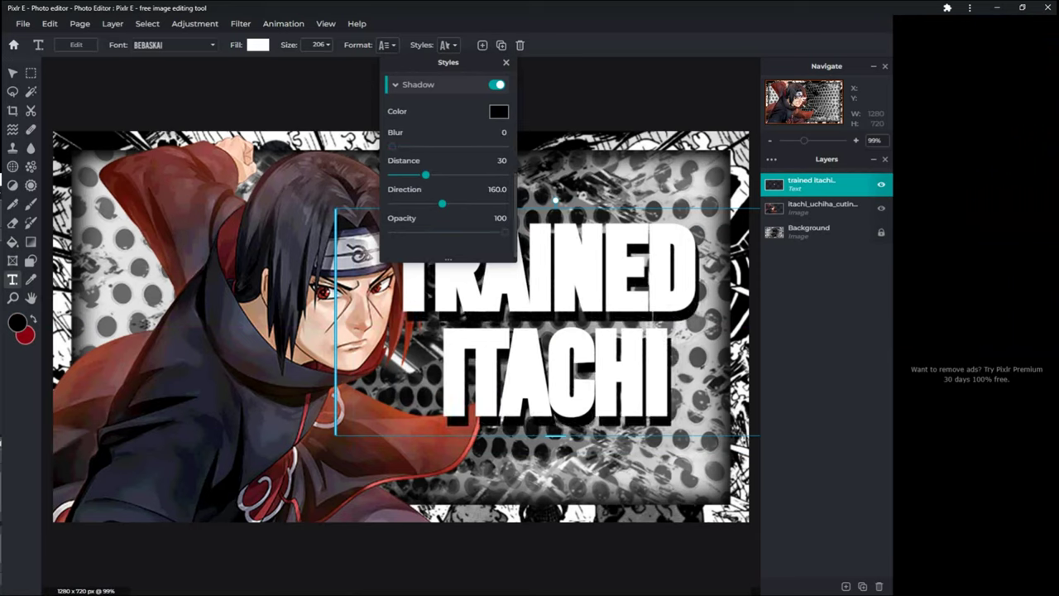
left_click(507, 63)
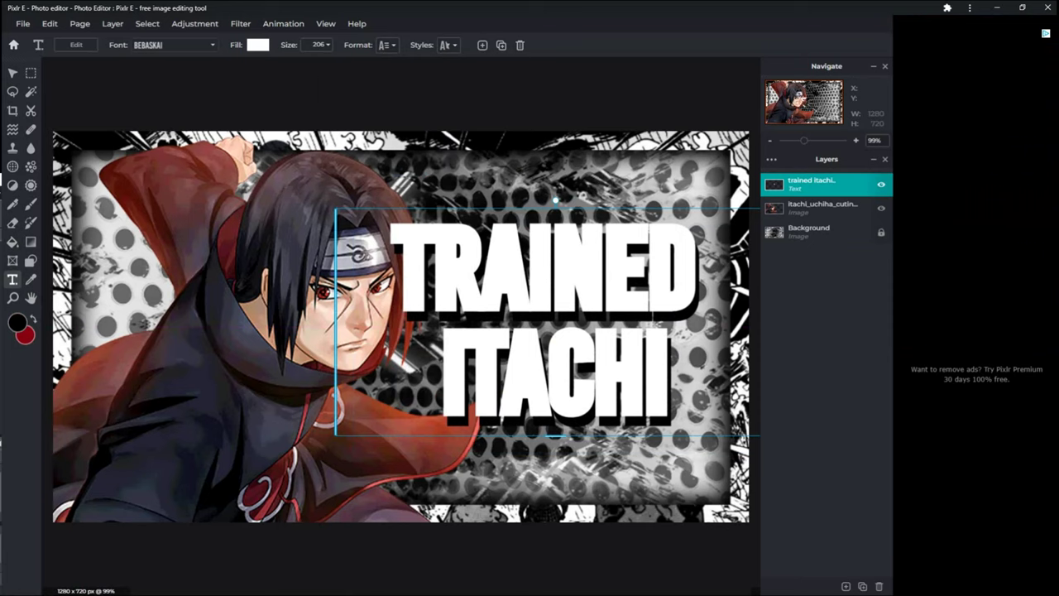
Set the title's letter space to -9 and bring its two lines closer together
left_click(387, 45)
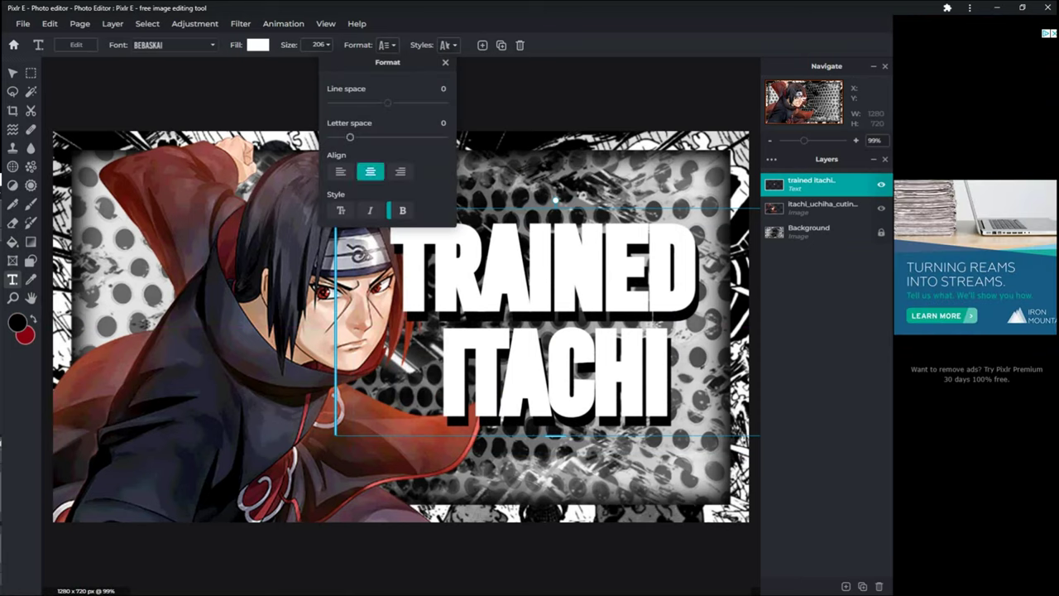
left_click_drag(350, 138, 341, 137)
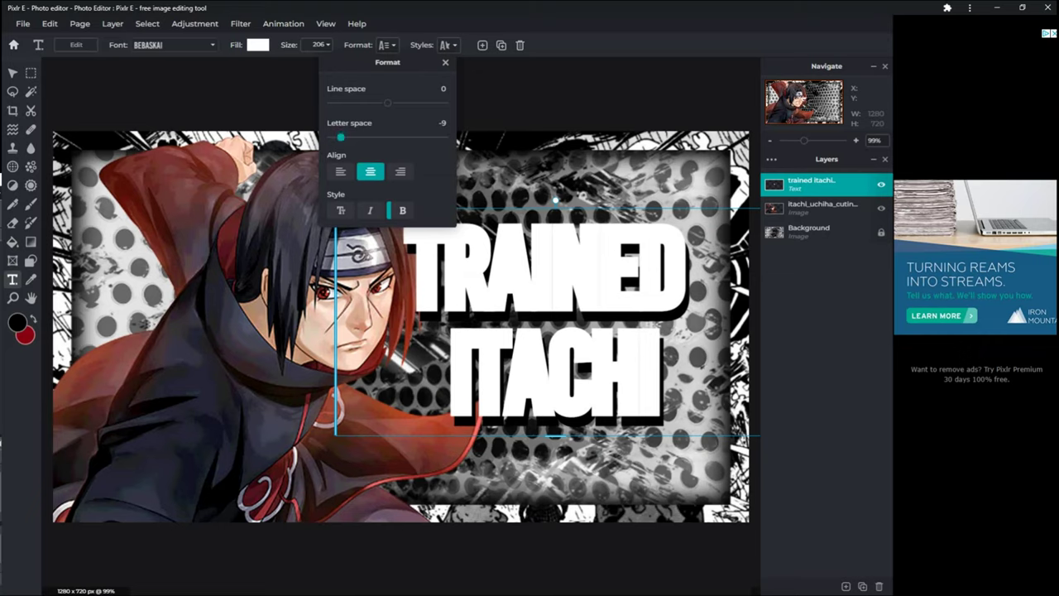
left_click_drag(387, 103, 382, 103)
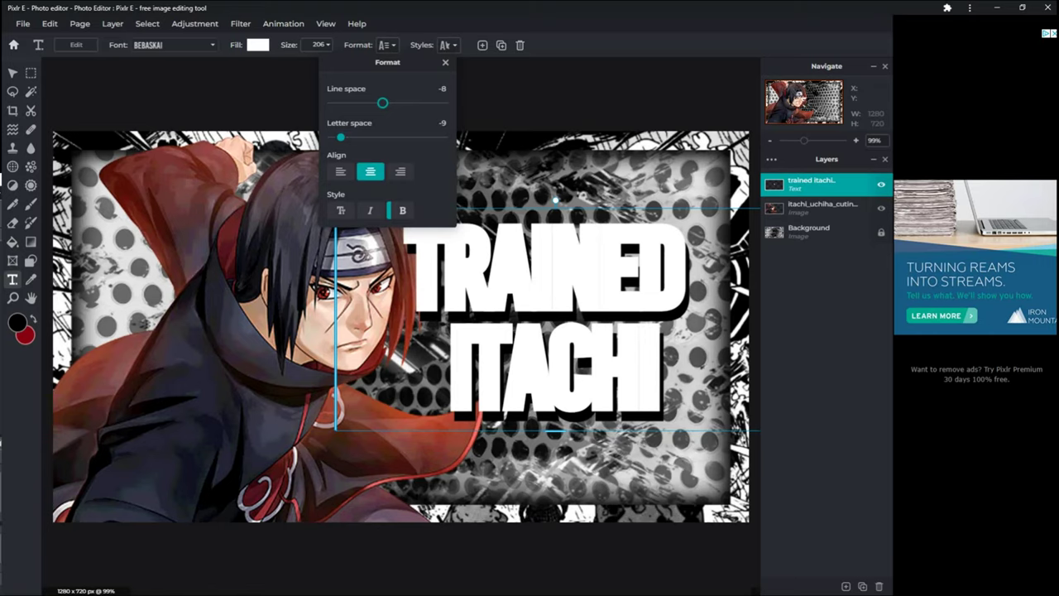
Fill the title with a linear gradient running black, dark red, black, placing the red stop just before the middle
left_click(258, 45)
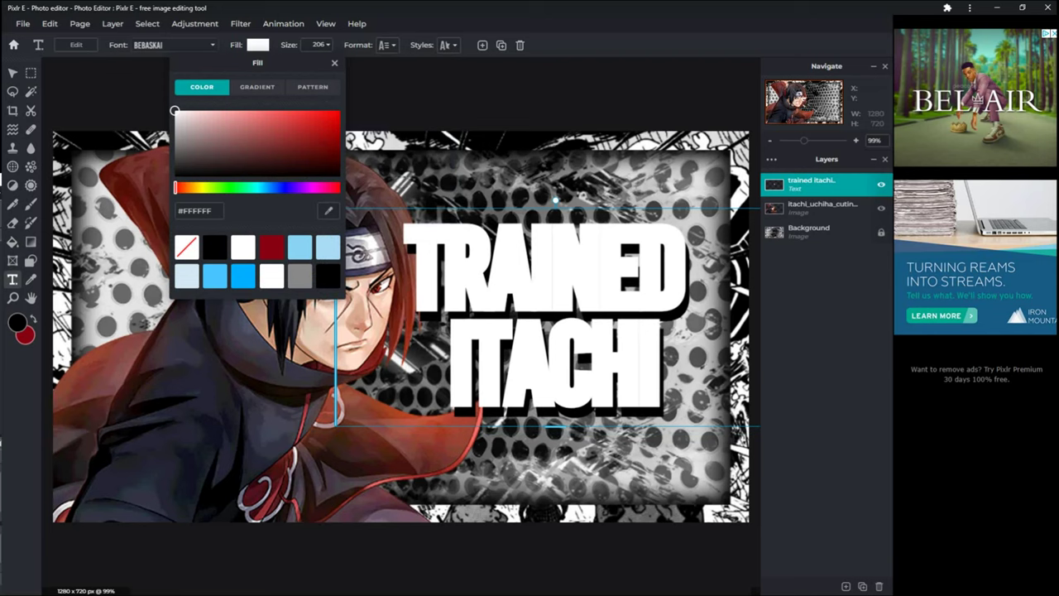
left_click(257, 87)
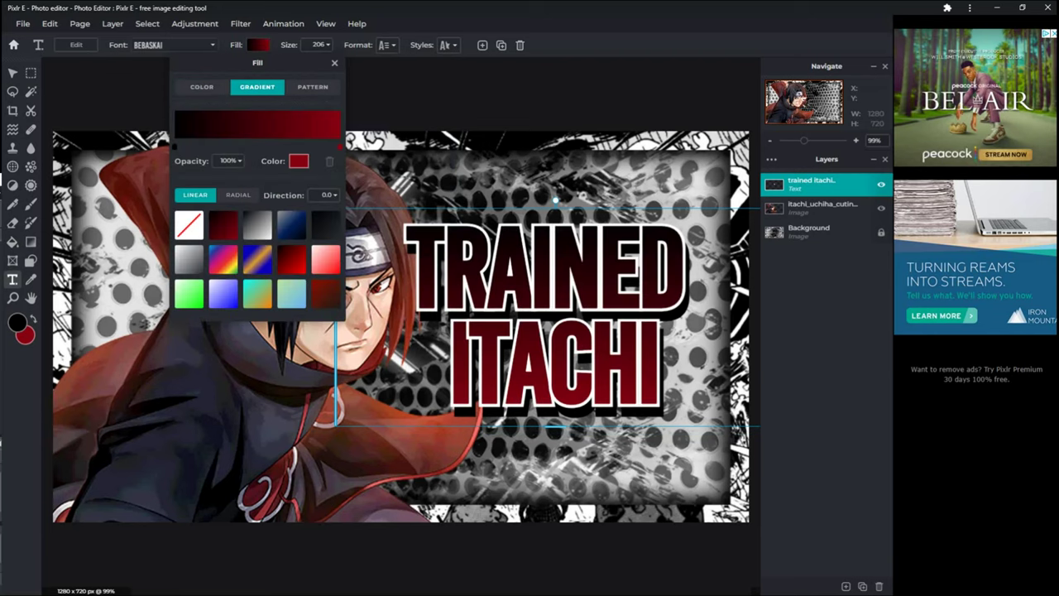
left_click_drag(339, 145, 251, 145)
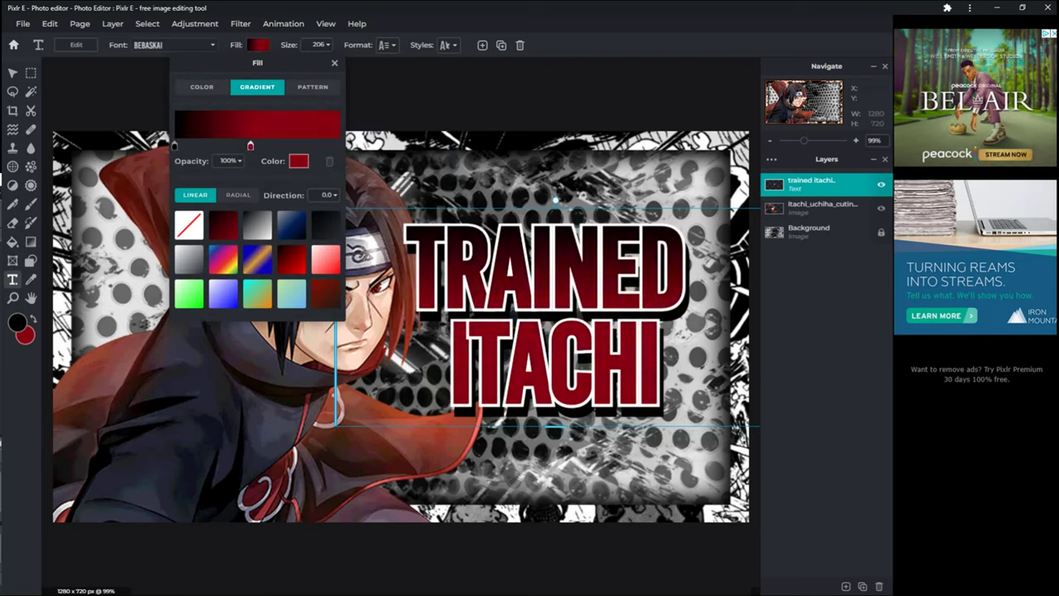
left_click(175, 147)
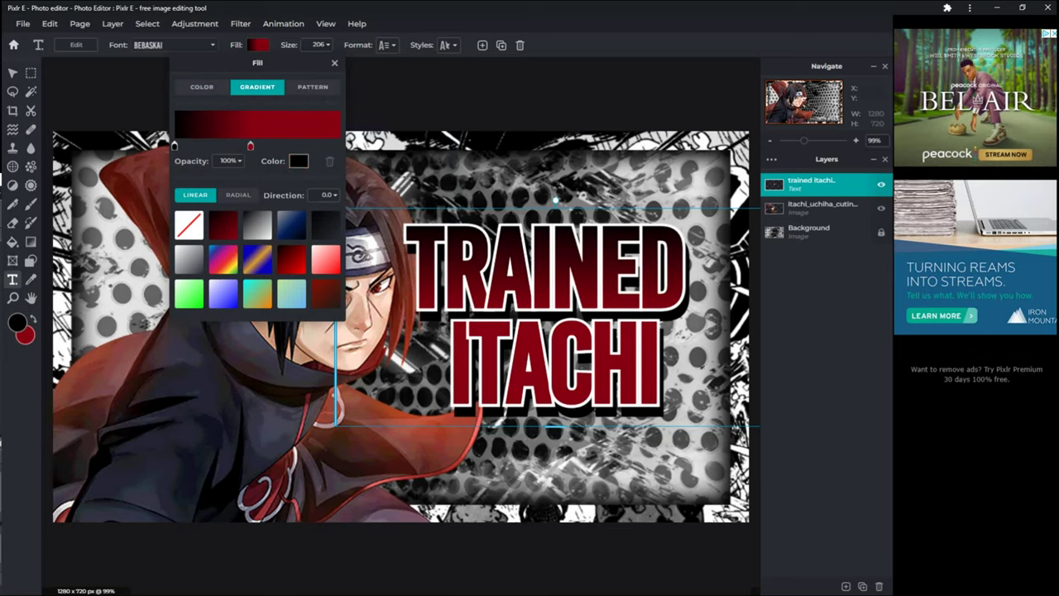
left_click(338, 146)
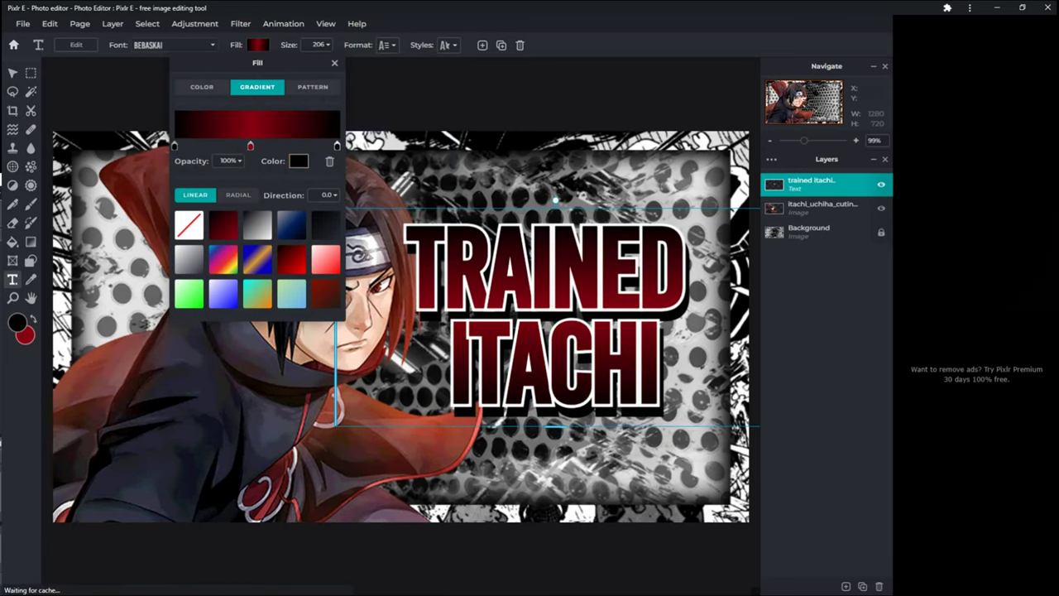
left_click(335, 63)
Enlarge the TRAINED ITACHI title to size 278 so it spans the canvas's right side
left_click(818, 232)
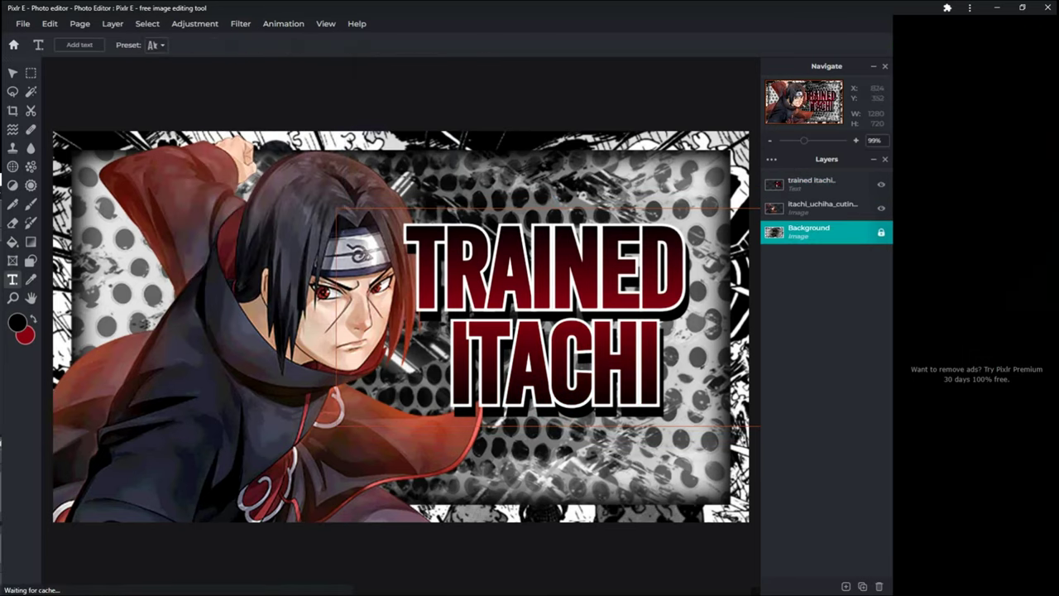
left_click(501, 323)
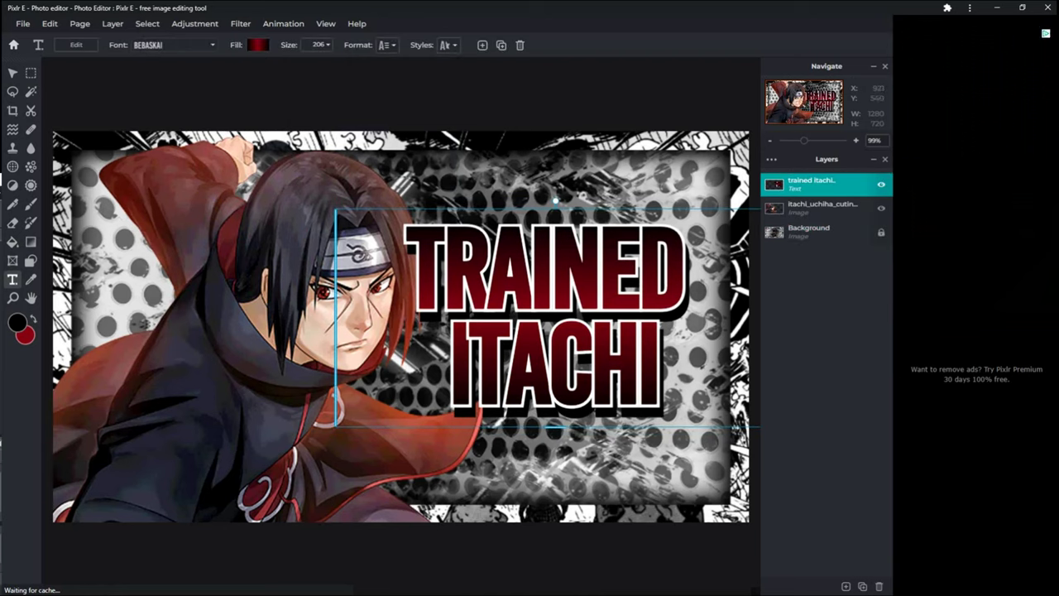
left_click_drag(554, 425, 553, 503)
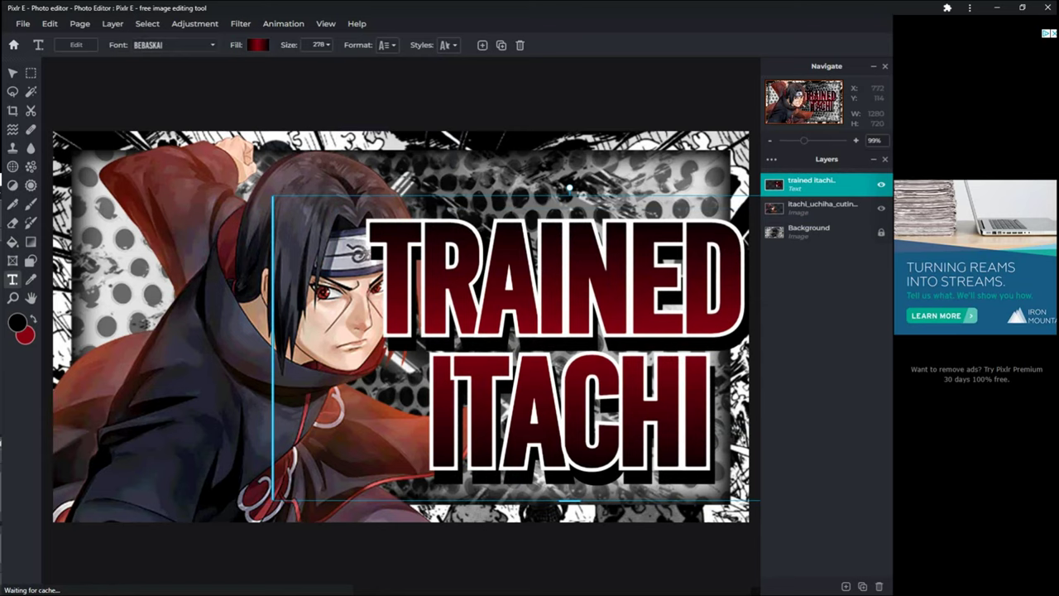
Shift the TRAINED ITACHI title slightly up and to the left and place its layer beneath the Itachi render
left_click_drag(577, 304, 568, 294)
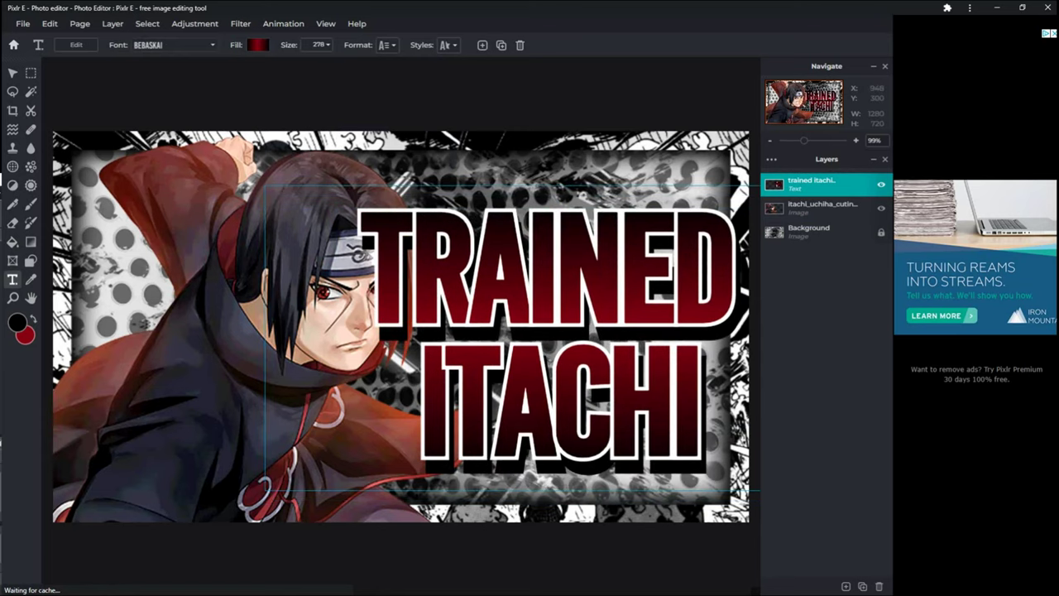
left_click_drag(815, 184, 815, 210)
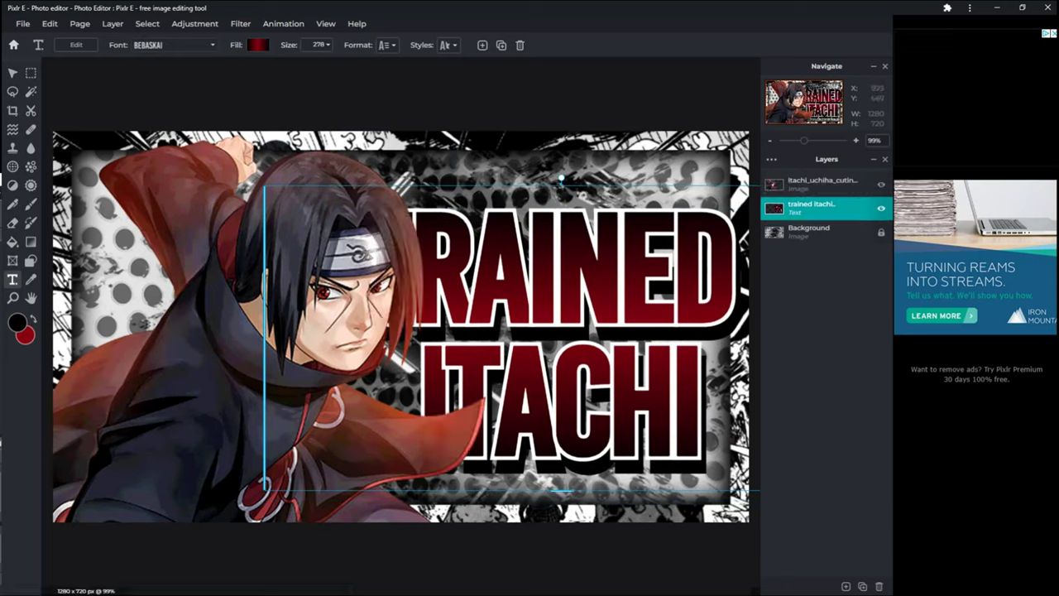
mouse_move(620, 369)
left_mouse_down()
mouse_move(642, 366)
mouse_move(619, 365)
left_mouse_up()
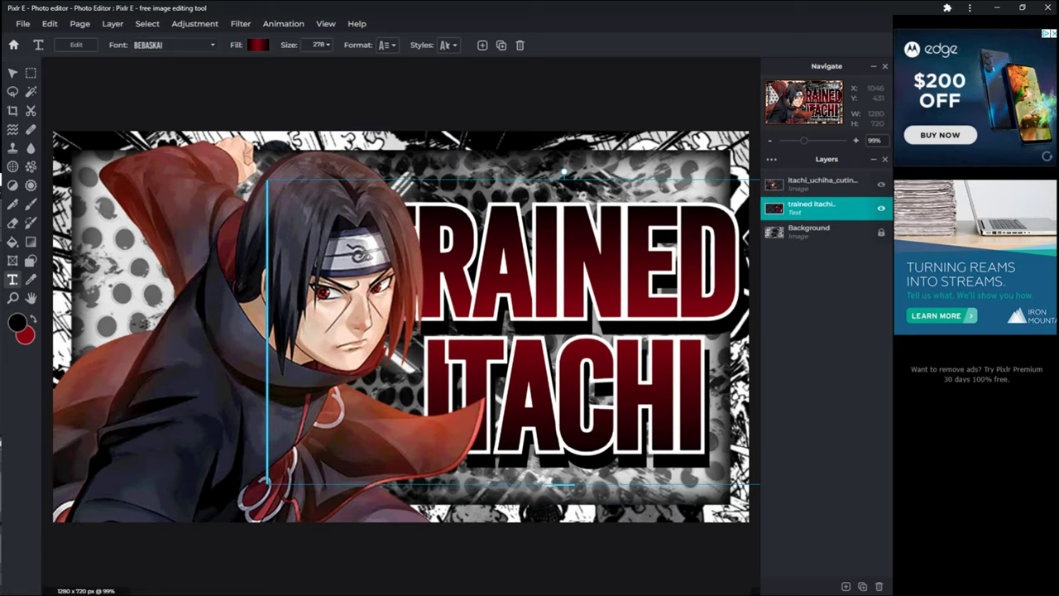
left_click_drag(619, 365, 614, 344)
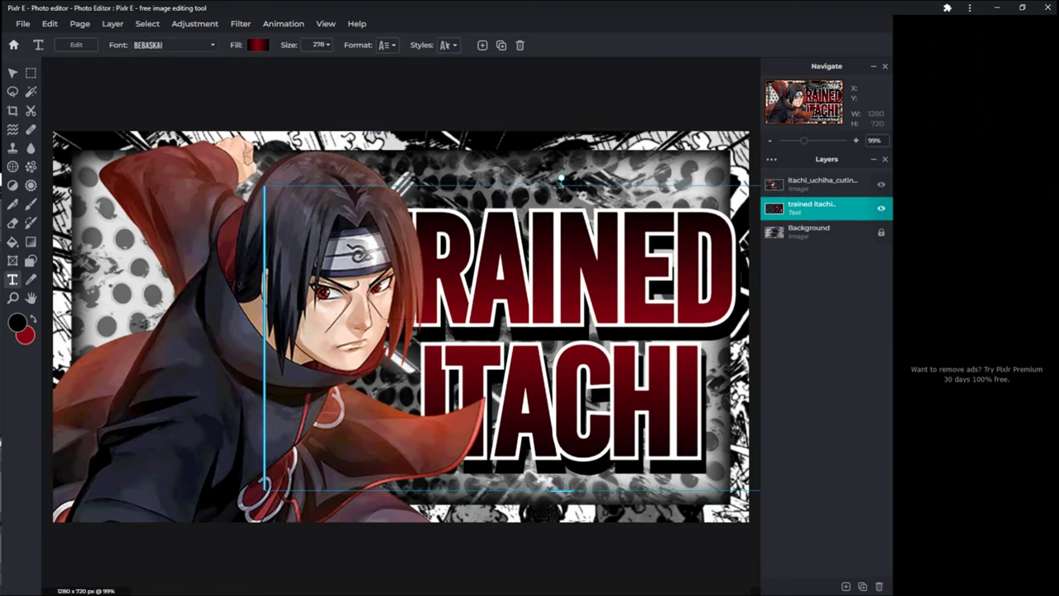
Add a new text layer reading "by" above the title layer and set its font to BEBASKAI
left_click(846, 586)
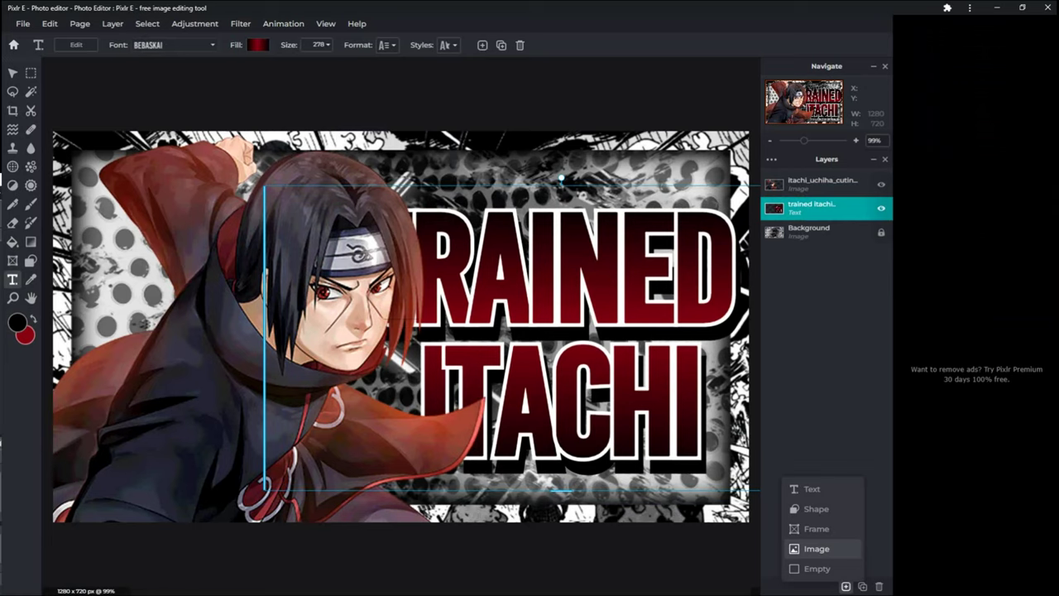
left_click(809, 489)
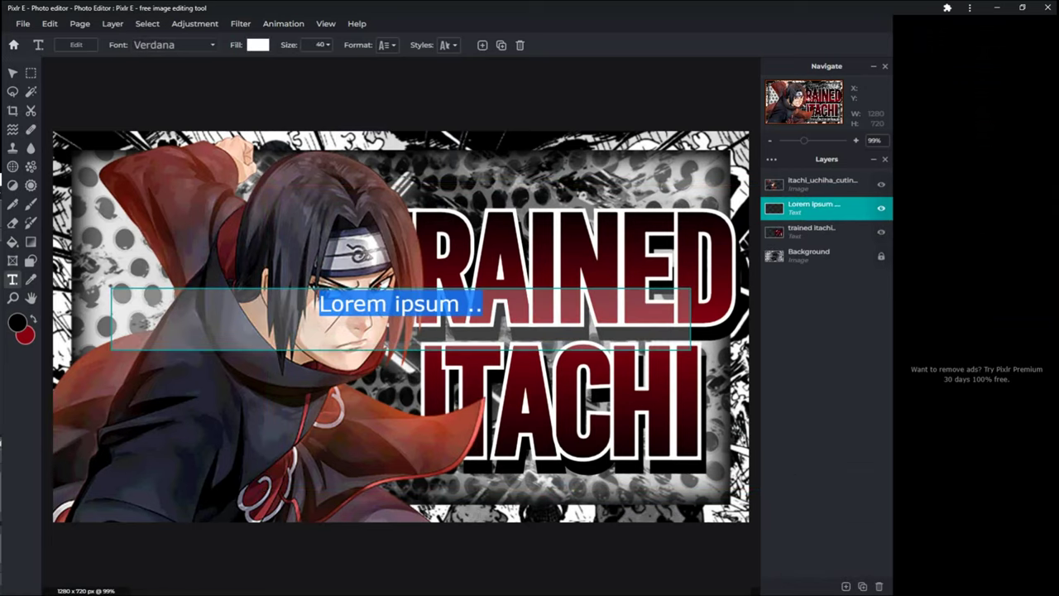
type("by")
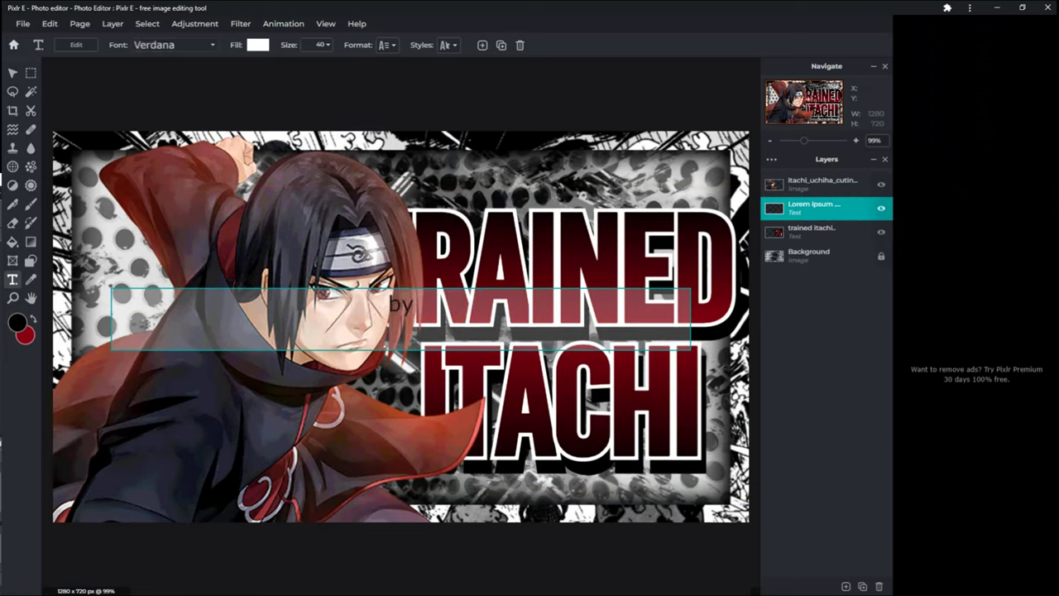
key("Escape")
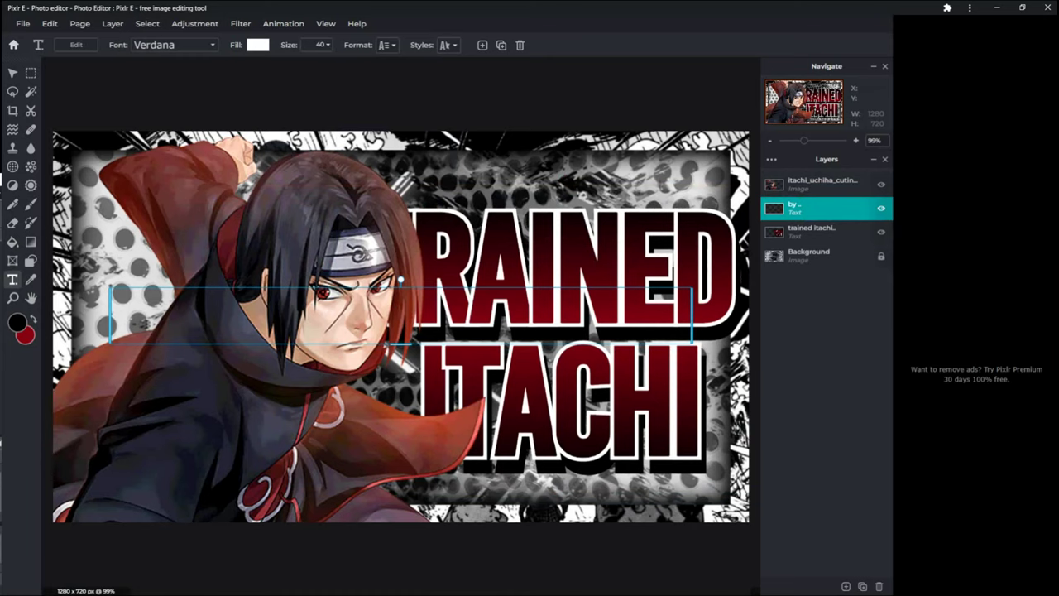
left_click(175, 45)
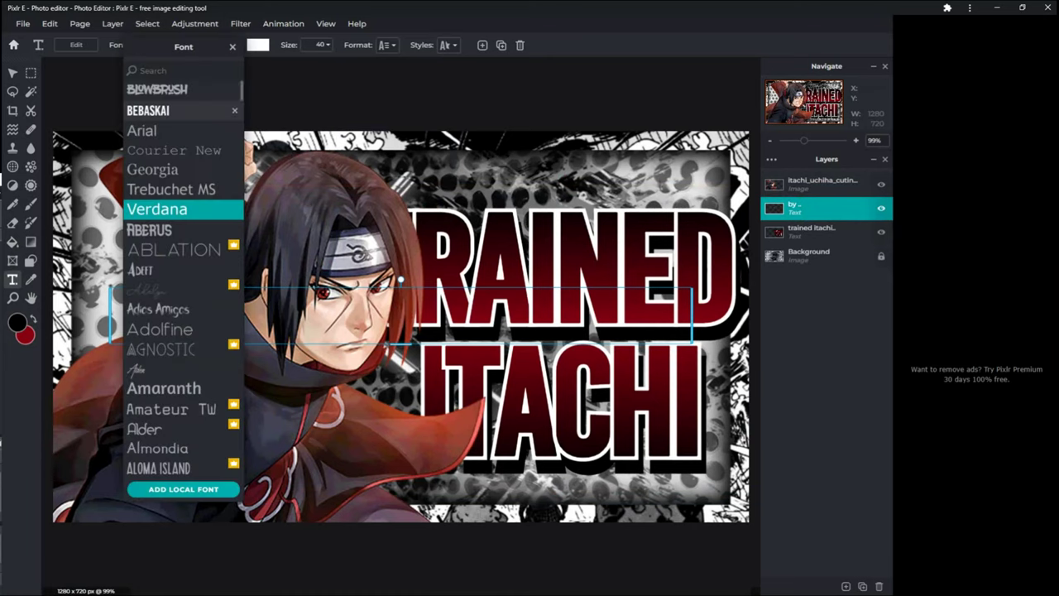
left_click(175, 111)
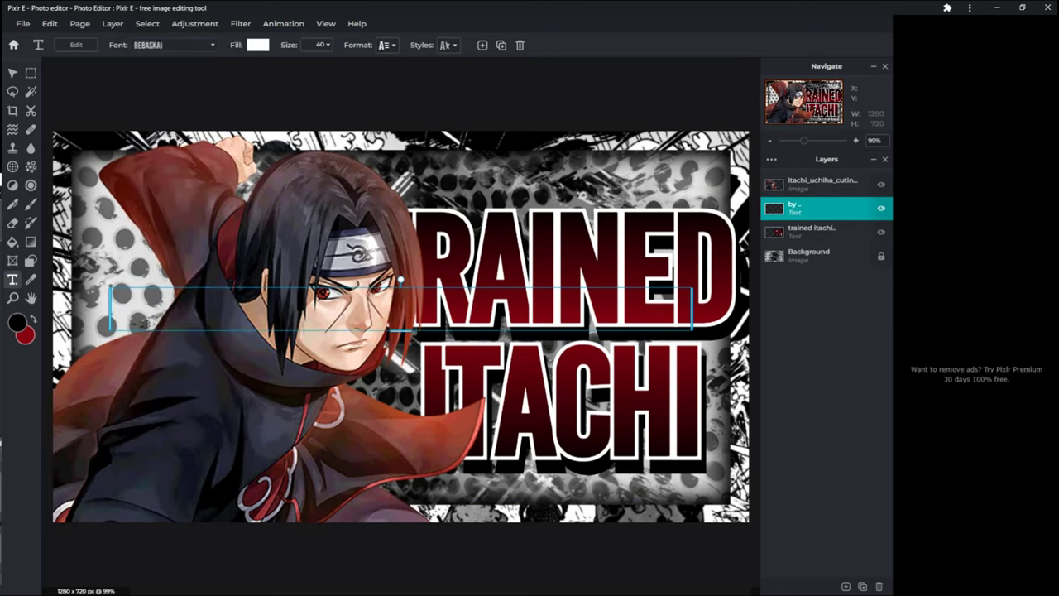
Turn on an outline for the "by" text and colour it white #FFFFFF
left_click(387, 46)
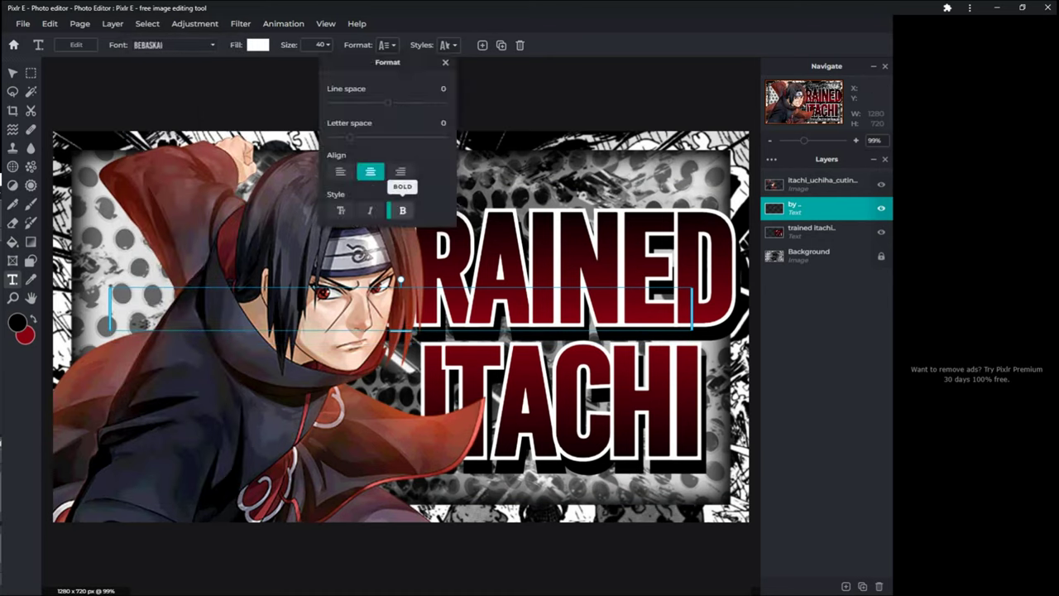
left_click(448, 46)
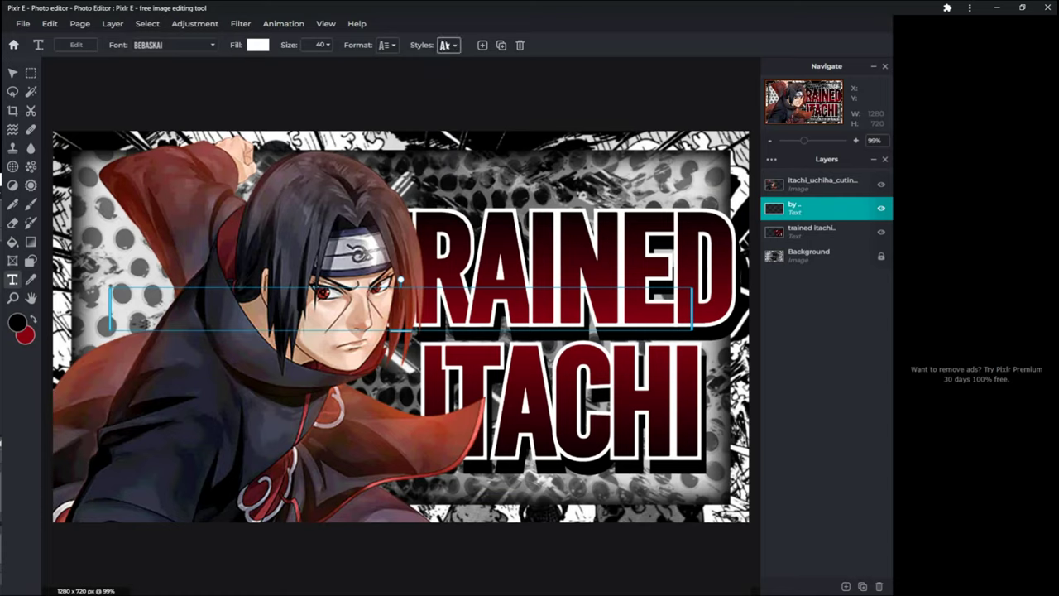
left_click(449, 46)
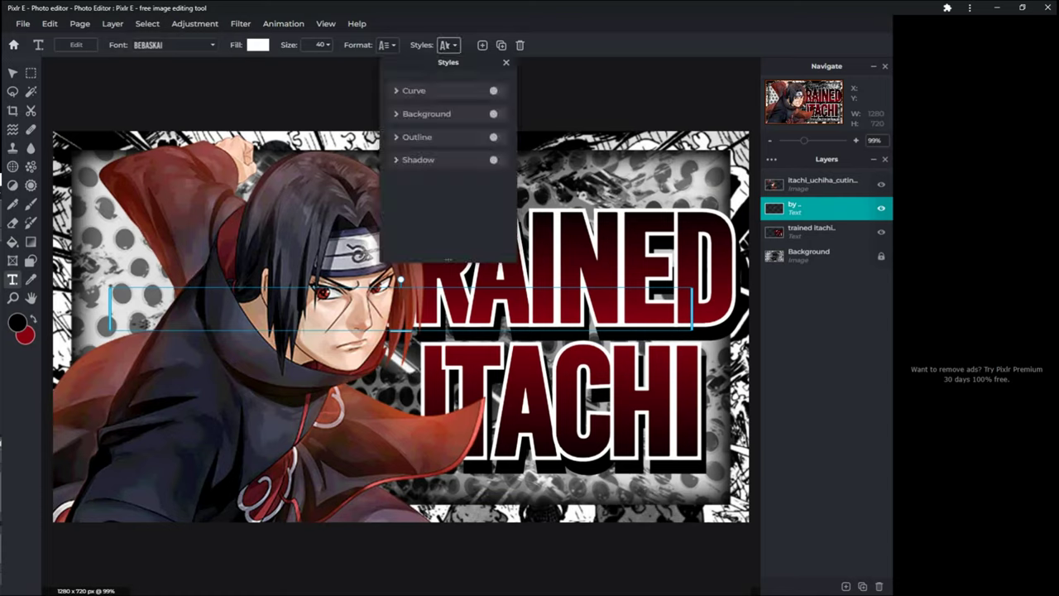
left_click(417, 137)
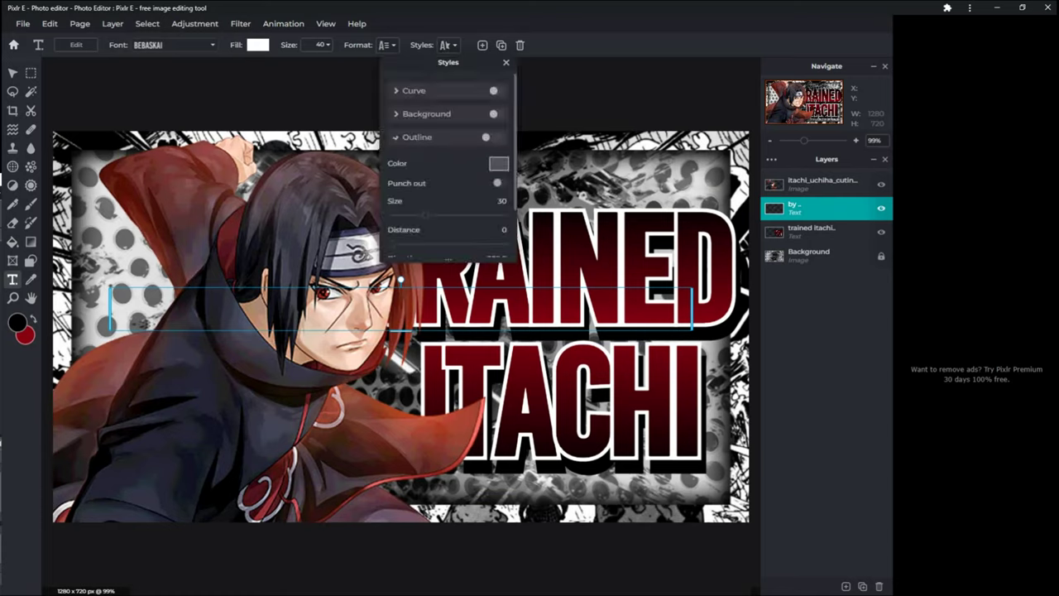
left_click(495, 137)
left_click(499, 163)
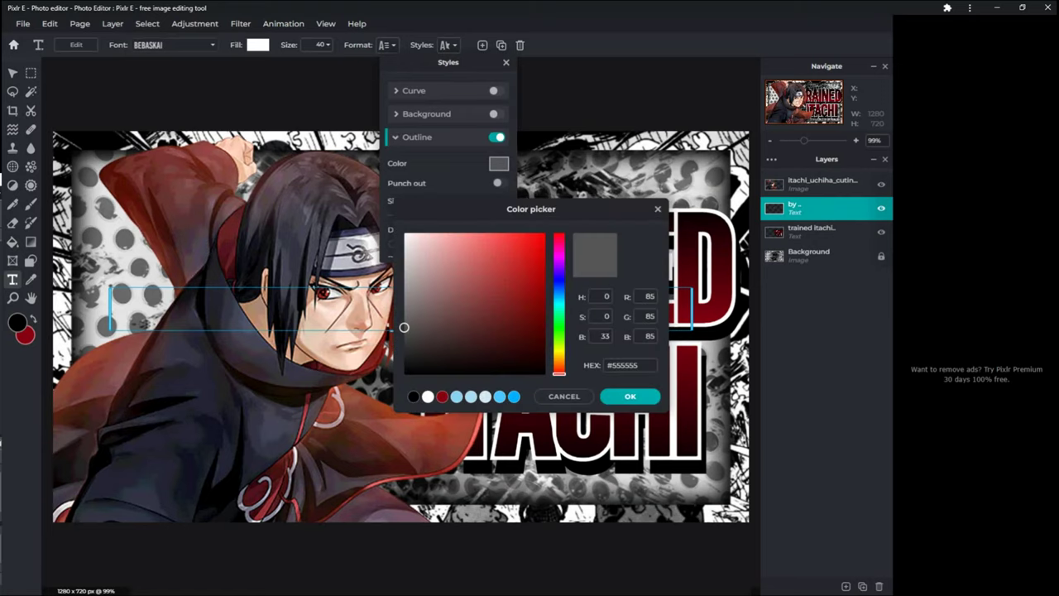
left_click(404, 233)
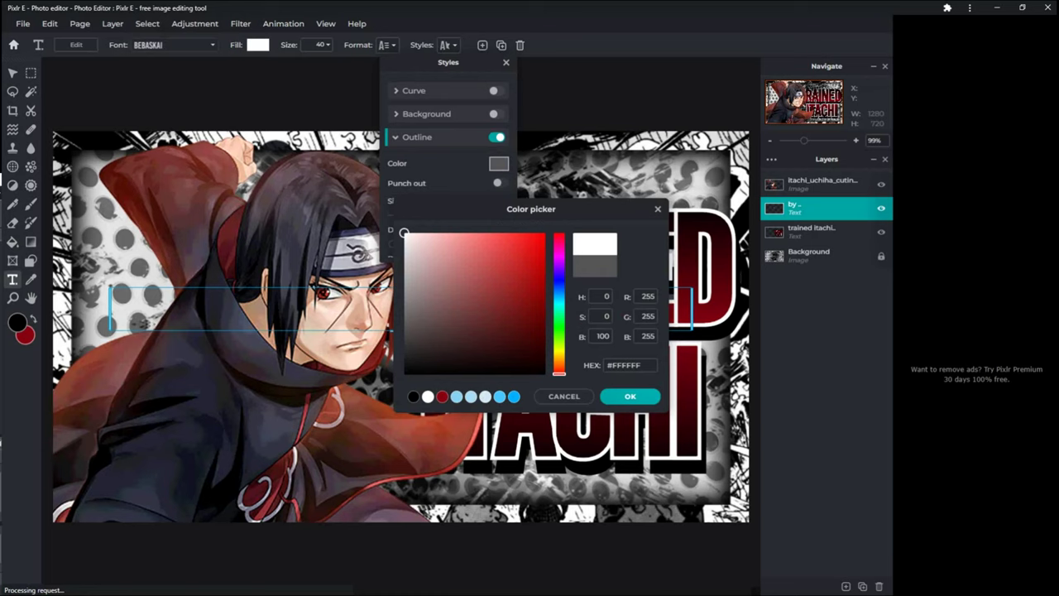
left_click(630, 396)
Turn on a black #000000 shadow for the "by" text with blur 0 and opacity 100
scroll(447, 165, "down", 2)
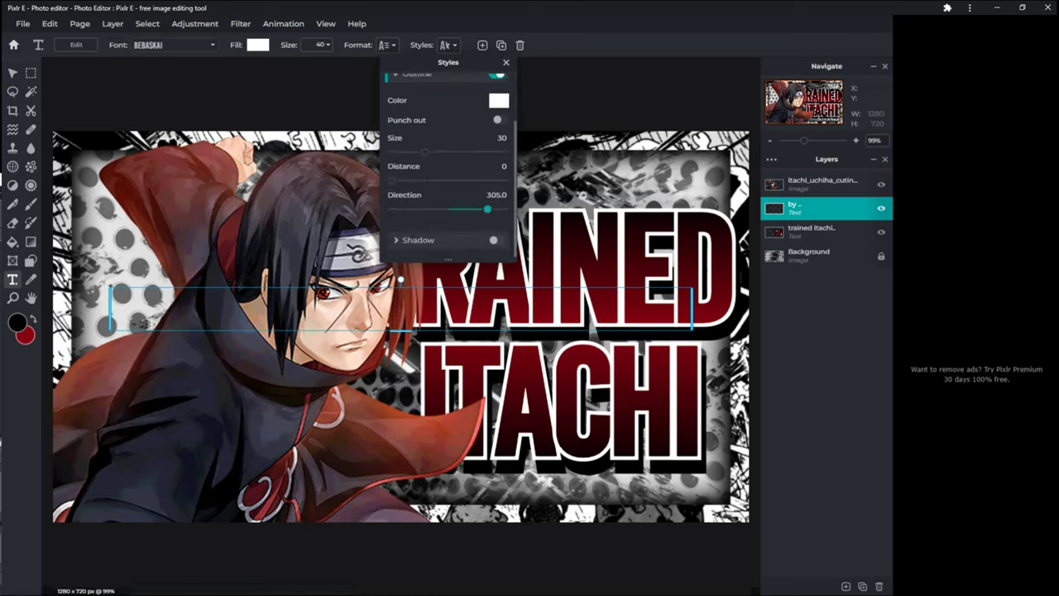
left_click(495, 240)
scroll(495, 240, "down", 2)
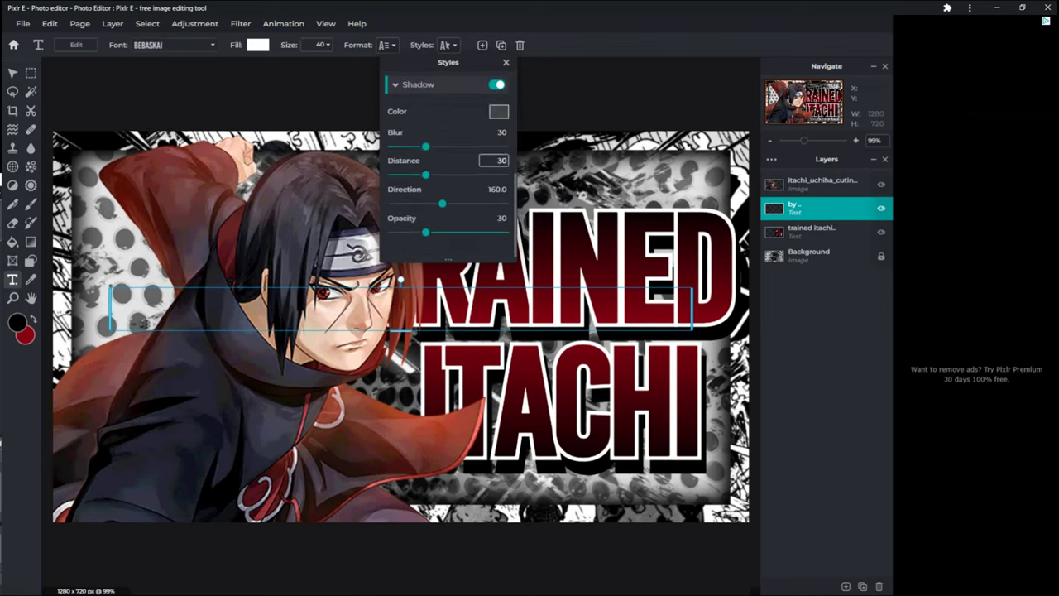
left_click(498, 111)
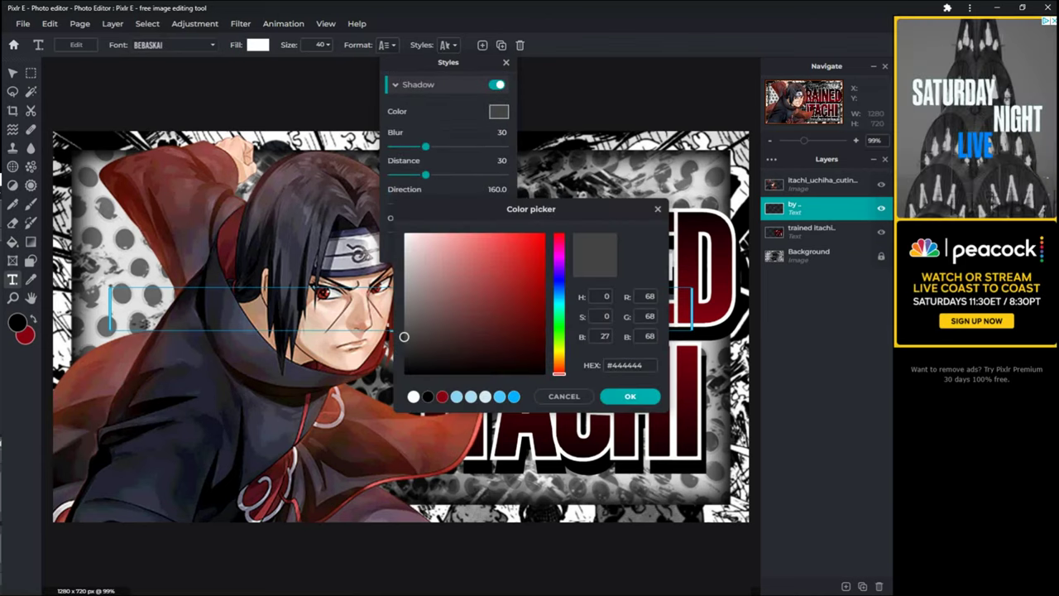
left_click(428, 397)
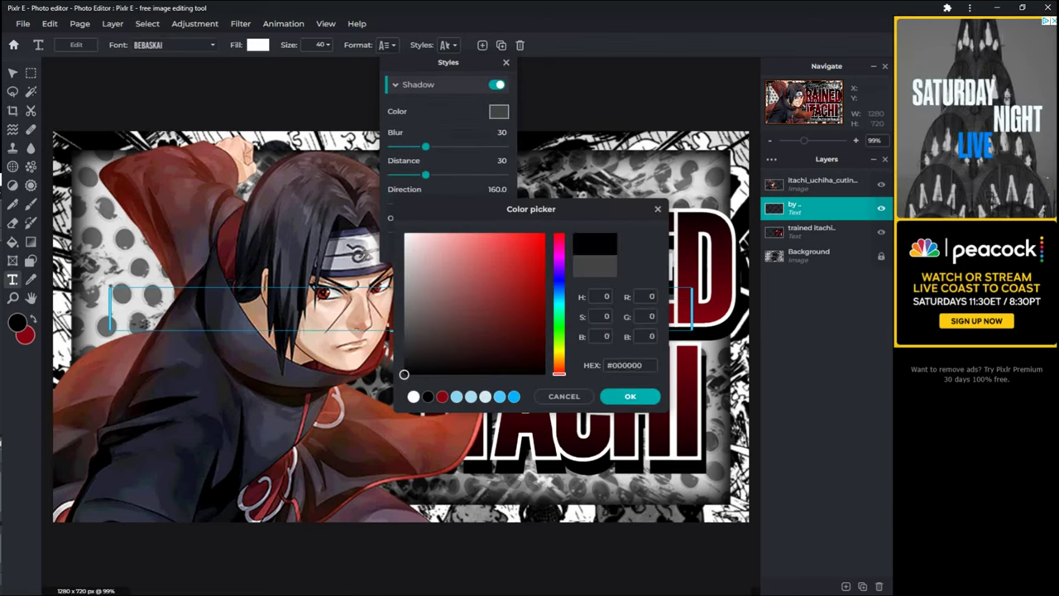
left_click(631, 396)
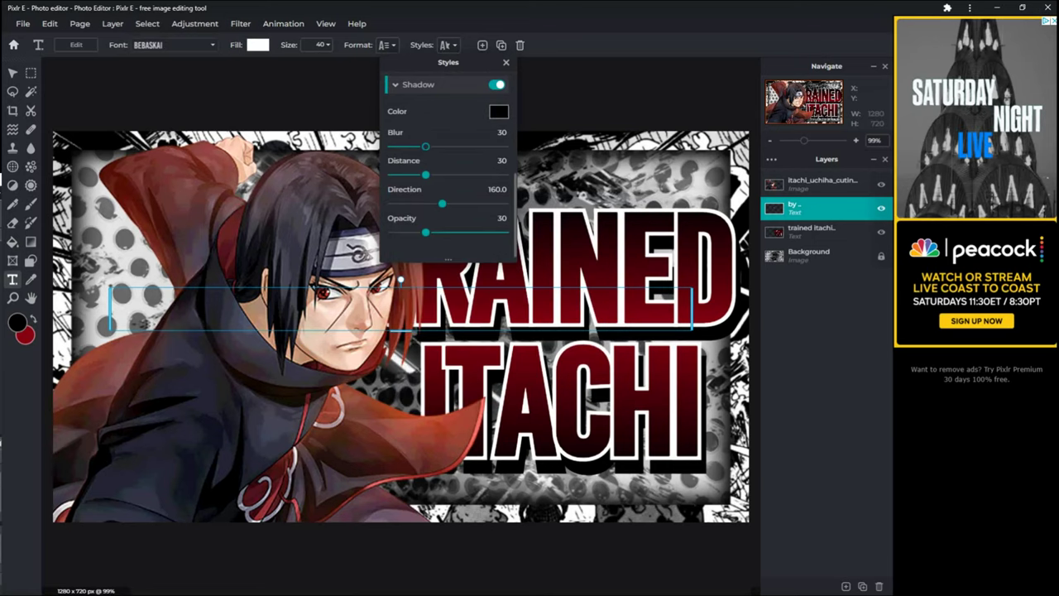
left_click_drag(426, 147, 376, 149)
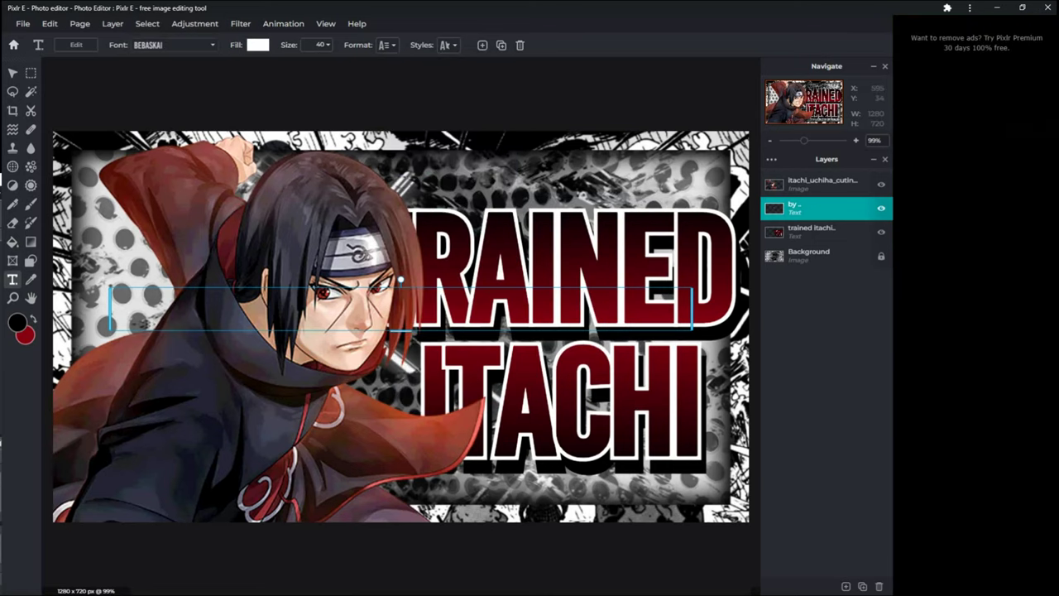
left_click(447, 45)
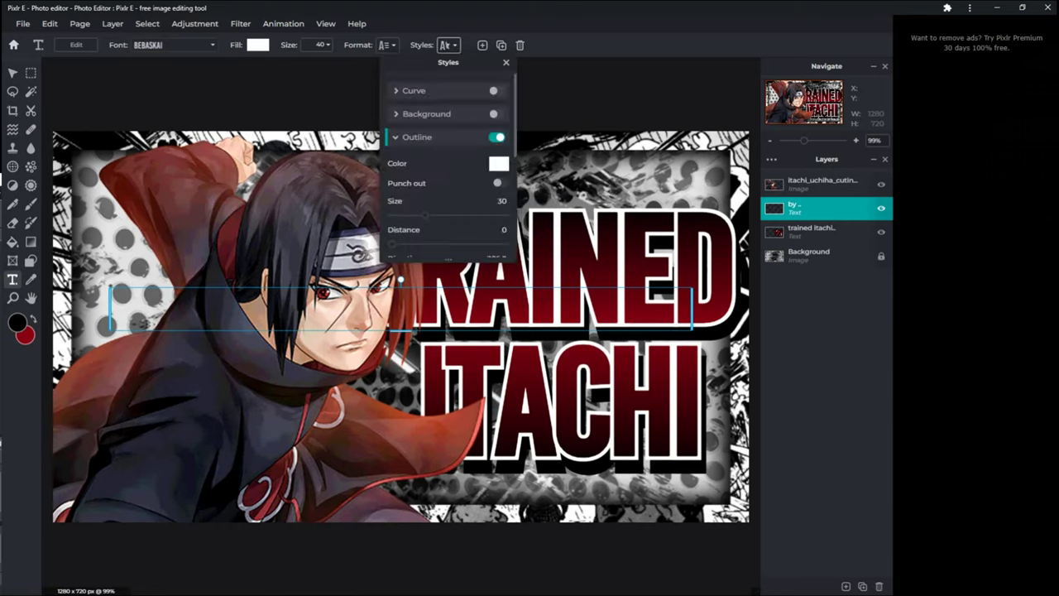
scroll(448, 165, "down", 5)
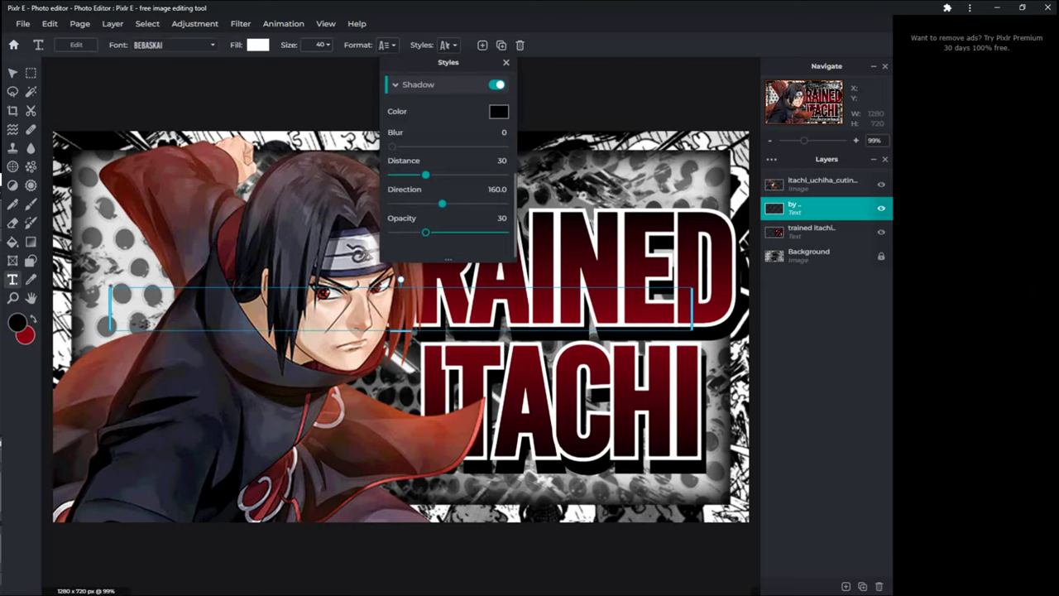
left_click_drag(426, 233, 506, 233)
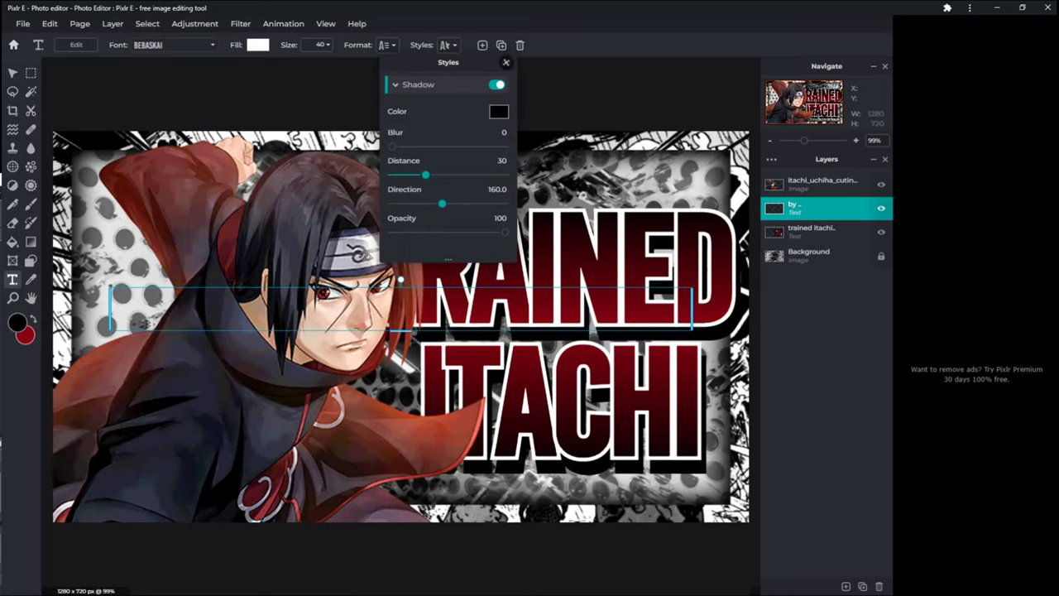
left_click(506, 62)
Enlarge the "by" text to size 138 and position it between the title's two lines, TRAINED and ITACHI
left_click(826, 256)
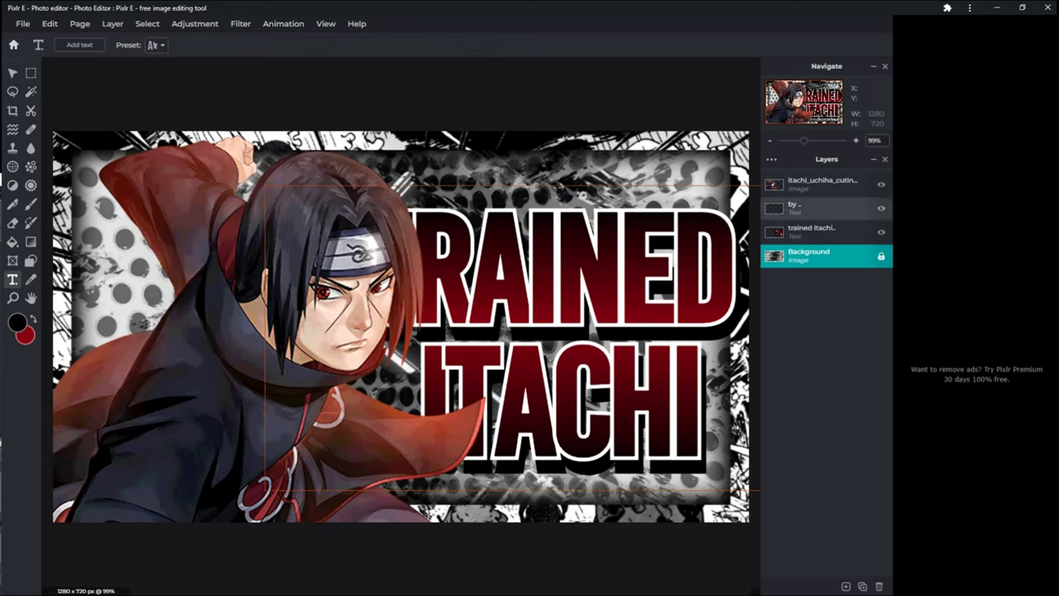
left_click(815, 208)
left_click_drag(443, 310, 555, 339)
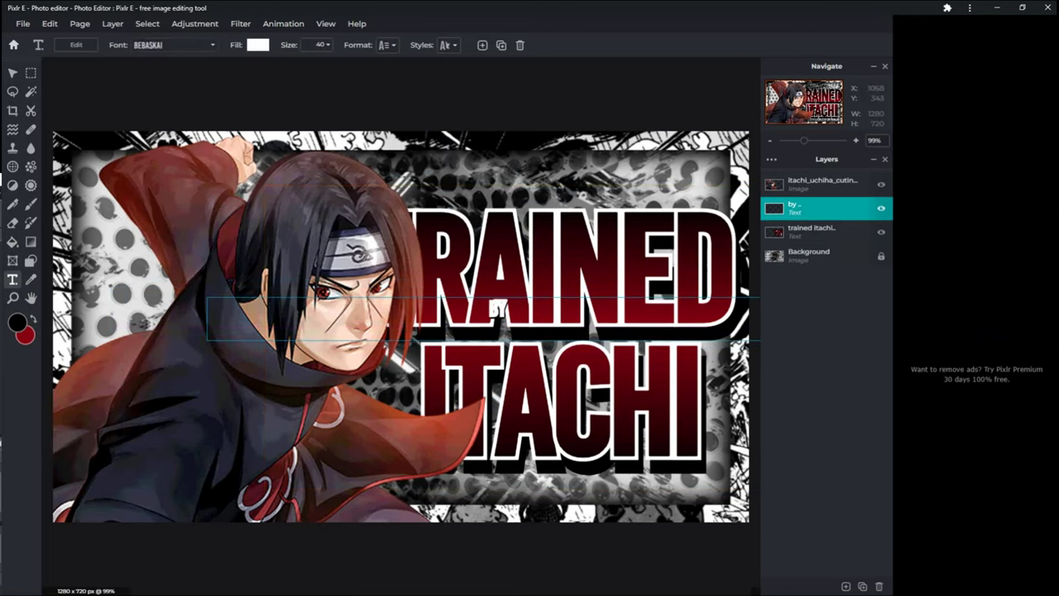
scroll(591, 307, "down", 2)
key("ctrl+minus")
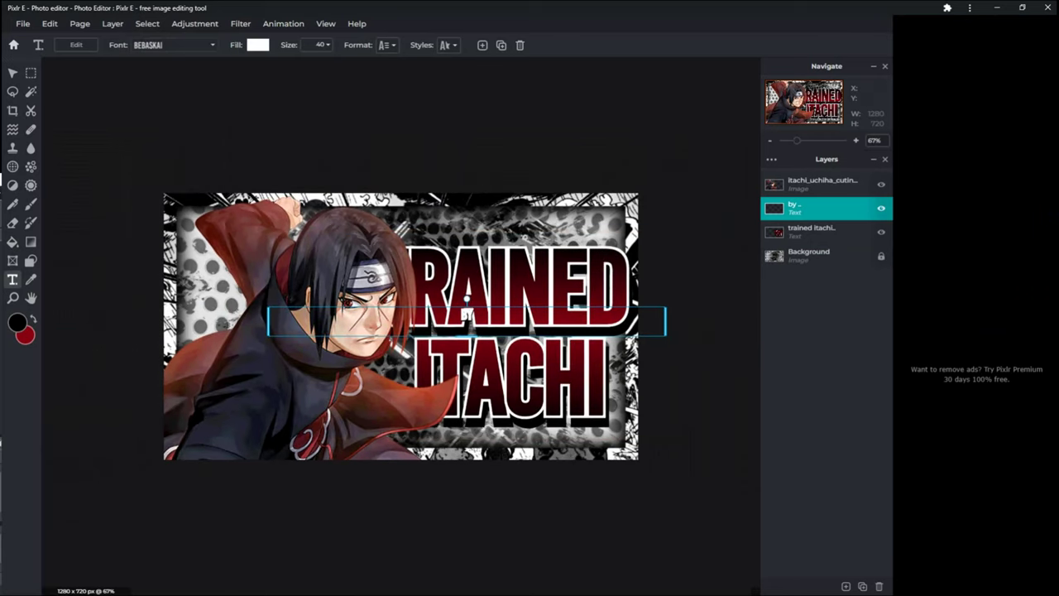
left_click_drag(267, 321, 475, 423)
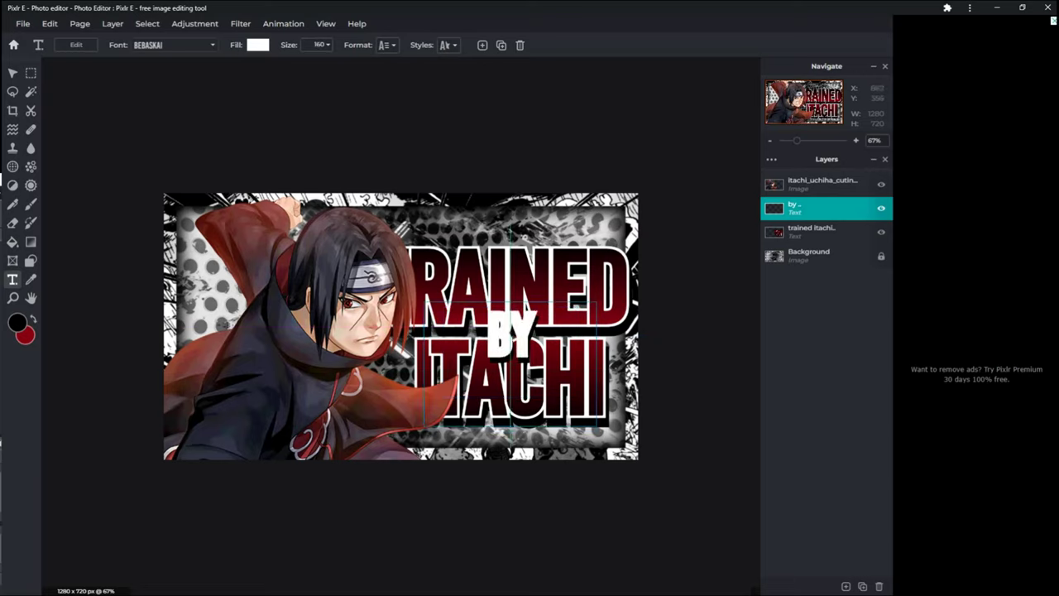
left_click_drag(510, 421, 519, 407)
left_click_drag(512, 347, 513, 354)
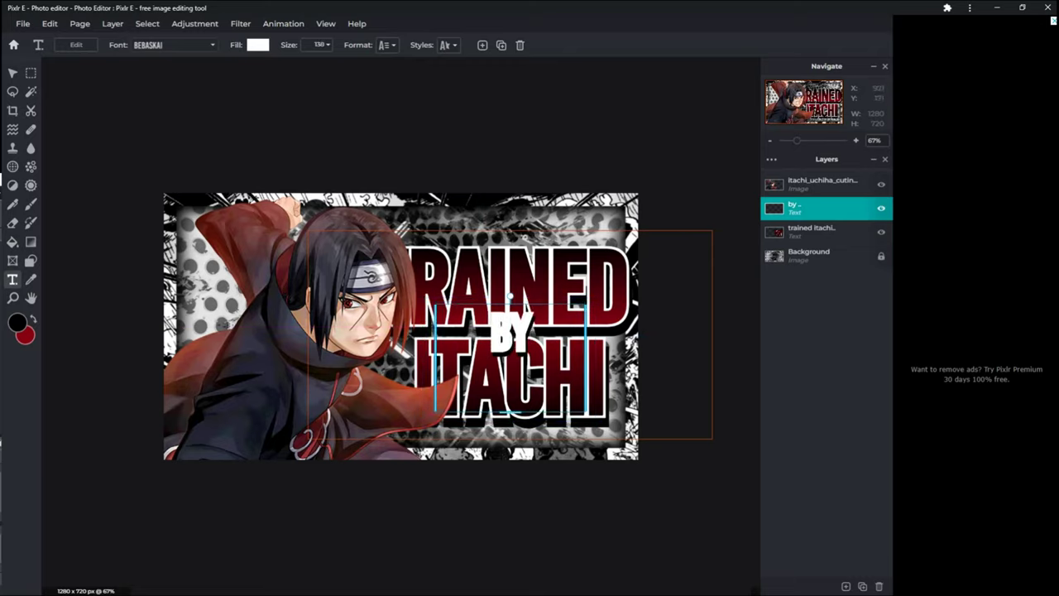
Fill the "by" text with a linear black-to-dark-red gradient, moving the red stop to about the middle
left_click(258, 46)
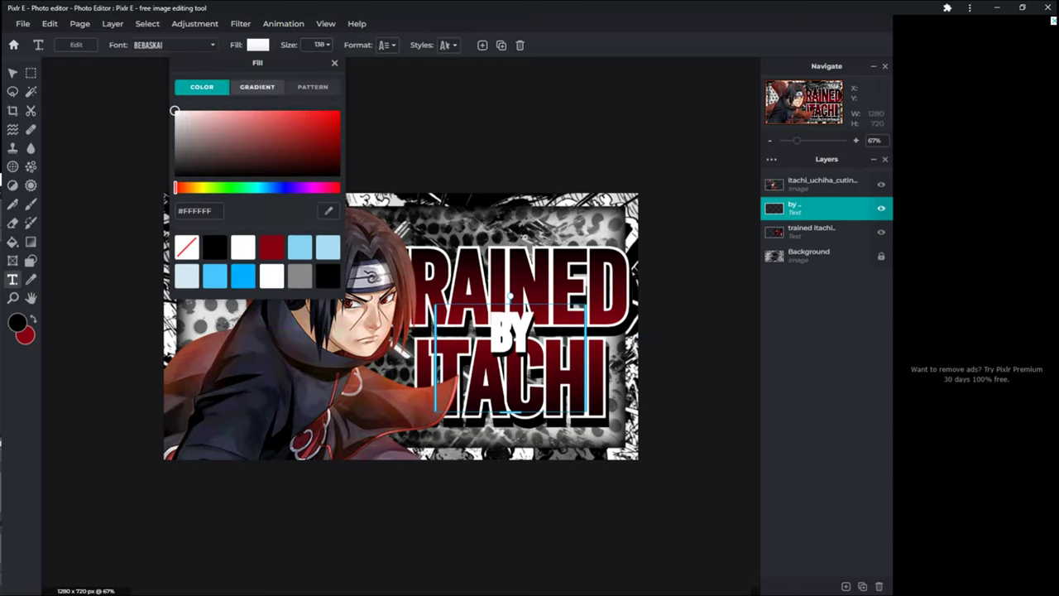
left_click(257, 86)
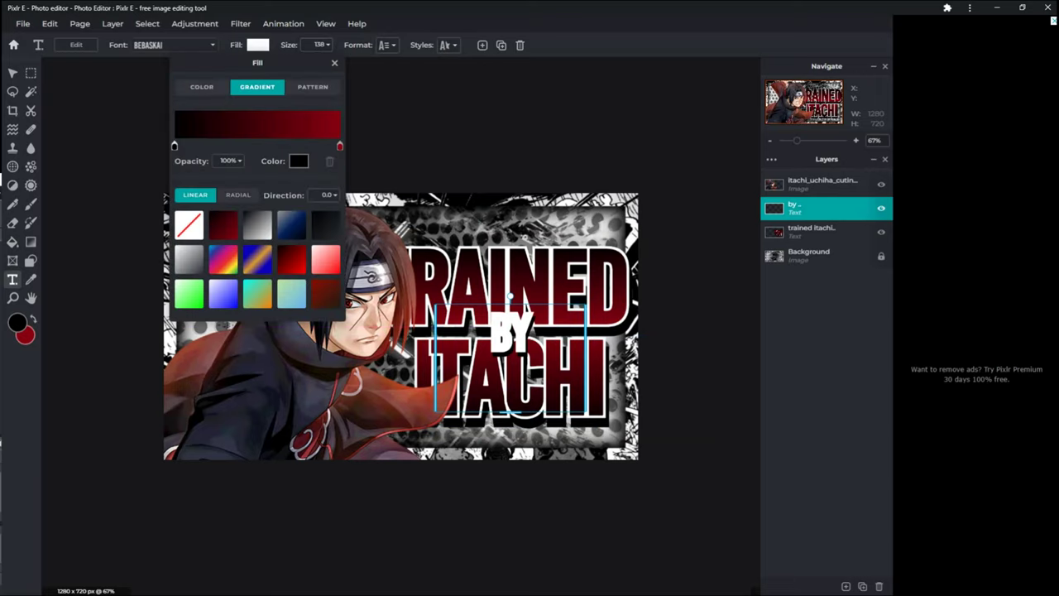
left_click_drag(339, 145, 261, 145)
left_click(175, 146)
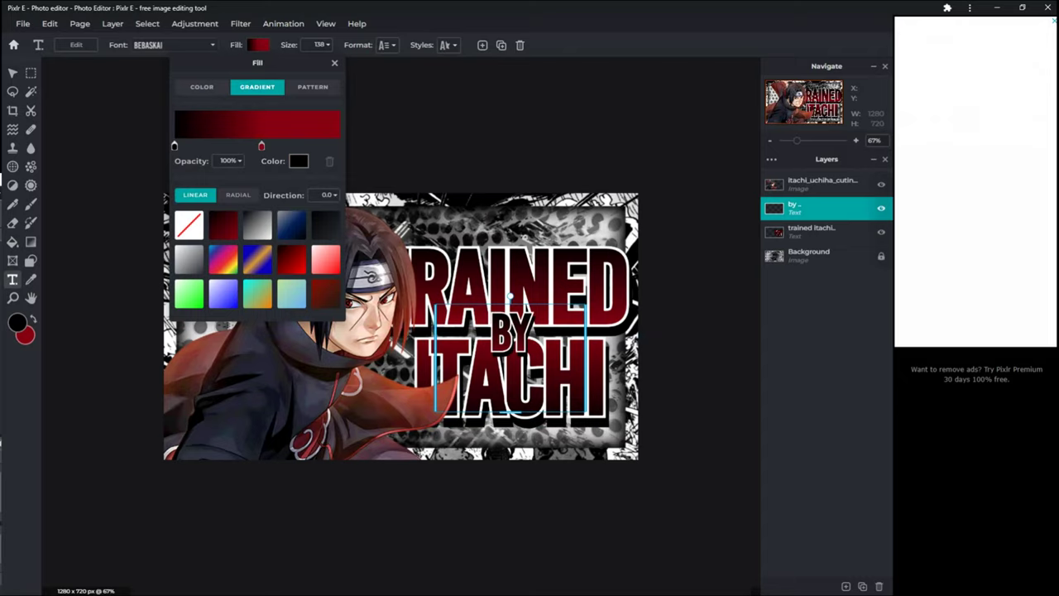
left_click(337, 144)
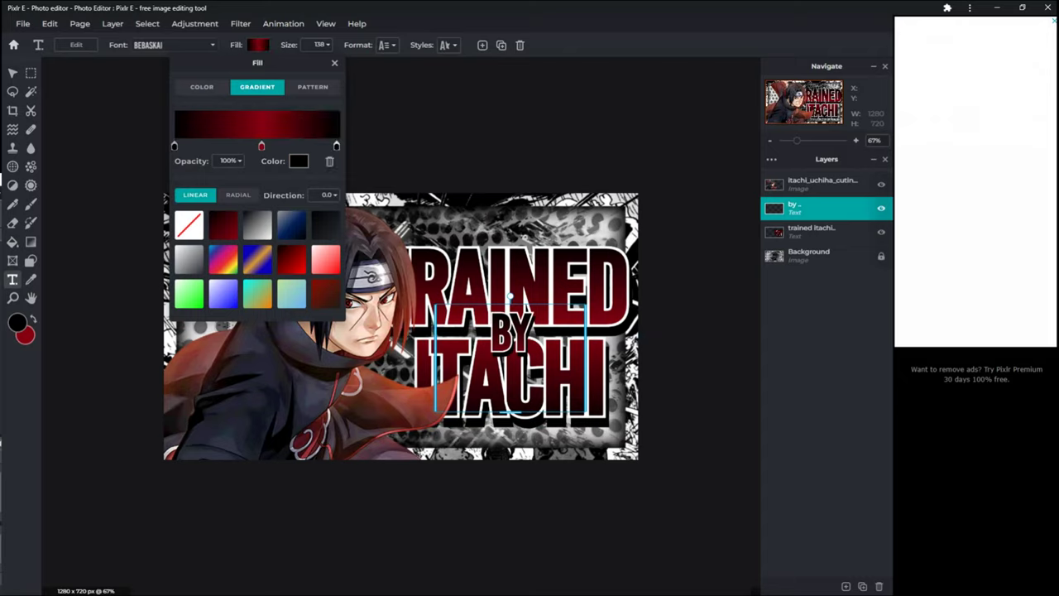
left_click(329, 161)
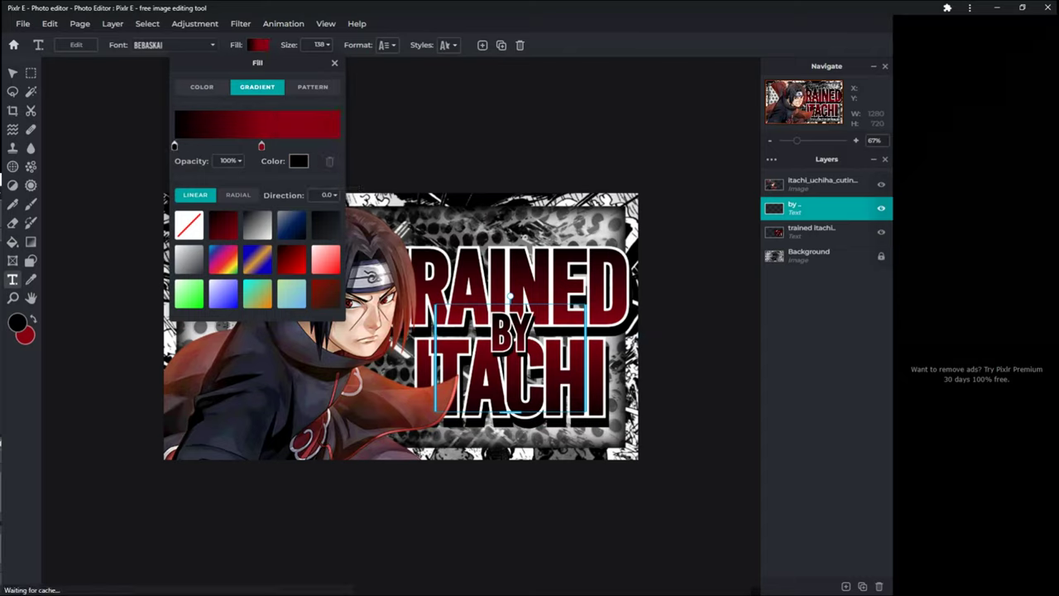
Shift the Itachi render left to X -160, Y -13, uncovering the start of the word TRAINED
left_click(334, 63)
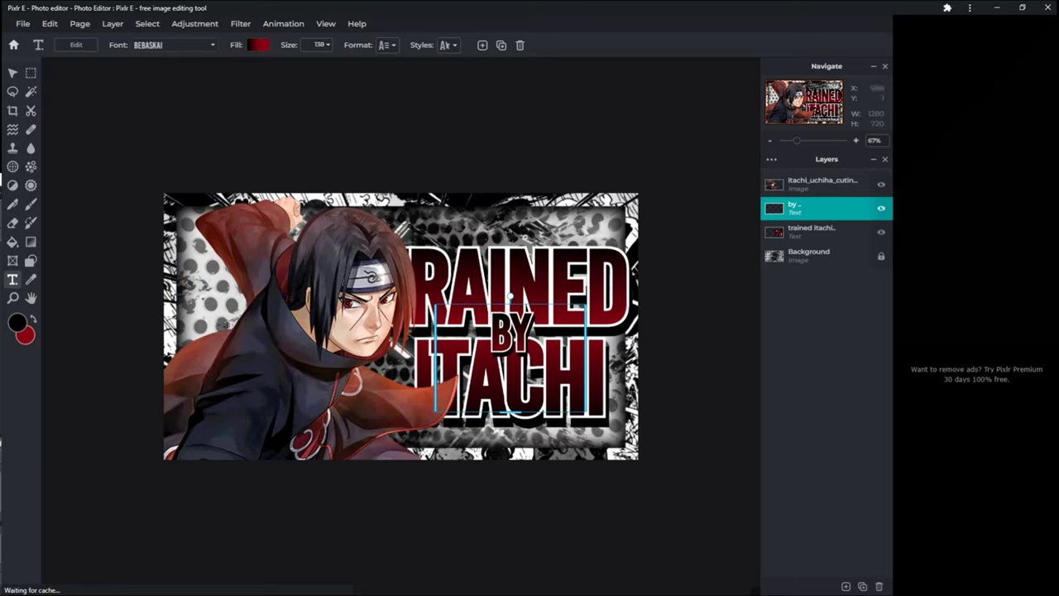
left_click(813, 231)
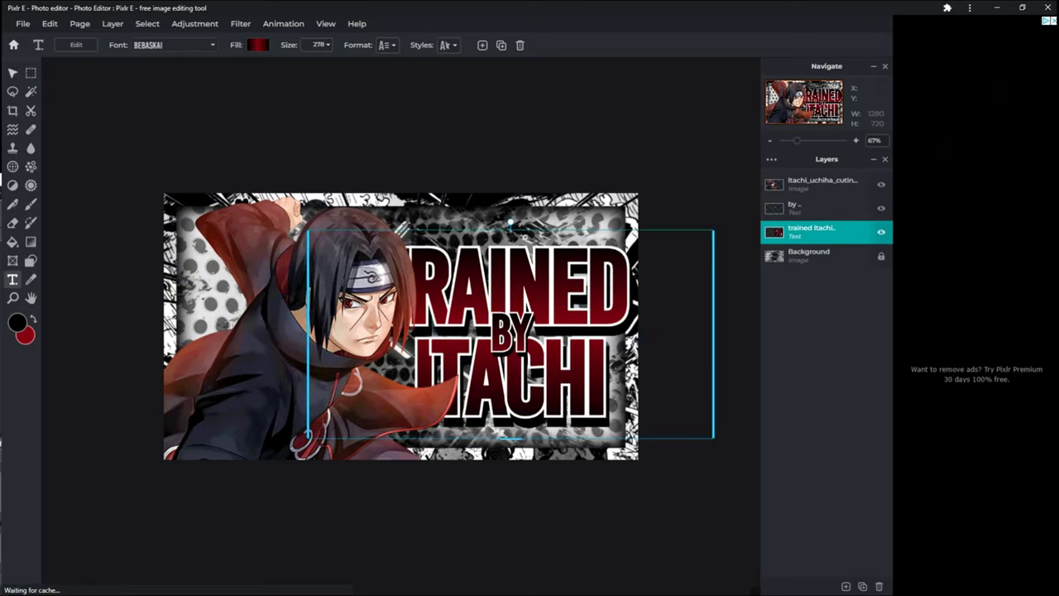
left_click_drag(284, 292, 262, 287)
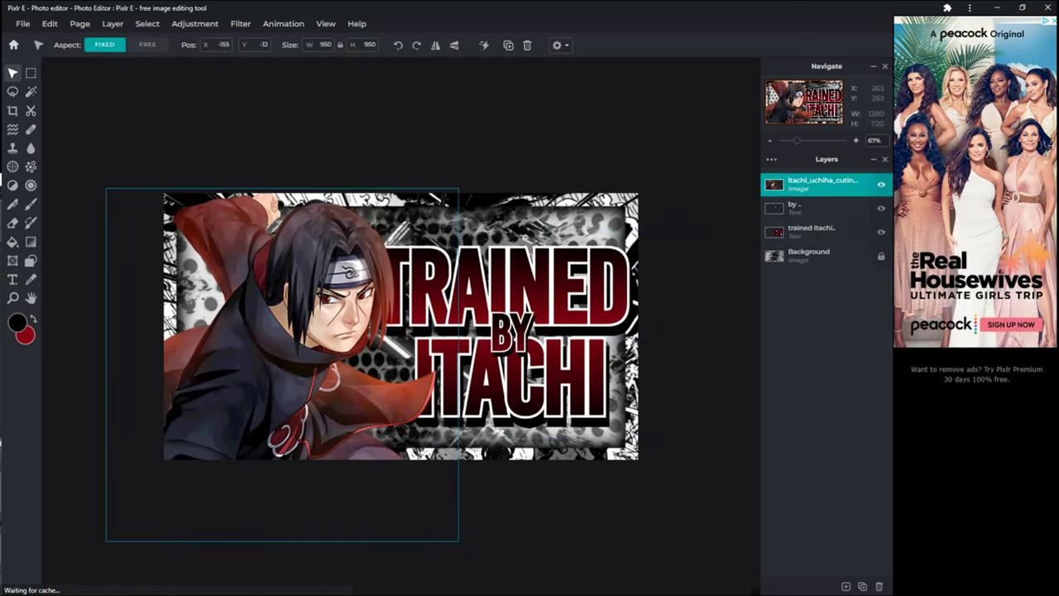
left_click_drag(265, 372, 262, 372)
left_click_drag(258, 286, 259, 286)
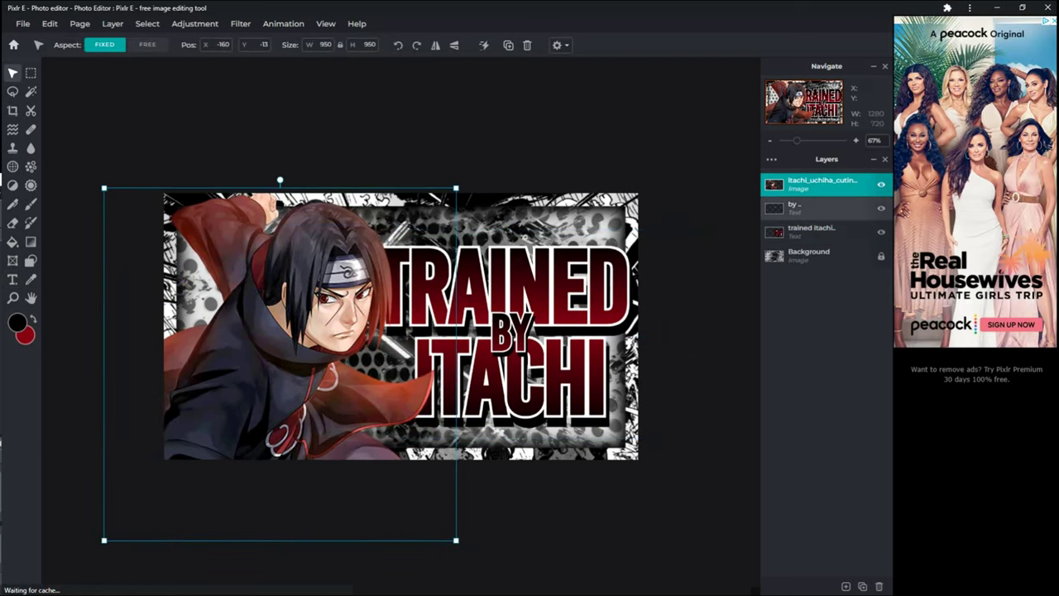
Merge the "by" text layer down into the "trained itachi" text layer
left_click(819, 207)
left_click(771, 159)
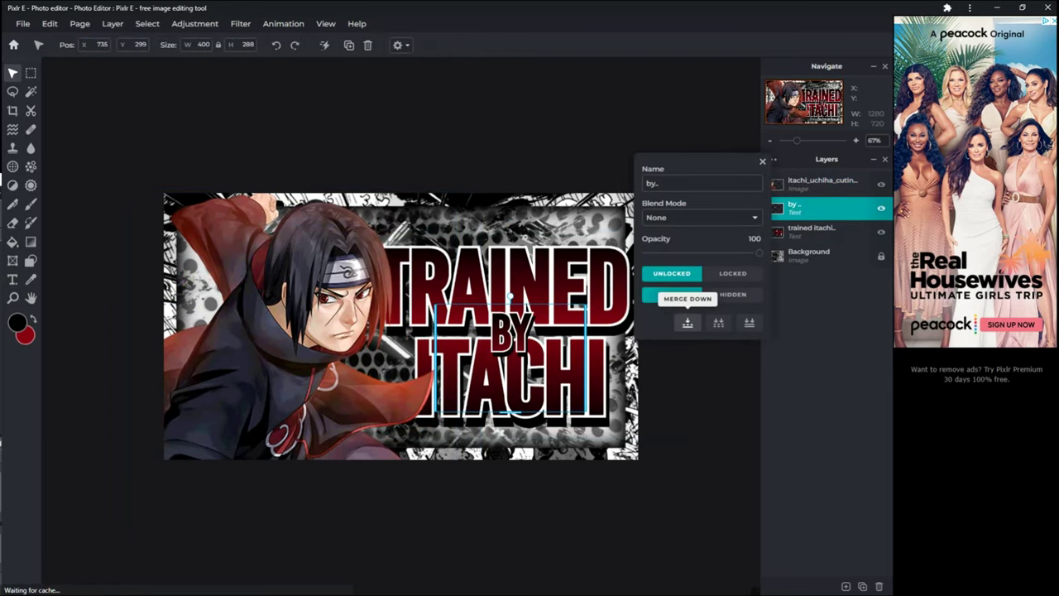
left_click(687, 323)
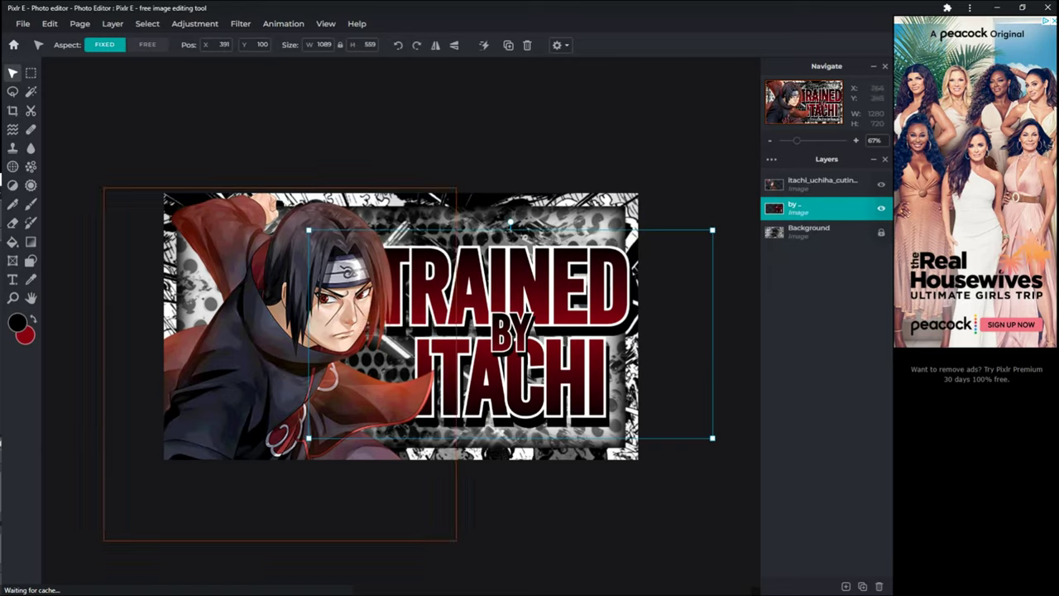
Scale the Itachi render to 891 × 891 and place it at X -145, Y 0, clear of the title
left_click(299, 292)
left_click_drag(104, 187, 155, 239)
left_click_drag(257, 287, 254, 253)
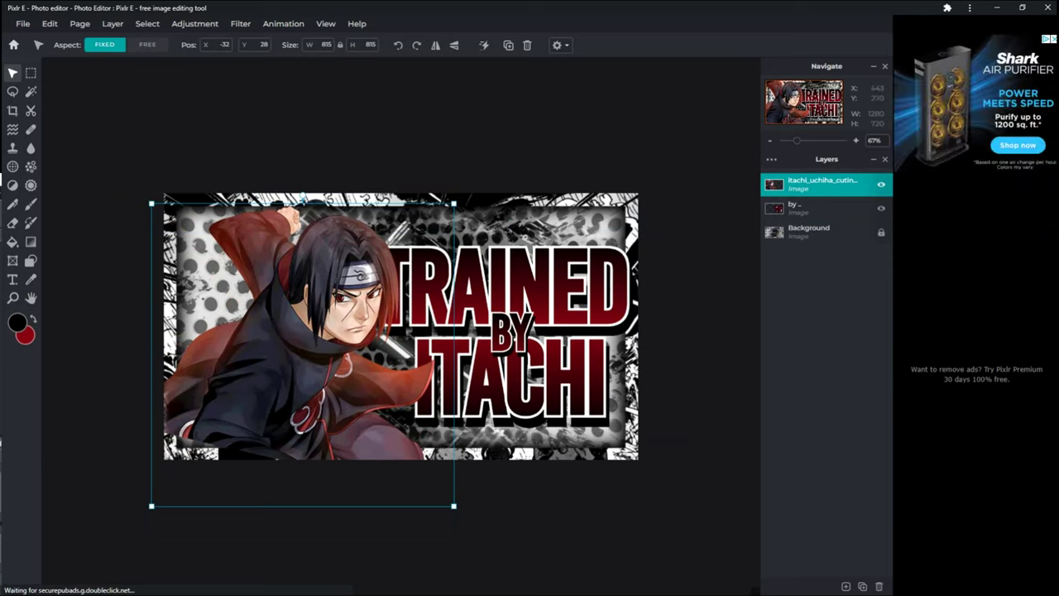
left_click_drag(327, 316, 309, 352)
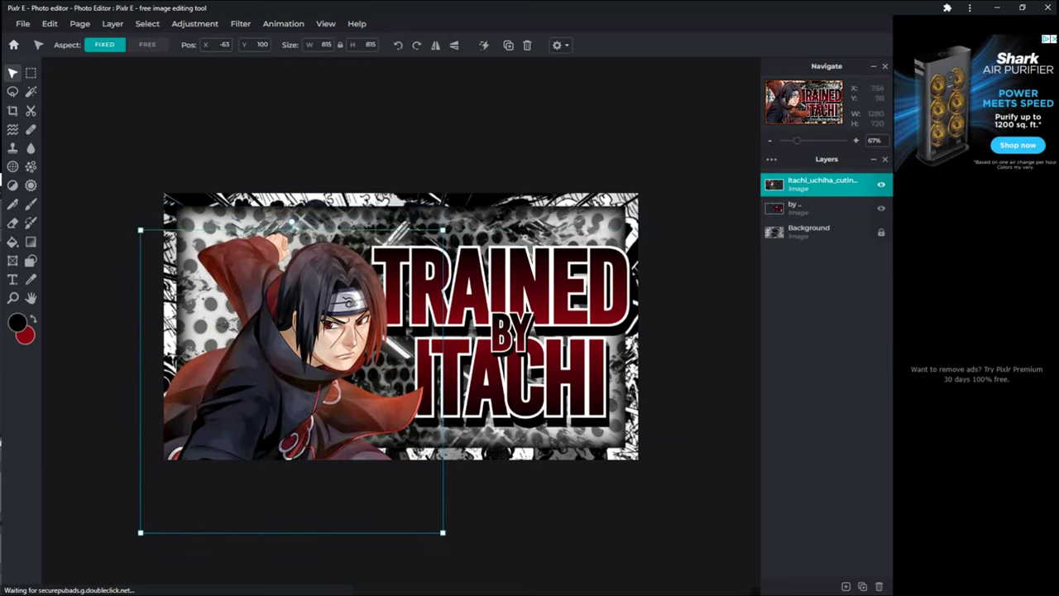
left_click_drag(443, 230, 471, 202)
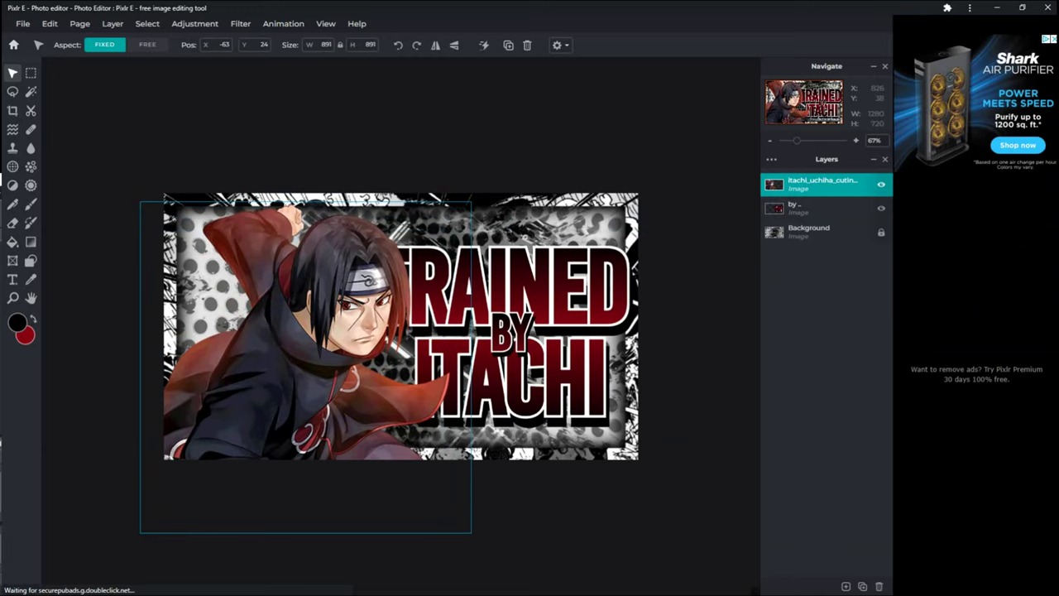
left_click_drag(331, 290, 300, 281)
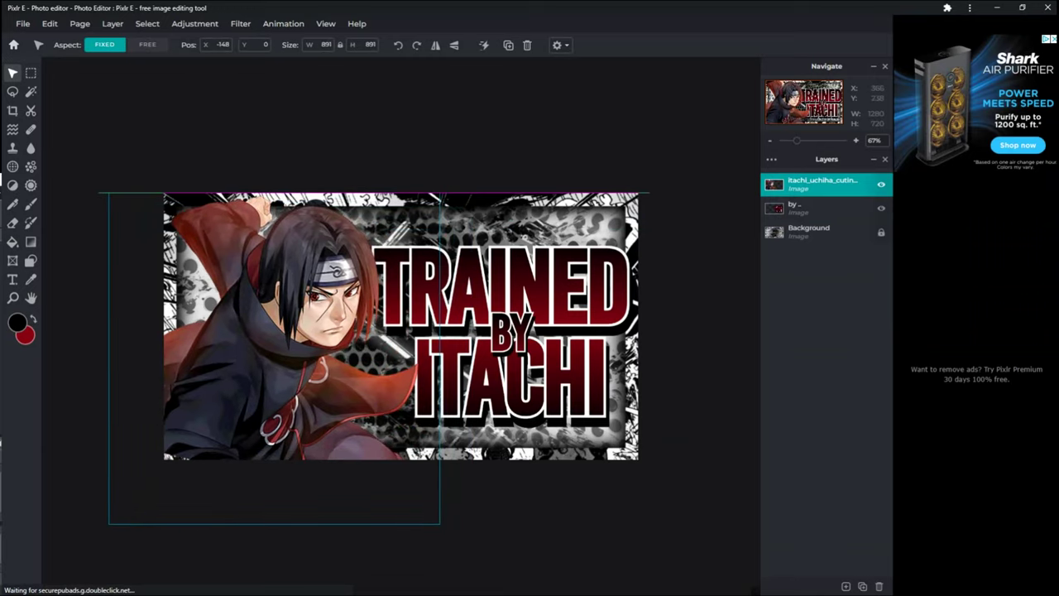
left_click_drag(273, 358, 275, 358)
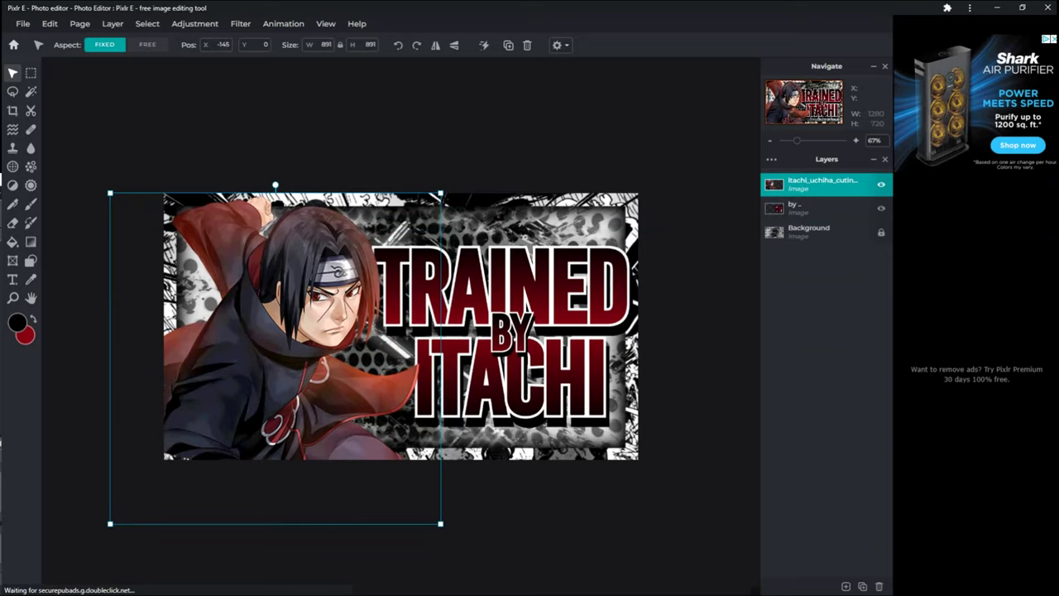
Apply a Color lookup adjustment with a black-to-dark-red gradient to the Background layer
left_click(821, 232)
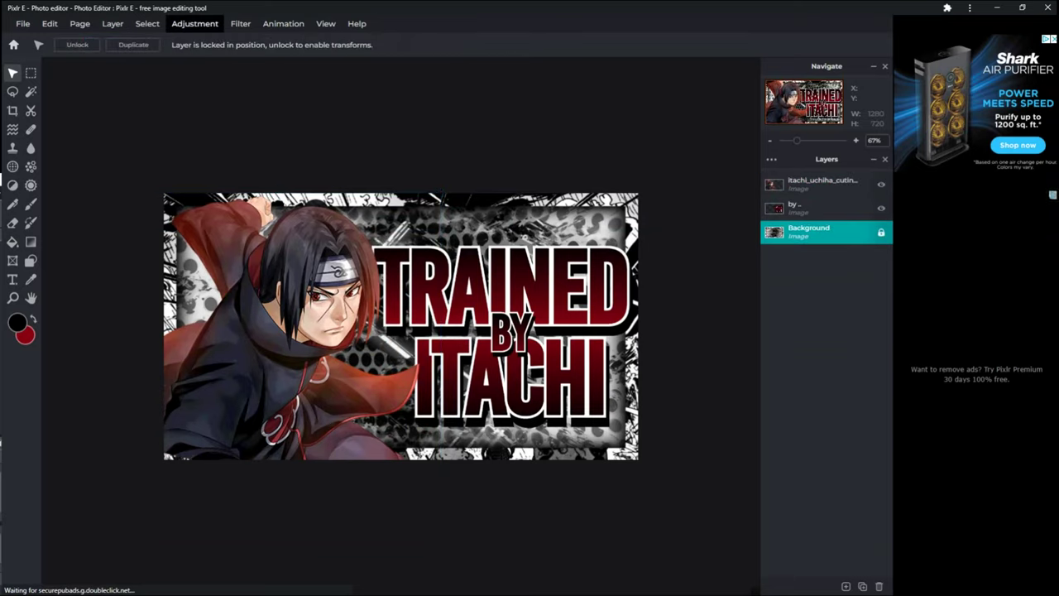
left_click(195, 24)
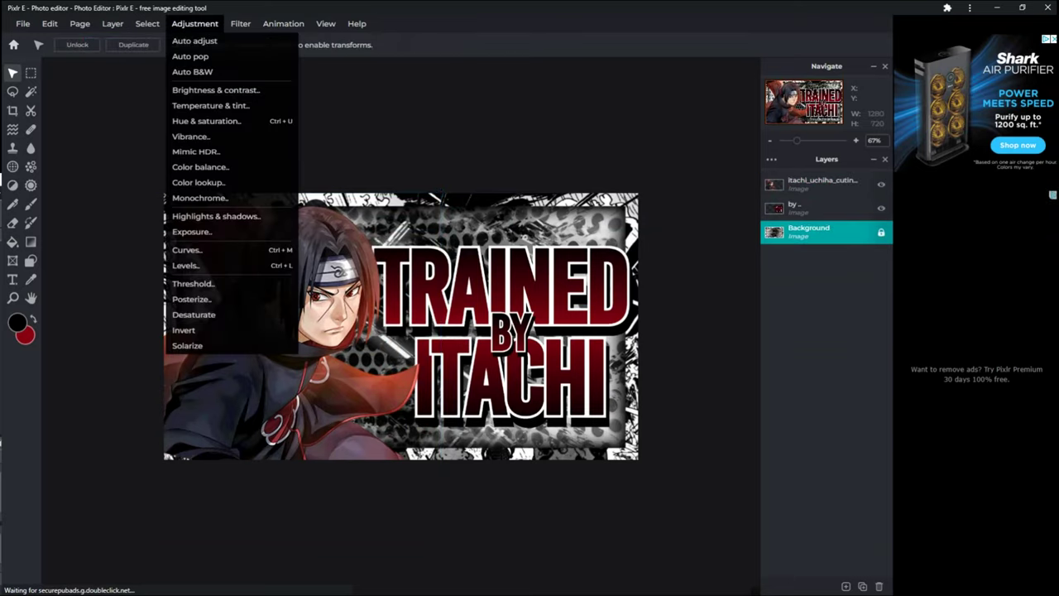
left_click(198, 182)
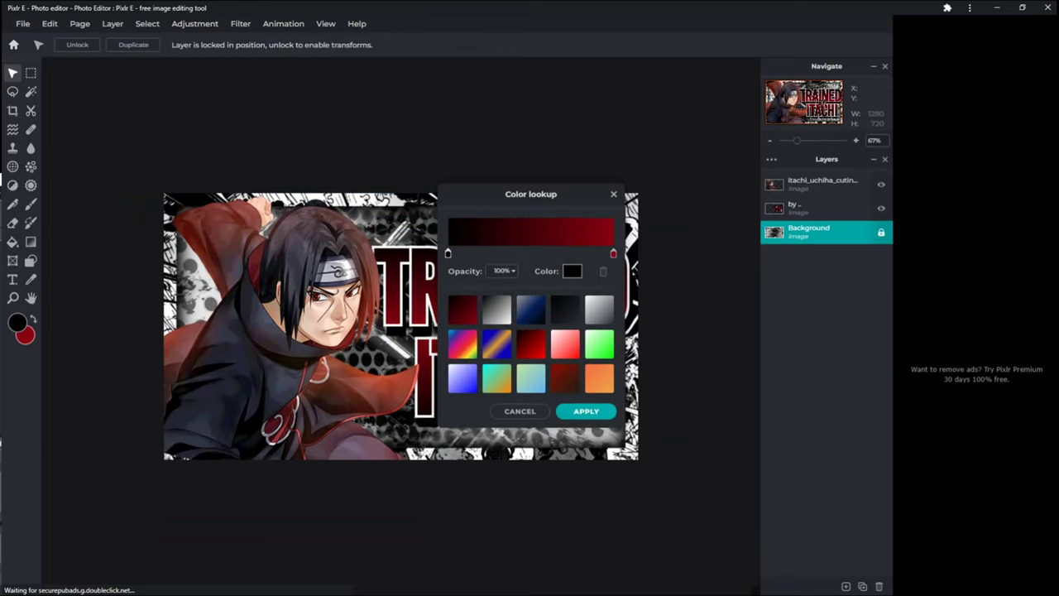
left_click(613, 254)
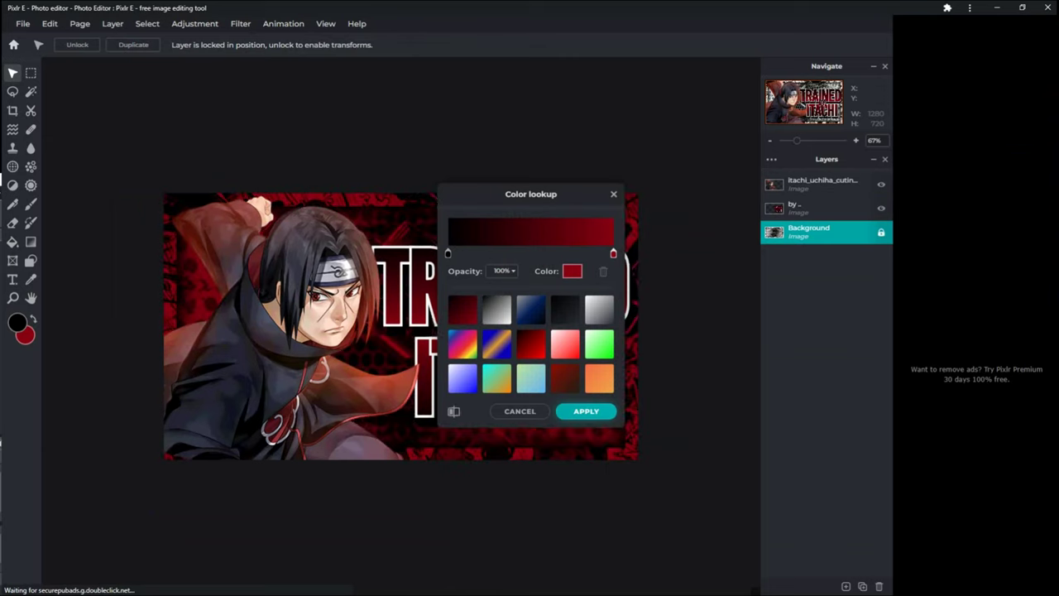
left_click(586, 411)
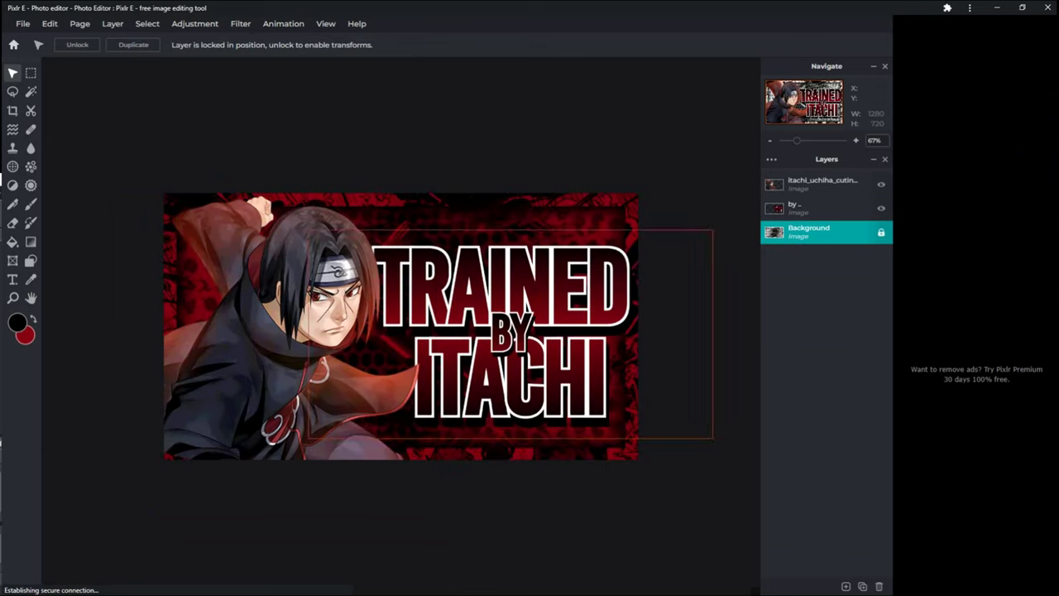
Add the Particle (5) image from the manga-anime GFX pack's Particle folder as a new layer and move it above all other layers
left_click(846, 586)
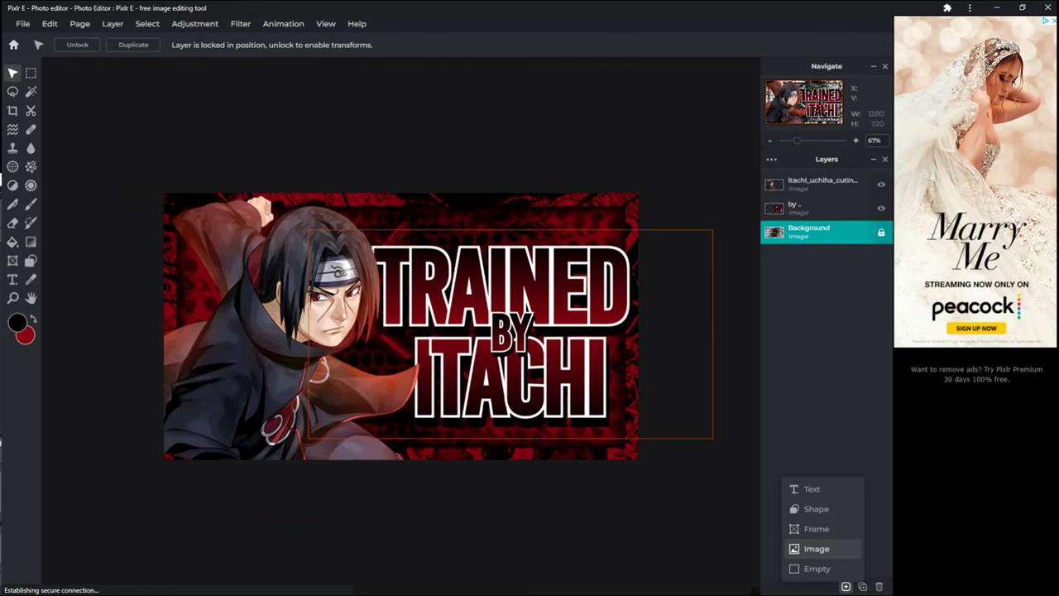
left_click(815, 549)
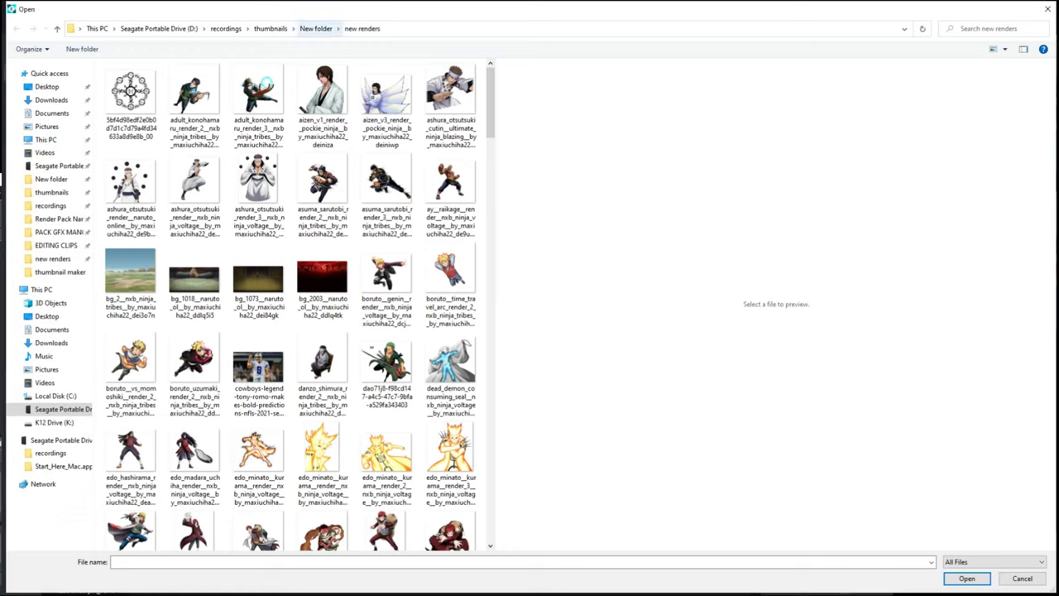
left_click(315, 28)
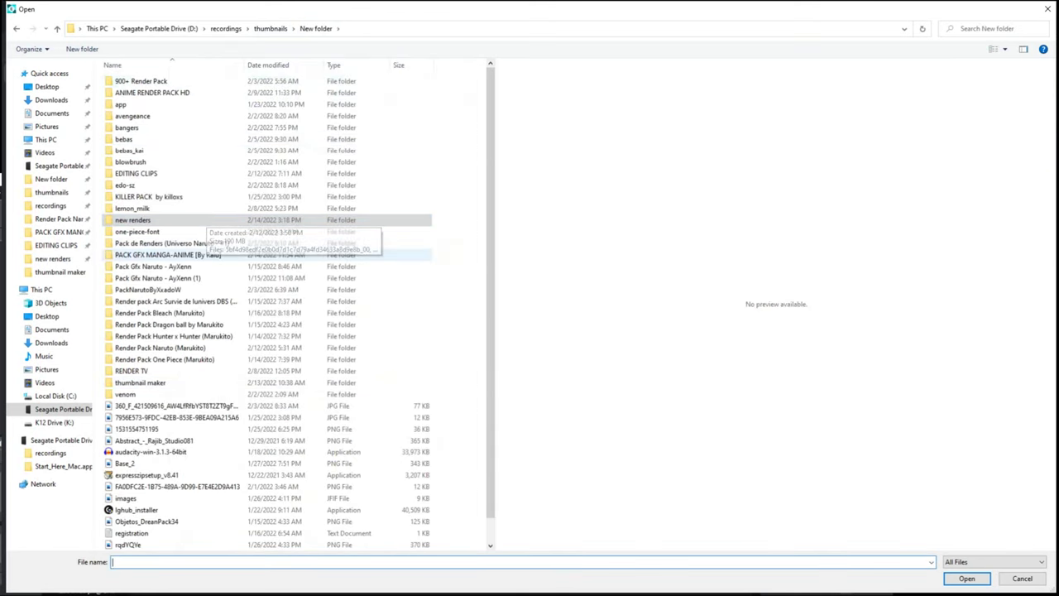
left_click(207, 254)
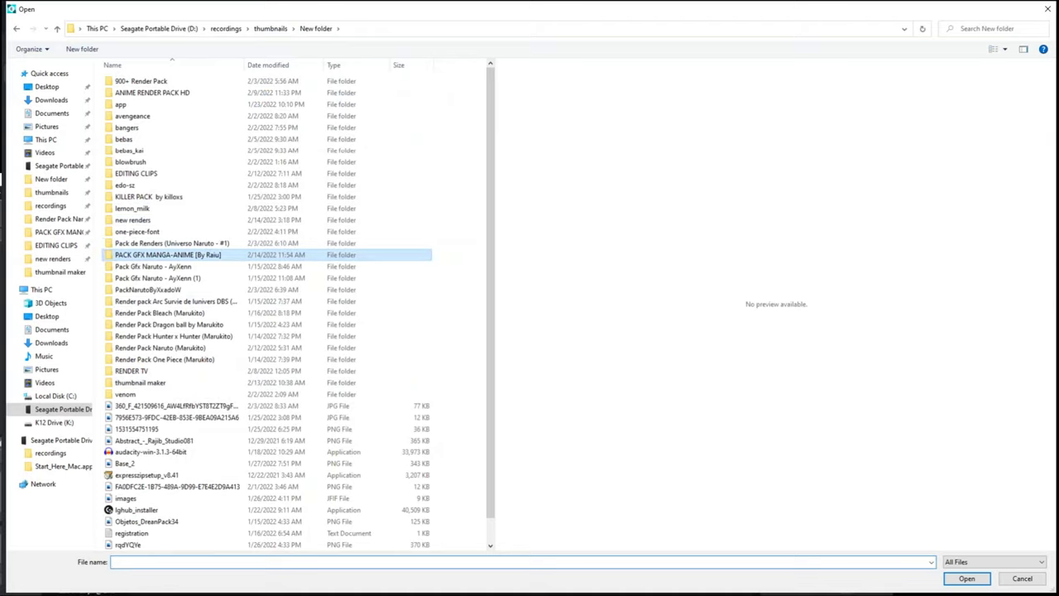
double_click(207, 255)
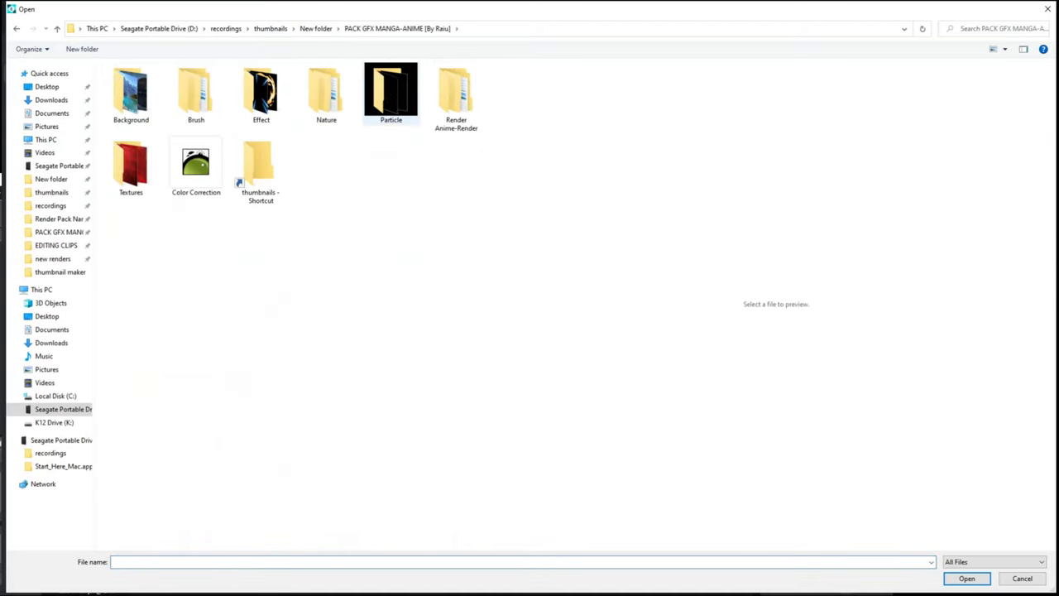
left_click(391, 94)
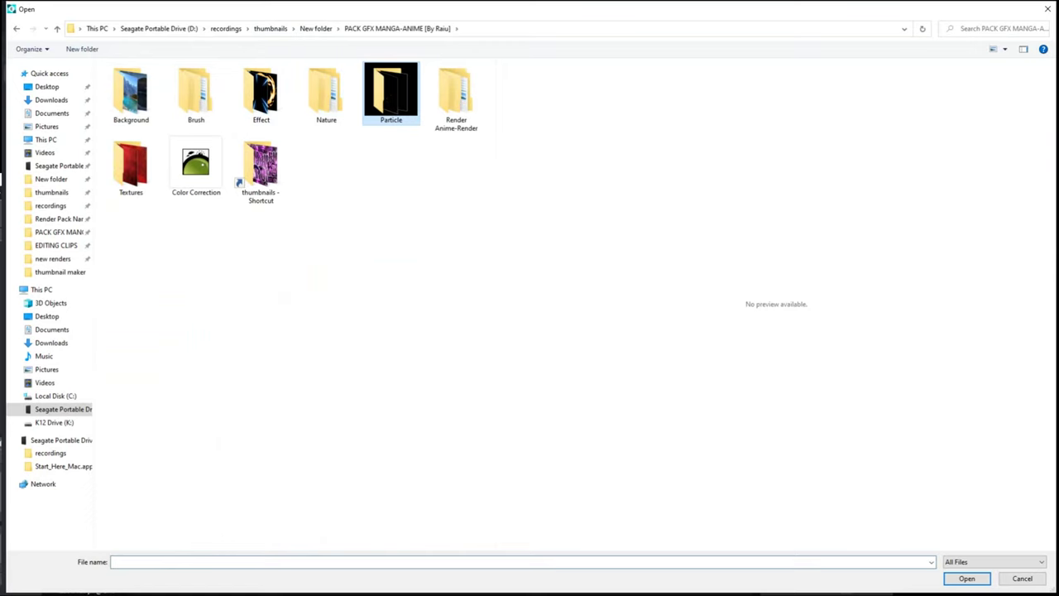
key("Return")
left_click(456, 97)
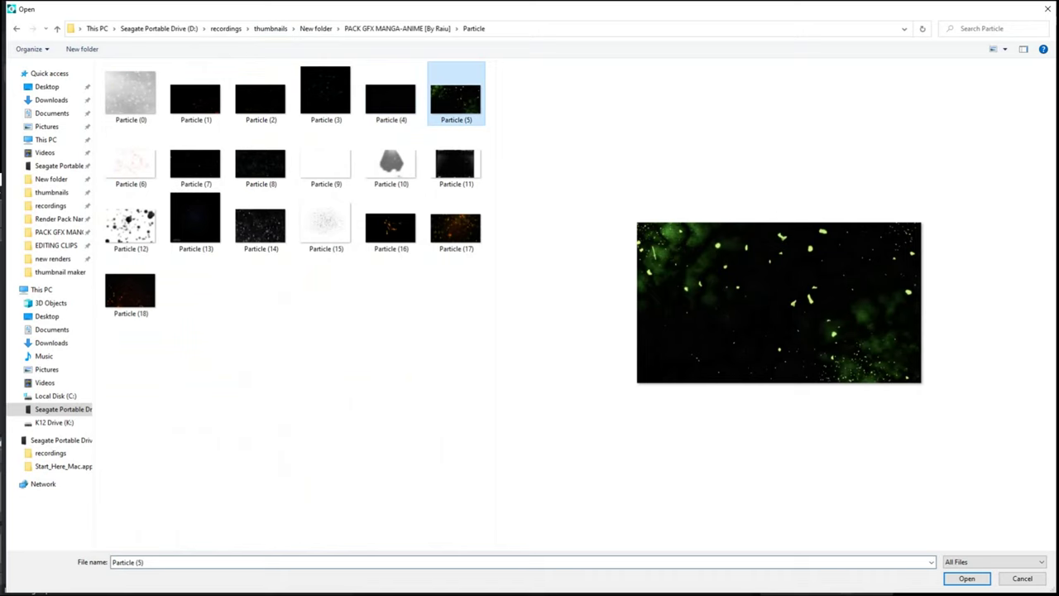
key("Return")
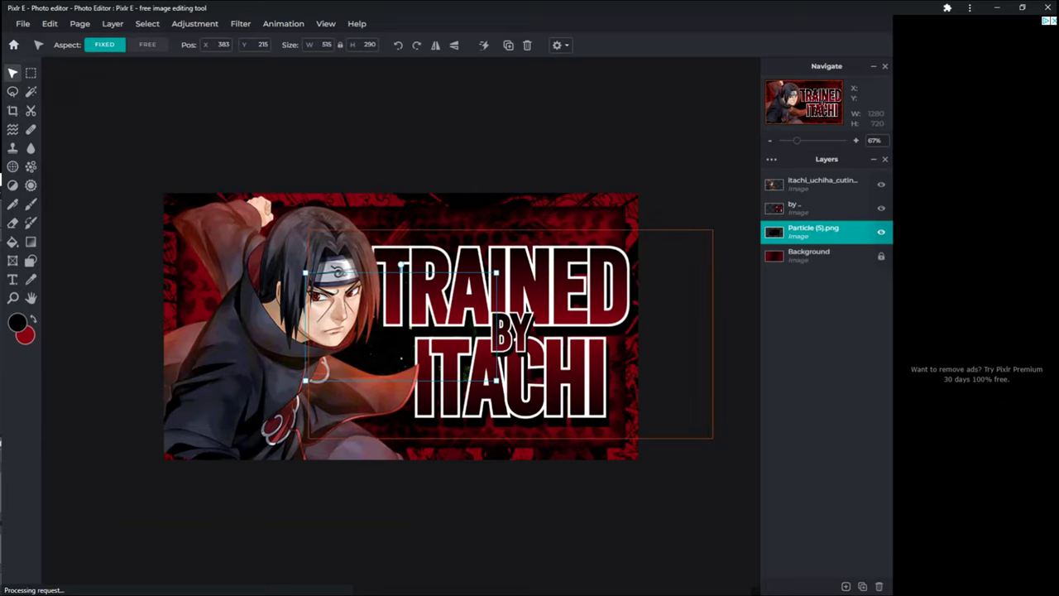
left_click_drag(815, 233, 815, 180)
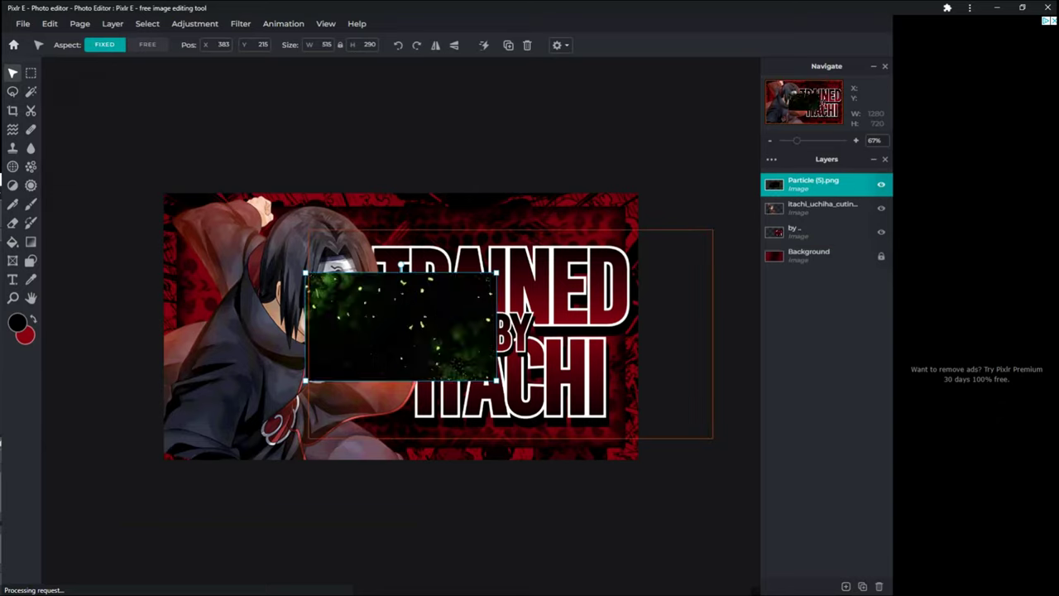
Fit the particle image over the whole canvas at 1280 × 721 and set its blend mode to Screen
left_click_drag(433, 331, 382, 300)
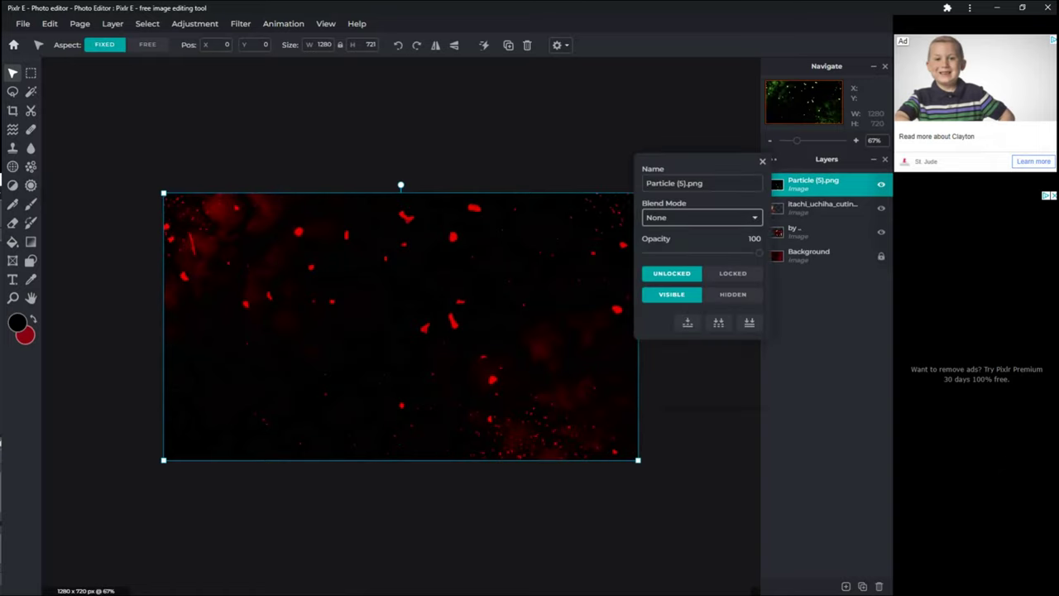
left_click(701, 218)
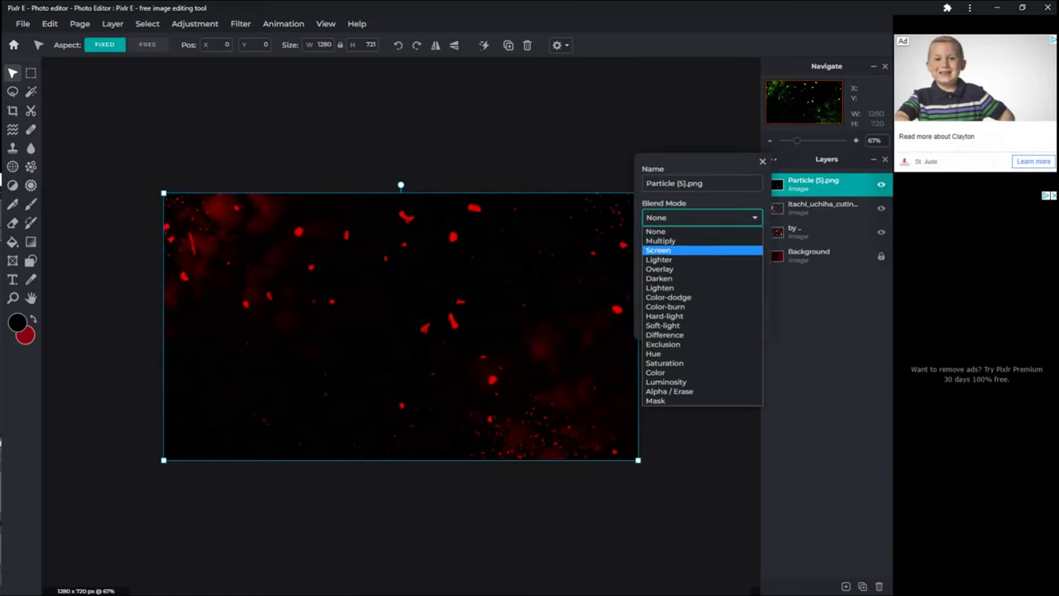
key("Return")
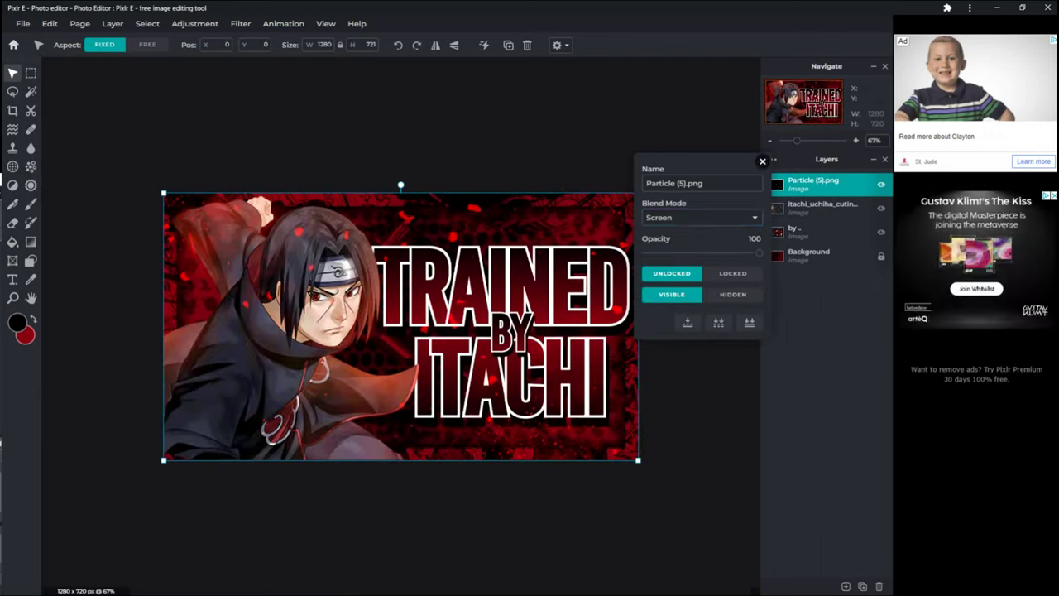
left_click(762, 160)
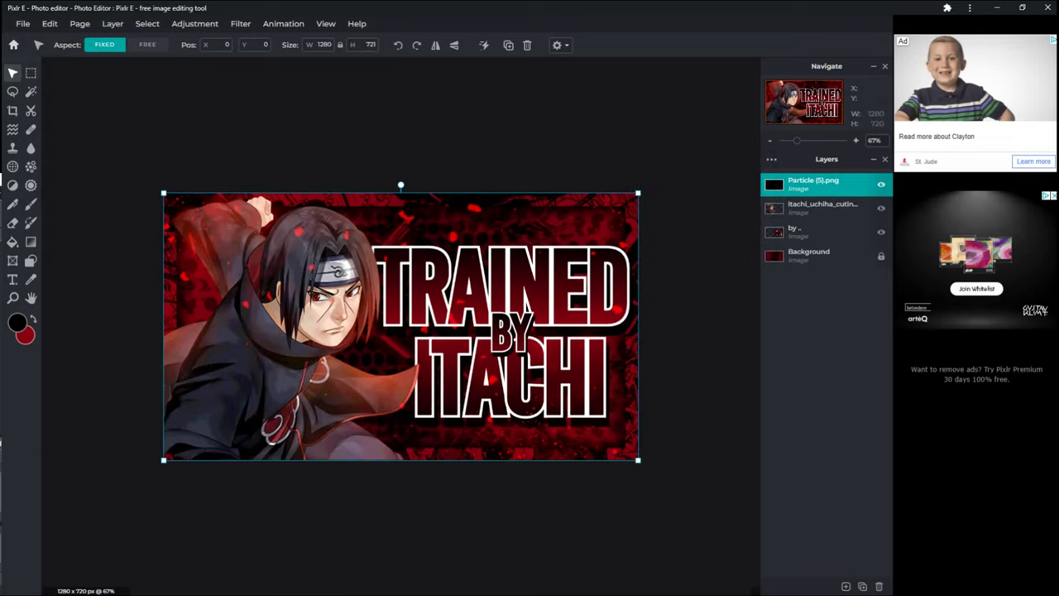
Duplicate the particle layer three times, flipping the copies to spread the red particles across the thumbnail
left_click(862, 586)
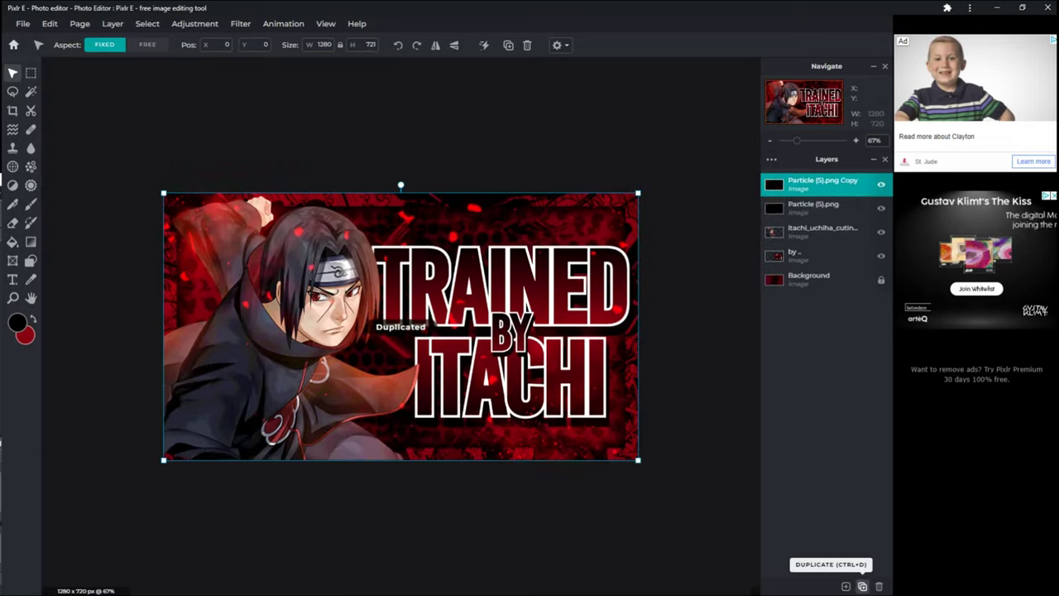
left_click(435, 46)
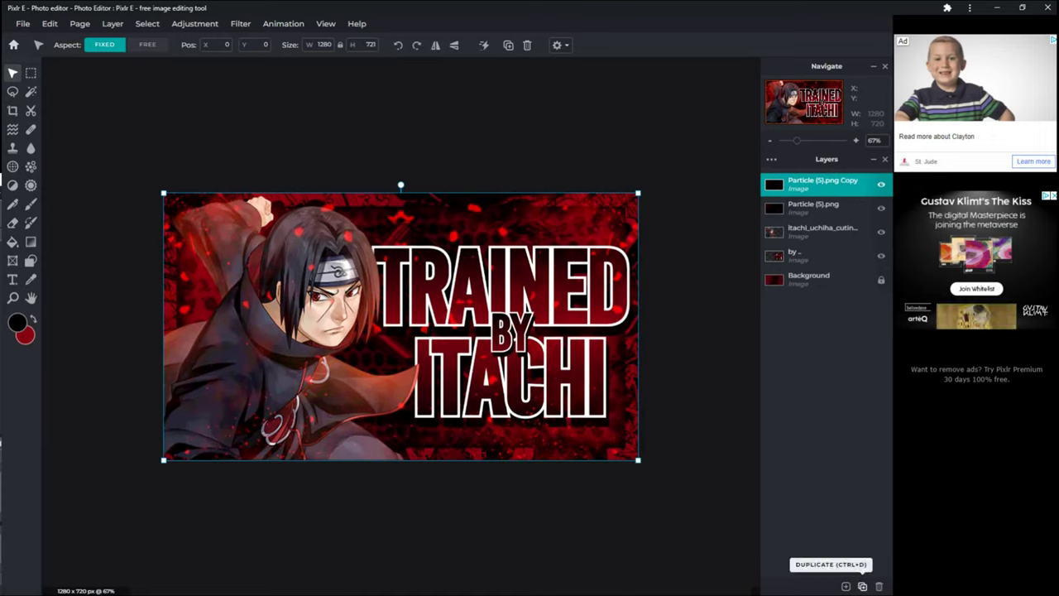
left_click(862, 586)
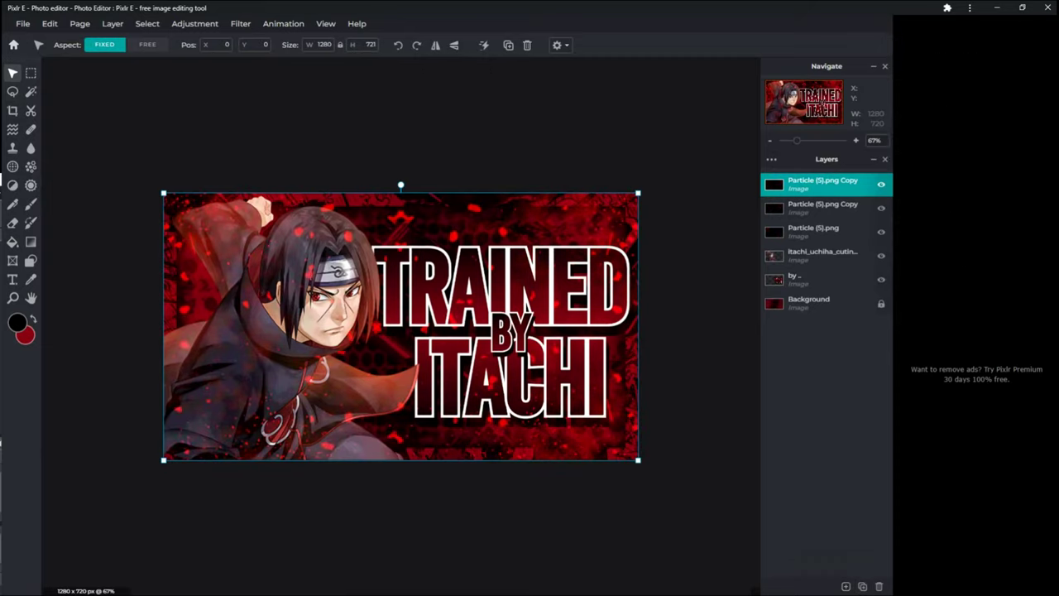
left_click(863, 586)
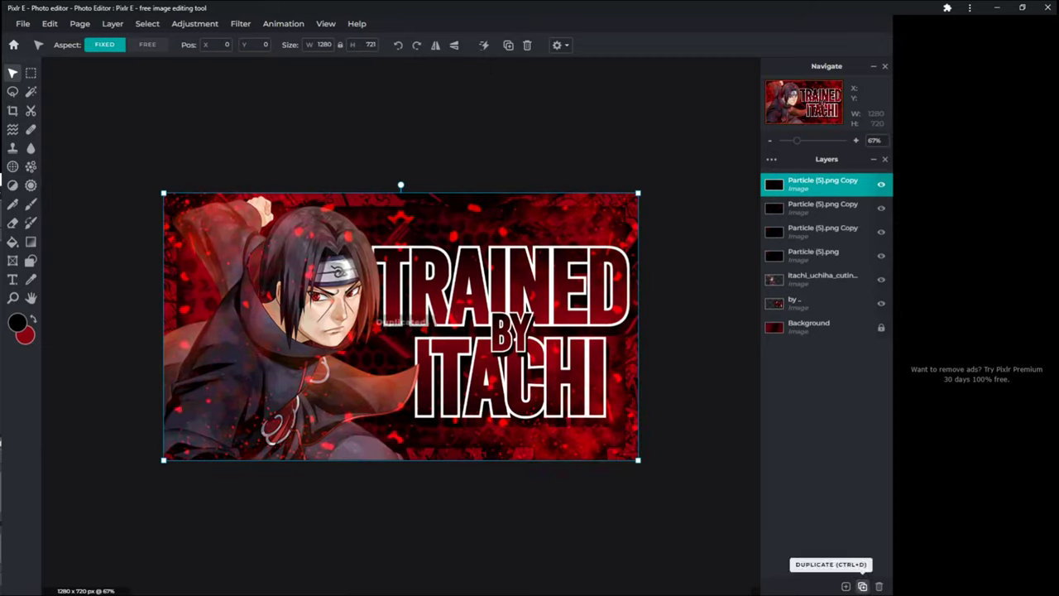
left_click(435, 45)
left_click(435, 45)
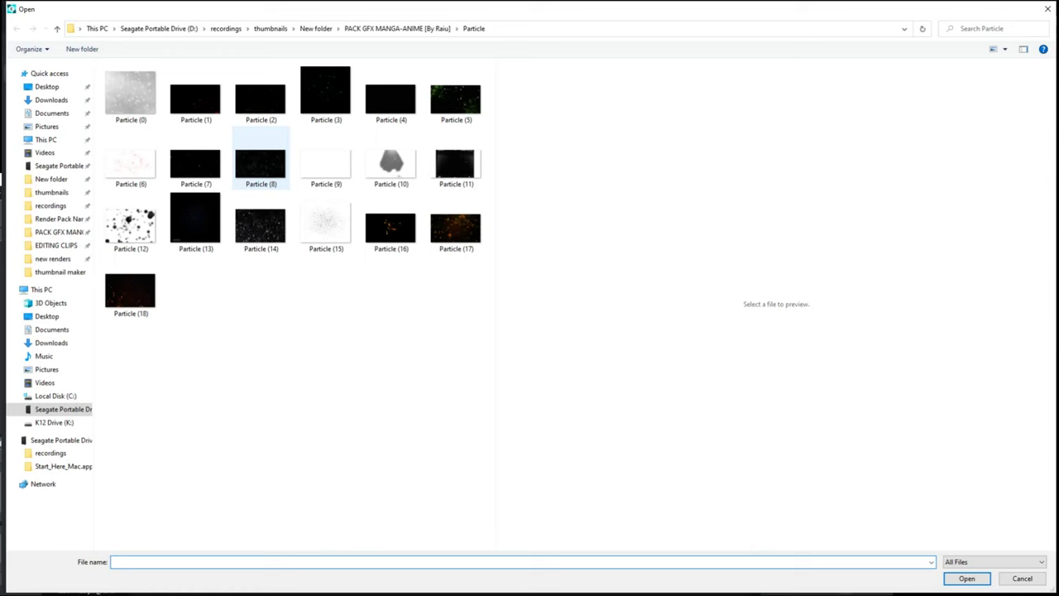
left_click(59, 272)
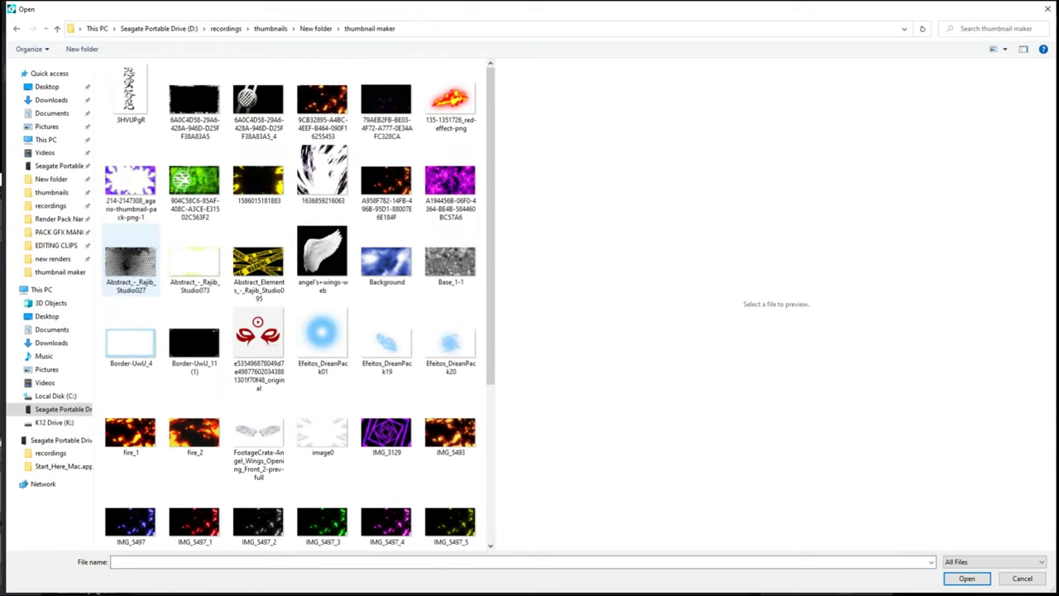
left_click(131, 184)
left_click(967, 578)
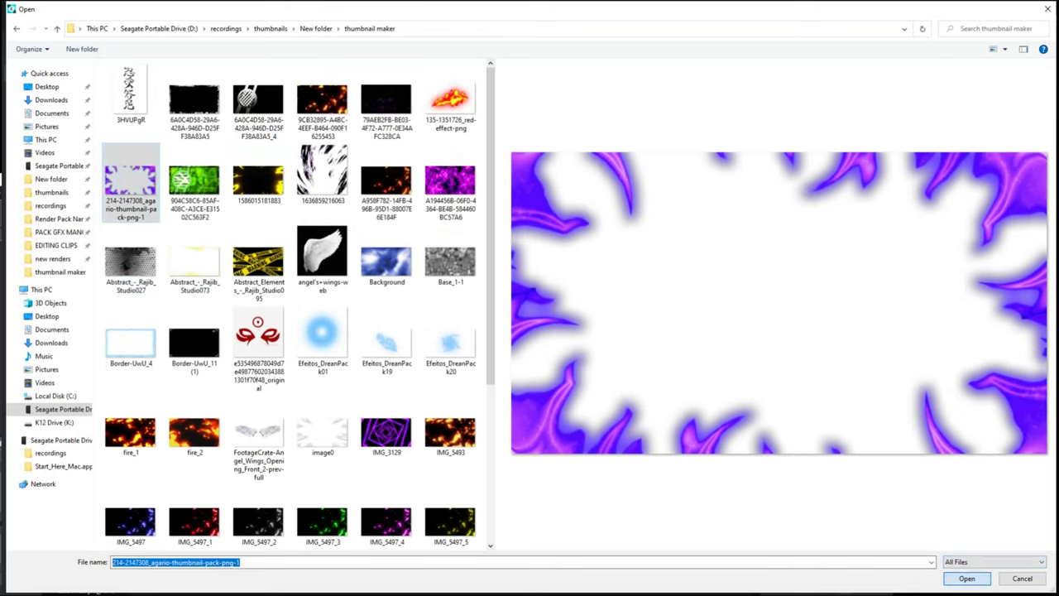
key("Return")
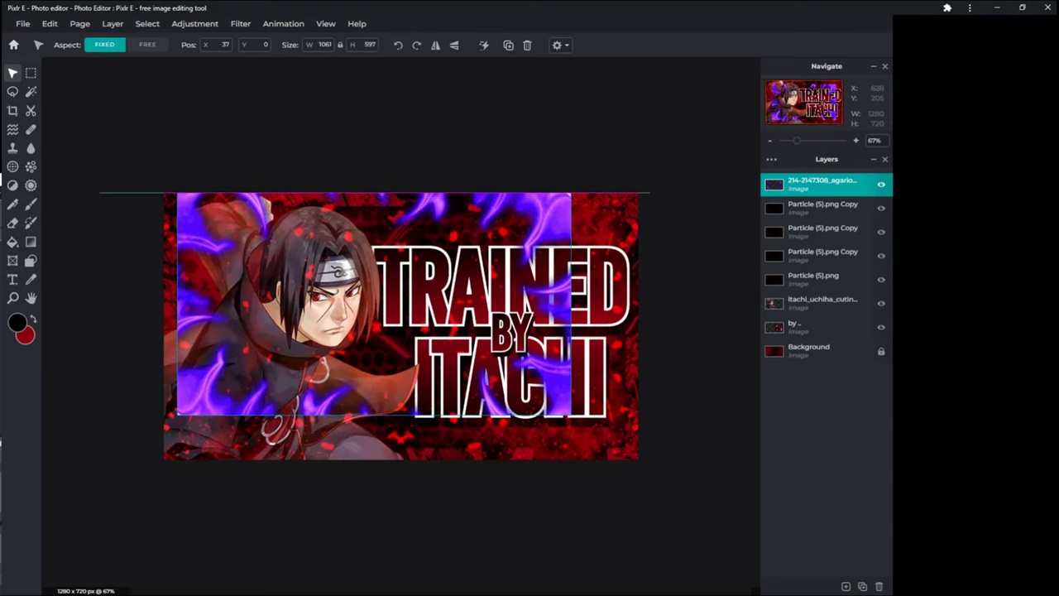
left_click_drag(397, 269, 386, 266)
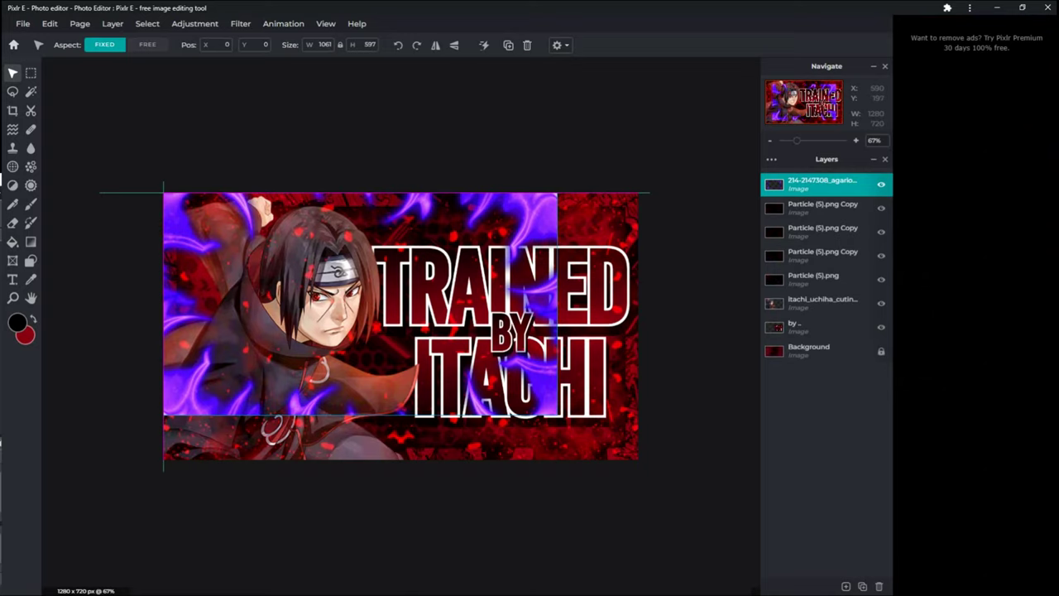
left_click_drag(382, 266, 382, 266)
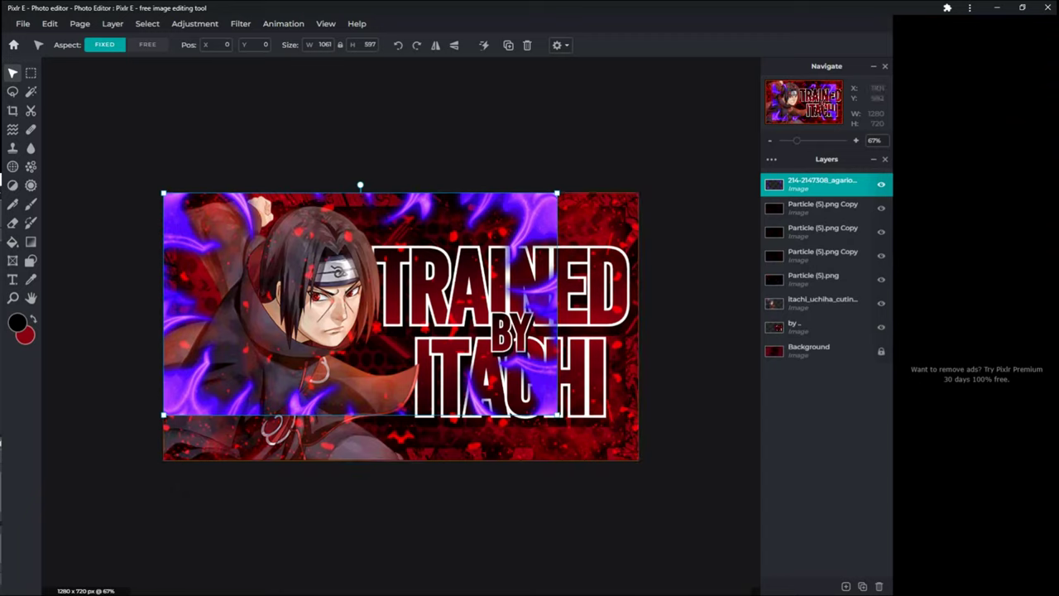
left_click_drag(556, 414, 638, 460)
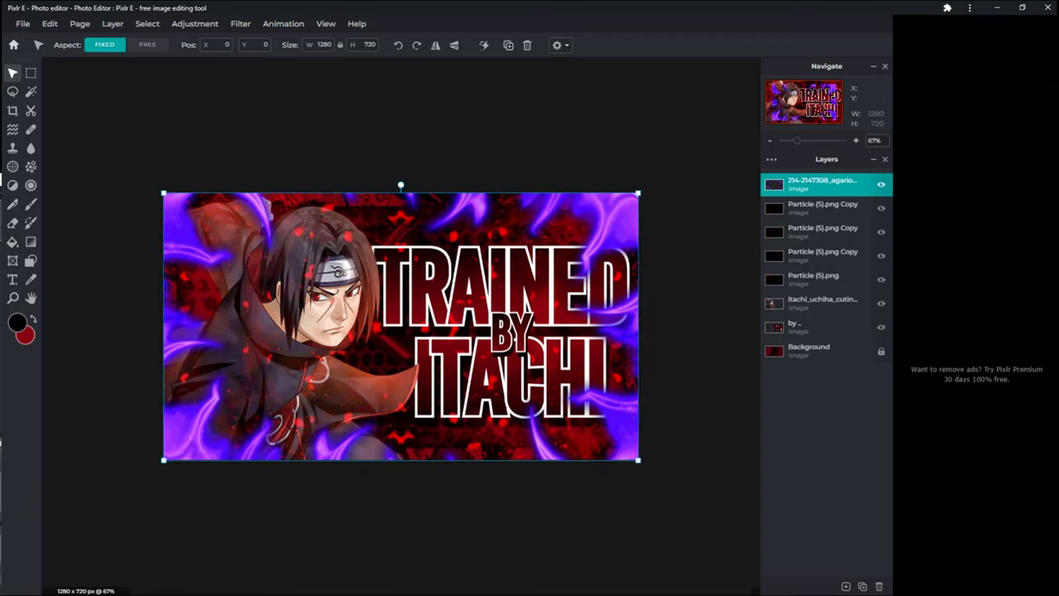
Move the purple flame layer directly above the Background layer and colorize it with Hue & saturation at hue 180
left_click_drag(821, 184, 821, 323)
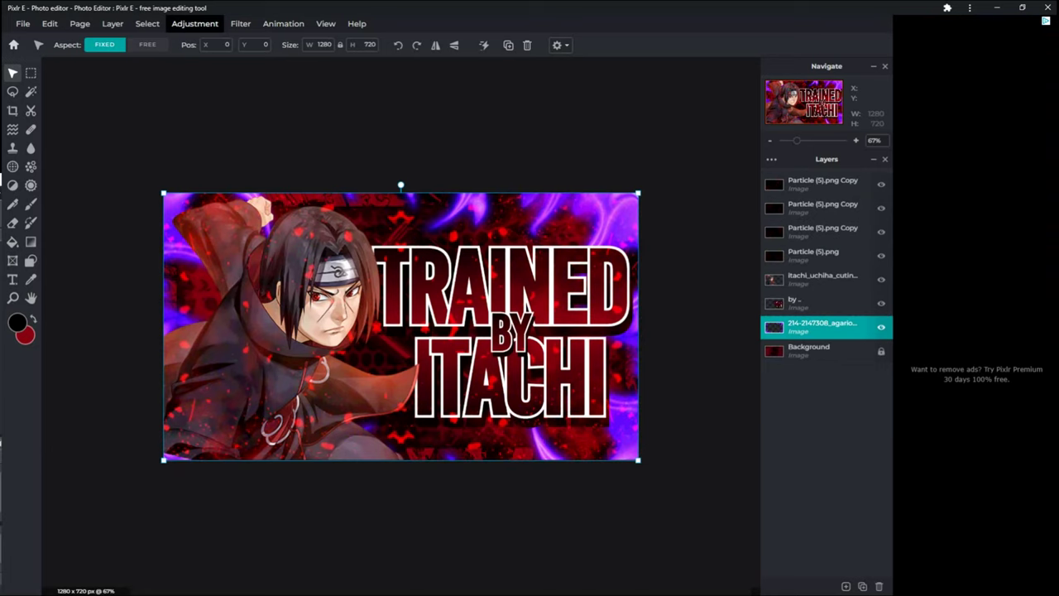
left_click(194, 23)
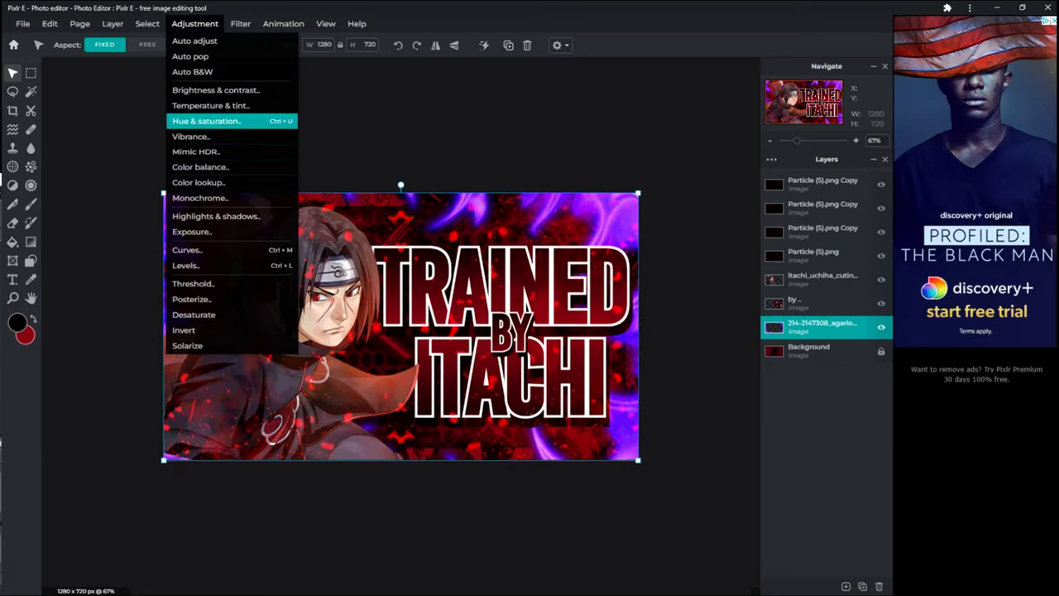
left_click(207, 121)
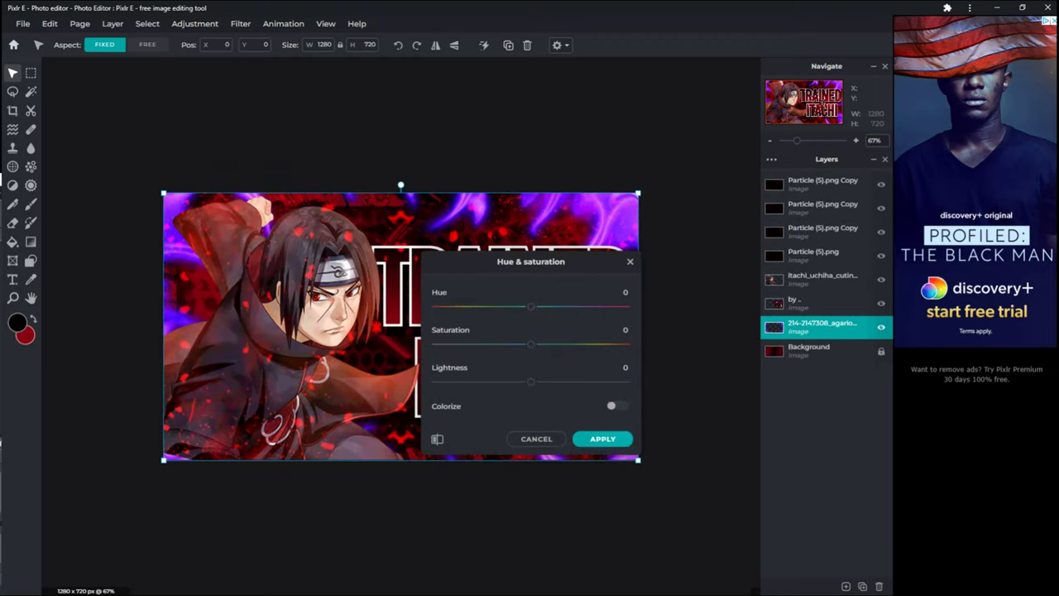
left_click(621, 405)
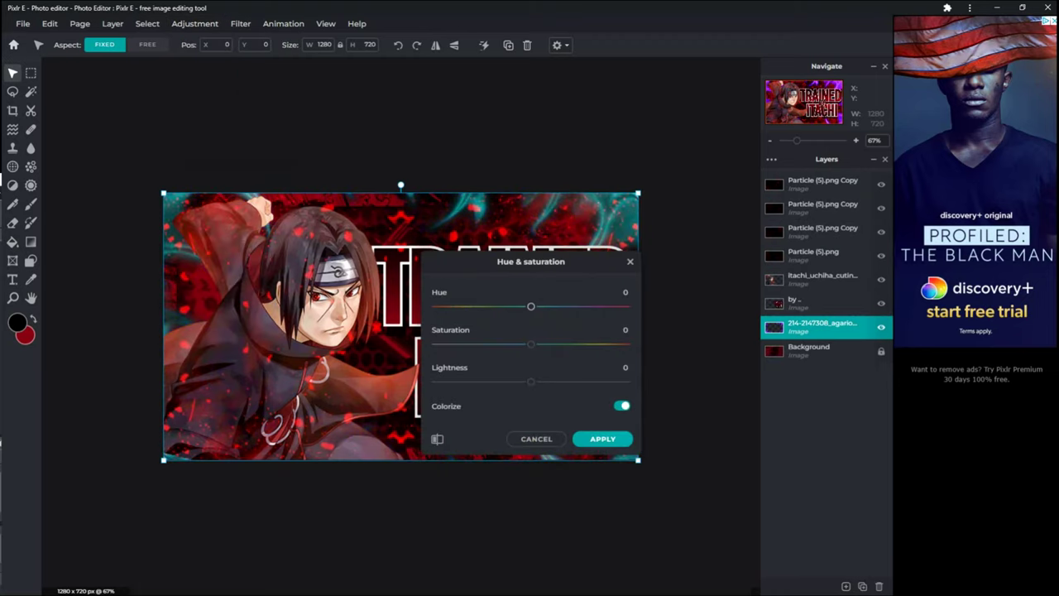
left_click_drag(531, 306, 629, 306)
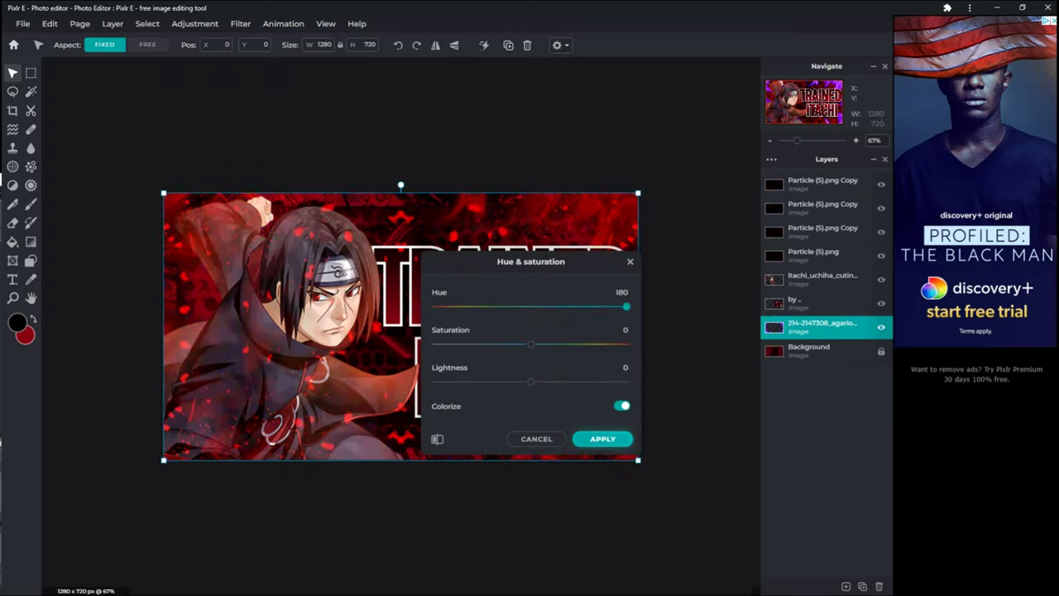
left_click(602, 438)
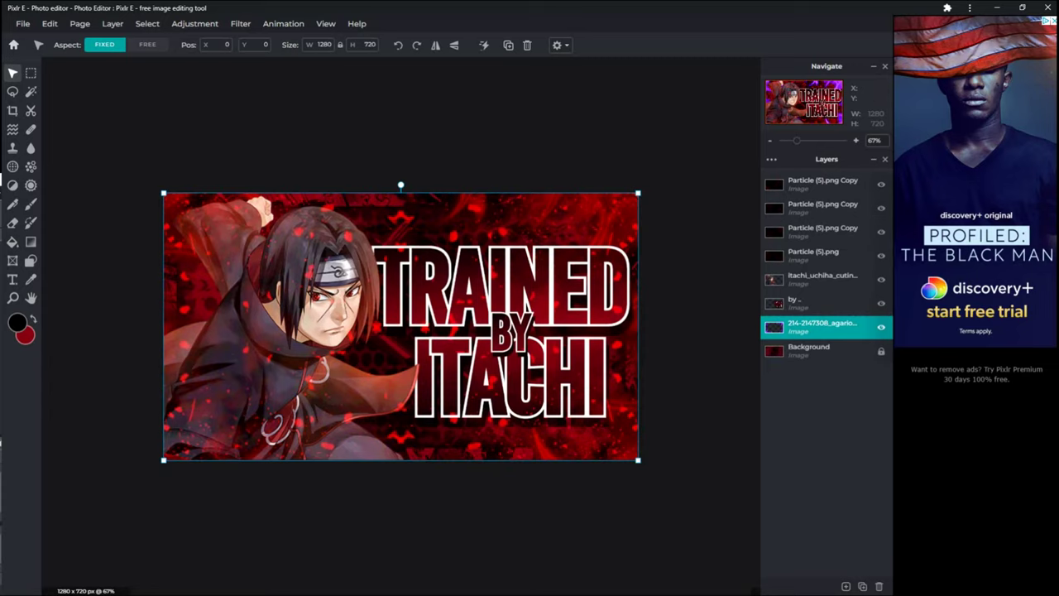
left_click(822, 185)
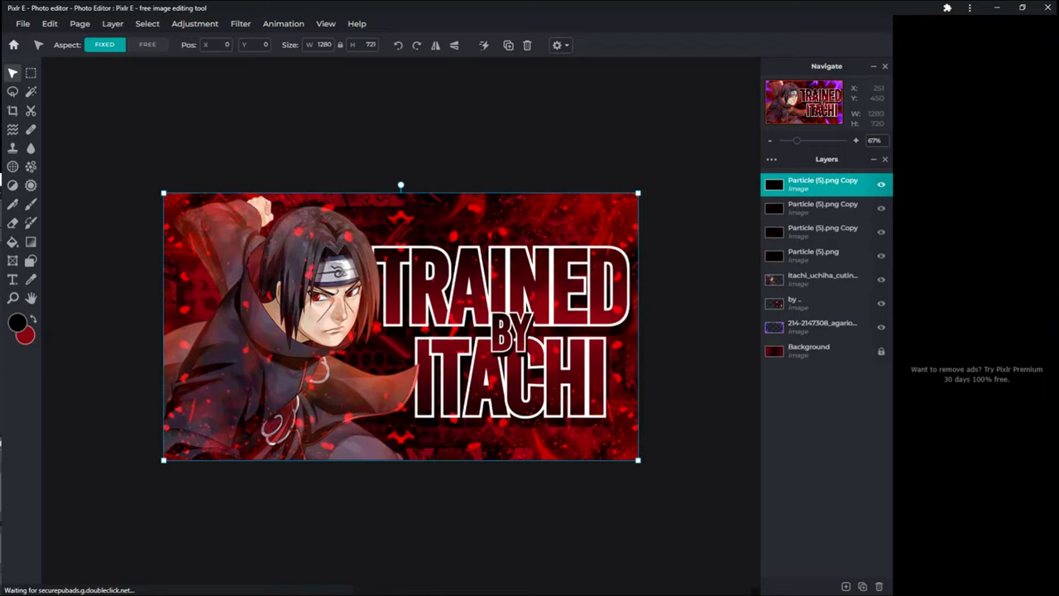
left_click(845, 585)
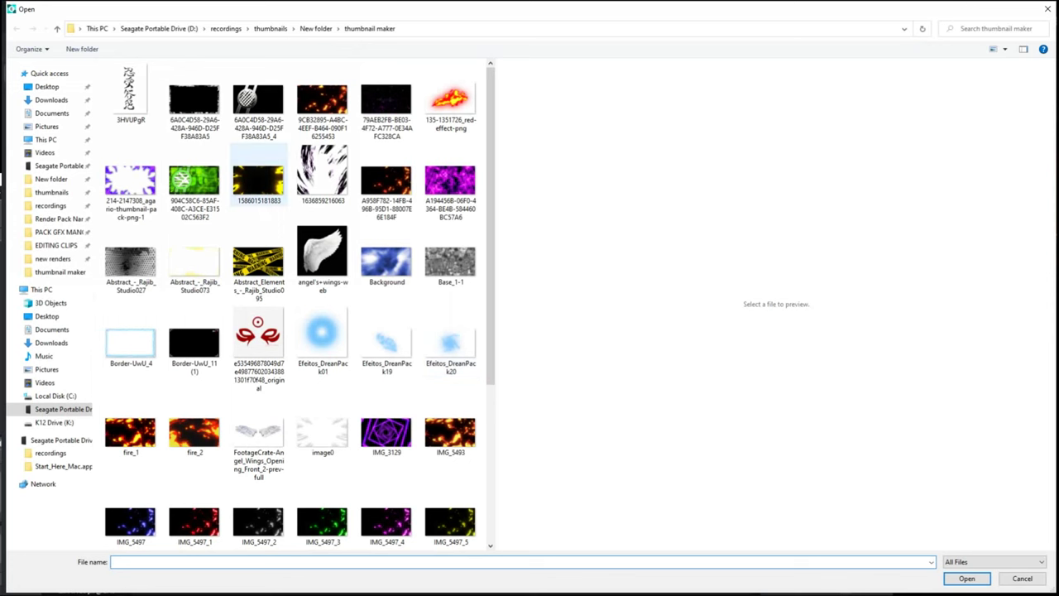
left_click(259, 178)
left_click(966, 578)
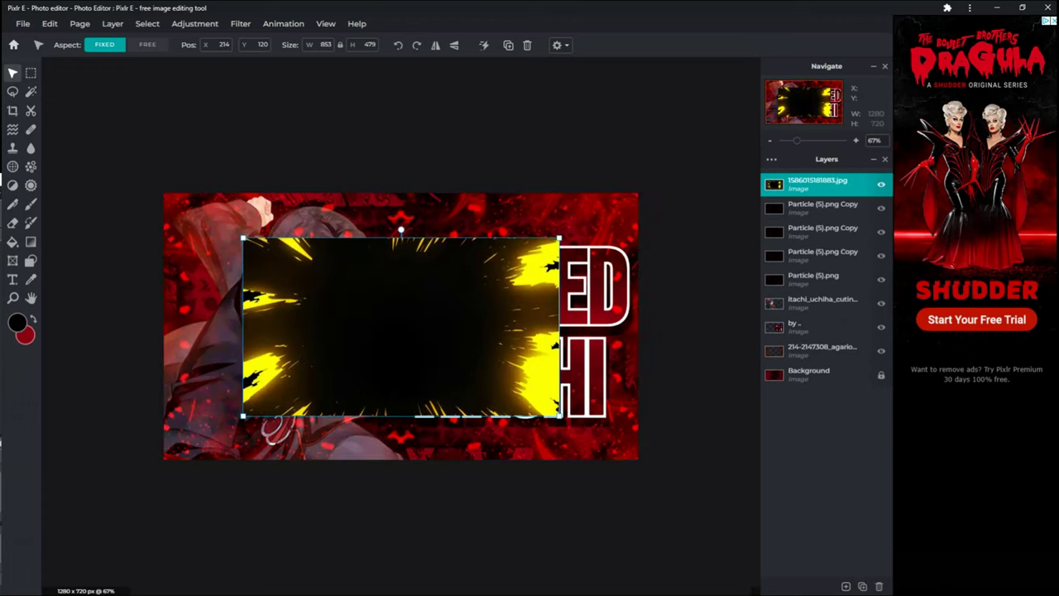
left_click_drag(455, 316, 374, 271)
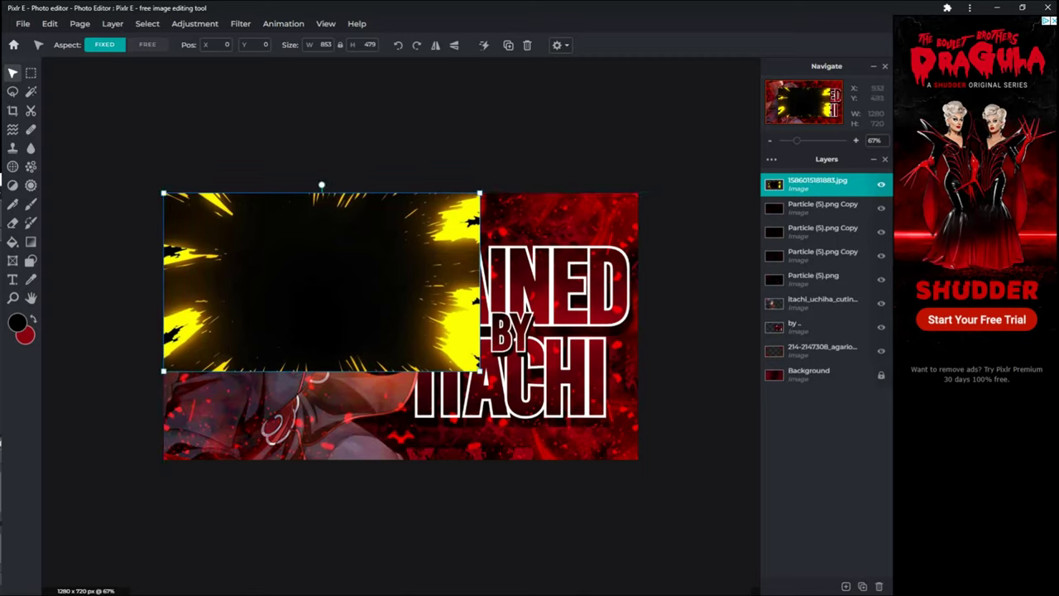
left_click_drag(480, 370, 638, 459)
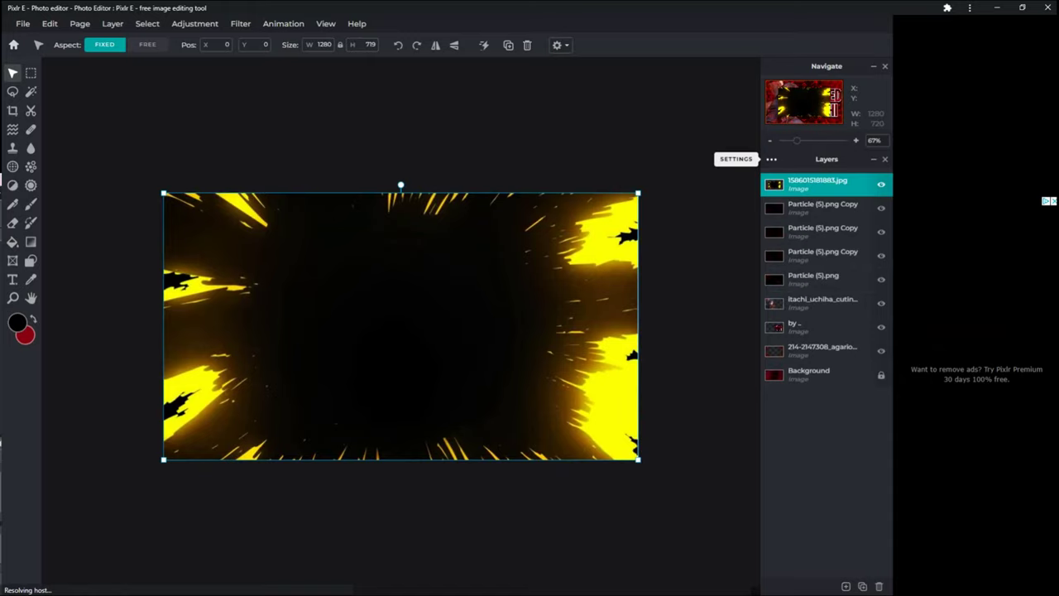
Set the yellow burst layer's blend mode to Screen and move it directly above the Background layer
left_click(771, 159)
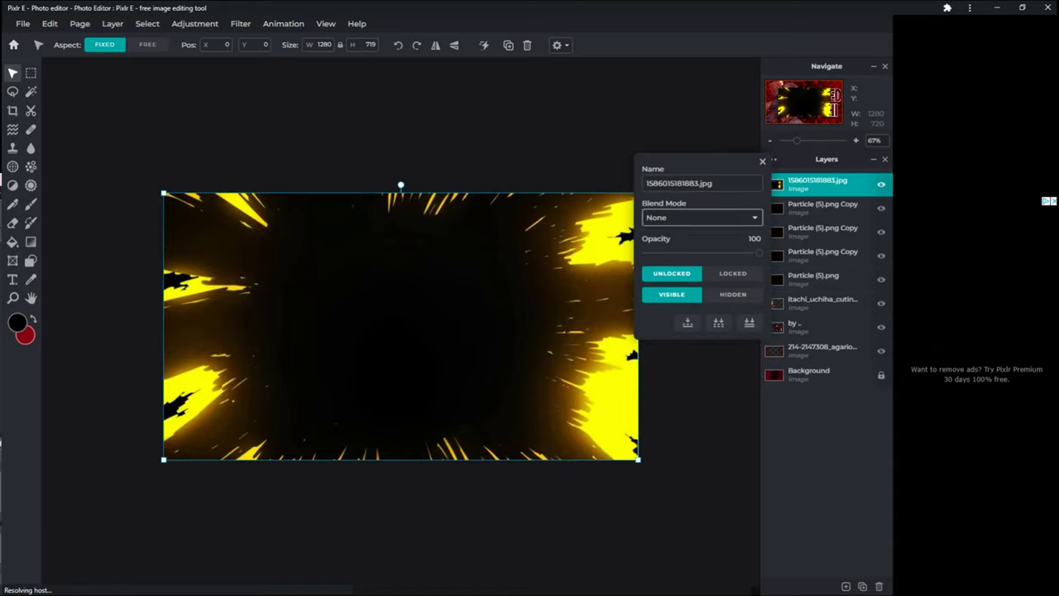
left_click(702, 217)
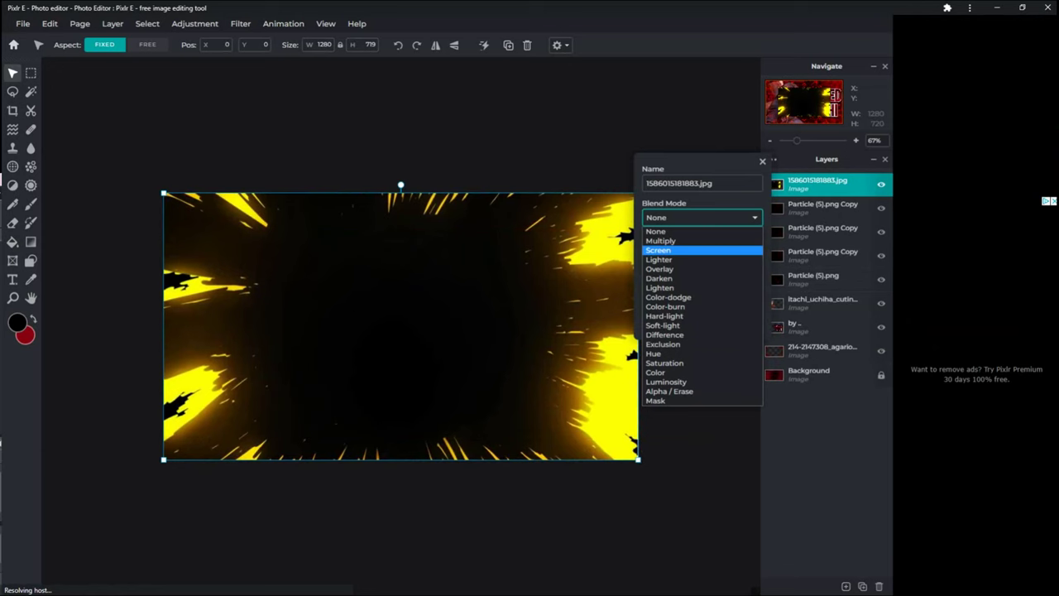
left_click(685, 250)
key("Return")
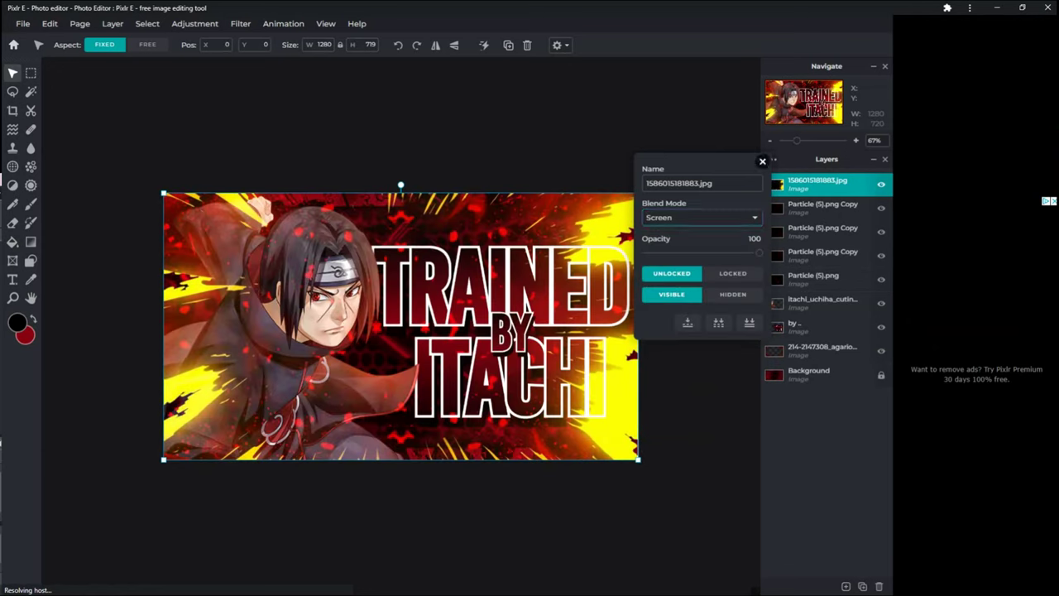
left_click(762, 161)
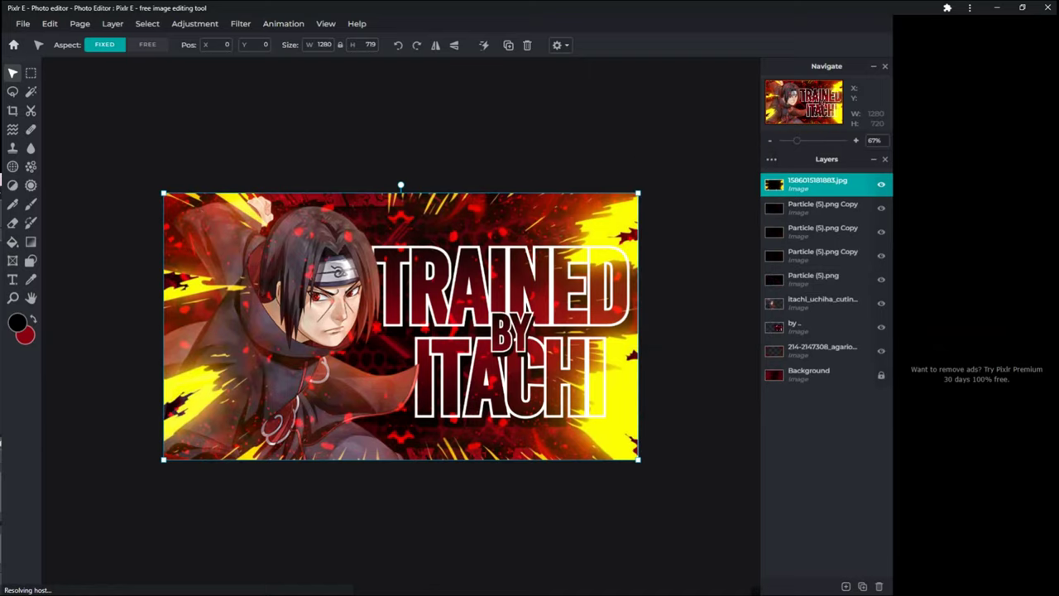
left_click_drag(817, 185, 818, 354)
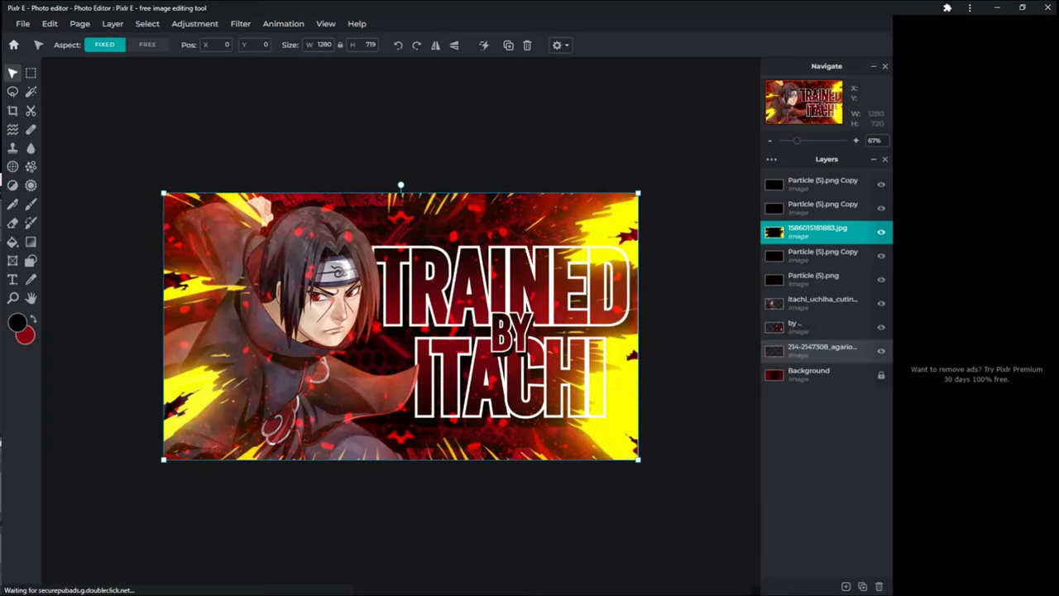
left_click_drag(817, 232, 818, 348)
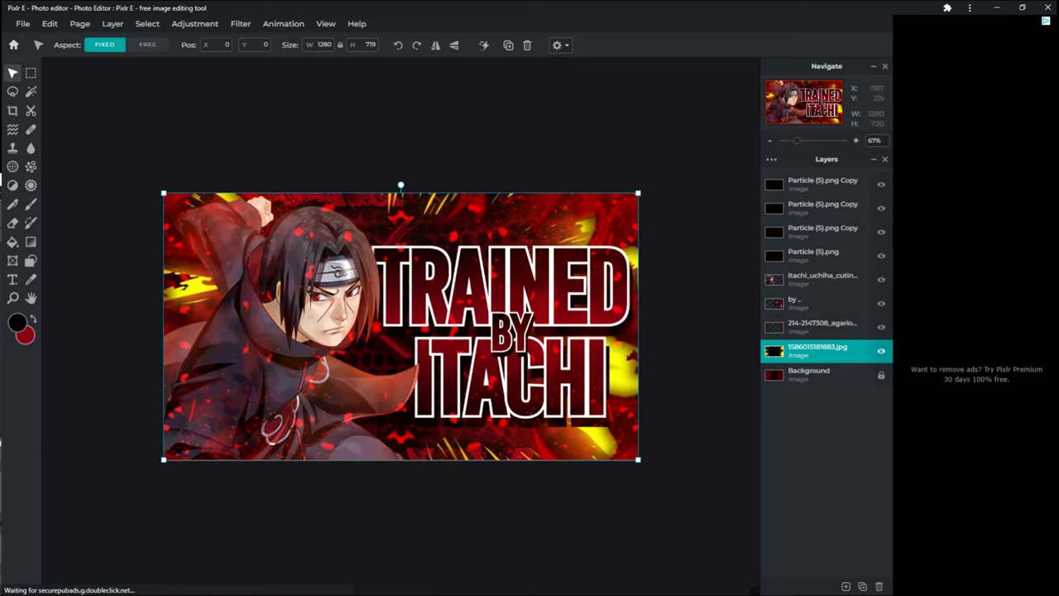
Colorize the yellow burst layer with Hue & saturation at hue 180
left_click(194, 23)
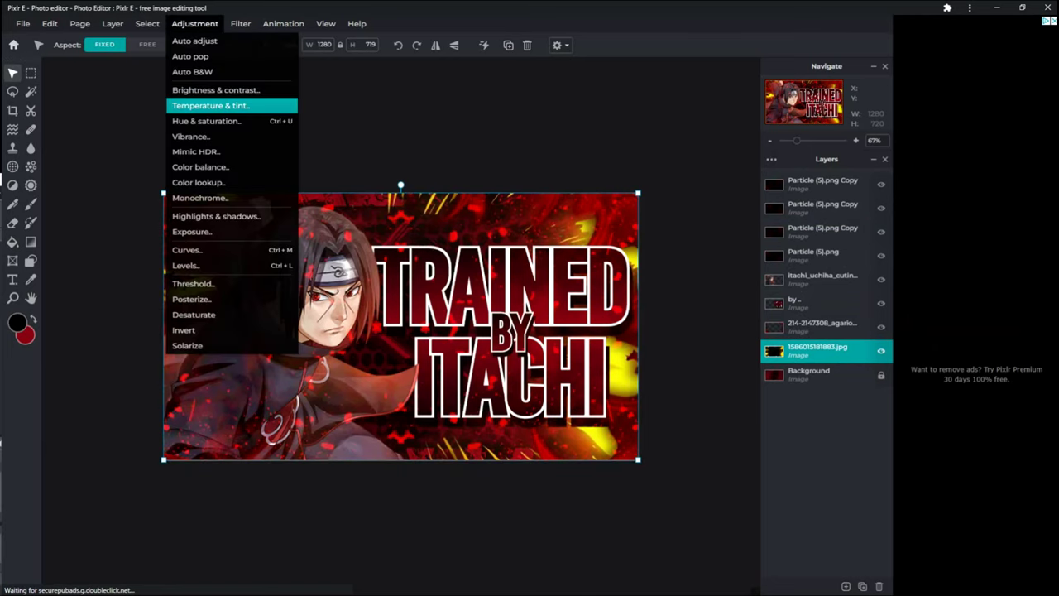
left_click(206, 121)
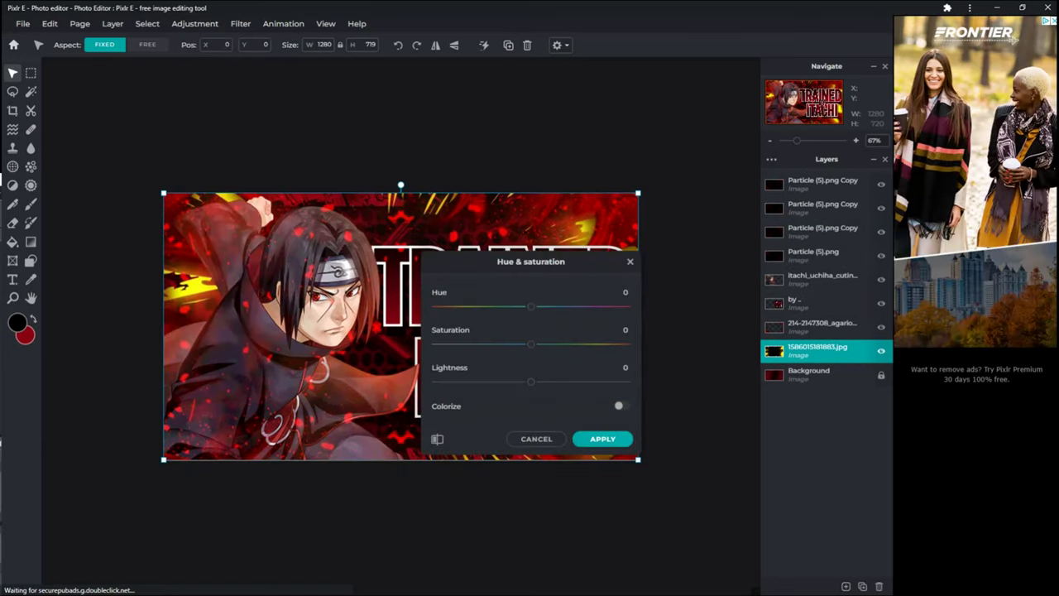
left_click(621, 406)
left_click_drag(531, 307, 626, 306)
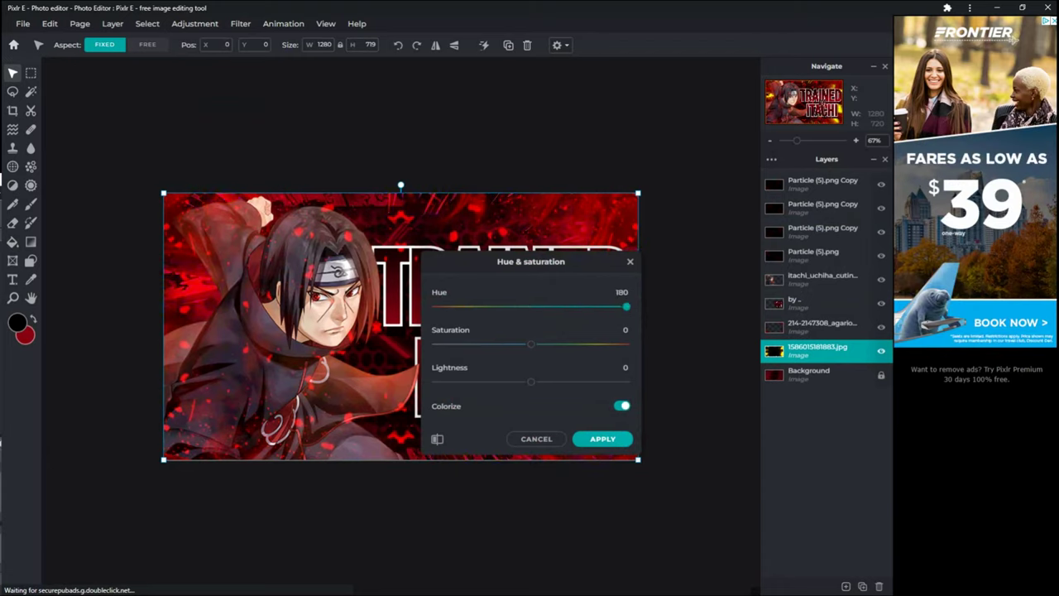
left_click(602, 439)
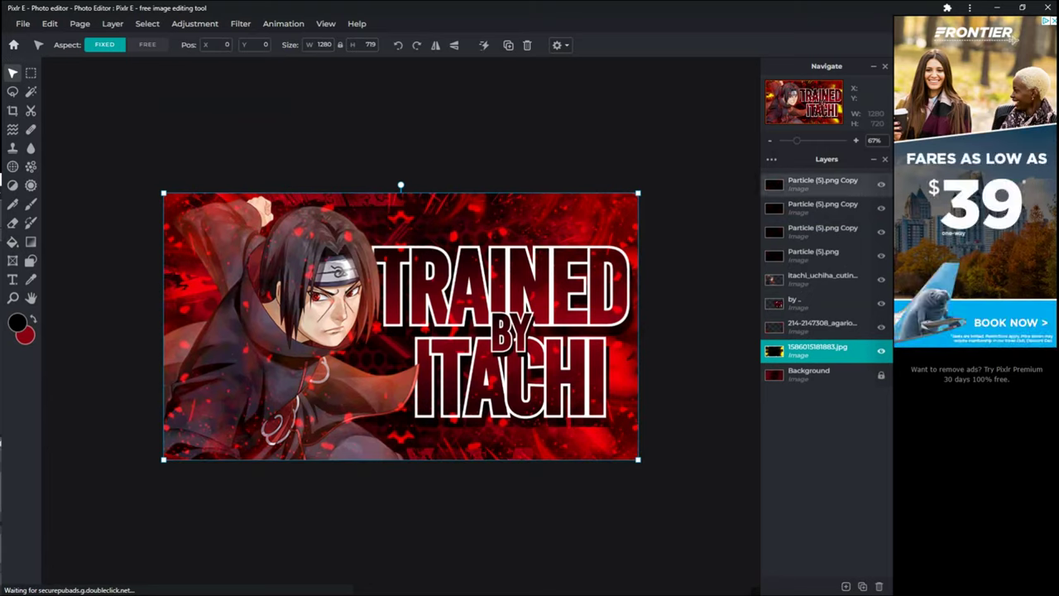
Add the yellow halftone Abstract_-_Rajib_Studio image above all other layers and fit it over the canvas at 1280 × 720
left_click(823, 185)
left_click(846, 586)
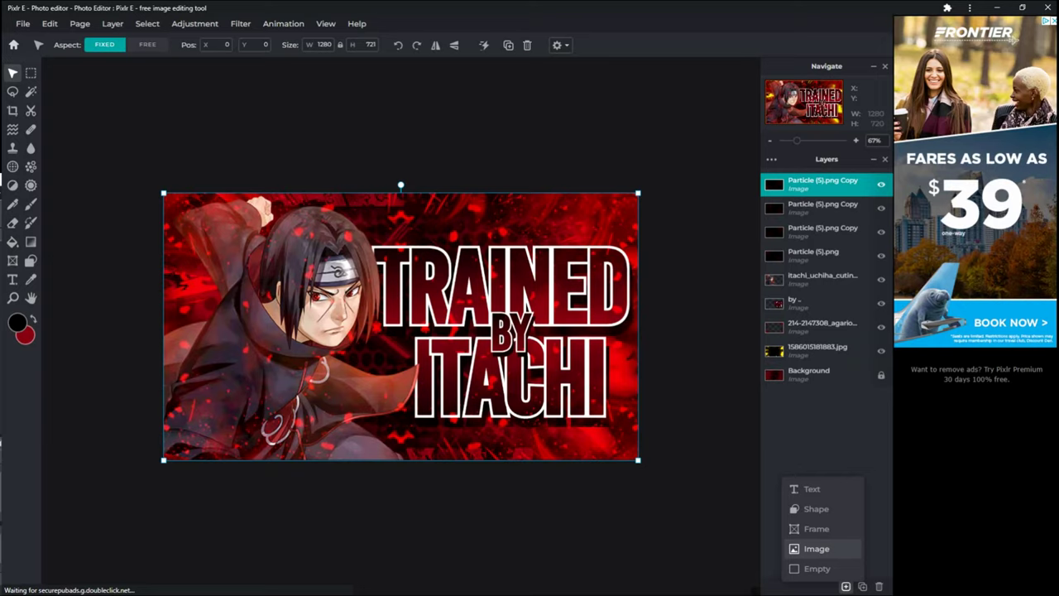
left_click(816, 549)
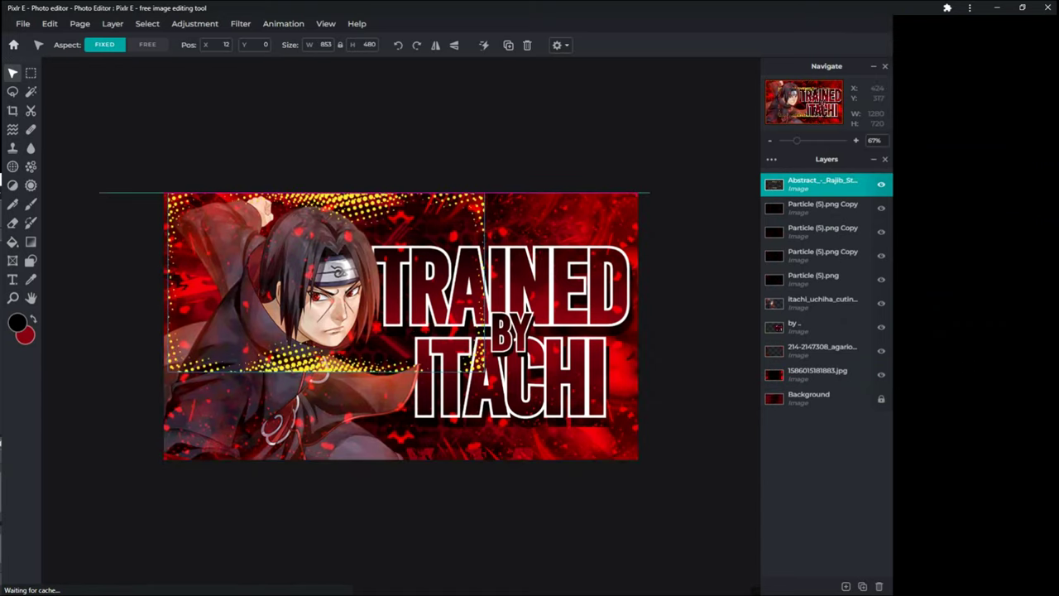
left_click_drag(321, 310, 316, 308)
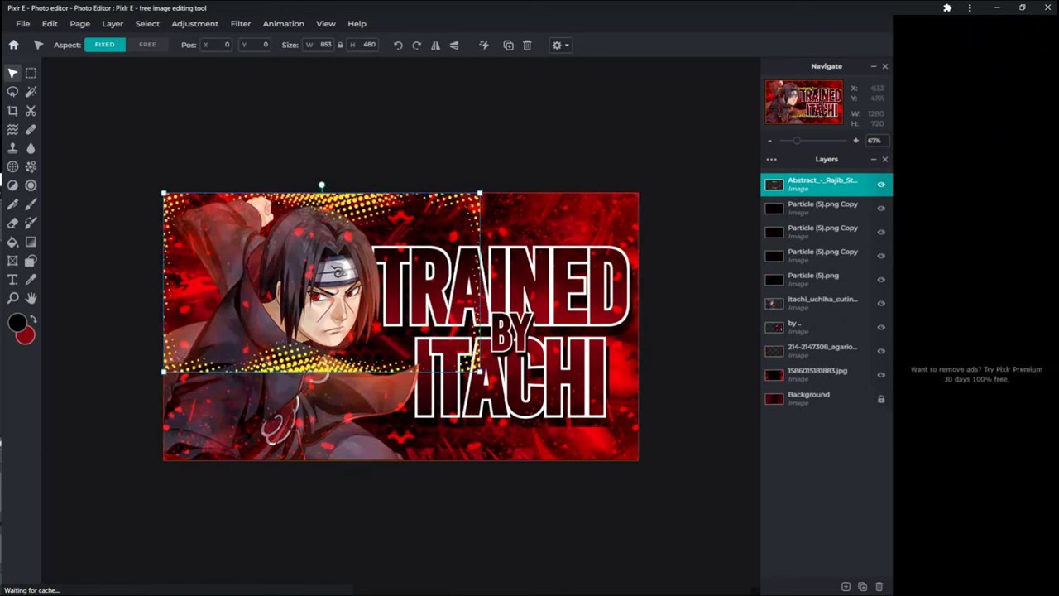
left_click_drag(480, 371, 638, 460)
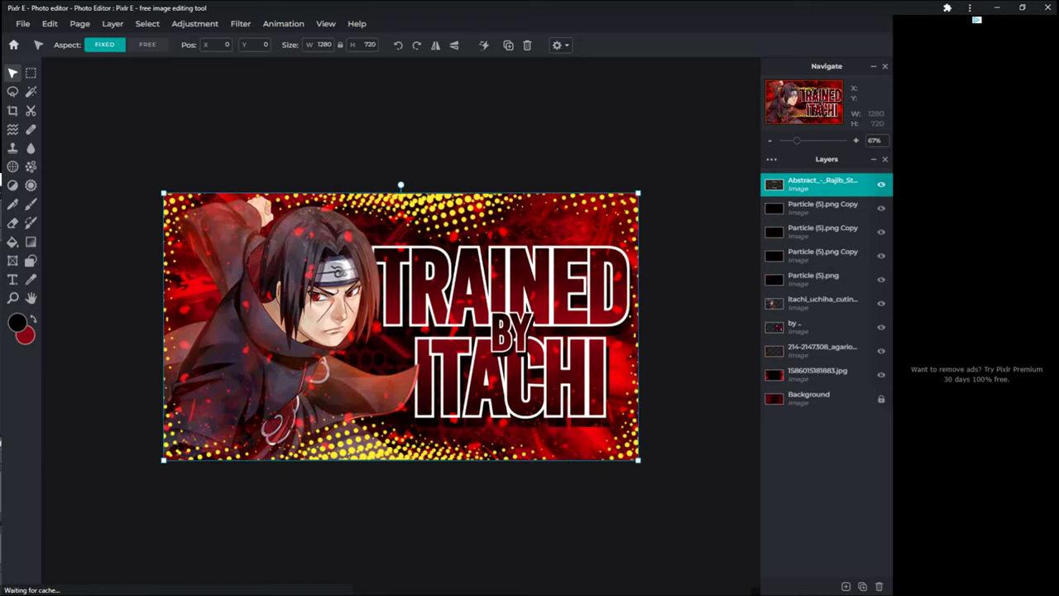
Move the yellow halftone layer directly beneath the Itachi render layer, leaving the Itachi layer selected
left_click_drag(822, 184, 822, 306)
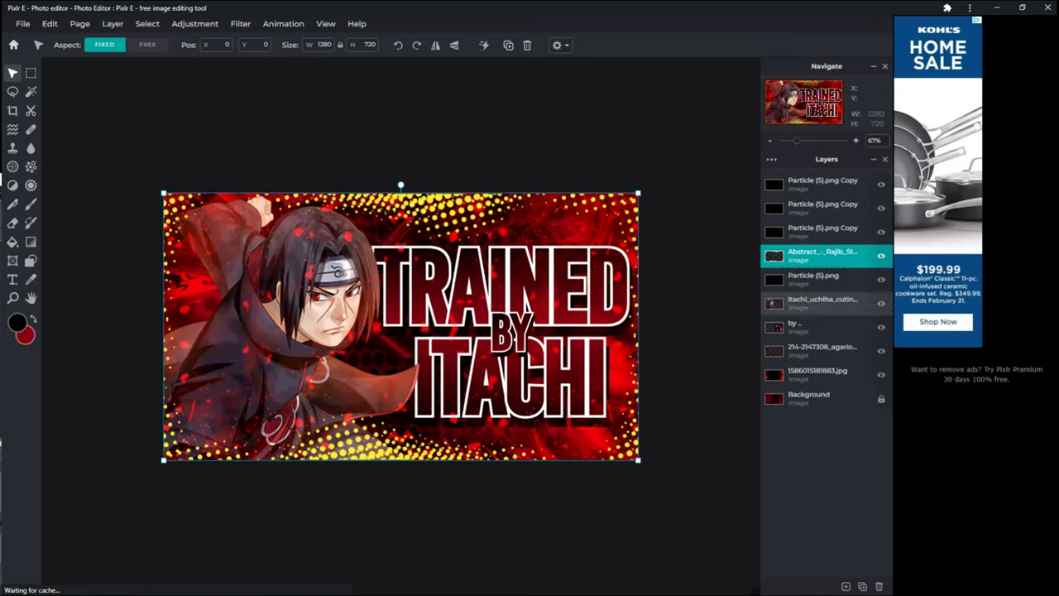
left_click_drag(826, 252, 826, 305)
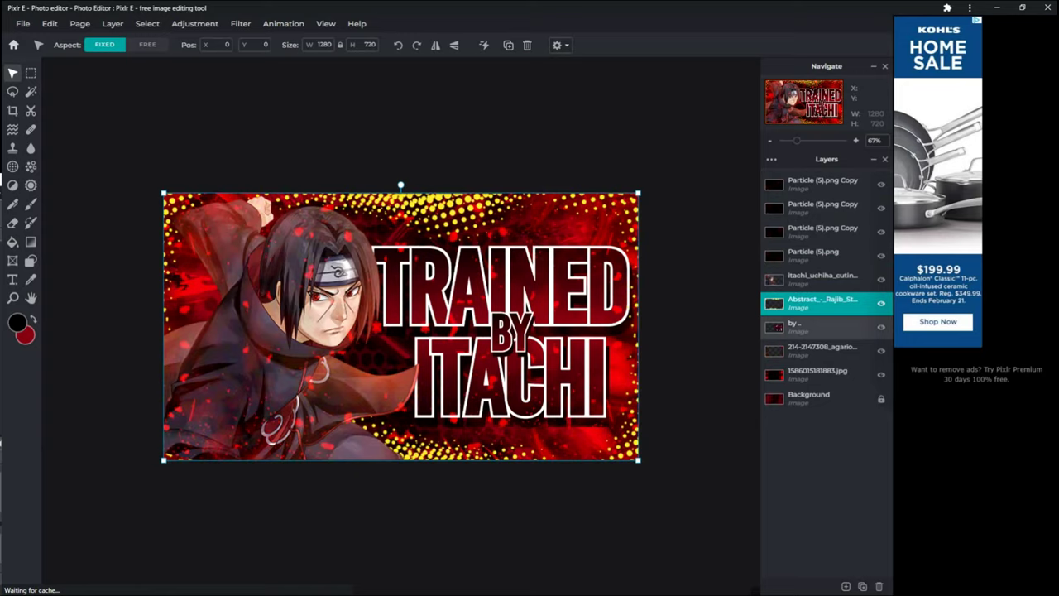
left_click(826, 281)
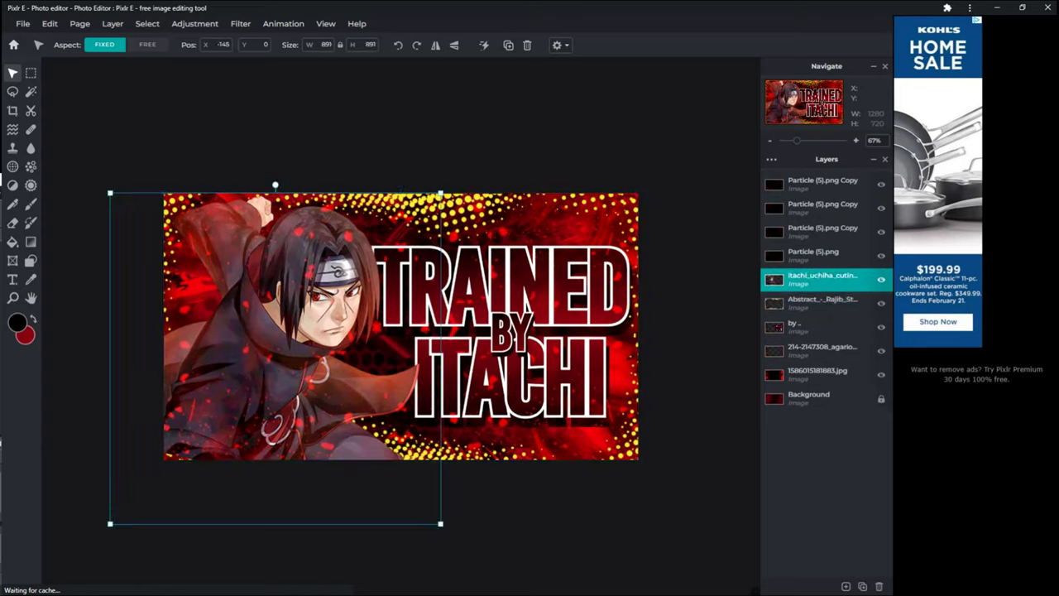
left_click(826, 303)
left_click(827, 280)
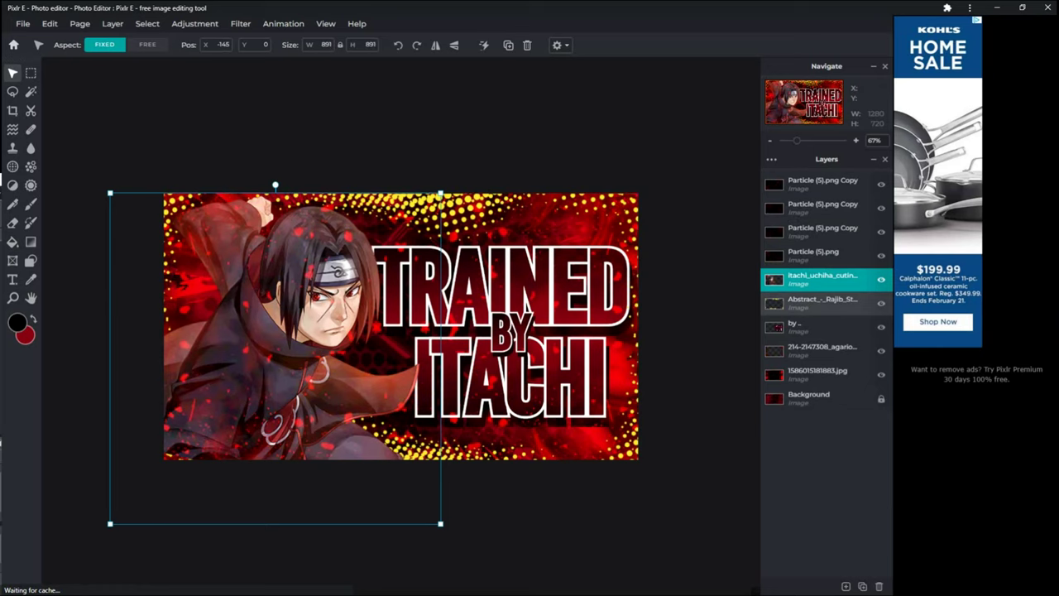
Colorize the yellow halftone layer with Hue & saturation at hue 180
left_click(827, 304)
left_click(826, 327)
left_click(826, 303)
left_click(826, 281)
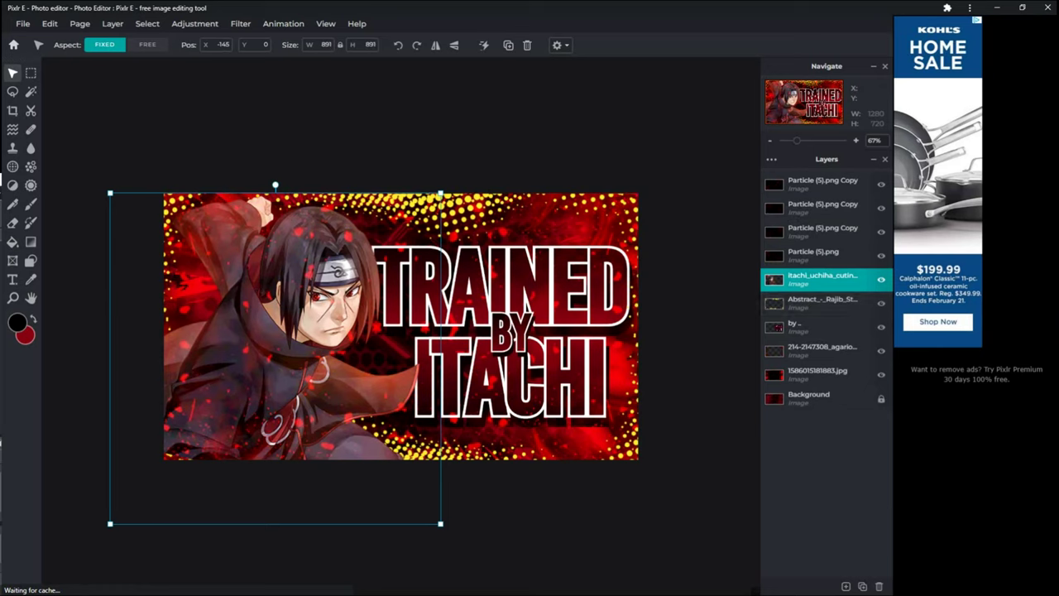
left_click(824, 303)
left_click(194, 23)
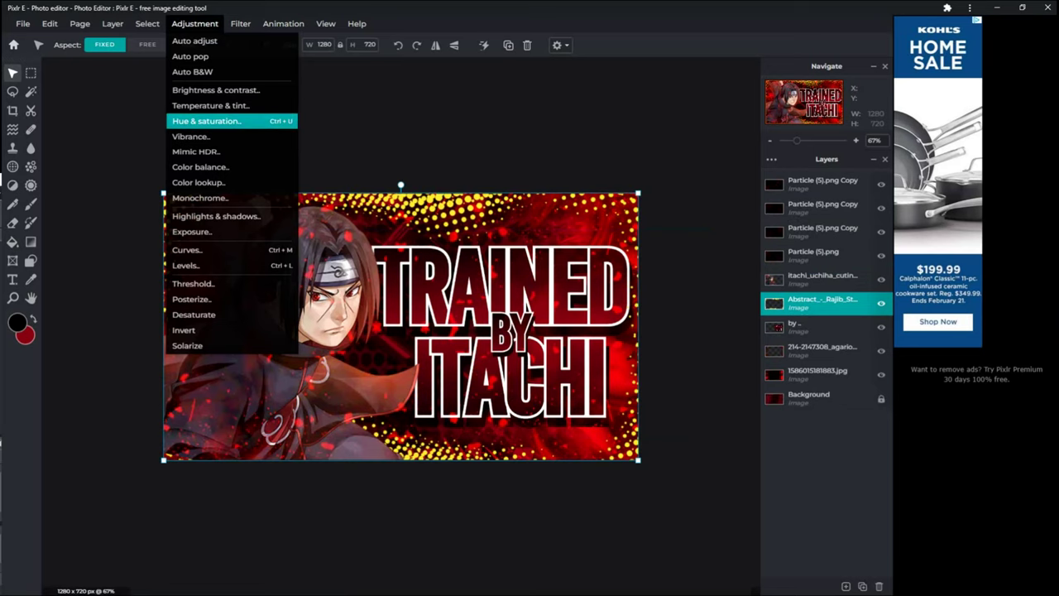
left_click(207, 121)
left_click(619, 405)
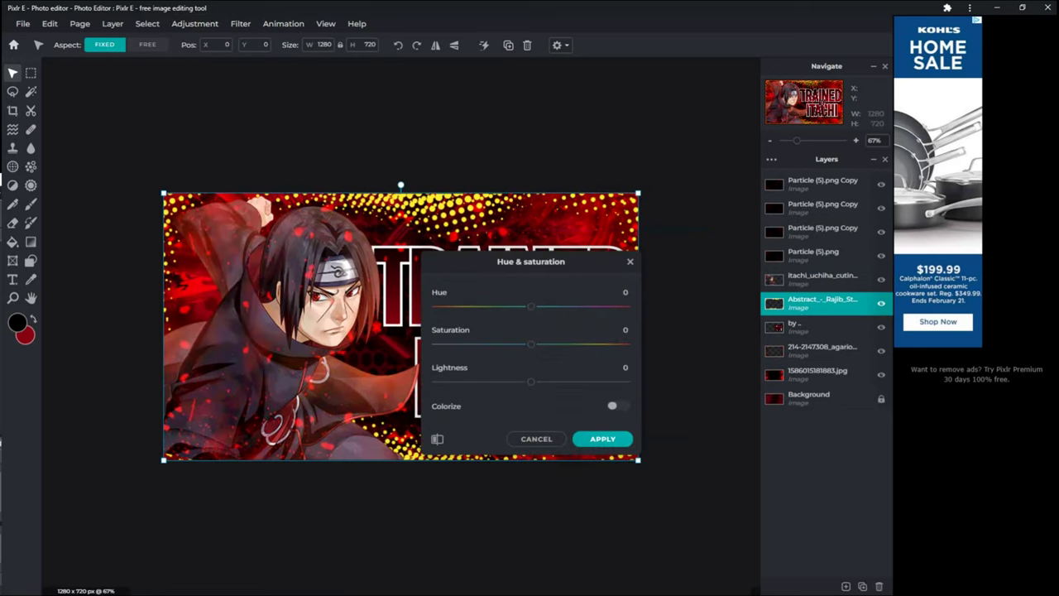
left_click_drag(532, 306, 627, 306)
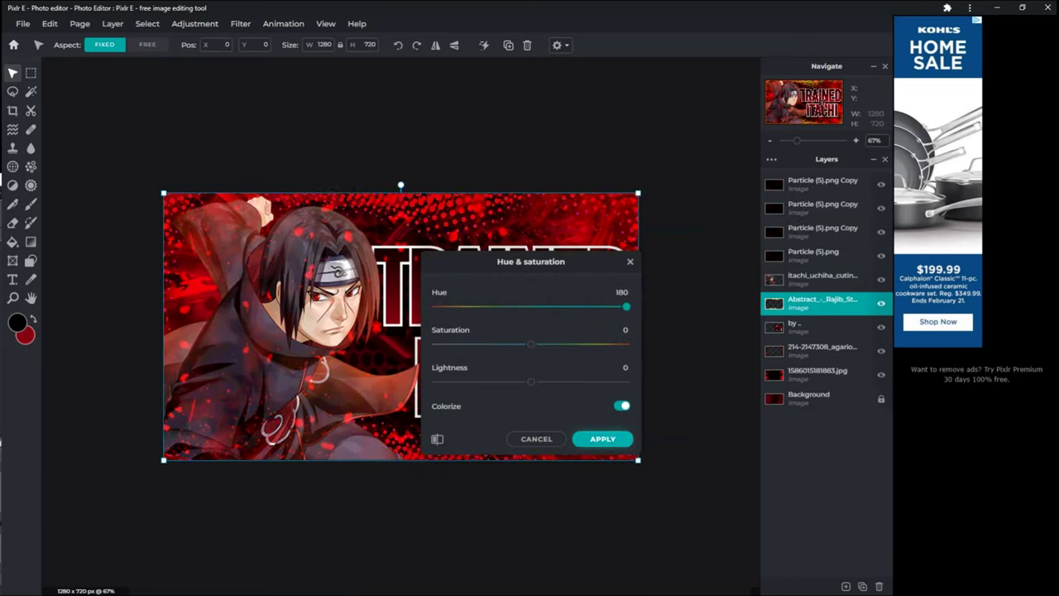
left_click(602, 438)
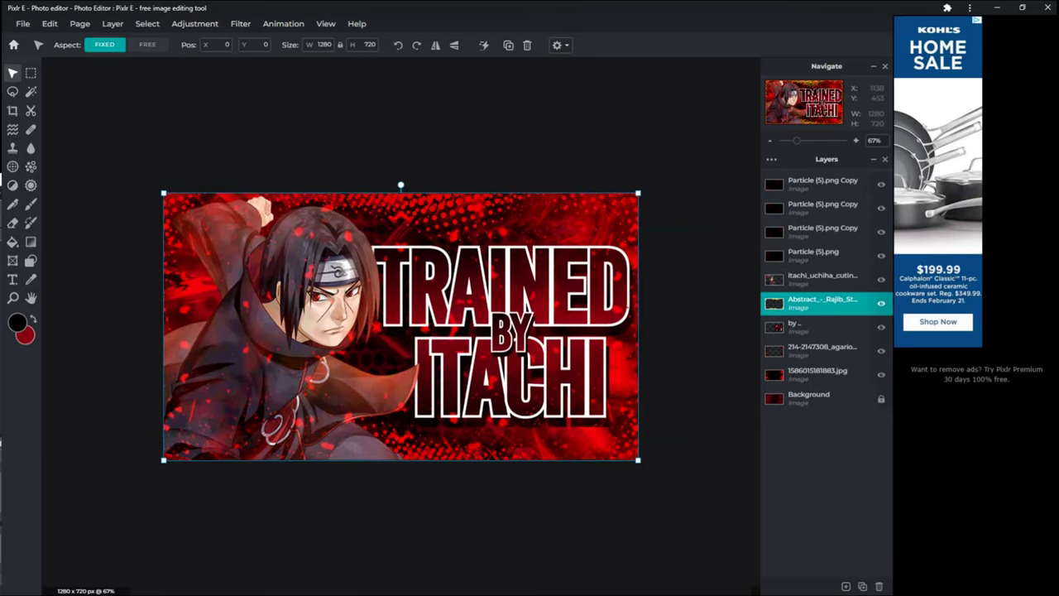
Add the Effect (3) image from the PACK GFX MANGA-ANIME Effect folder above all other layers and fit it over the canvas at 1280 × 725
left_click(823, 184)
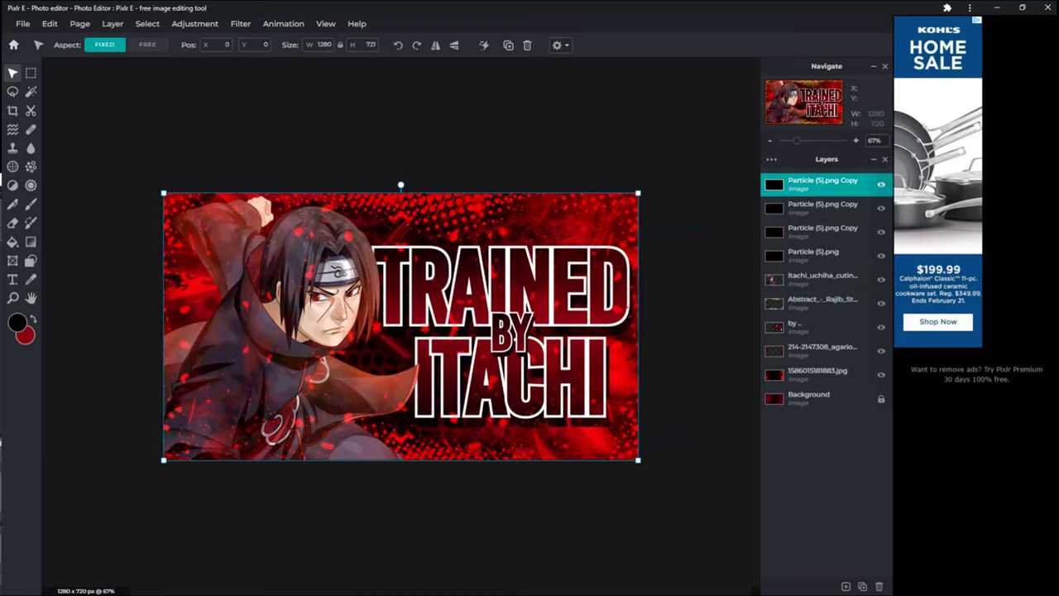
left_click(846, 586)
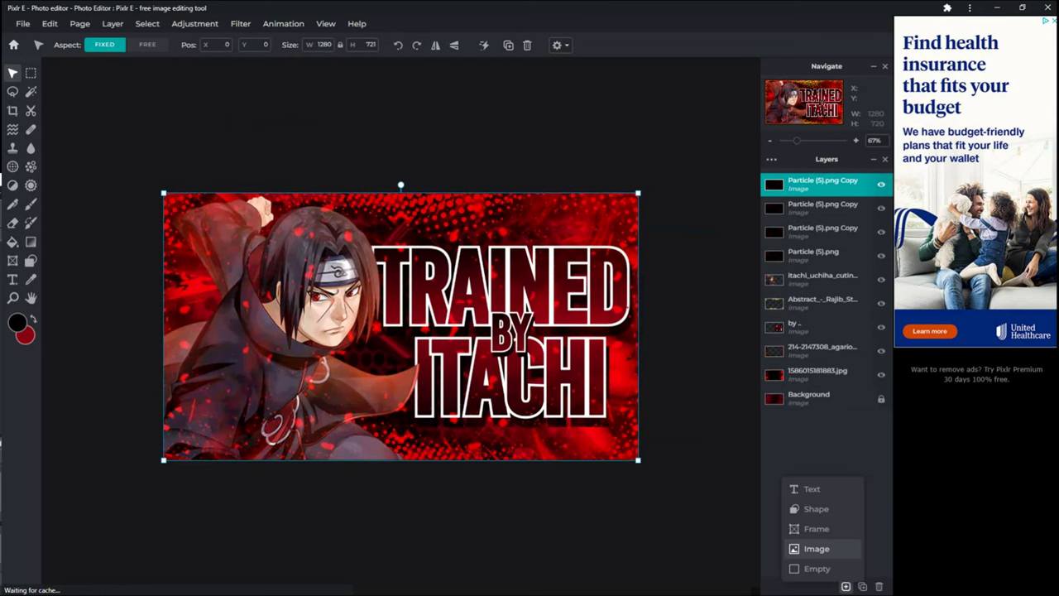
left_click(816, 548)
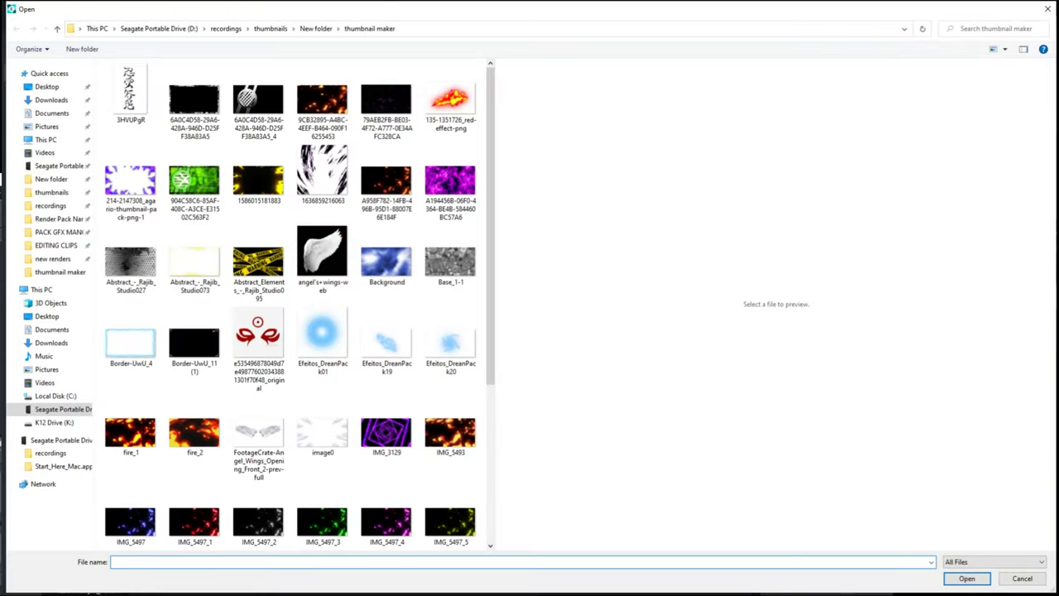
scroll(386, 215, "down", 3)
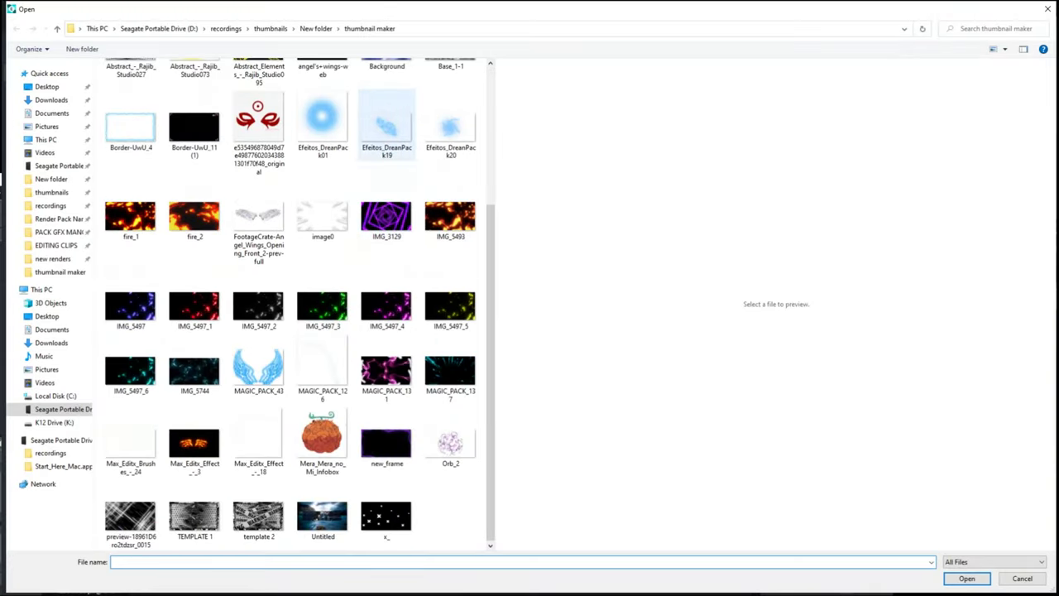
left_click(322, 214)
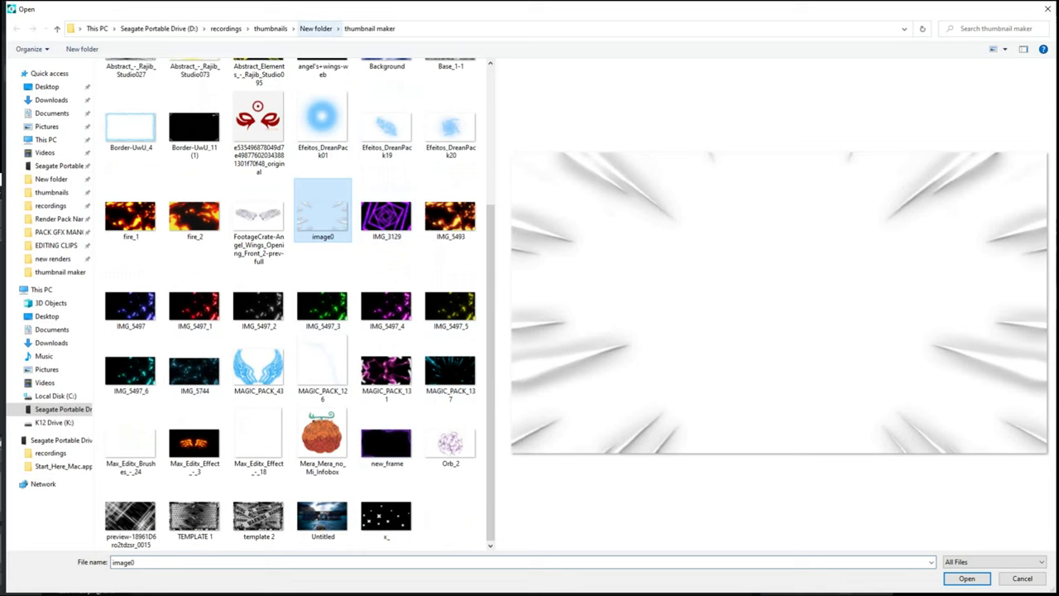
left_click(316, 28)
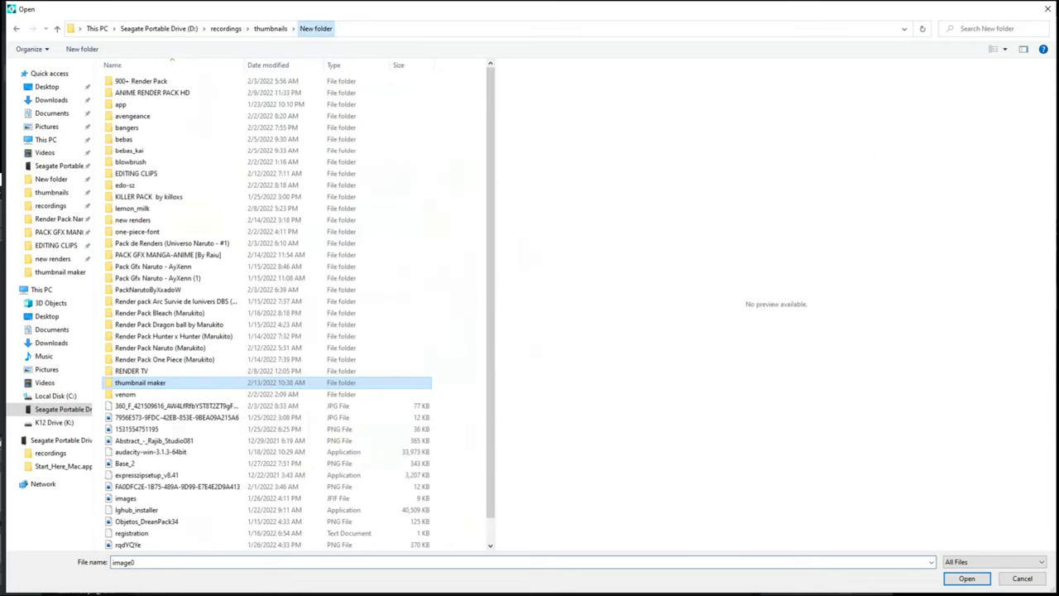
left_click(168, 254)
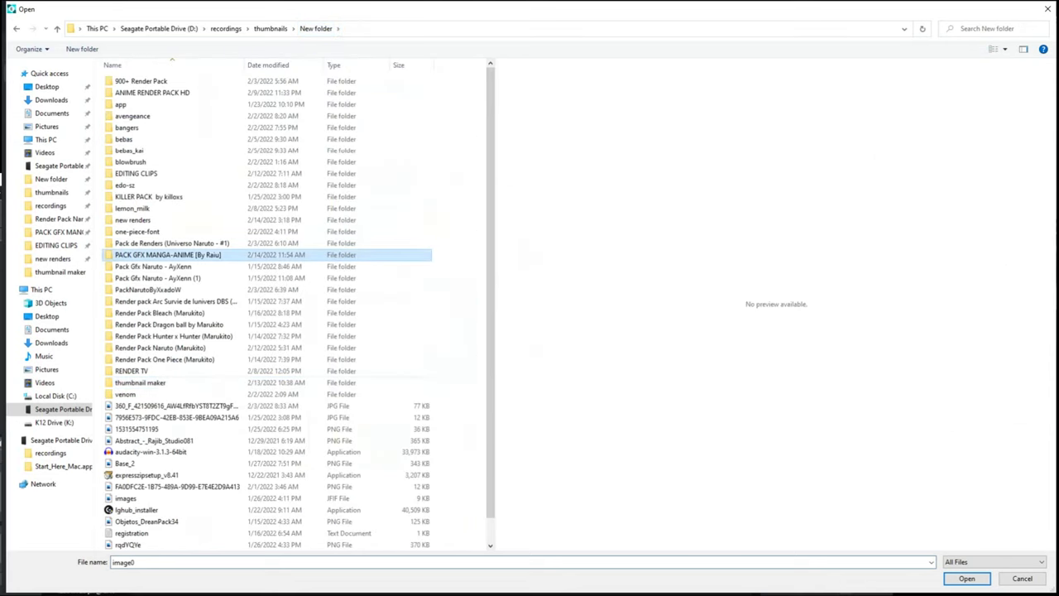
double_click(168, 255)
left_click(261, 95)
double_click(260, 93)
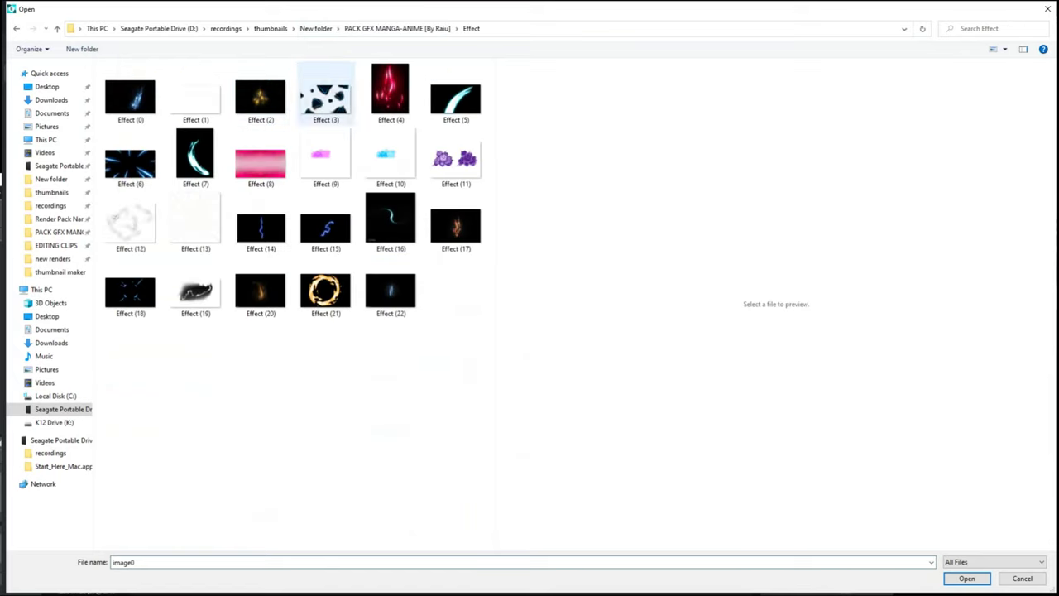
left_click(325, 95)
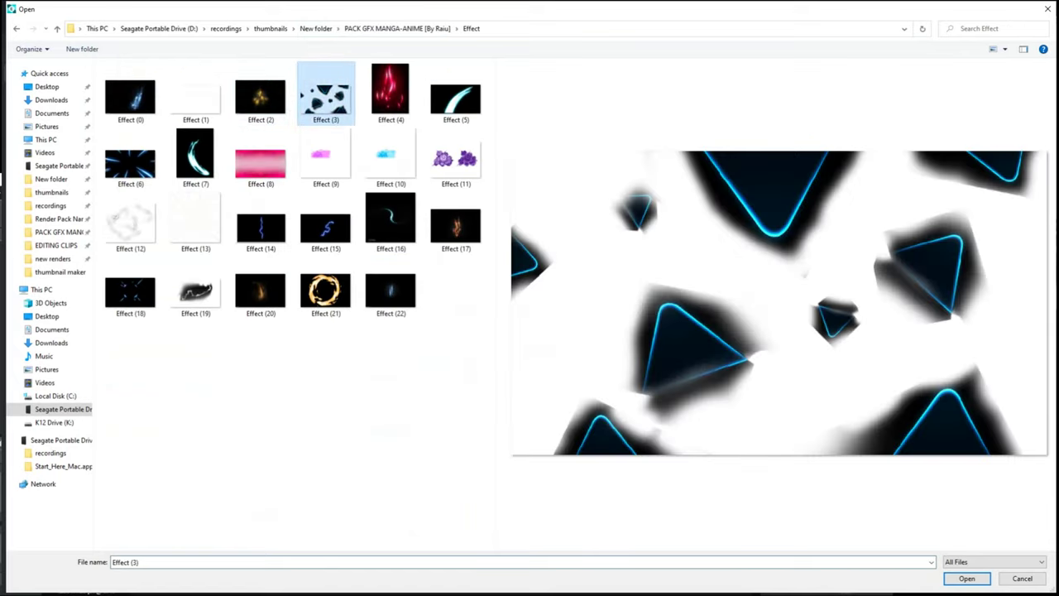
left_click(967, 578)
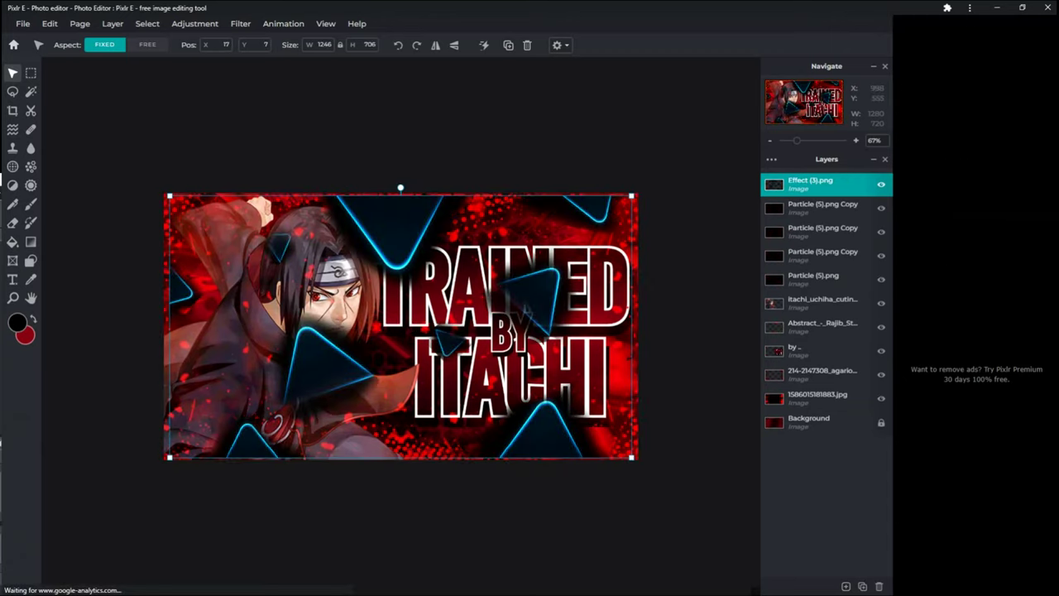
mouse_move(533, 398)
left_mouse_down()
mouse_move(518, 400)
mouse_move(530, 403)
left_mouse_up()
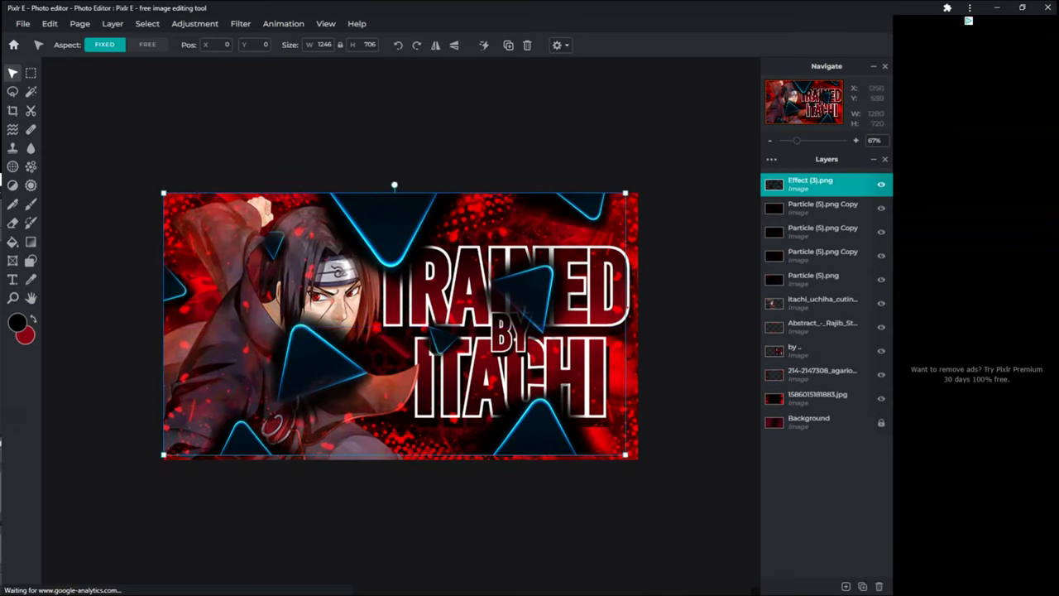
left_click_drag(627, 454, 638, 462)
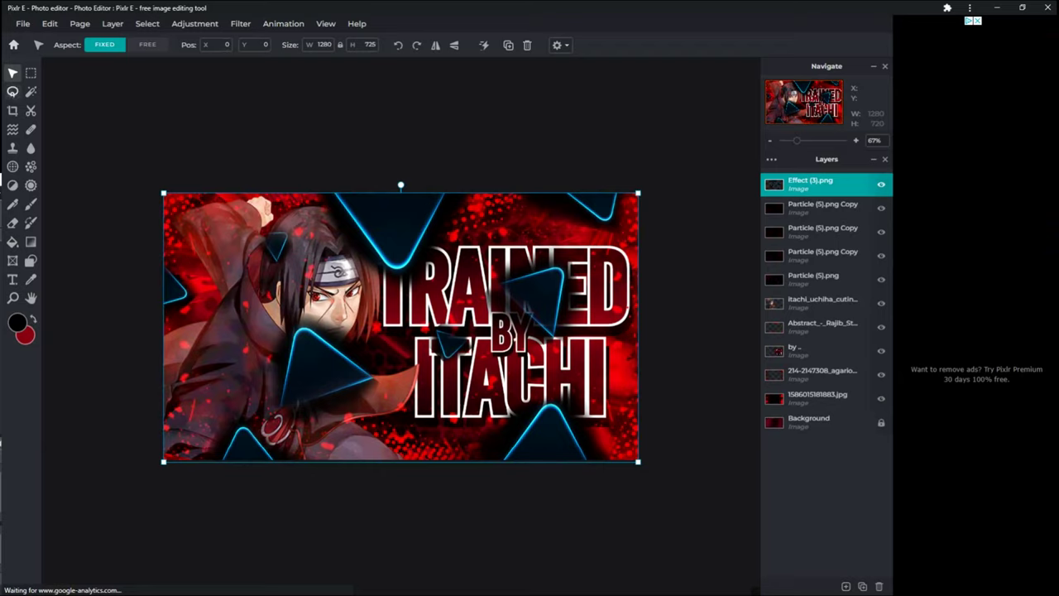
Lasso the large blue triangle at the canvas's upper middle on the Effect (3) layer, move it off the canvas and deselect
left_click(12, 92)
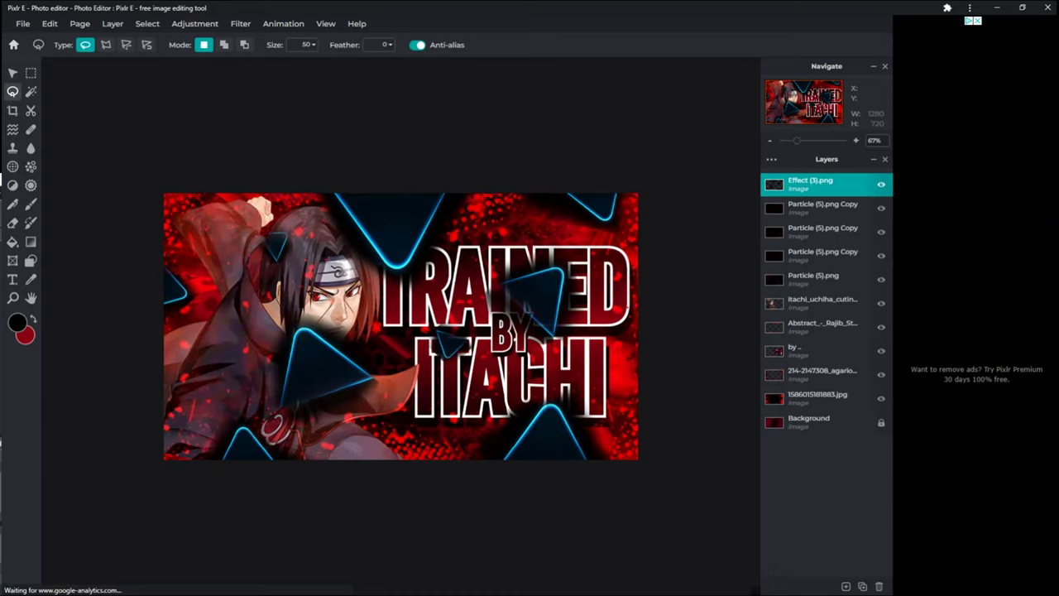
left_click_drag(323, 195, 473, 194)
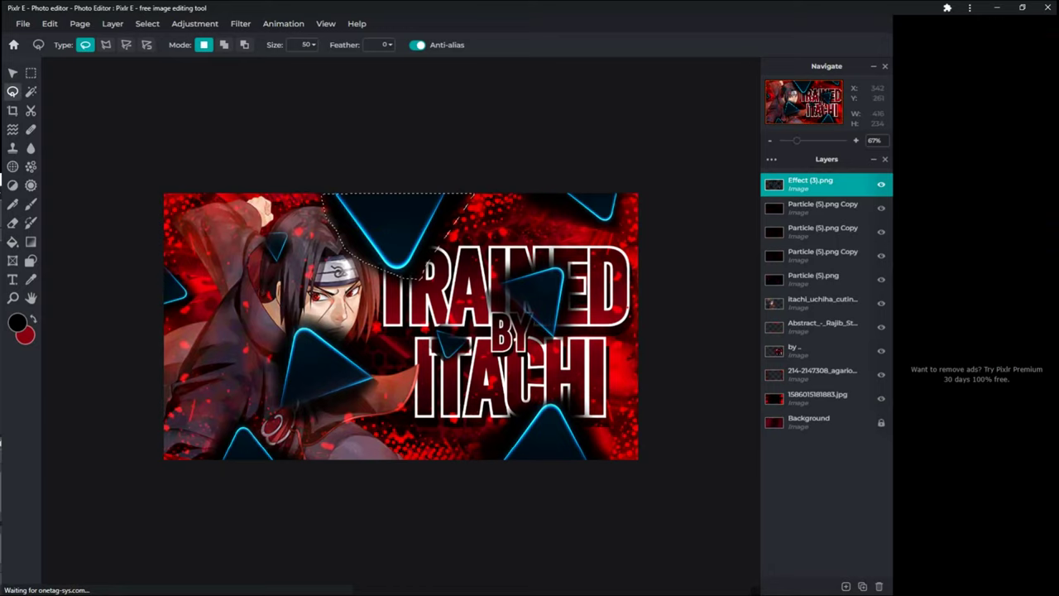
key("v")
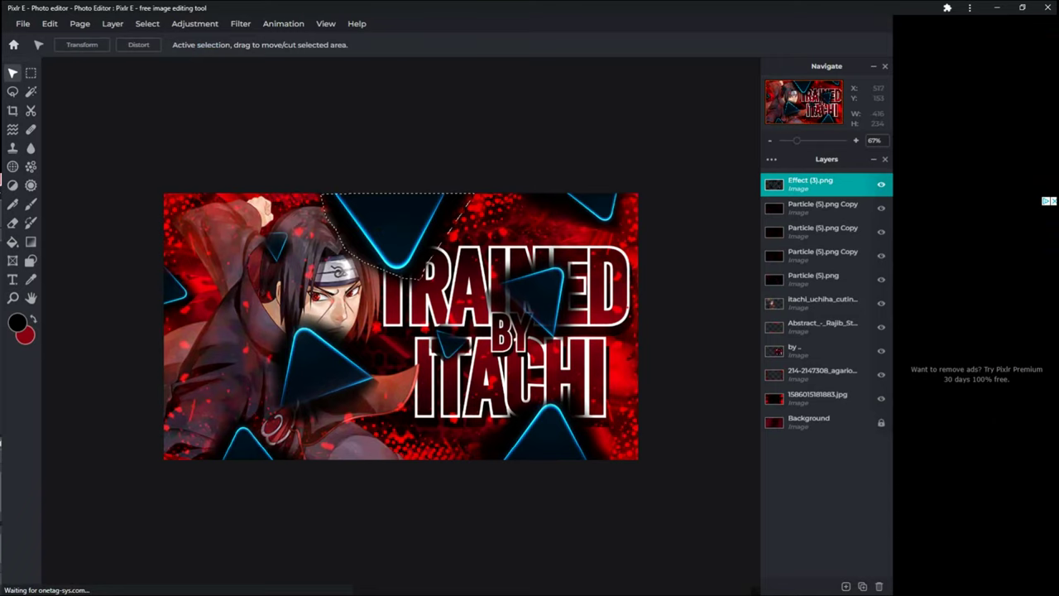
left_click_drag(389, 232, 554, 101)
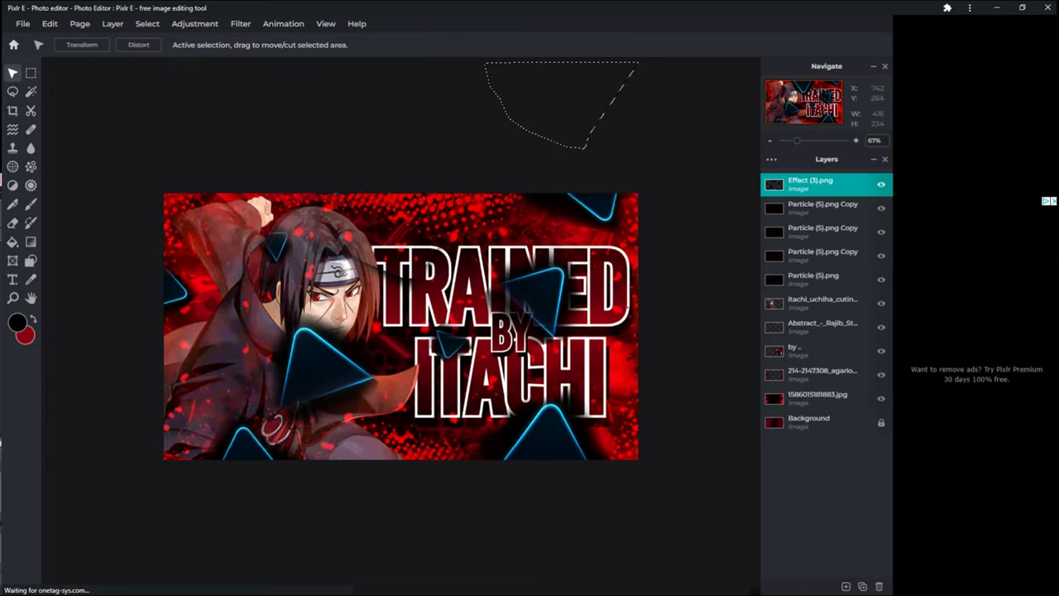
key("ctrl+d")
Lasso the blue triangle below the ITACHI title text, move it down off the canvas and clear the selection
key("l")
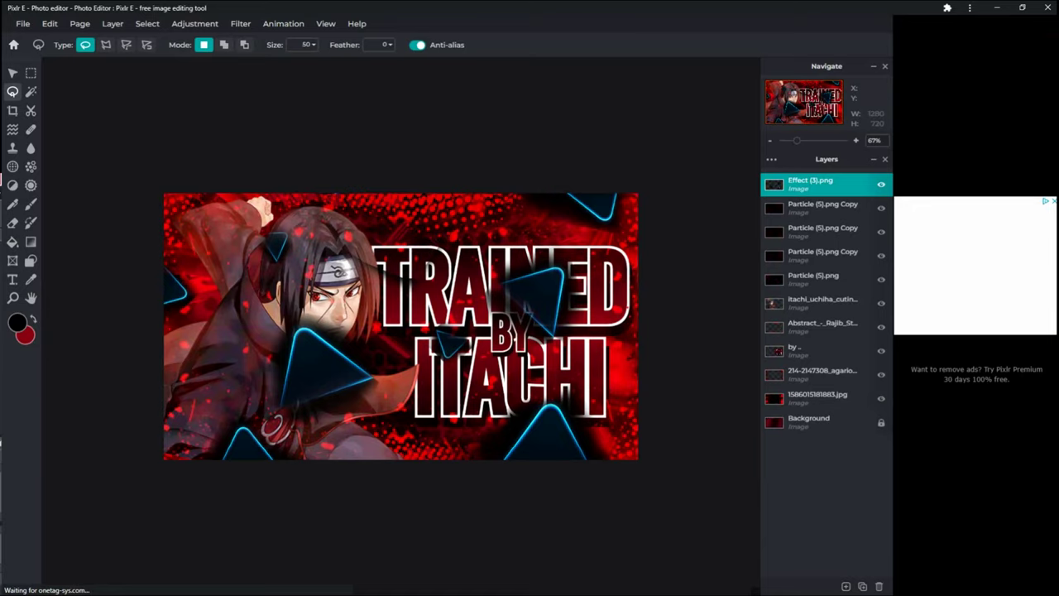
mouse_move(478, 460)
left_mouse_down()
mouse_move(559, 401)
mouse_move(586, 414)
left_mouse_up()
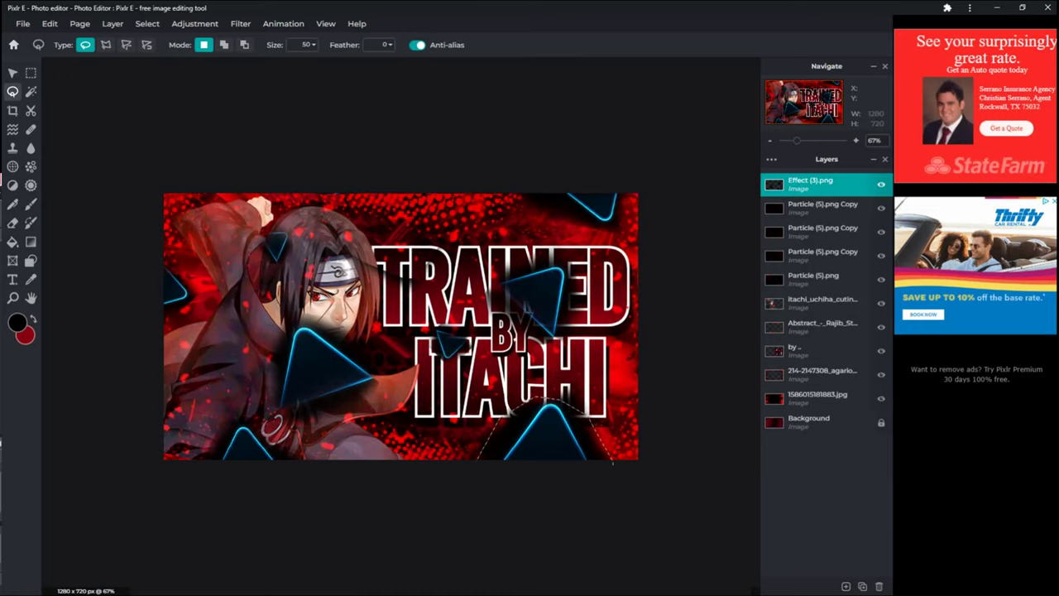
left_click_drag(613, 463, 613, 464)
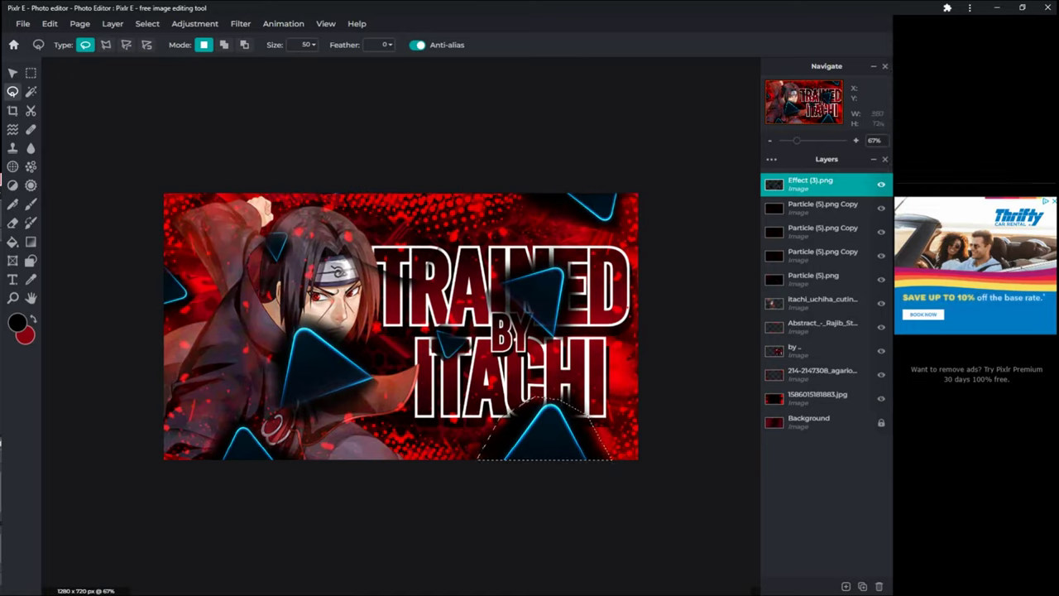
key("v")
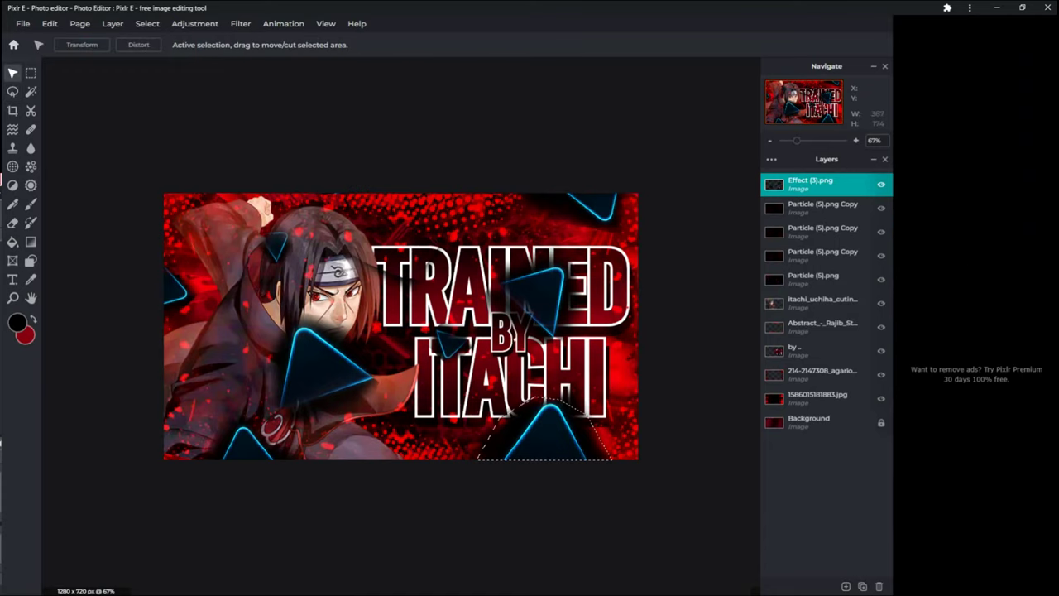
left_click_drag(546, 431, 575, 469)
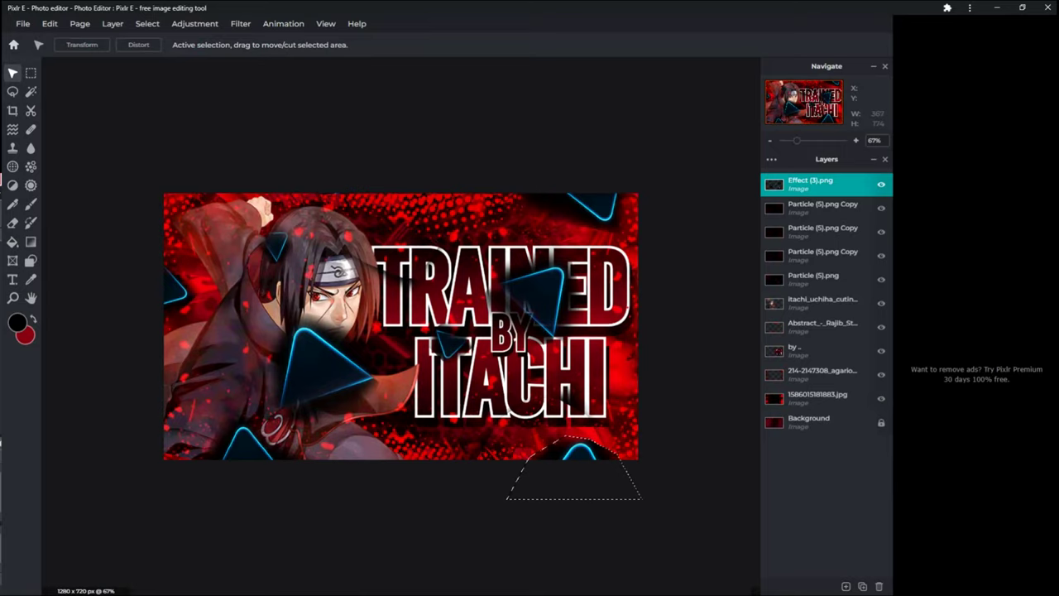
key("ctrl+z")
Lasso the blue triangle covering the word TRAINED and move it off the canvas to the right
key("l")
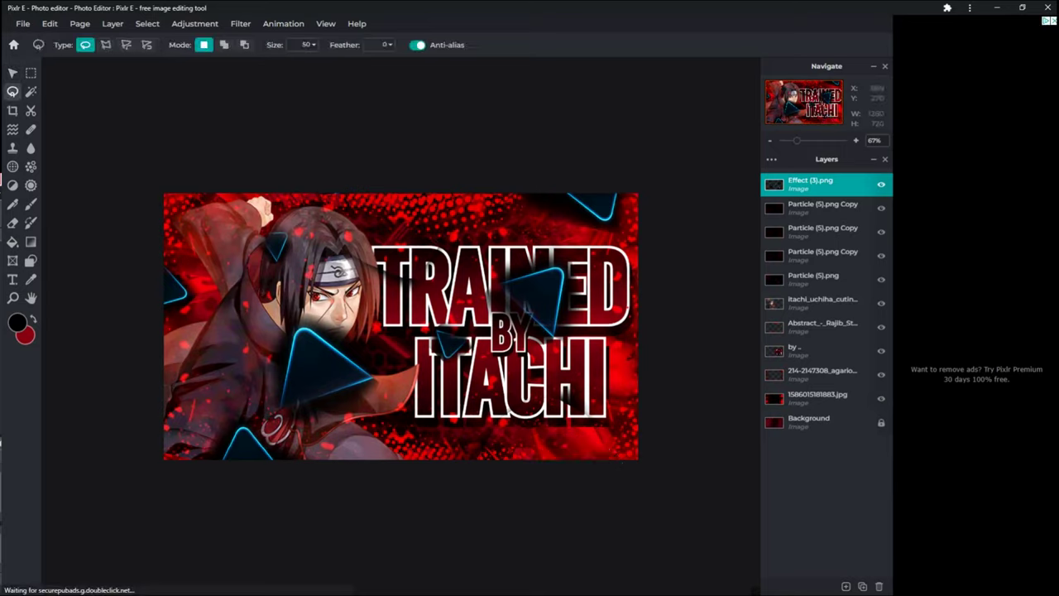
left_click_drag(493, 294, 480, 328)
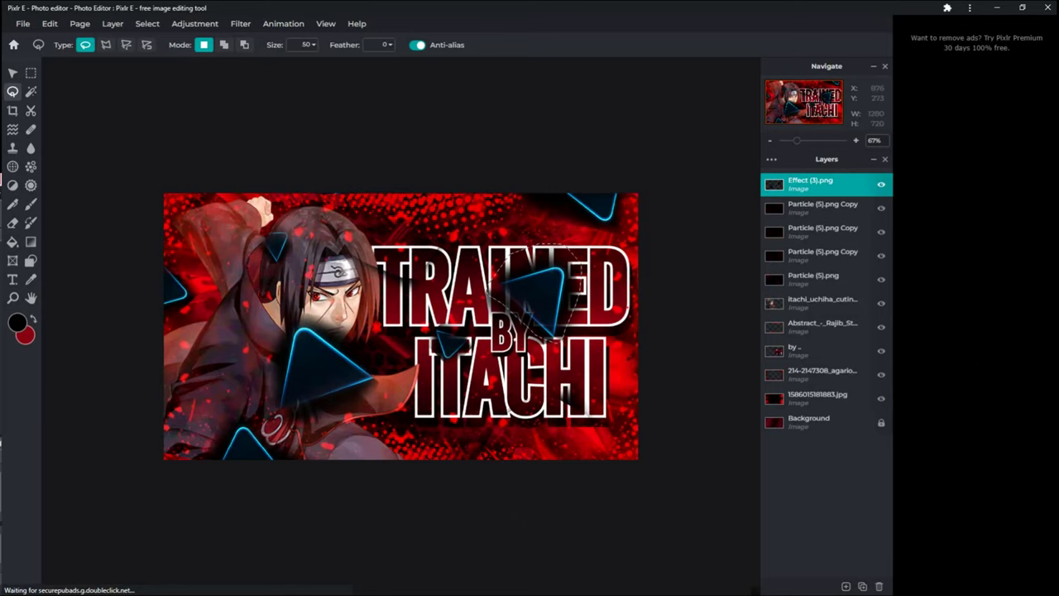
left_click_drag(491, 299, 488, 294)
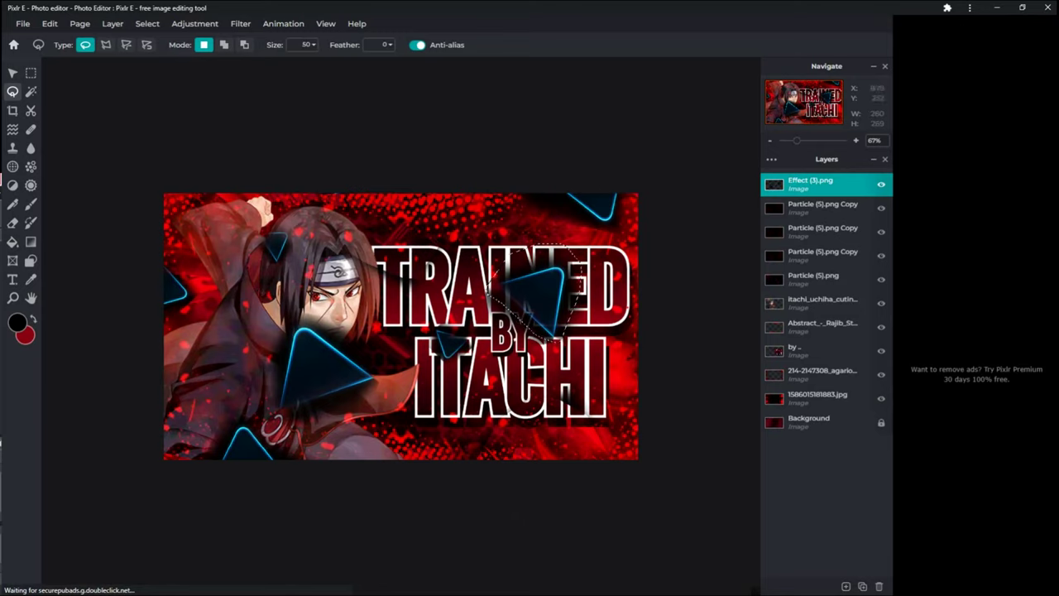
key("v")
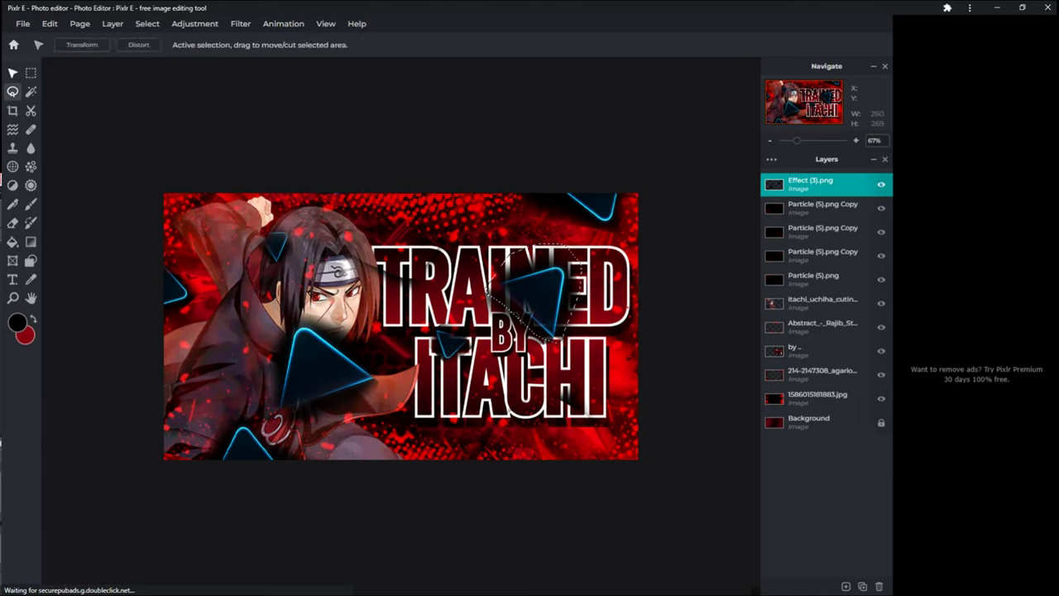
left_click_drag(526, 294, 743, 351)
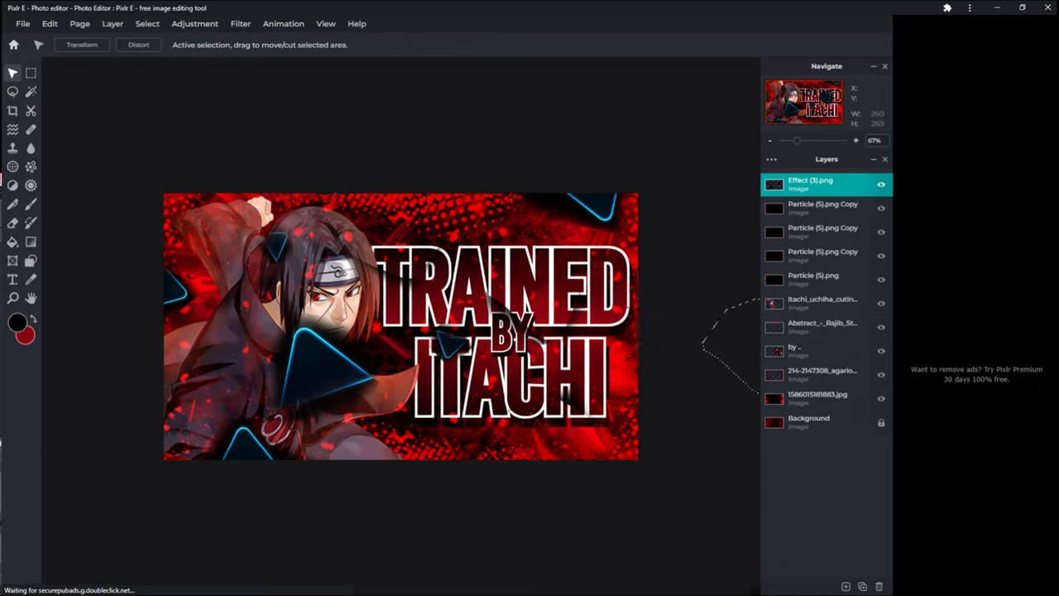
Move the Effect (3) layer directly beneath the Itachi render layer, leaving the Itachi layer selected
left_click_drag(819, 183, 819, 326)
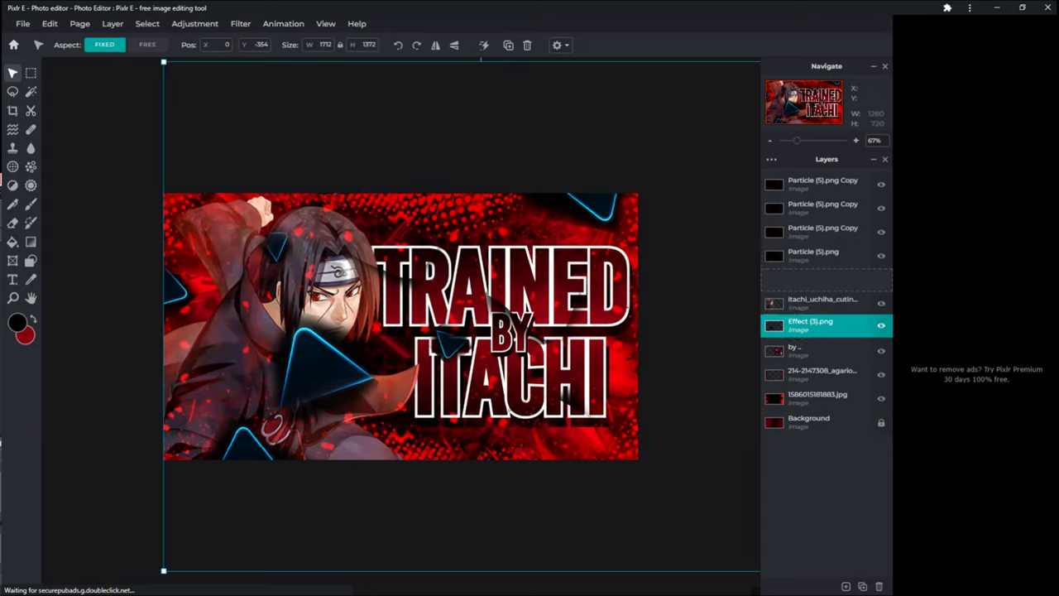
left_click_drag(820, 326, 819, 303)
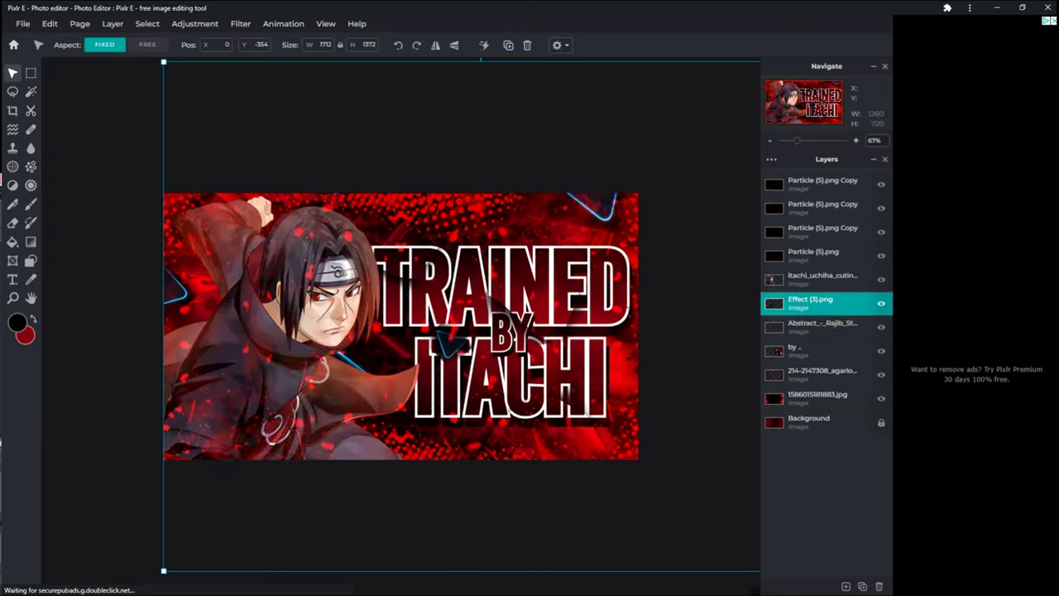
left_click(822, 327)
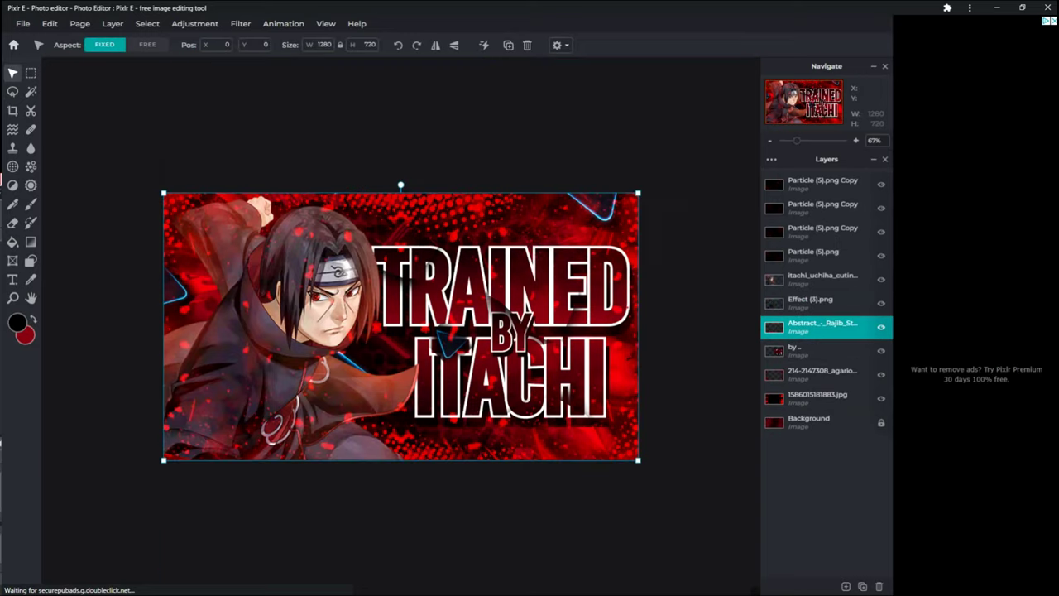
left_click(819, 303)
left_click(819, 278)
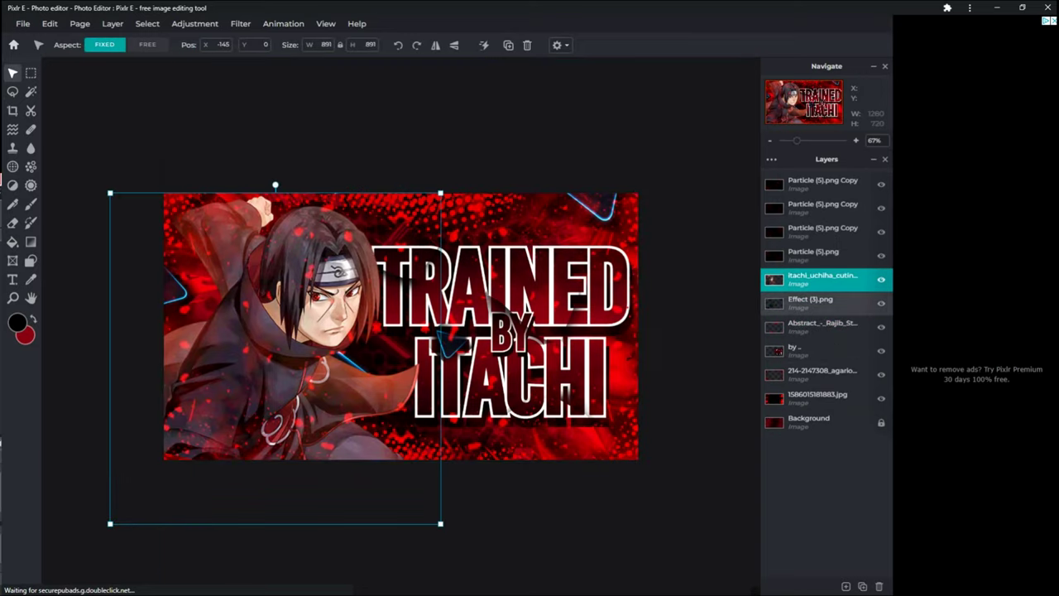
Colorize the Effect (3) layer with the Hue & saturation adjustment, setting its hue to 180
left_click(819, 303)
left_click(819, 327)
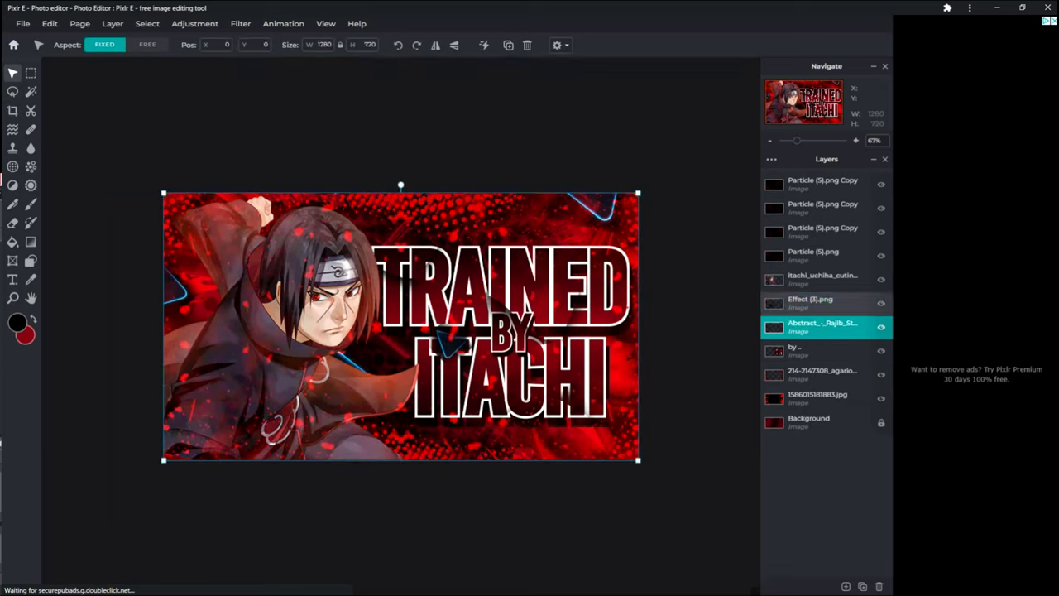
left_click(820, 304)
left_click(194, 23)
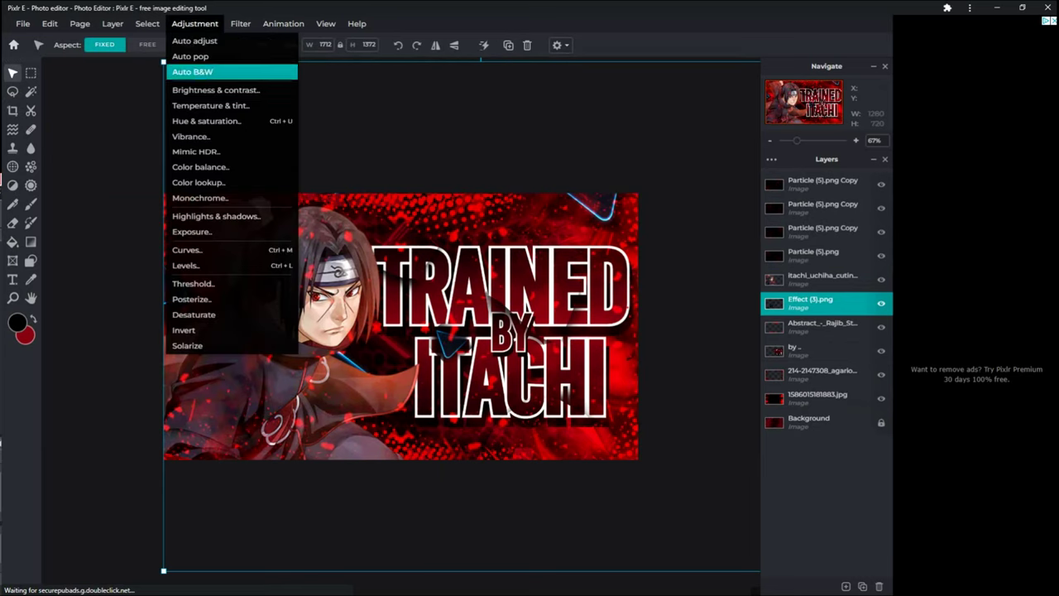
left_click(206, 121)
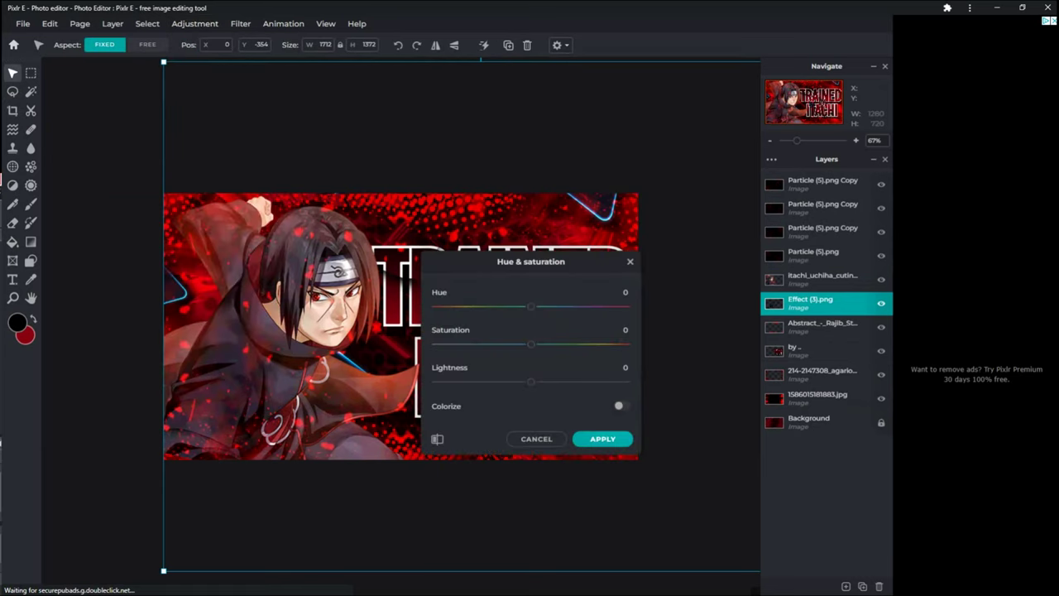
left_click(621, 405)
left_click_drag(574, 306, 626, 306)
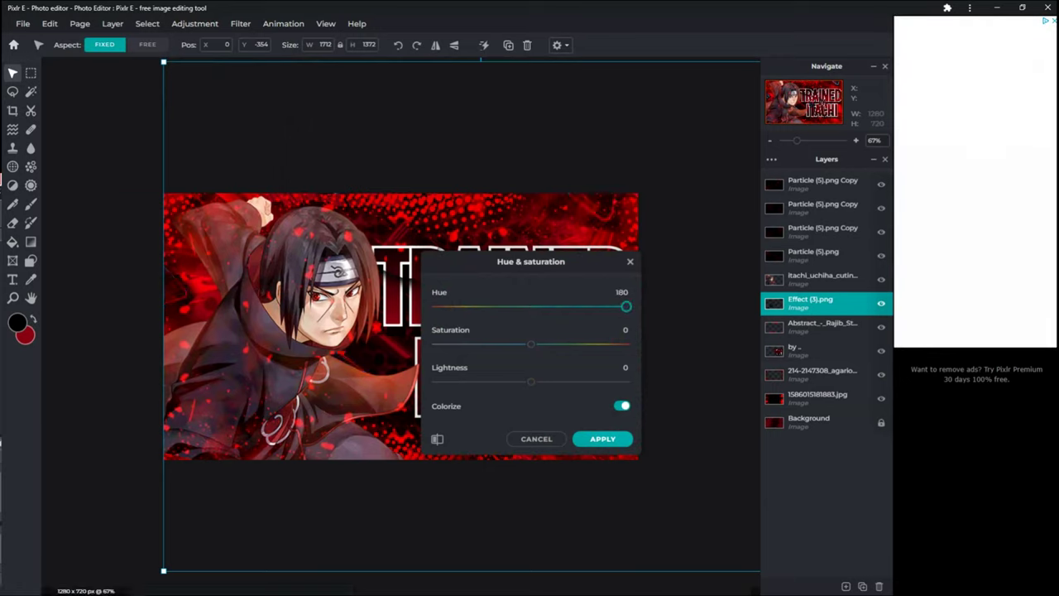
left_click(602, 438)
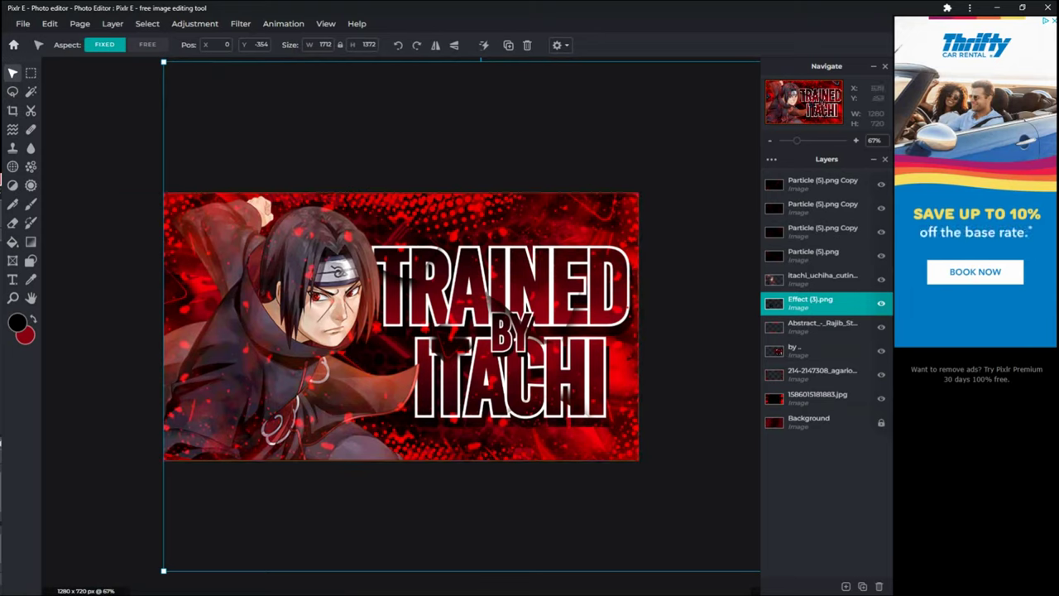
Start adding an image layer and browse from the Effect folder to the thumbnail maker folder inside New folder
left_click(846, 585)
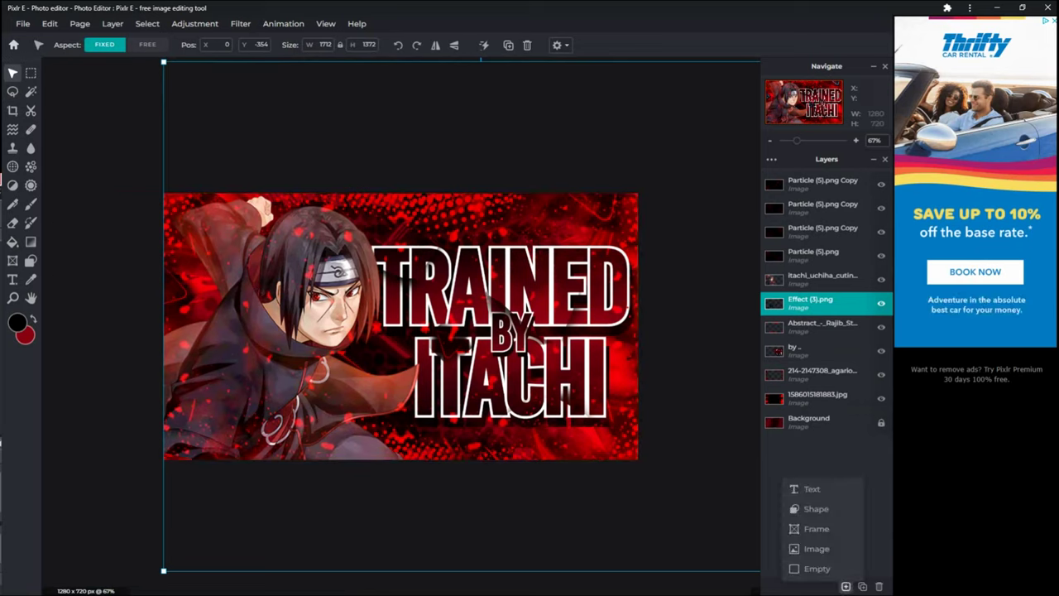
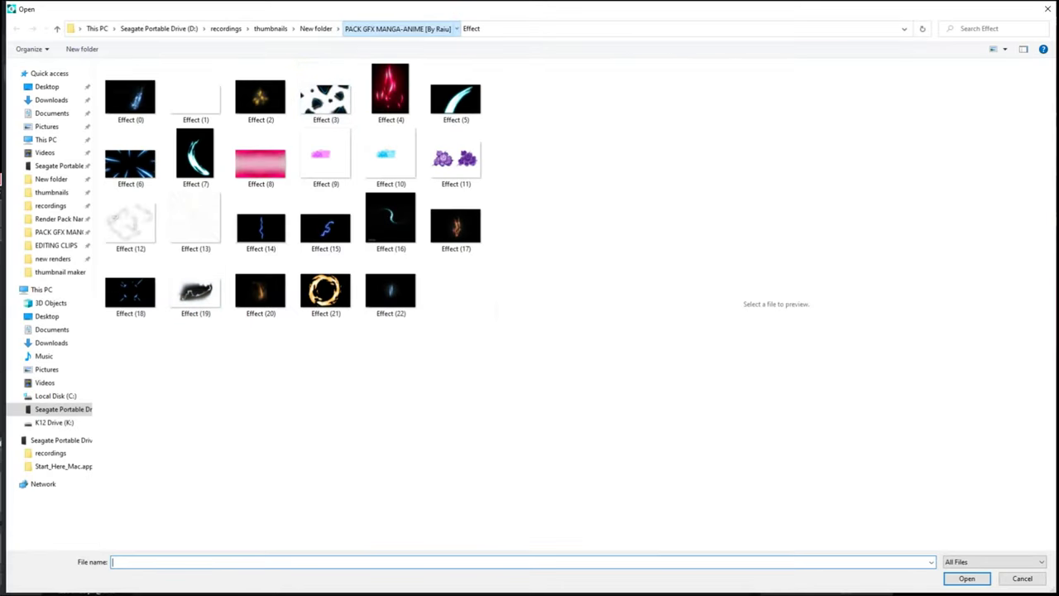
left_click(398, 28)
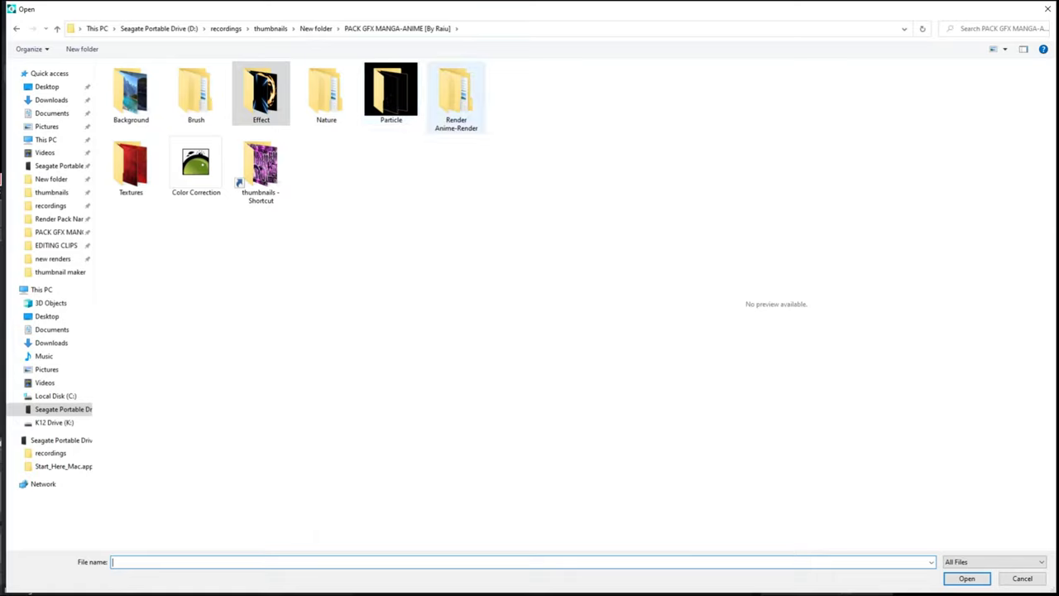
left_click(456, 96)
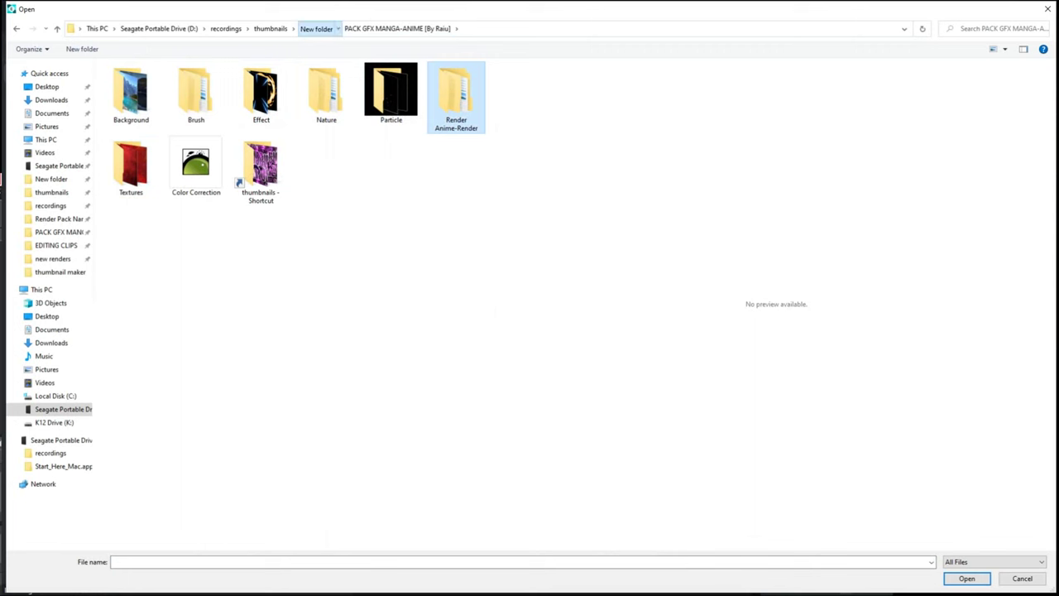
left_click(316, 28)
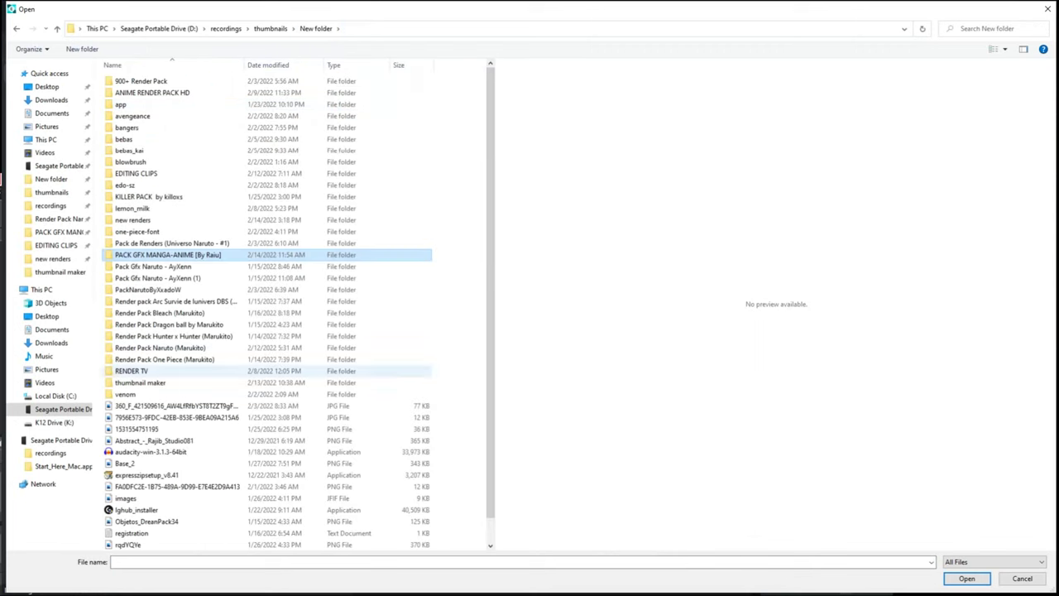
left_click(199, 382)
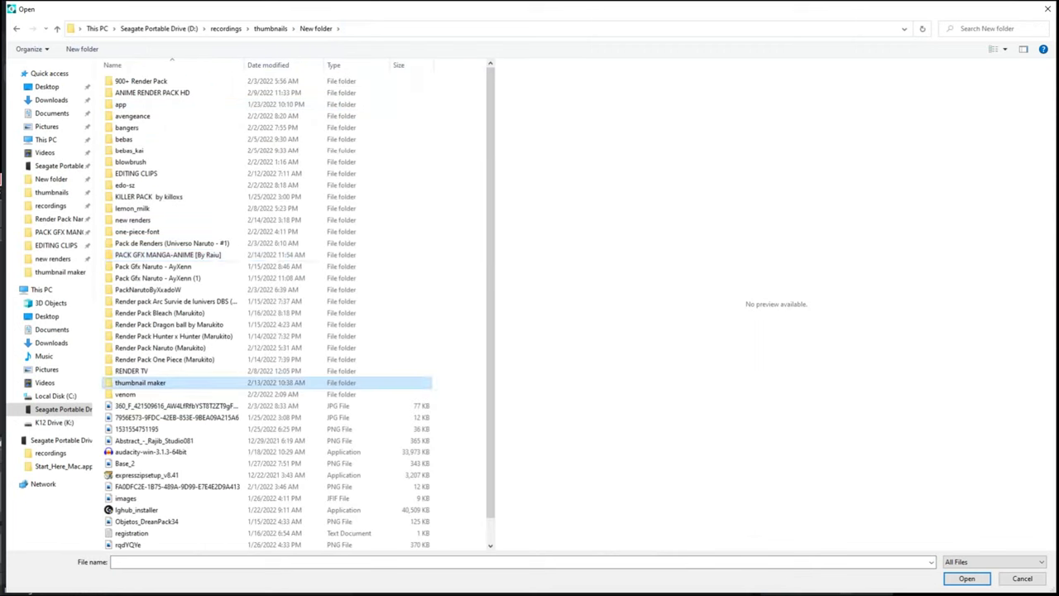
double_click(199, 382)
Preview the spark and ember images in the thumbnail maker folder and import the red IMG_5497_1 as a layer
scroll(194, 265, "down", 3)
left_click(130, 306)
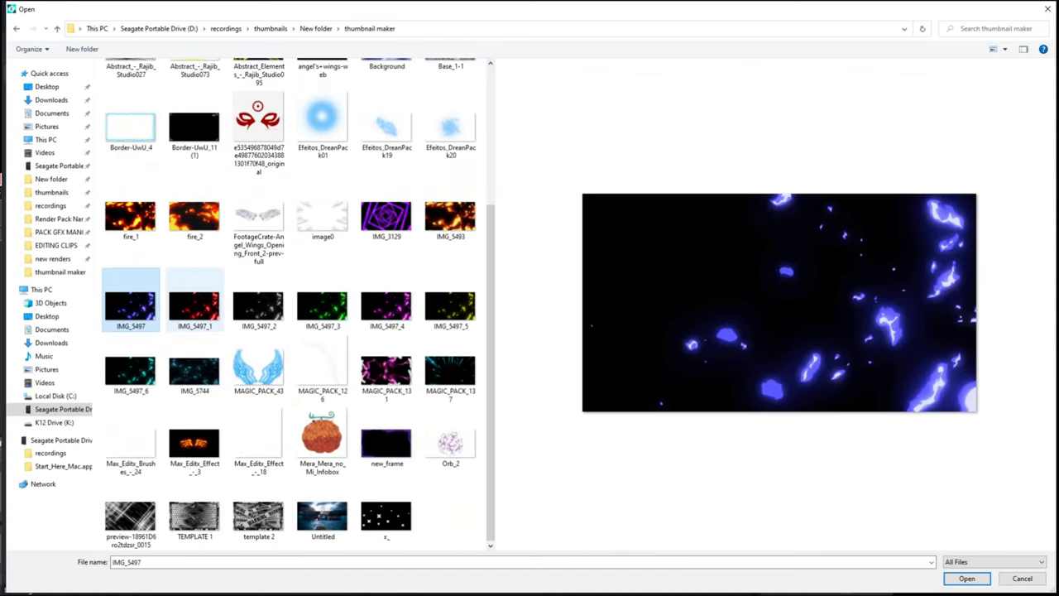
left_click(195, 306)
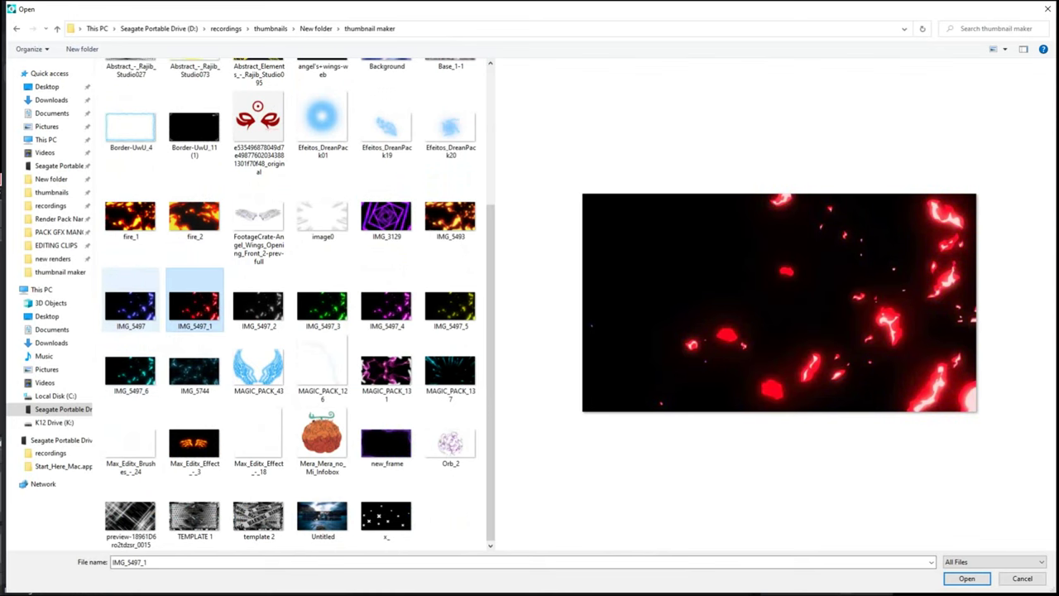
scroll(258, 314, "up", 3)
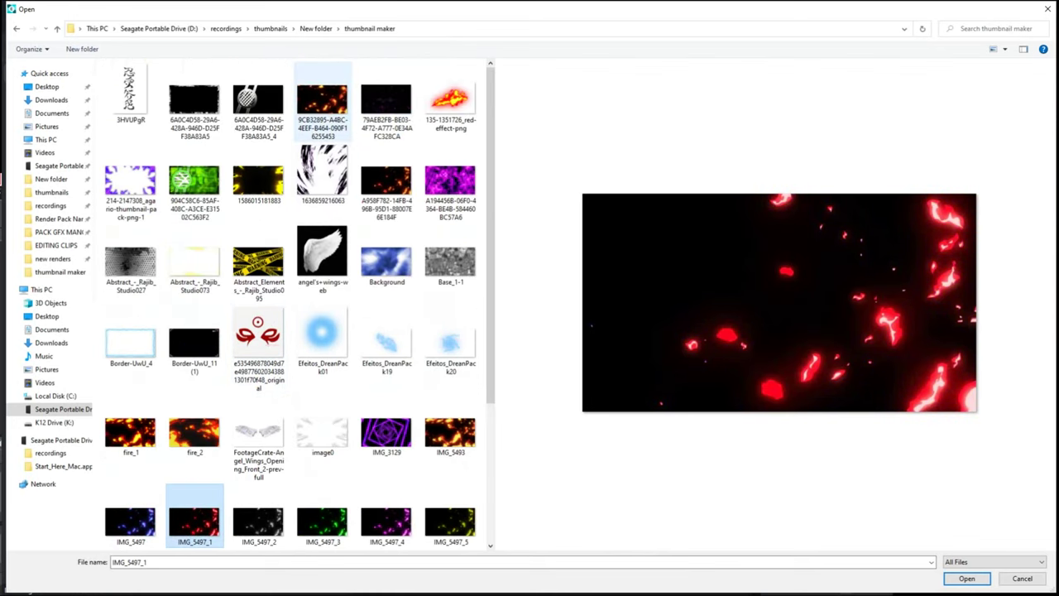
left_click(322, 104)
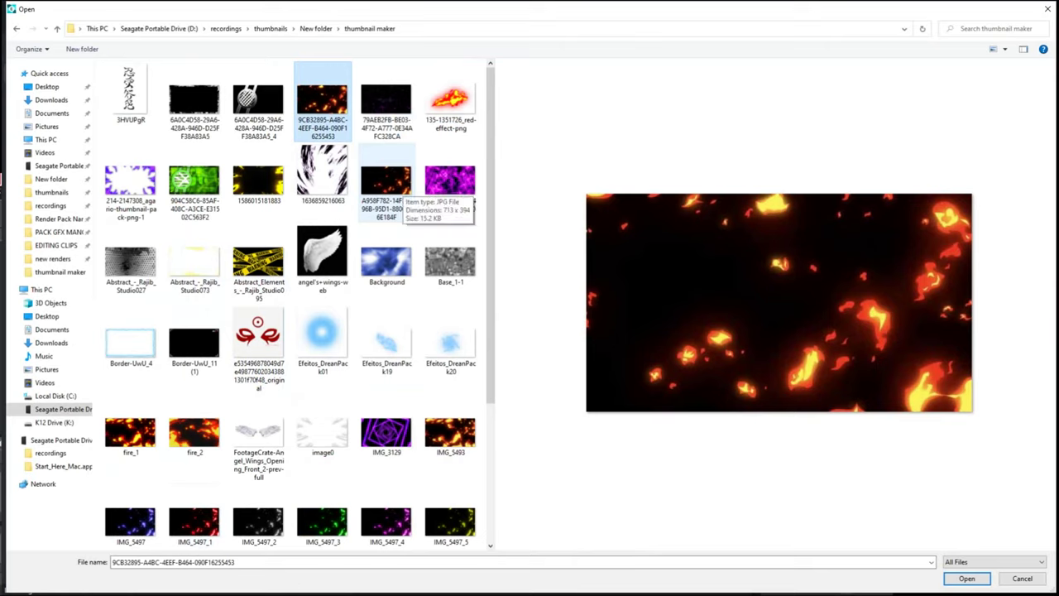
left_click(386, 184)
left_click(194, 517)
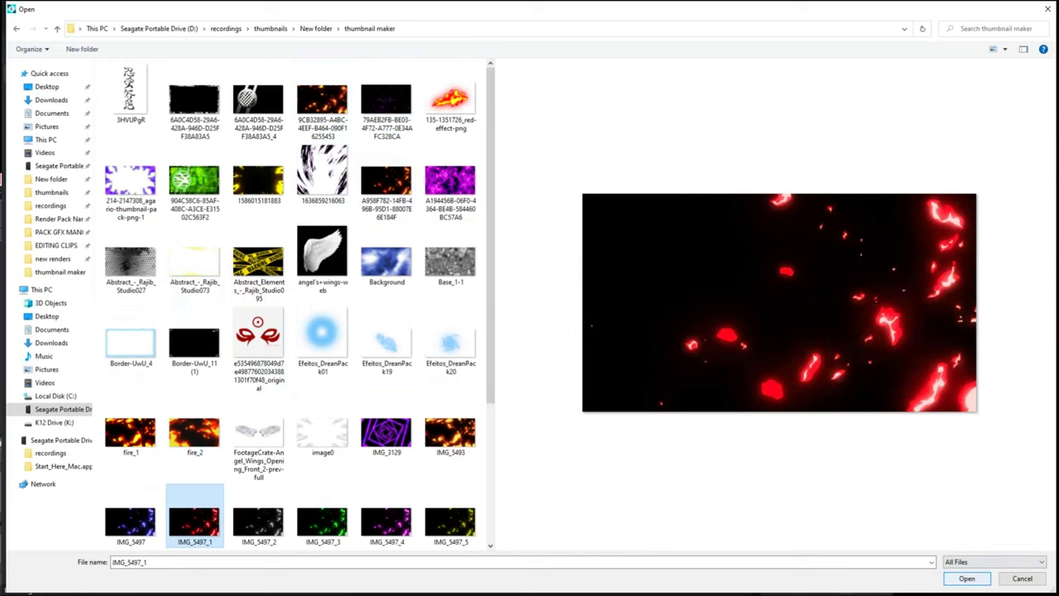
key("Return")
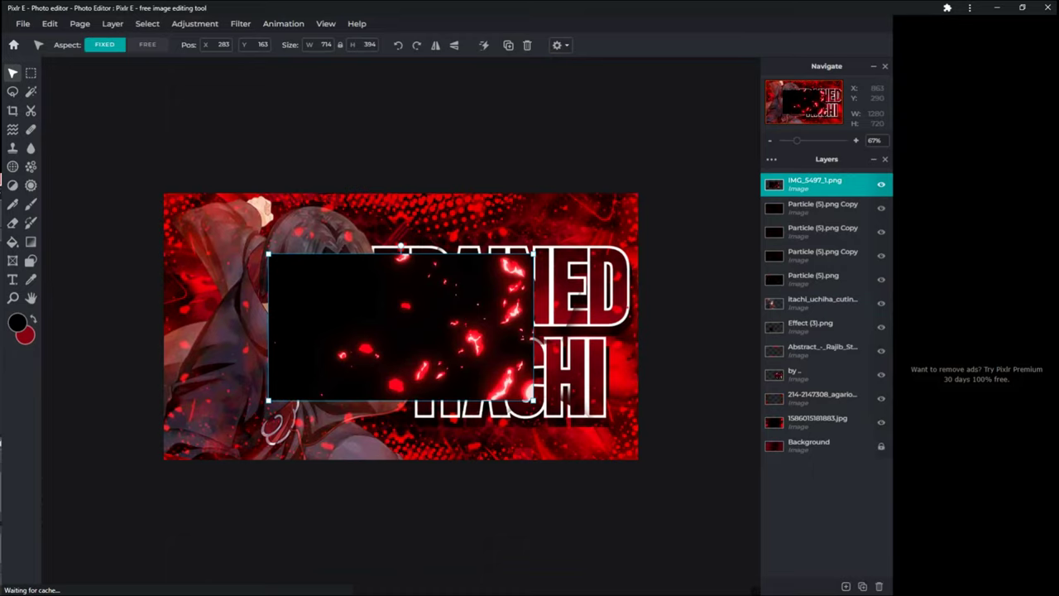
Enlarge the IMG_5497_1 layer to 1309 × 722 so it covers the canvas, positioned at X -29, Y -2
left_click_drag(483, 302, 379, 241)
left_click_drag(428, 340, 649, 460)
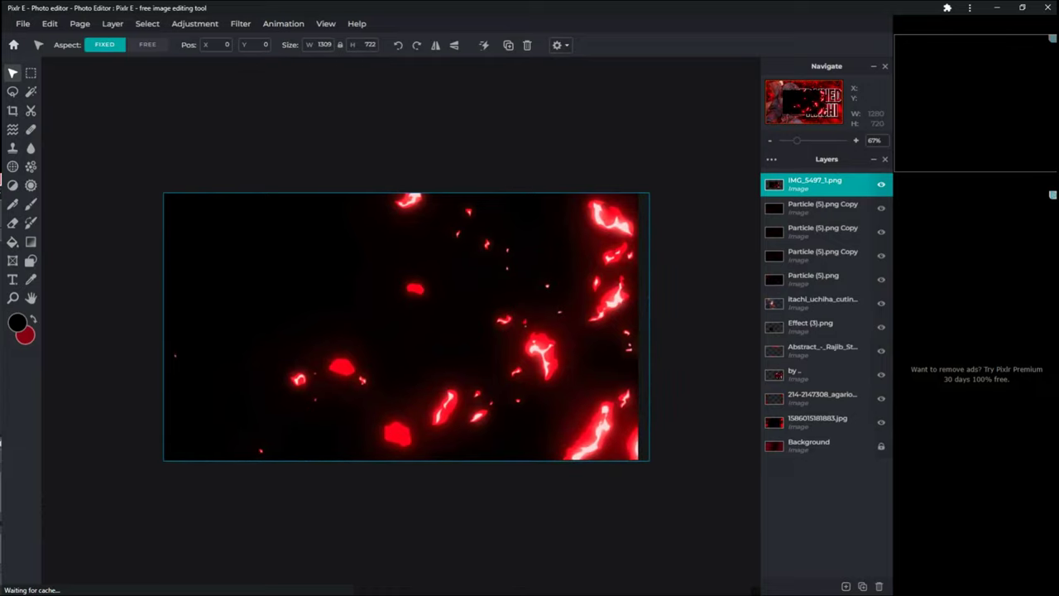
mouse_move(375, 293)
left_mouse_down()
mouse_move(355, 294)
mouse_move(373, 294)
left_mouse_up()
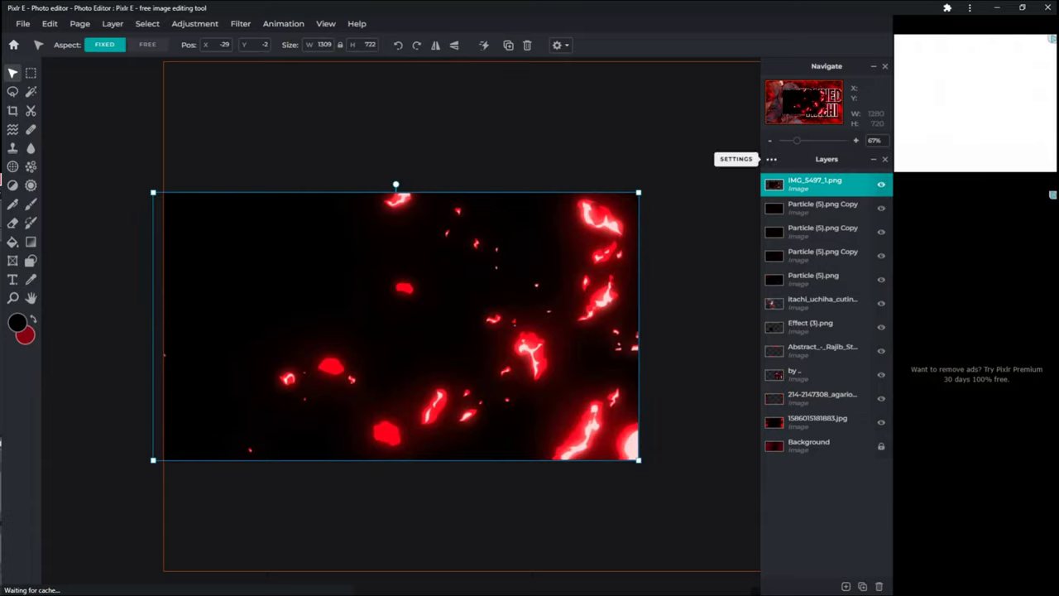
Set the IMG_5497_1 layer's blend mode to Screen and flip the layer vertically
left_click(771, 159)
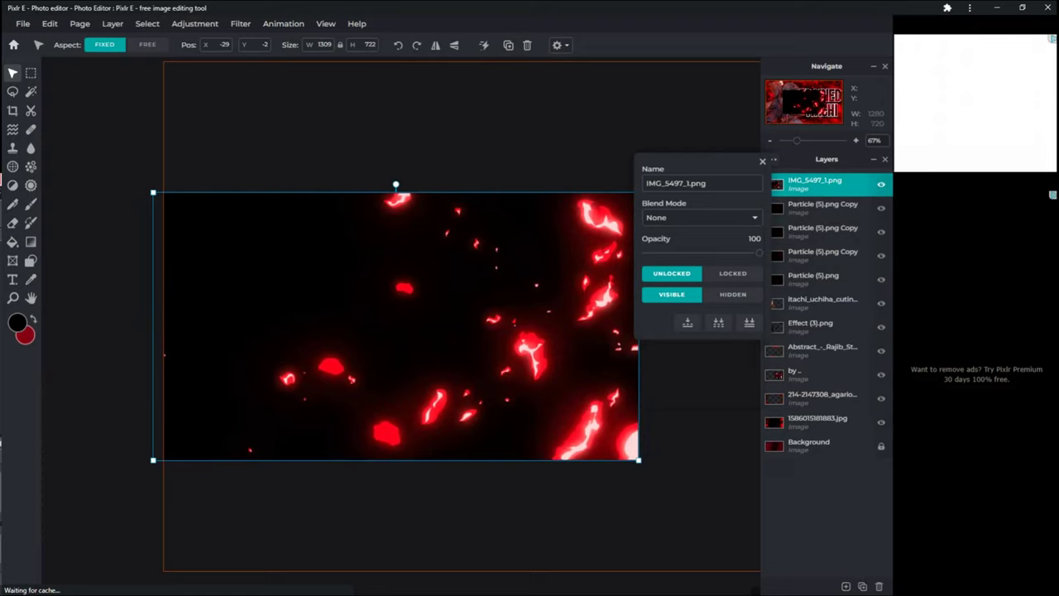
left_click(702, 218)
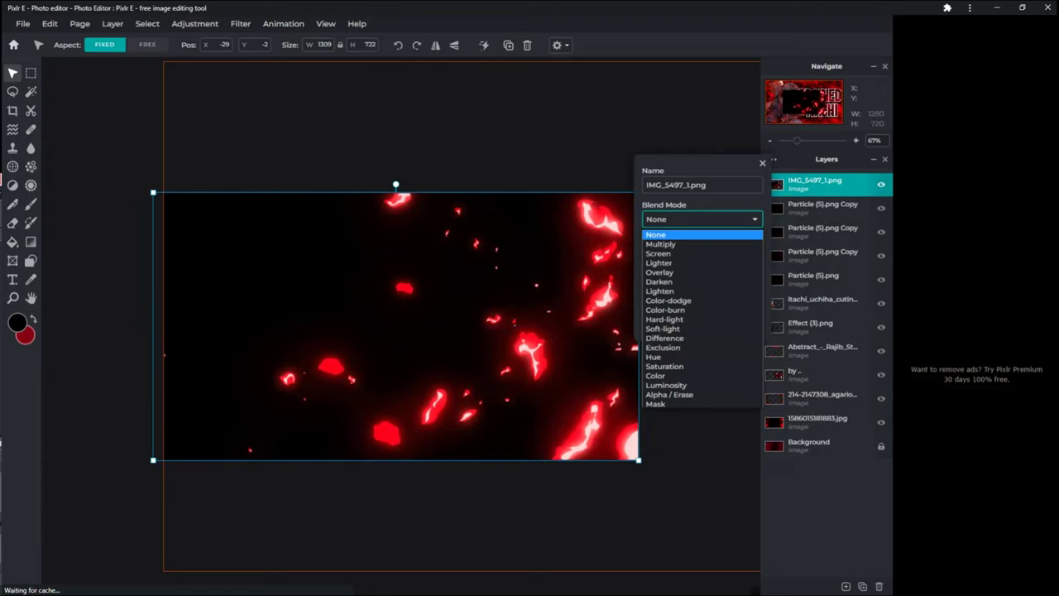
left_click(658, 253)
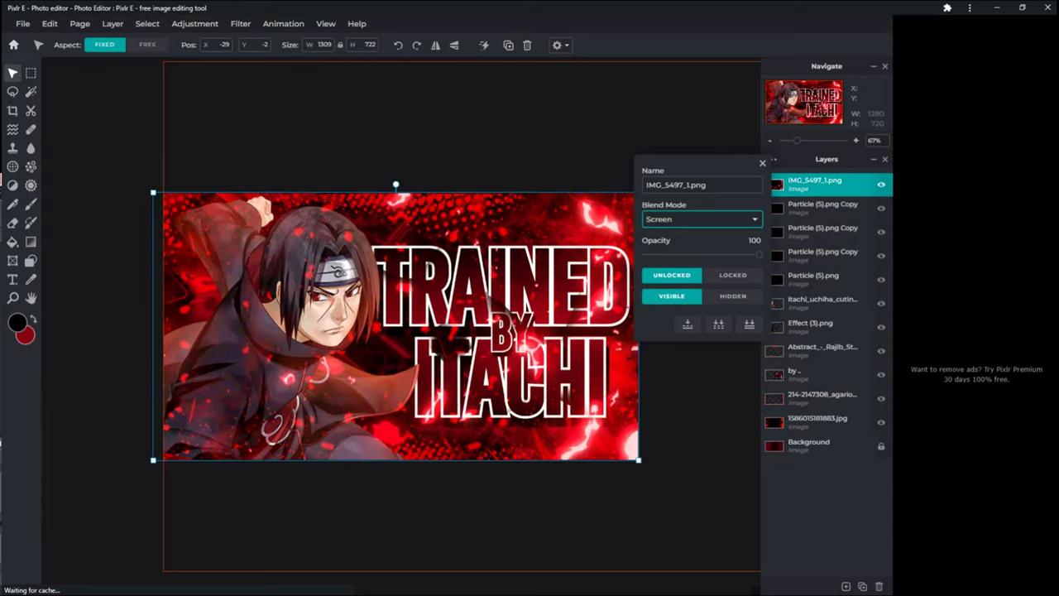
left_click(762, 163)
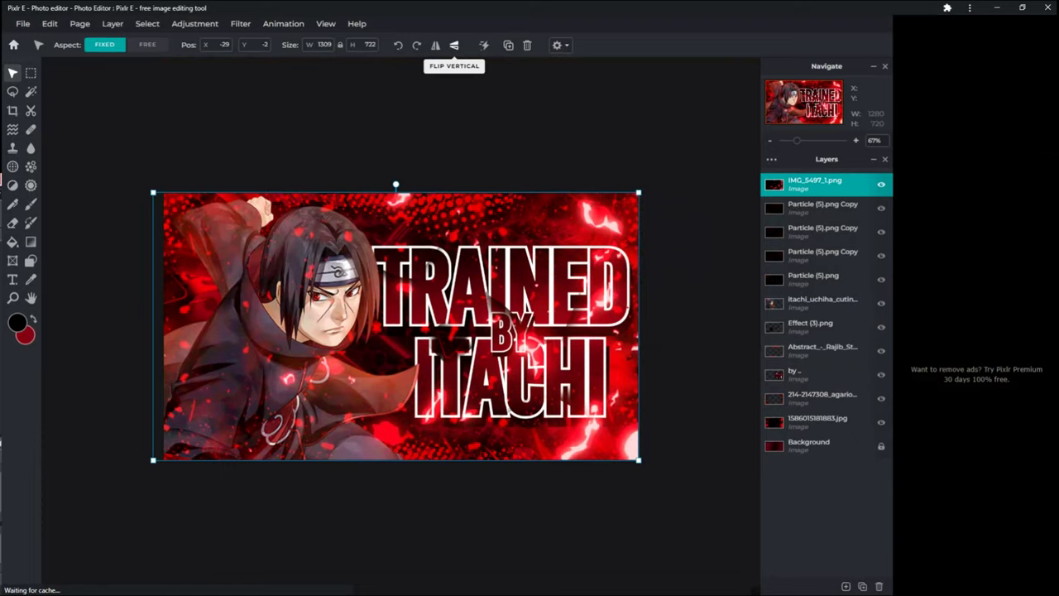
left_click(454, 45)
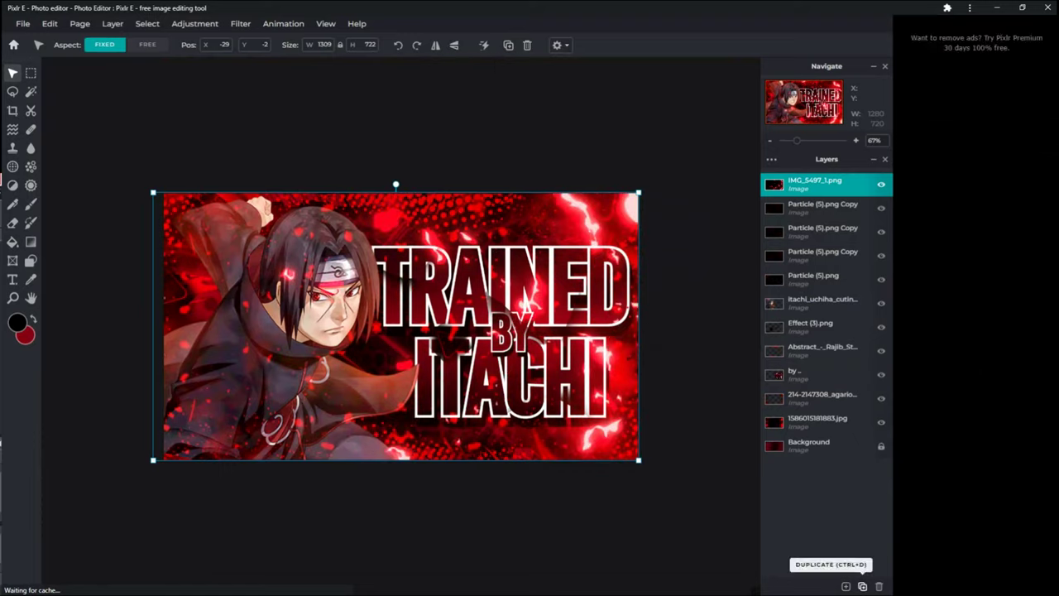
Duplicate the IMG_5497_1 layer and place the copy, flipped both ways so its sparks cover the Itachi side, at X 0, Y 0
left_click(862, 586)
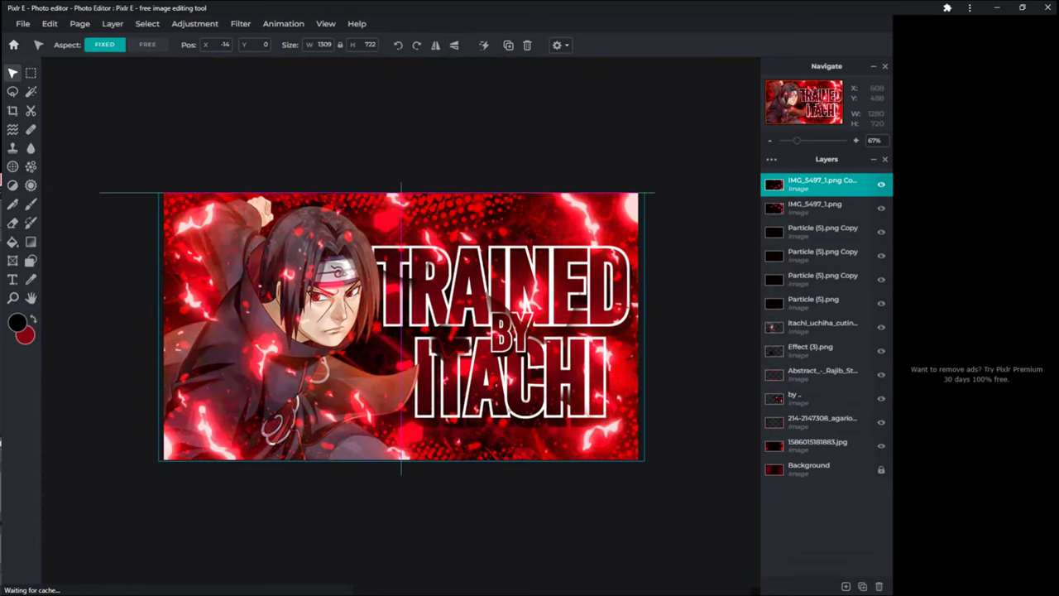
left_click_drag(390, 374, 397, 374)
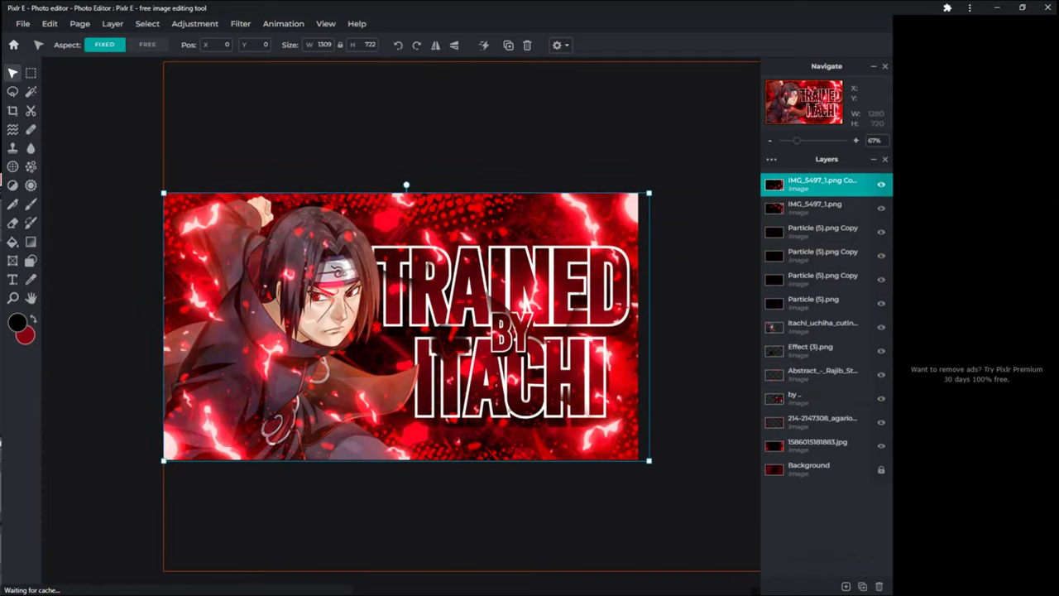
left_click(529, 509)
Import image0 from the thumbnail maker folder above the IMG_5497_1 copy and align it with the canvas's top-left corner
scroll(530, 508, "down", 3)
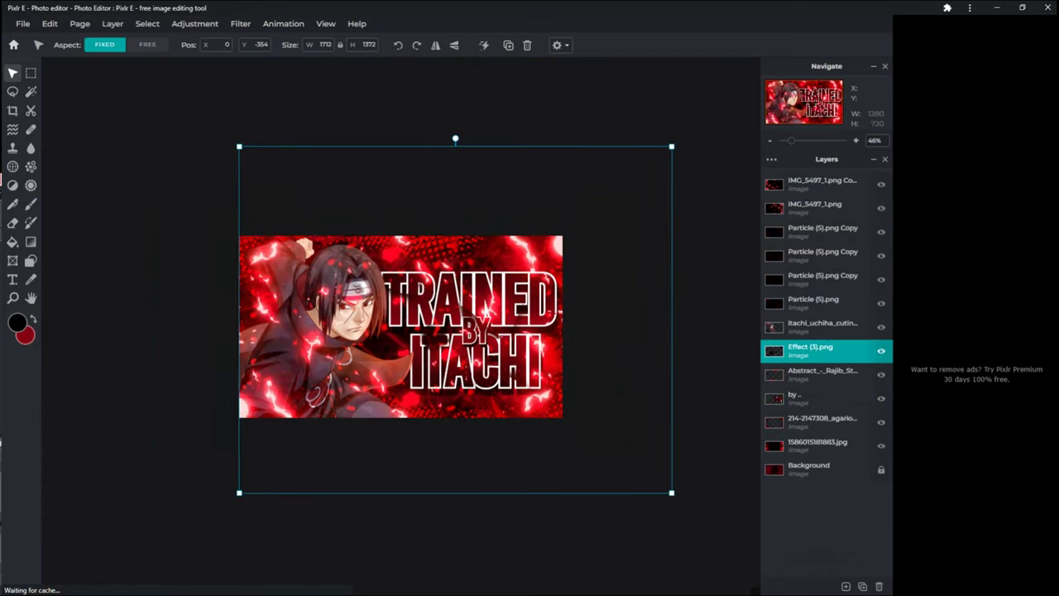
key("ctrl+minus")
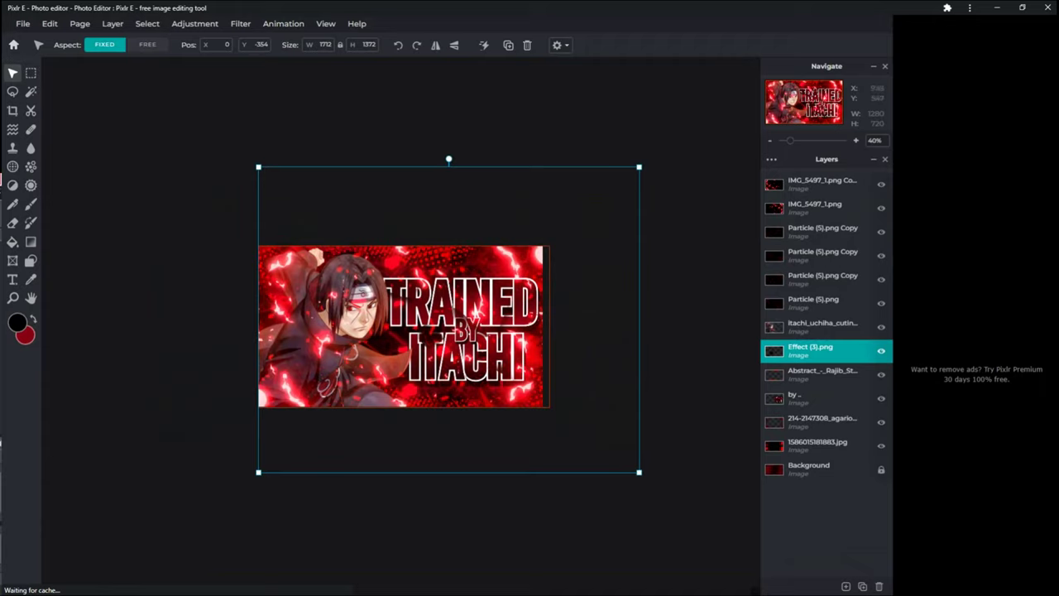
mouse_move(451, 589)
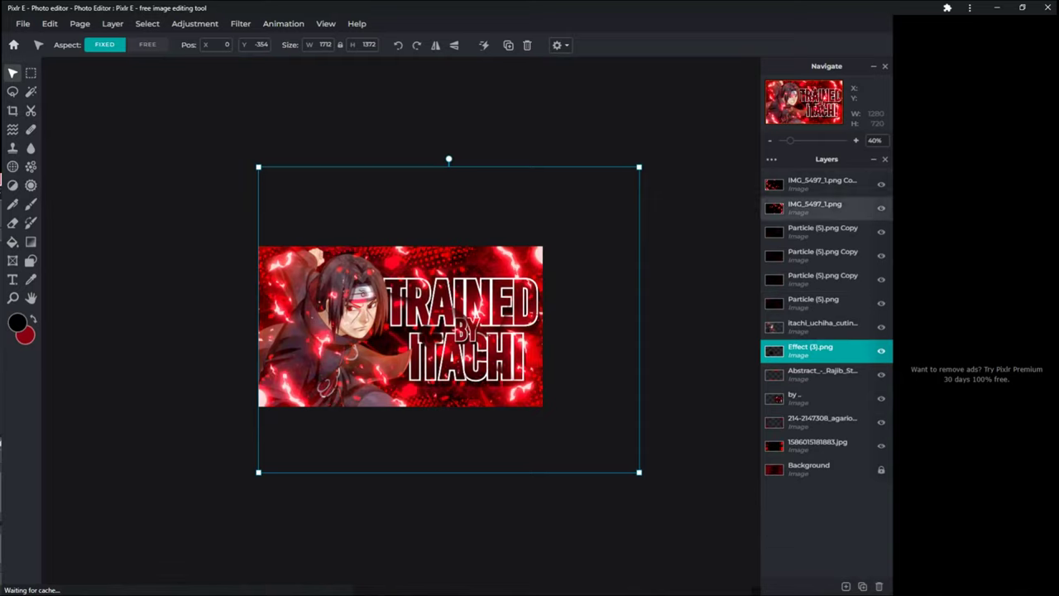
left_click(822, 185)
left_click(846, 586)
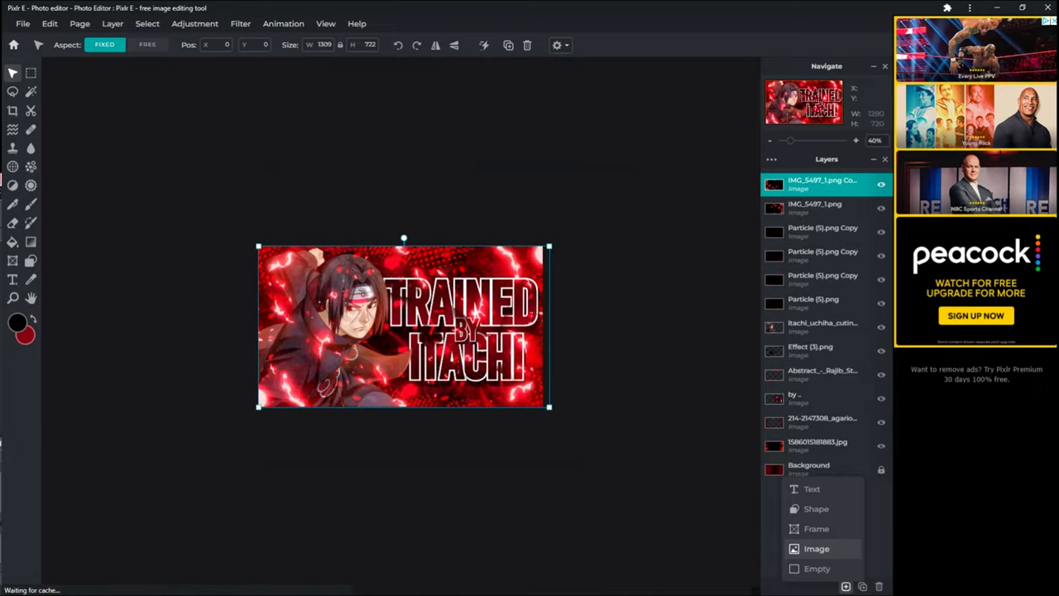
left_click(816, 549)
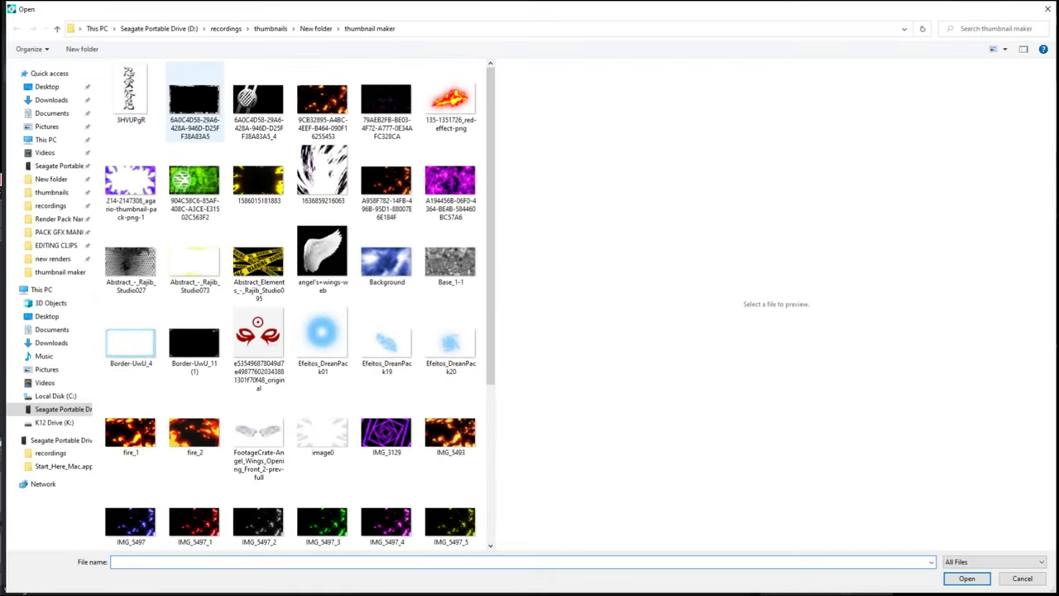
scroll(323, 364, "down", 5)
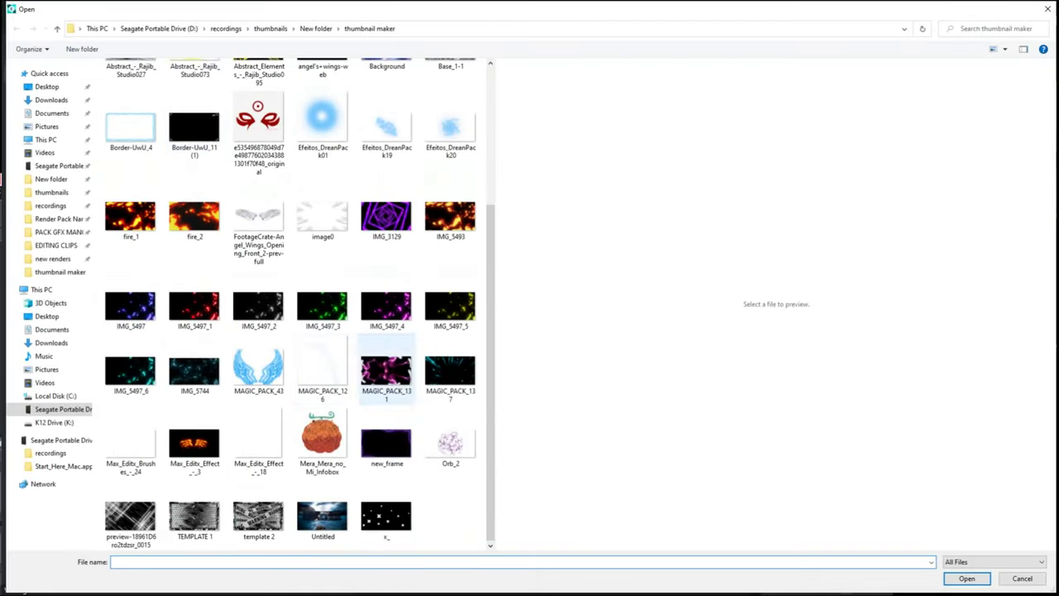
left_click(323, 215)
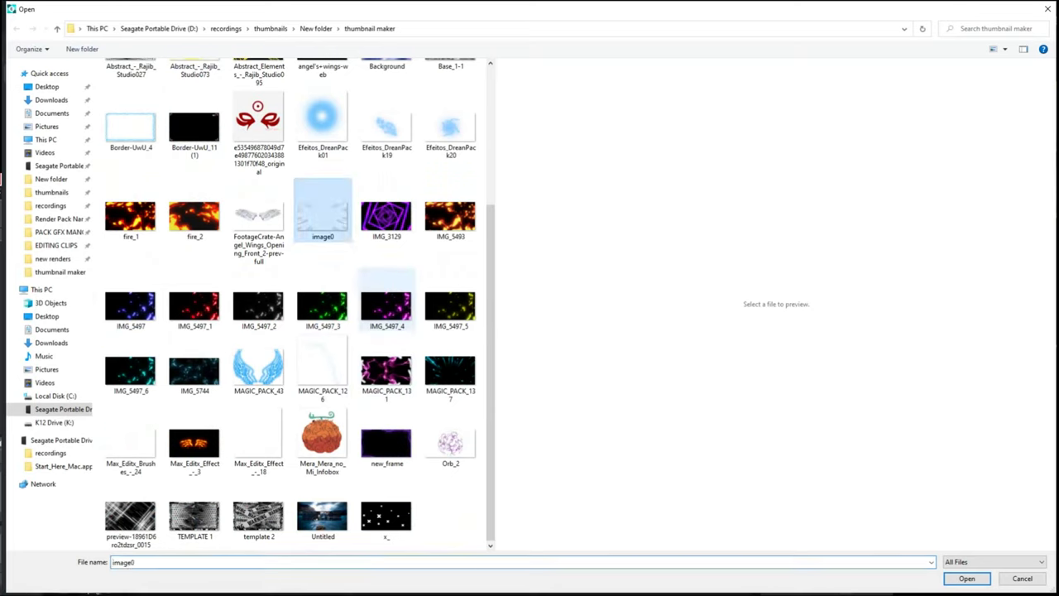
left_click(966, 578)
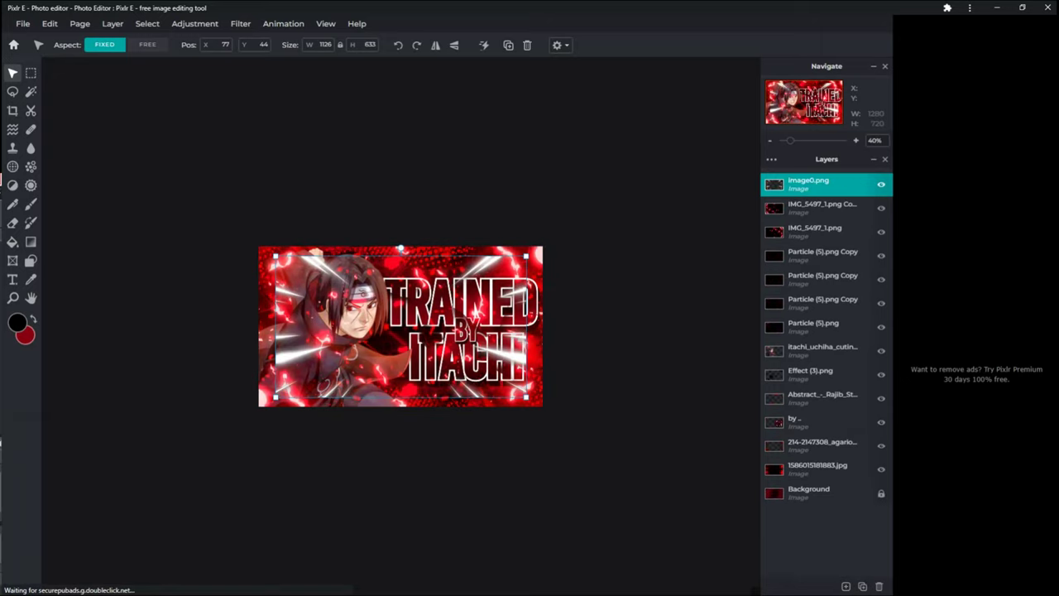
left_click_drag(458, 382, 442, 373)
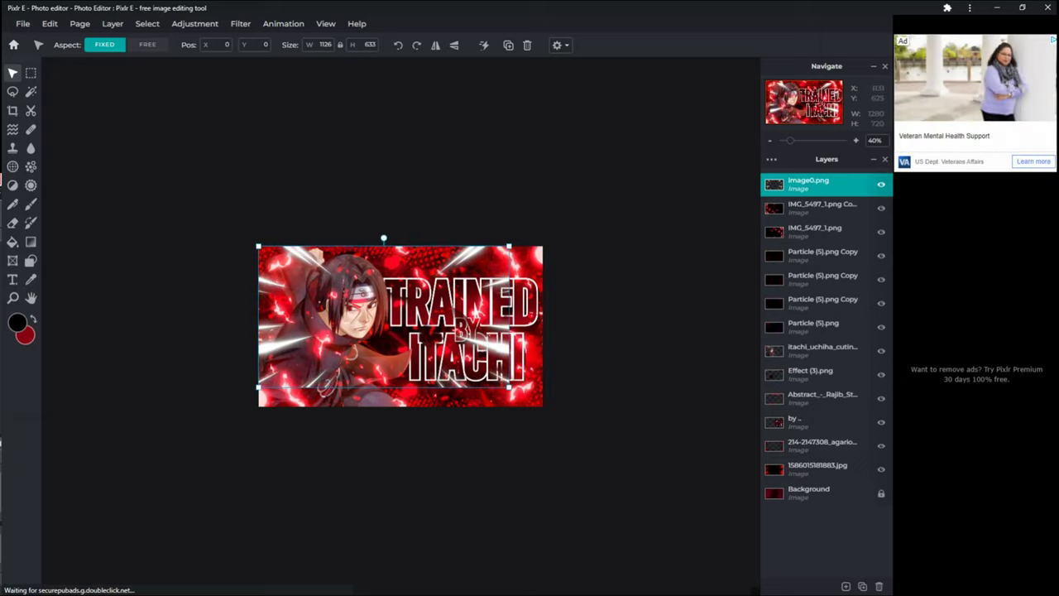
Enlarge the image0 speed-line layer to 1280 × 720 and move it directly beneath the Itachi render in the layer stack
left_click_drag(509, 387, 543, 407)
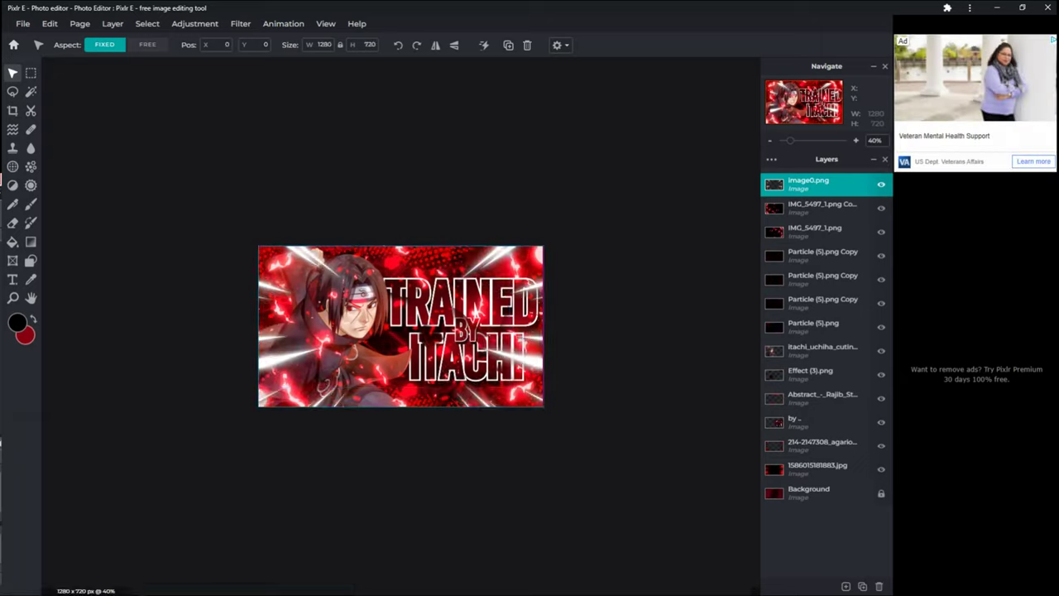
left_click_drag(809, 184, 808, 354)
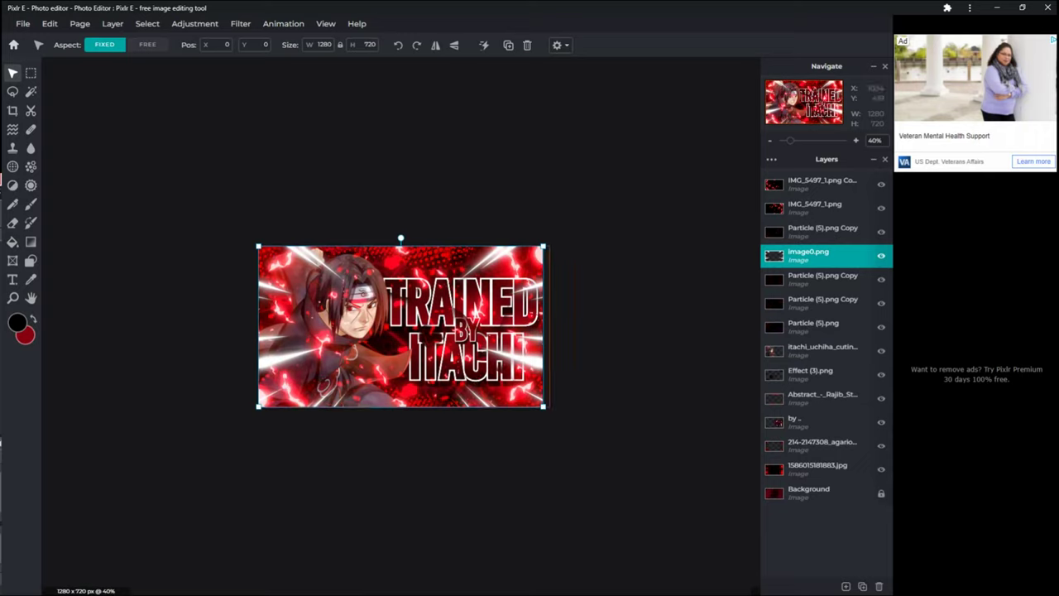
left_click_drag(808, 255, 808, 330)
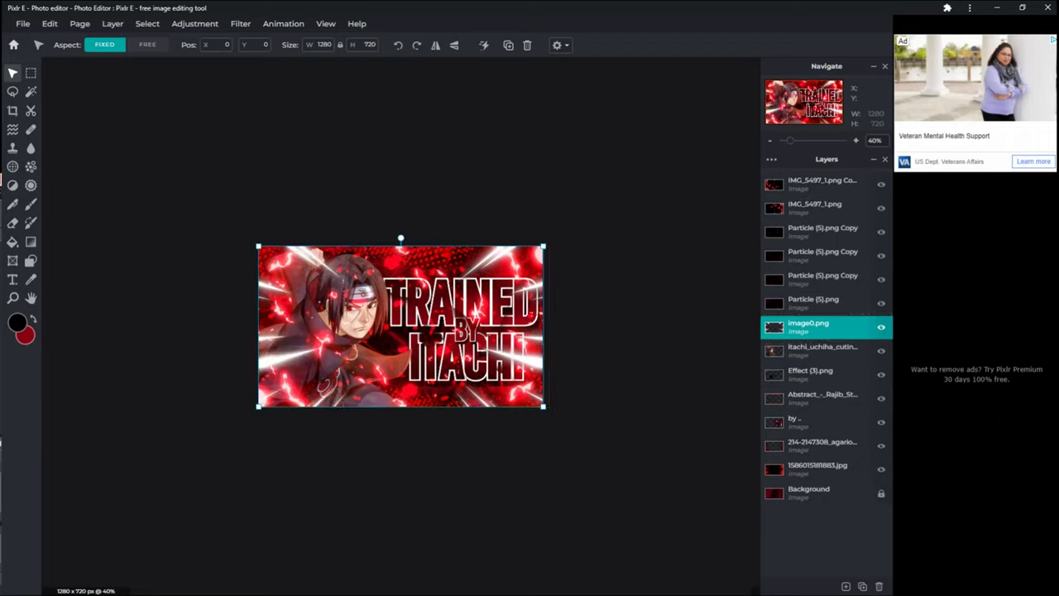
left_click_drag(808, 327, 809, 350)
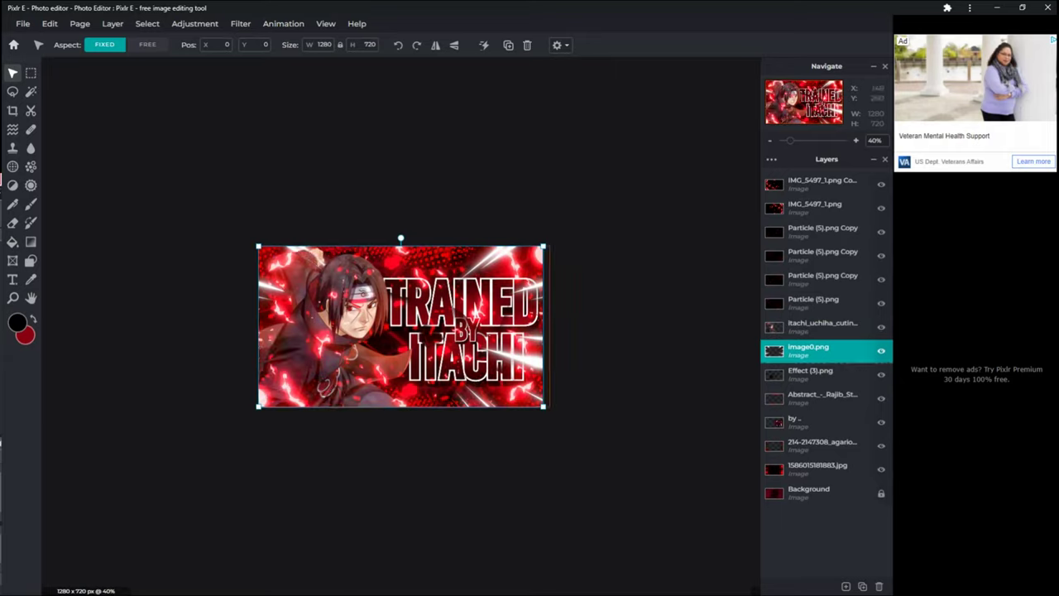
Import the x_ image from the thumbnail maker folder as a new layer above the IMG_5497_1 copy
left_click(846, 586)
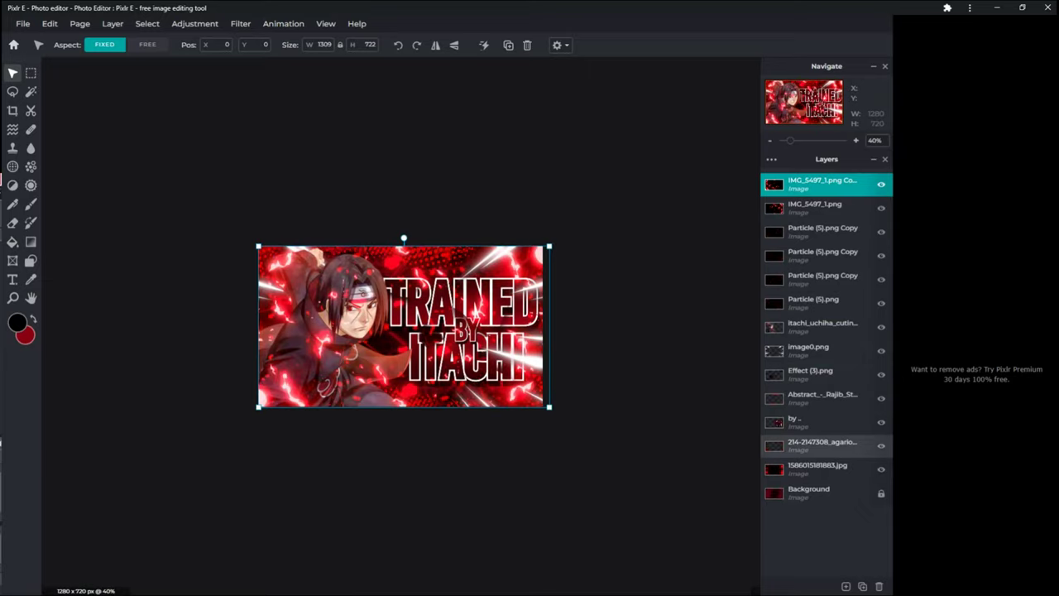
left_click(845, 586)
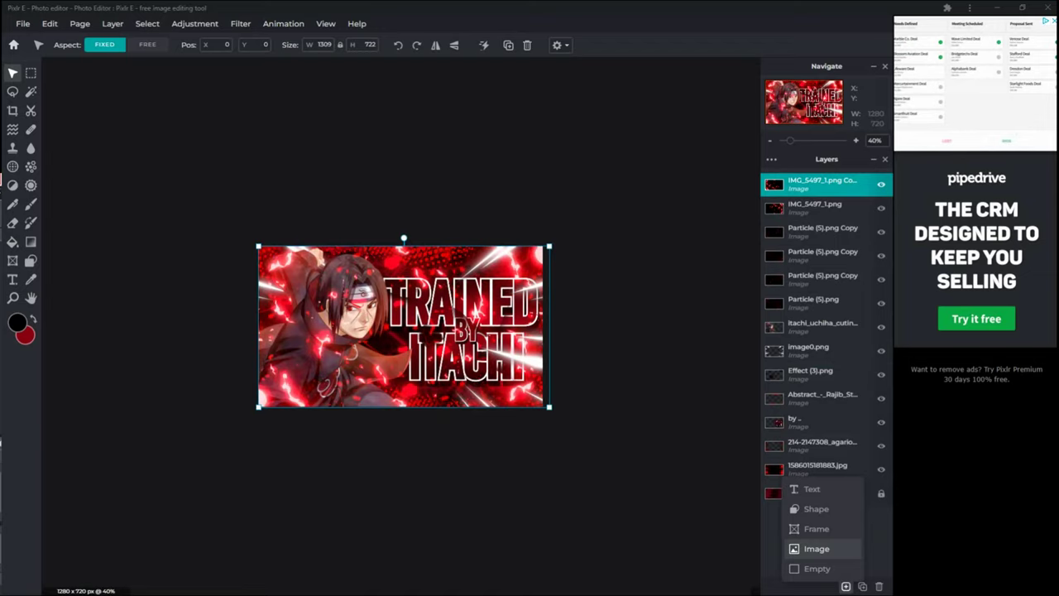
left_click(816, 548)
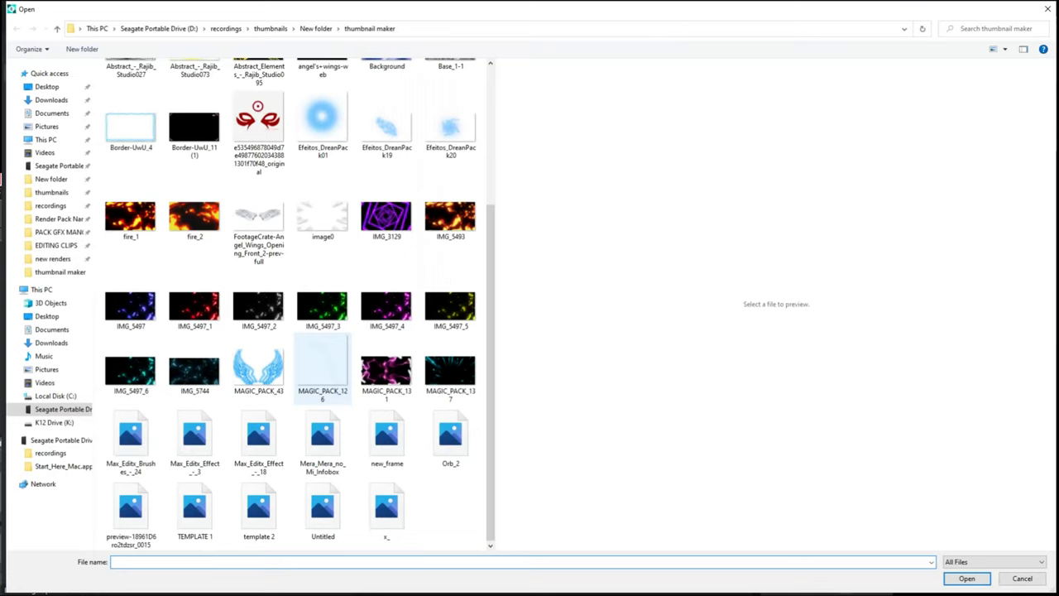
left_click(387, 513)
scroll(388, 500, "up", 3)
scroll(386, 513, "down", 3)
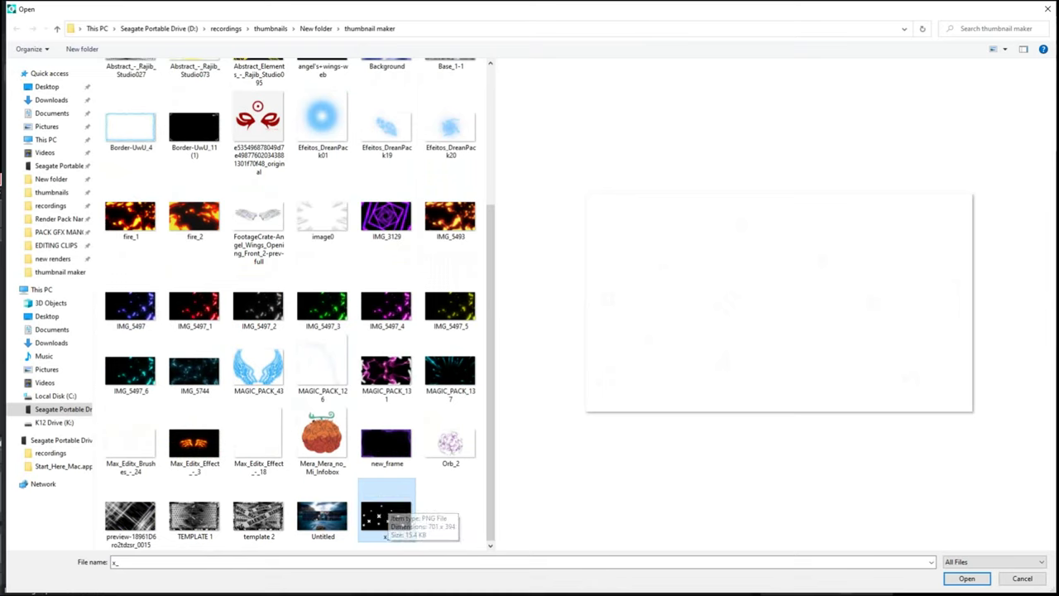
key("Return")
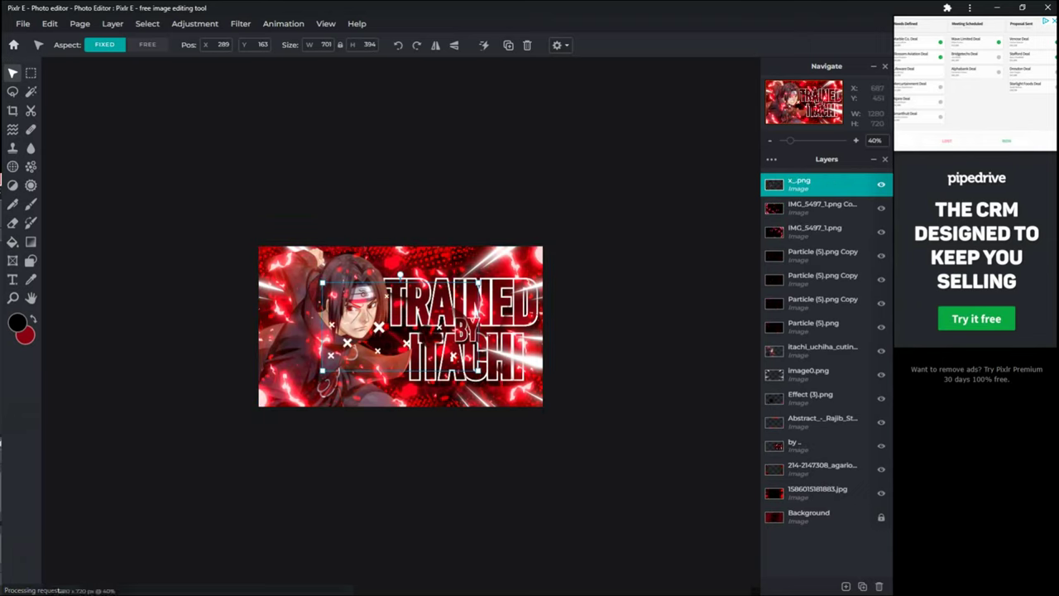
Align the x_ layer with the canvas's top-left corner at X 0, Y 0 and flip it horizontally
left_click_drag(400, 325, 383, 309)
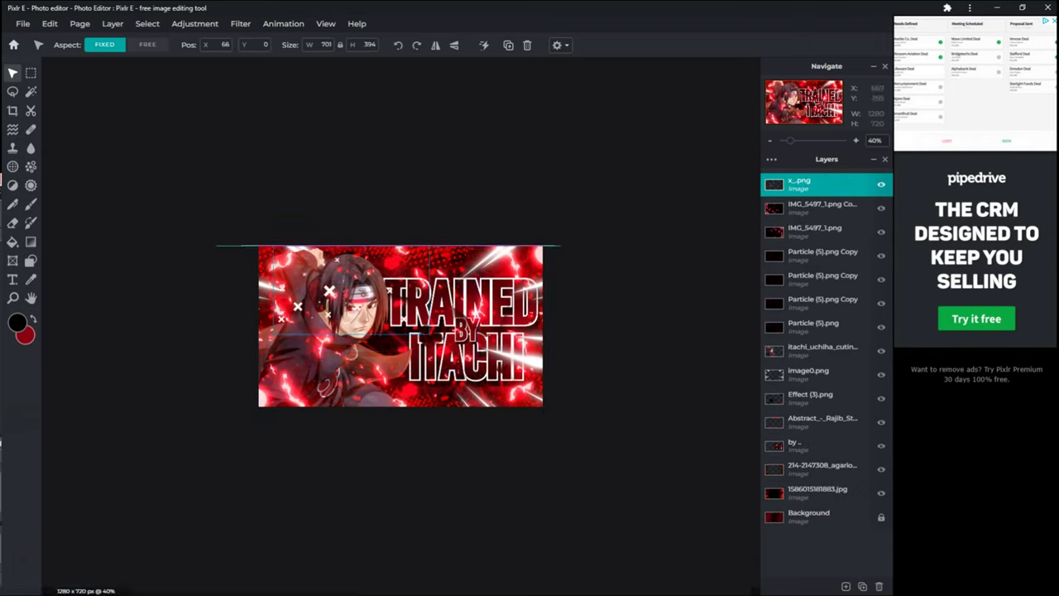
left_click_drag(329, 290, 313, 291)
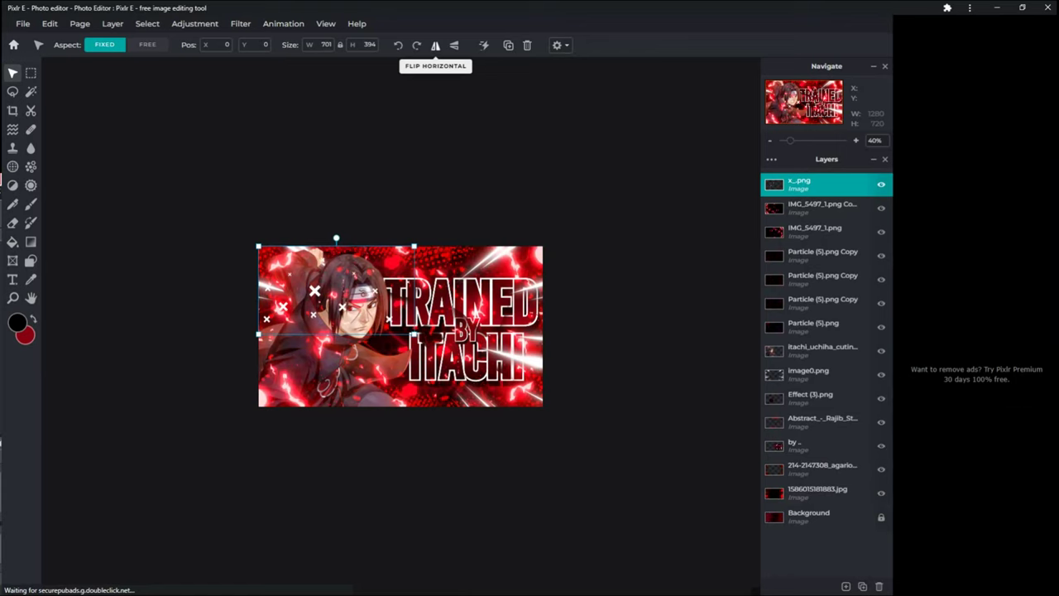
left_click(436, 45)
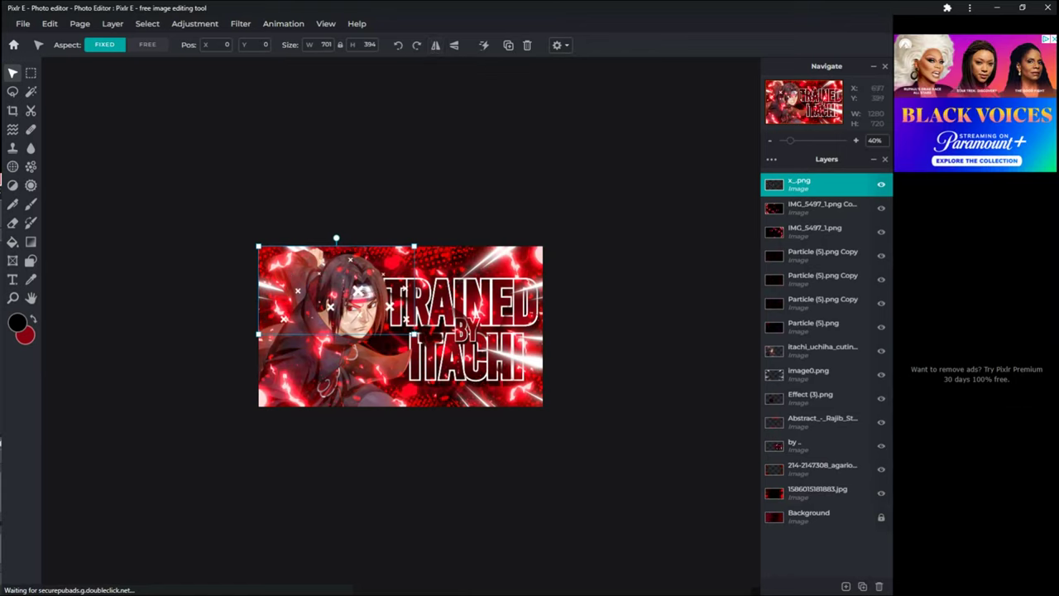
Enlarge the x_ layer to 1280 × 719 and move it directly beneath the Itachi render in the layer stack
left_click_drag(414, 334, 543, 406)
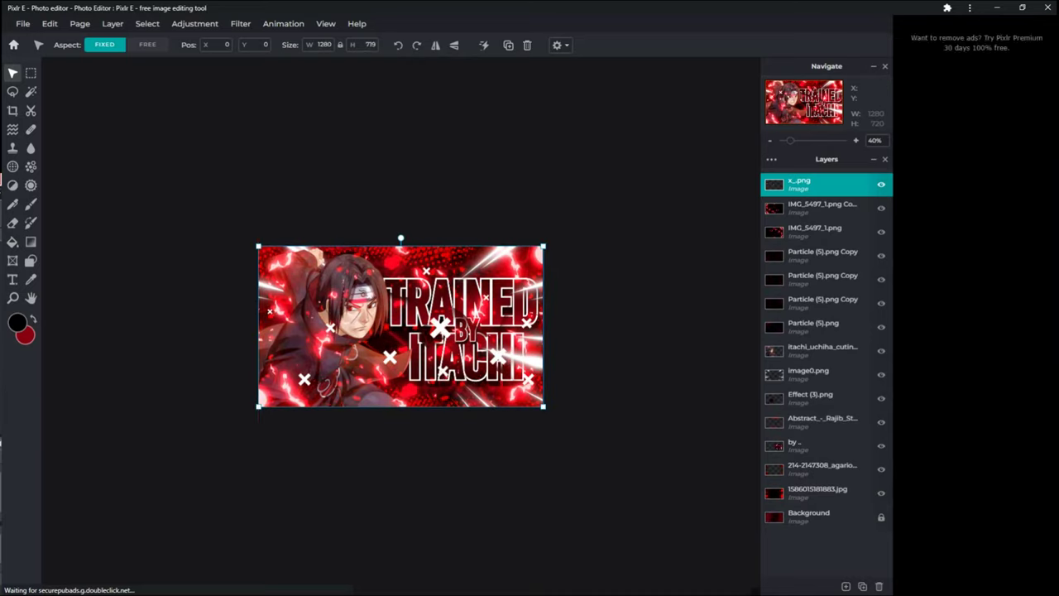
left_click(369, 44)
left_click_drag(815, 184, 815, 255)
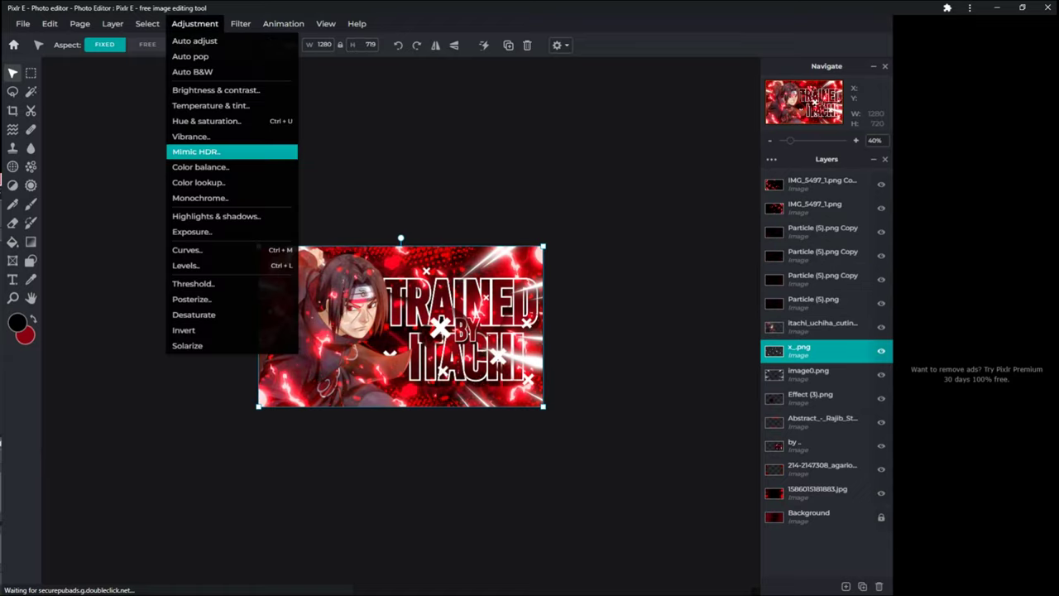
left_click(206, 122)
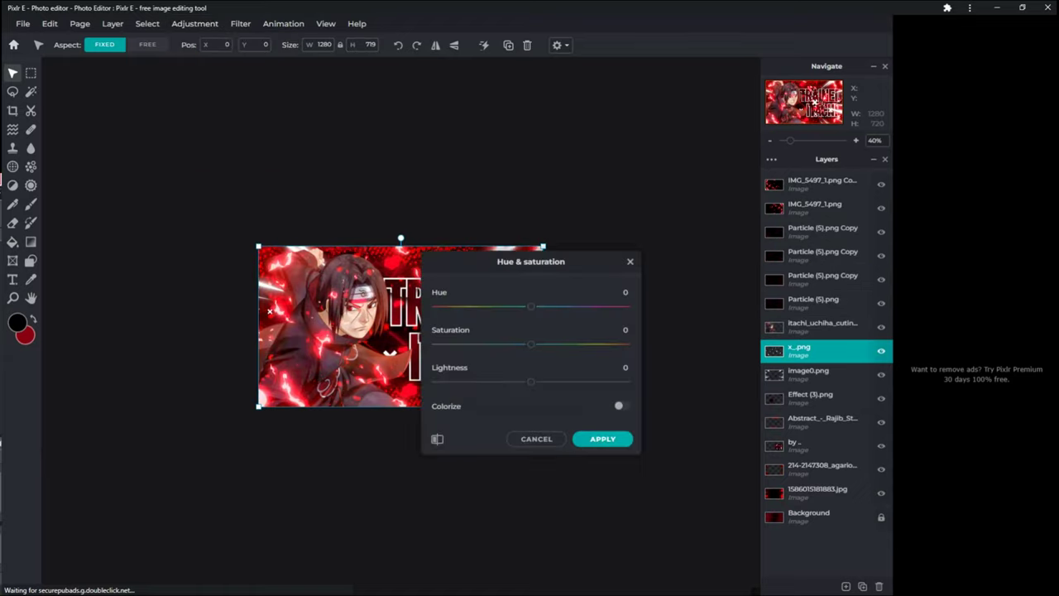
left_click_drag(531, 306, 627, 306)
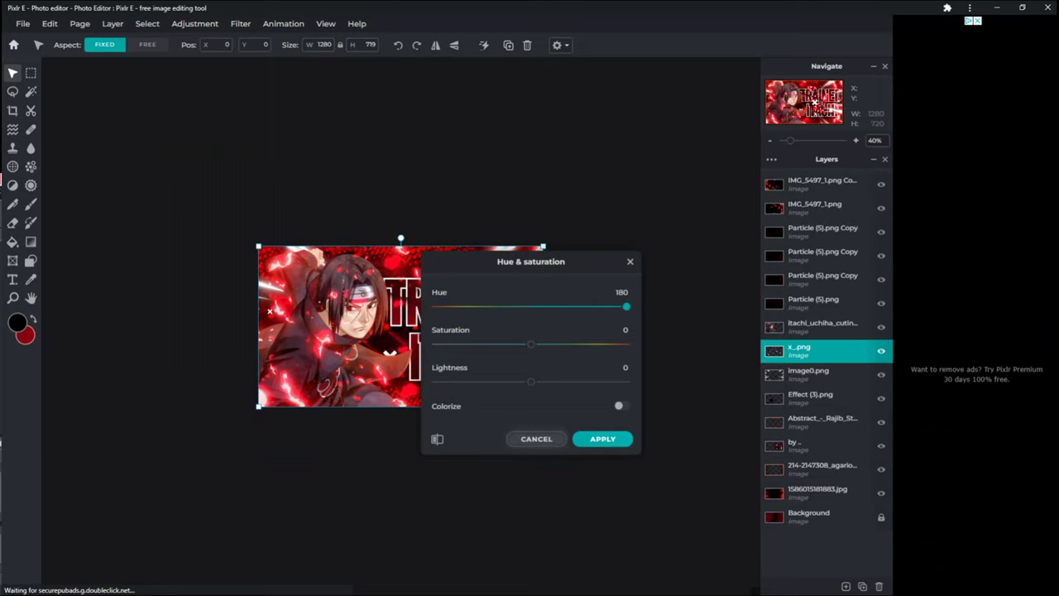
left_click(536, 439)
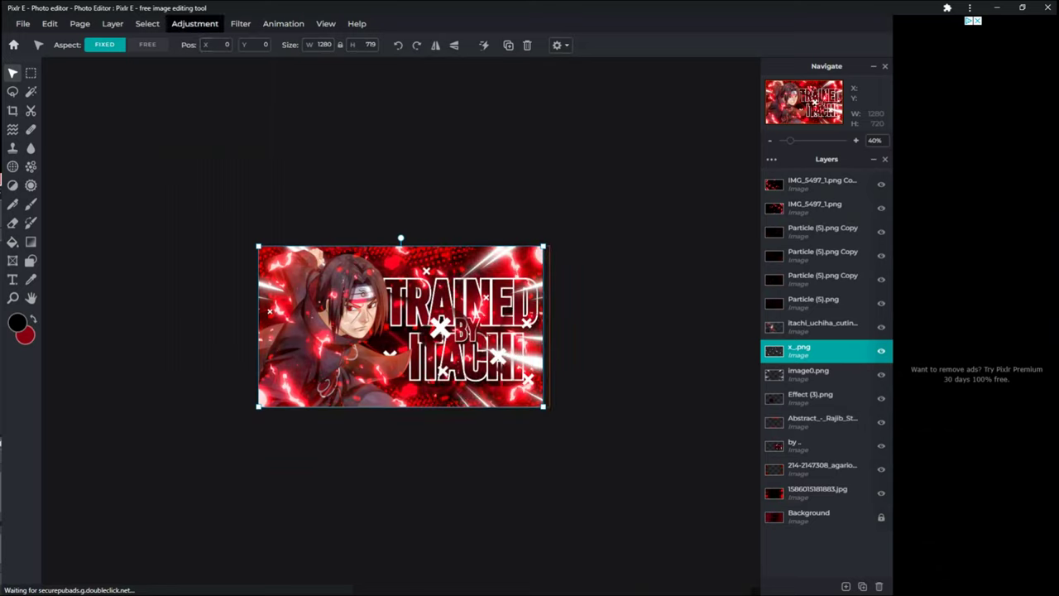
Recolour the x_ layer dark red by applying a Color lookup with the black-to-dark-red gradient at 100% opacity
mouse_move(194, 24)
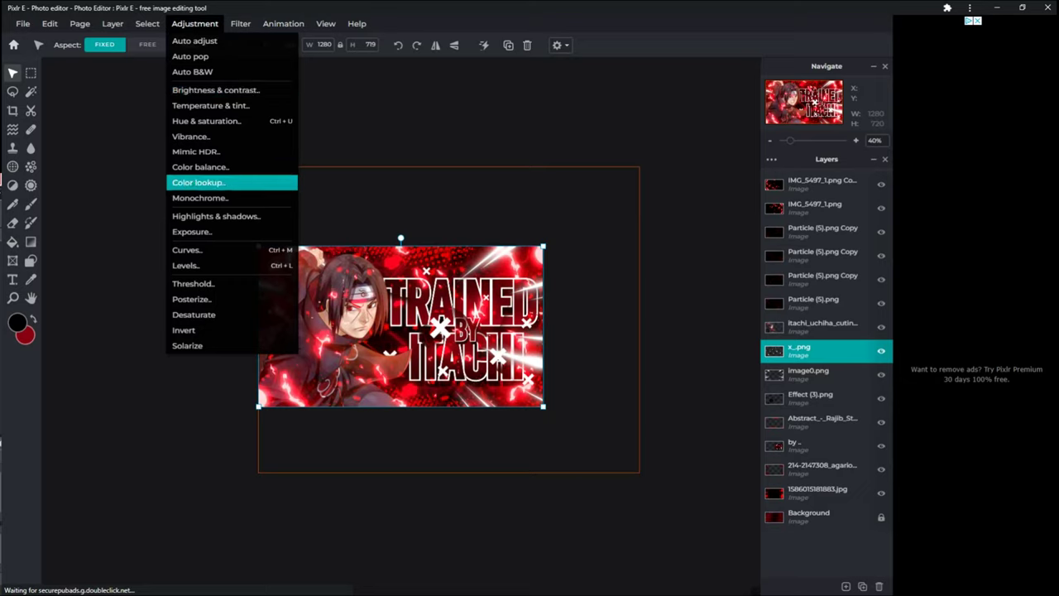
left_click(199, 182)
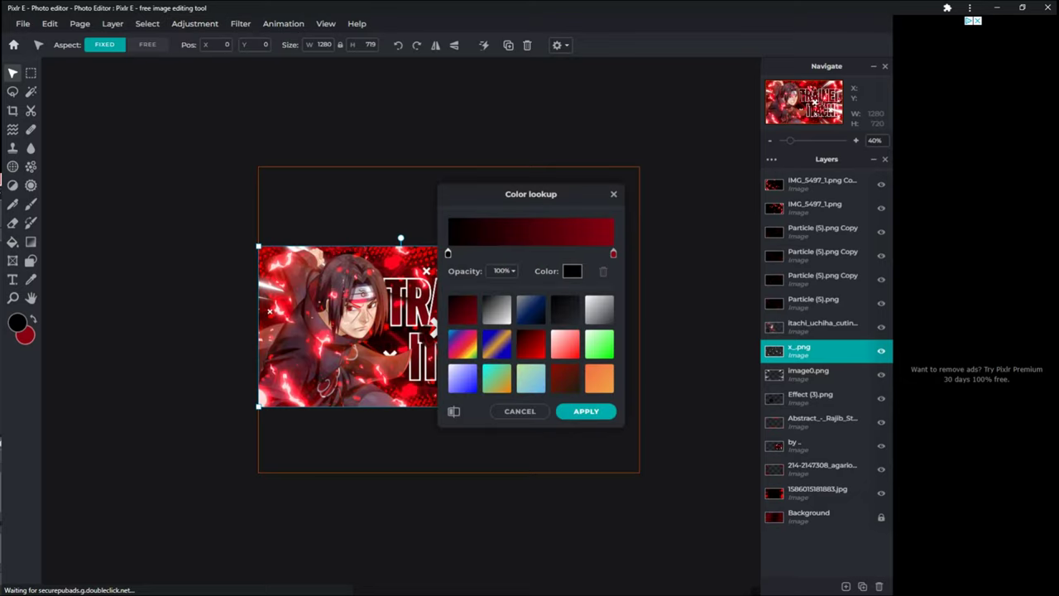
left_click(613, 254)
left_click(586, 412)
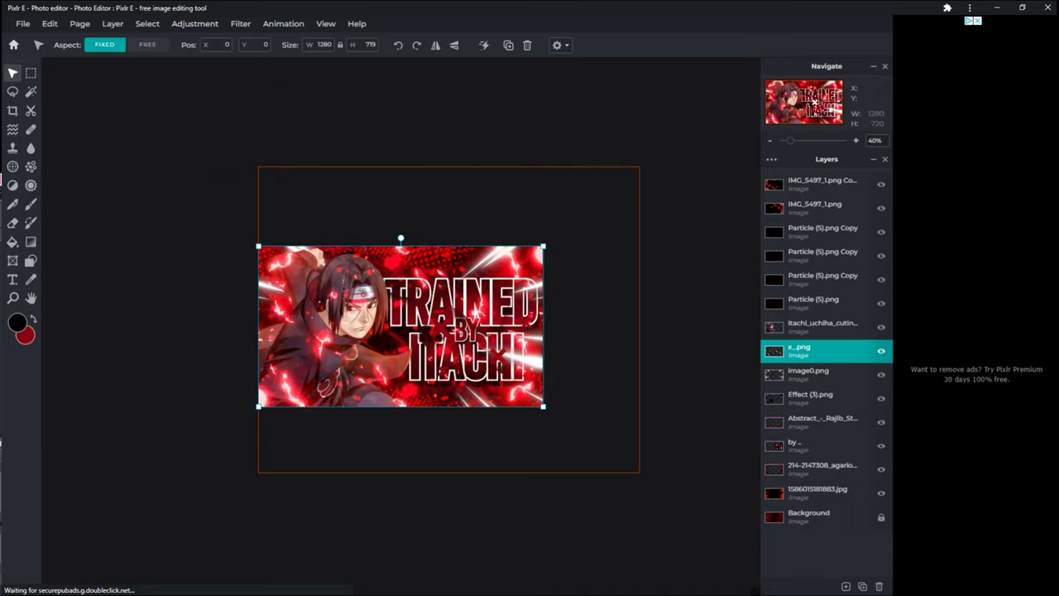
Apply a black outline of size 5 at 100% opacity to the x_ layer
left_click(815, 398)
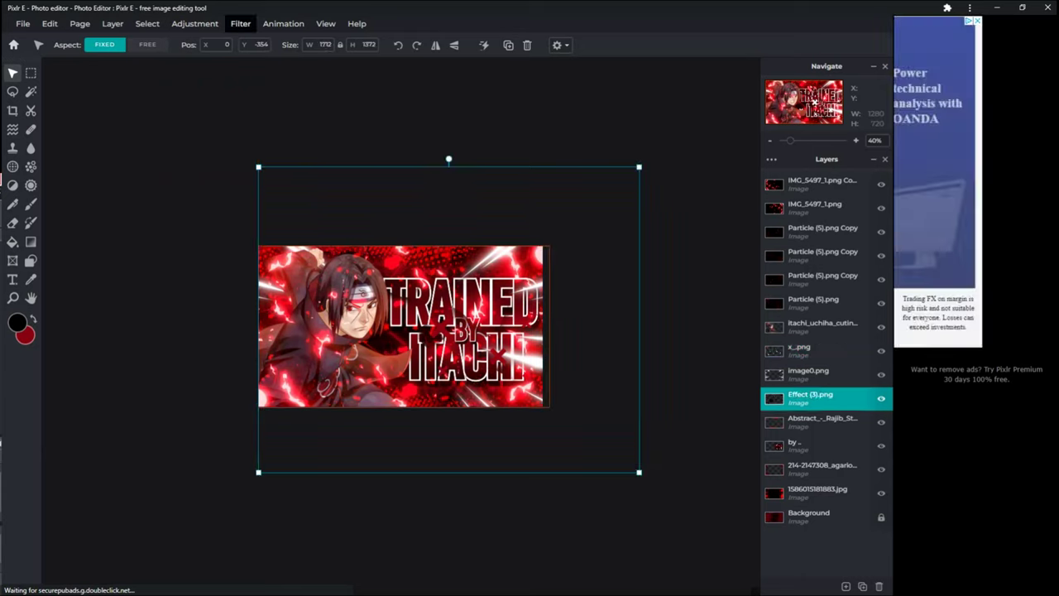
left_click(240, 24)
left_click(50, 24)
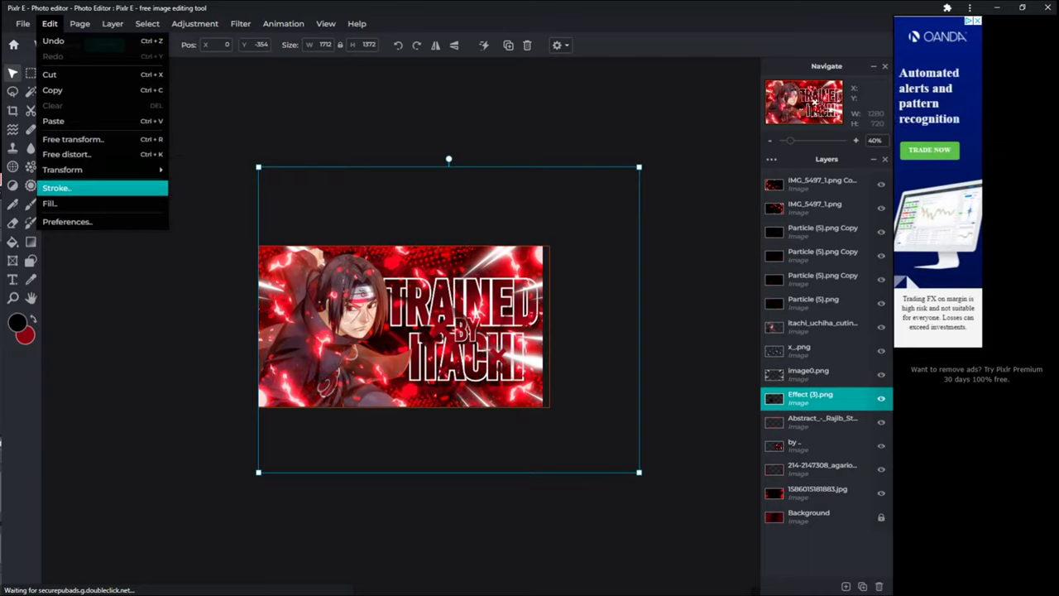
left_click(240, 23)
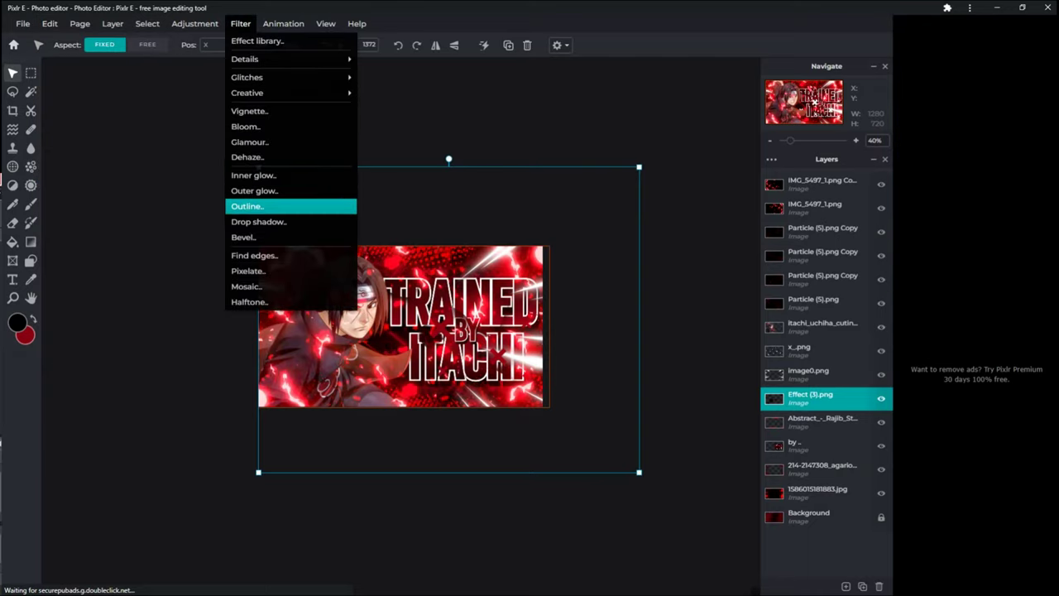
left_click(247, 206)
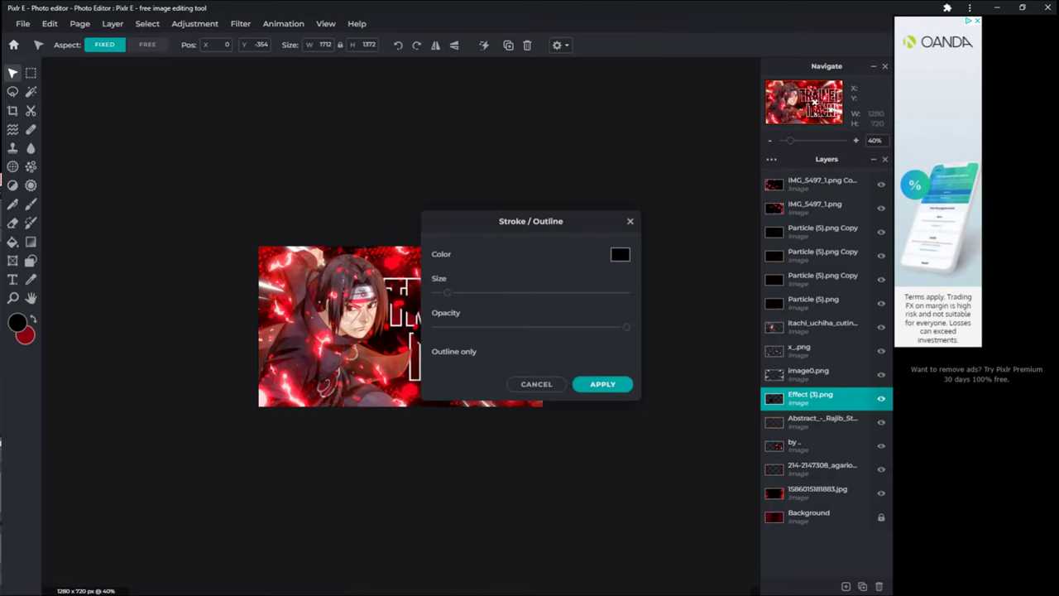
left_click_drag(531, 221, 644, 261)
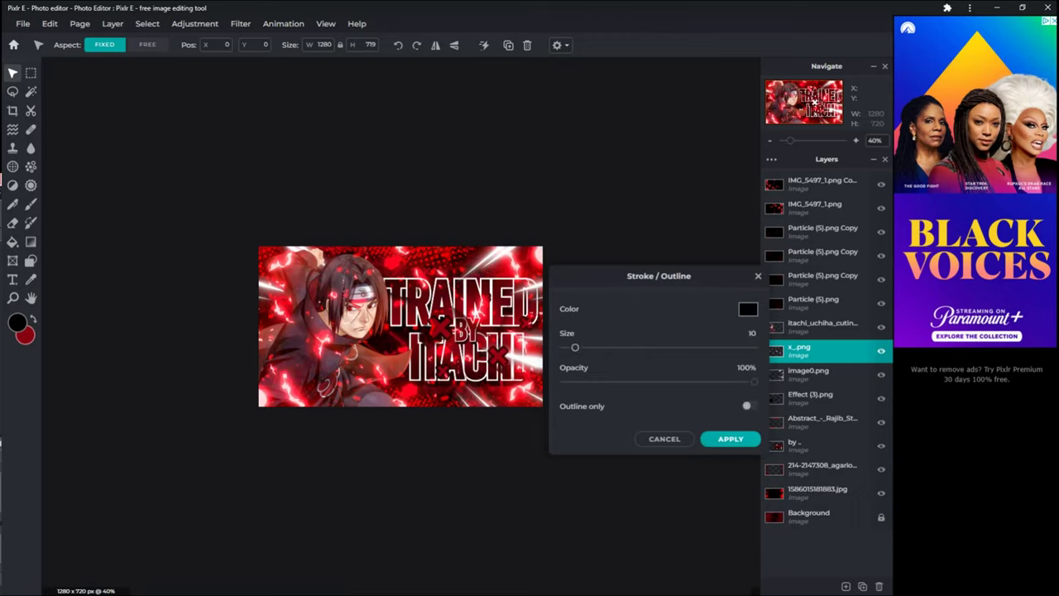
left_click_drag(575, 346, 569, 348)
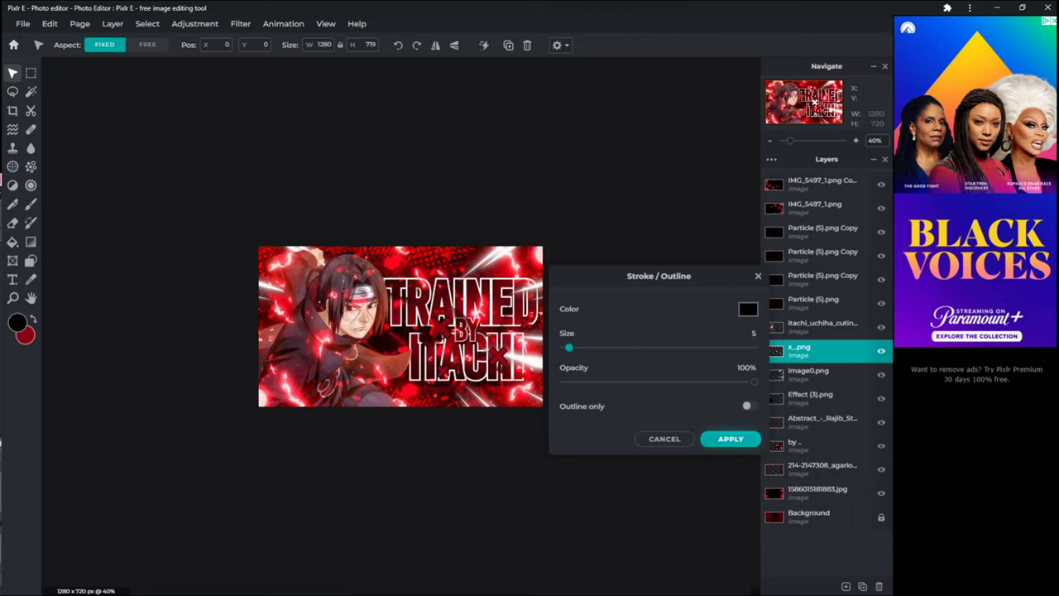
left_click(731, 439)
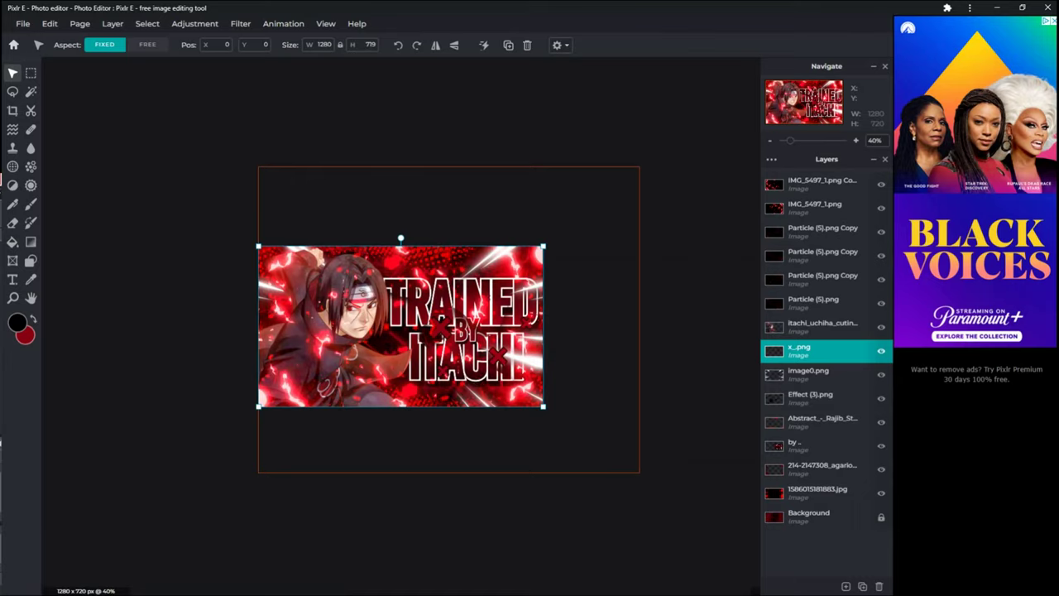
Set the thumbnail to save as a 1280 × 720 JPG with the quality raised to about the maximum
left_click(817, 517)
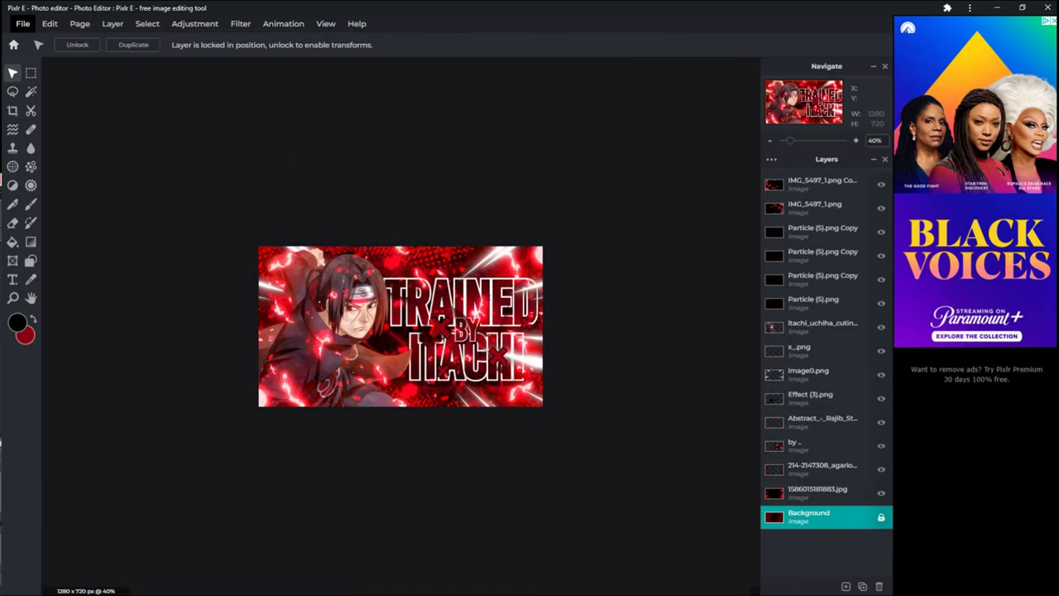
left_click(22, 23)
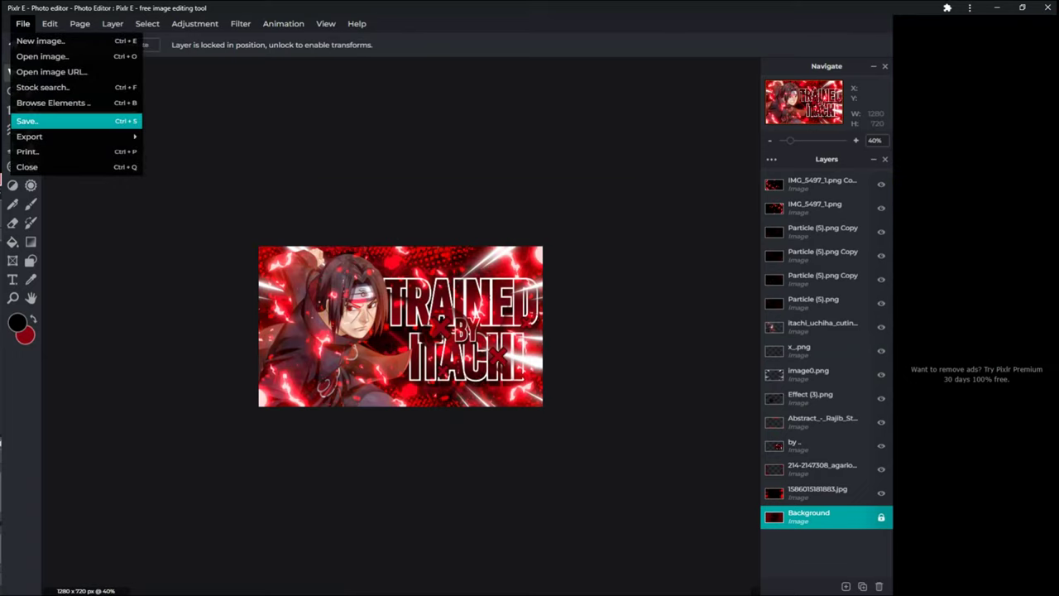
left_click(27, 121)
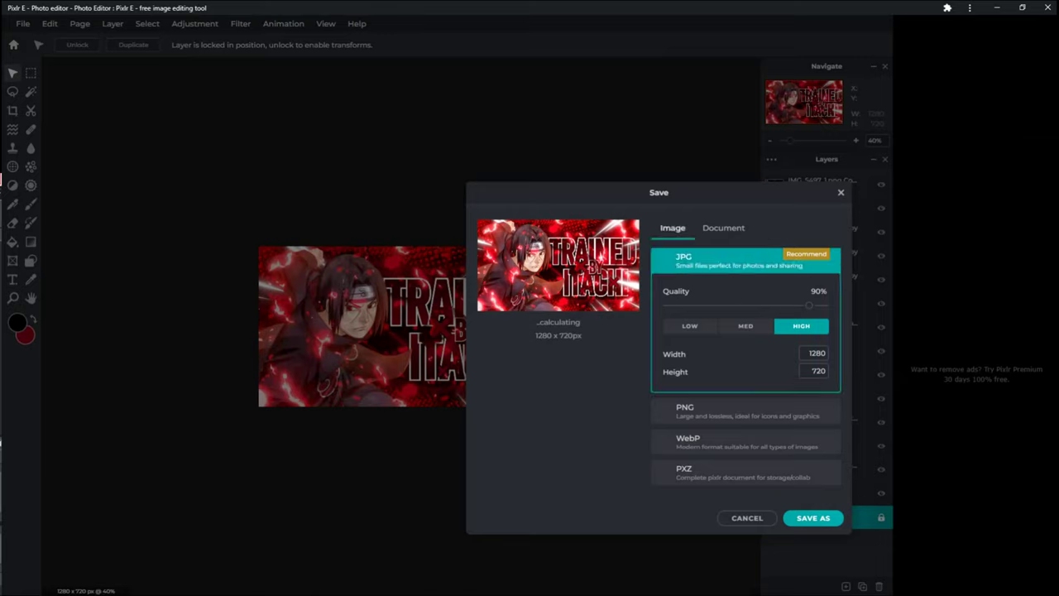
left_click_drag(809, 305, 825, 305)
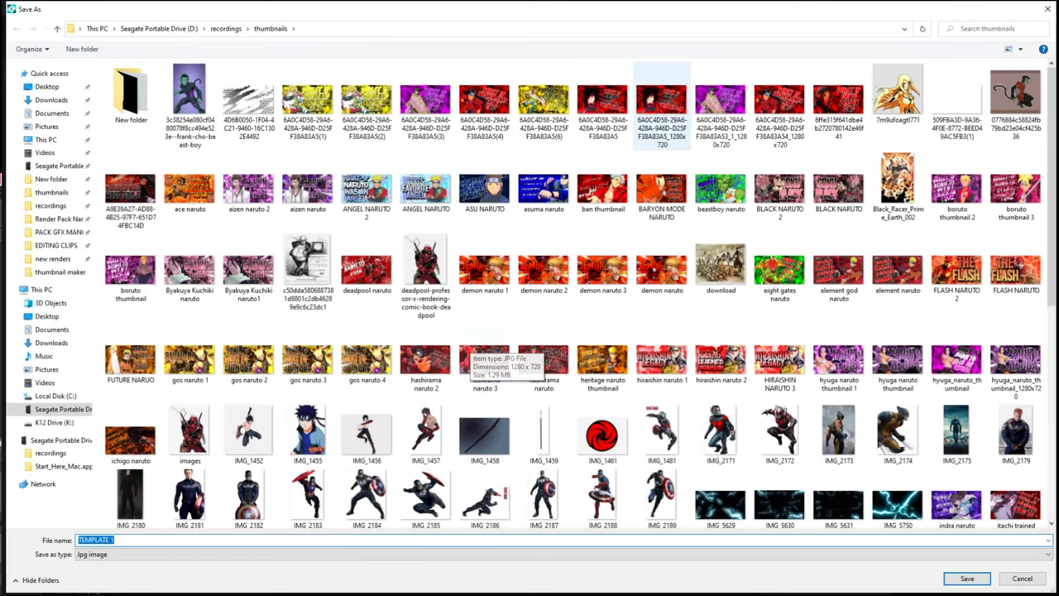
Save the JPG as itachi trained naruto in the thumbnails folder, replacing the existing file of that name
scroll(470, 352, "down", 2)
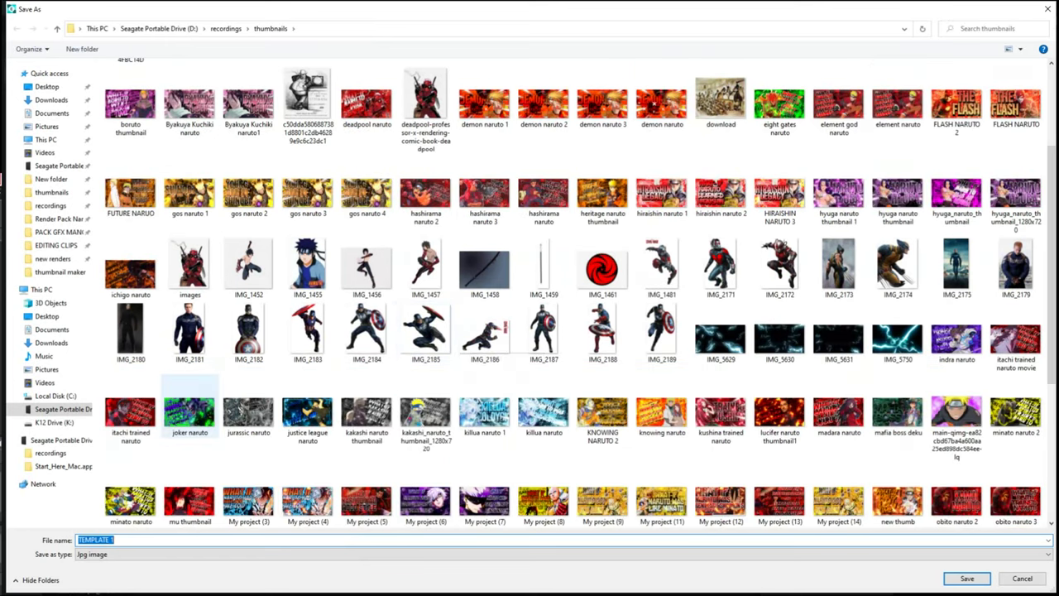
left_click(130, 414)
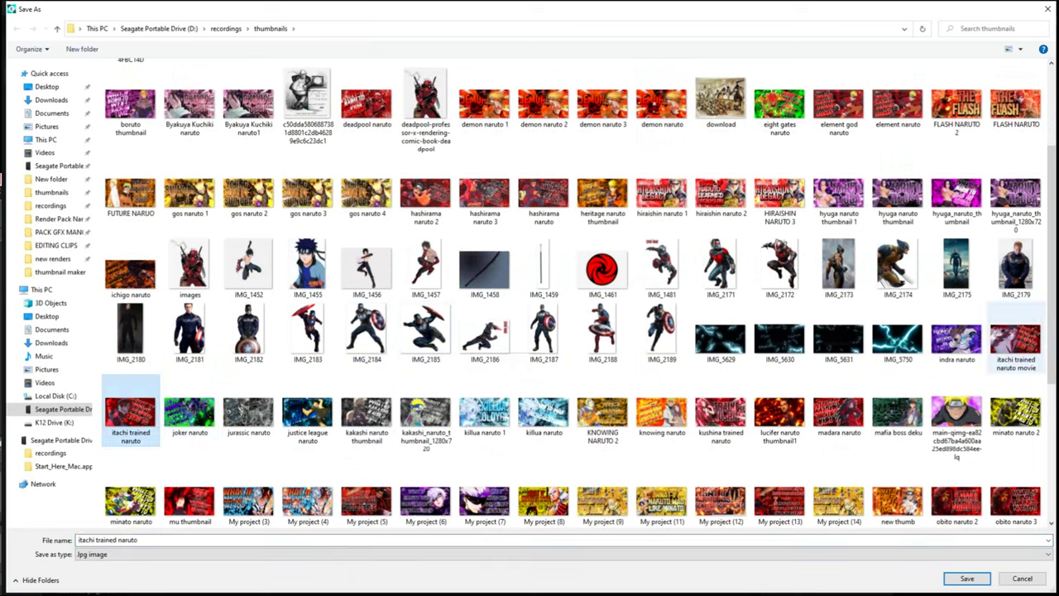
left_click(1016, 339)
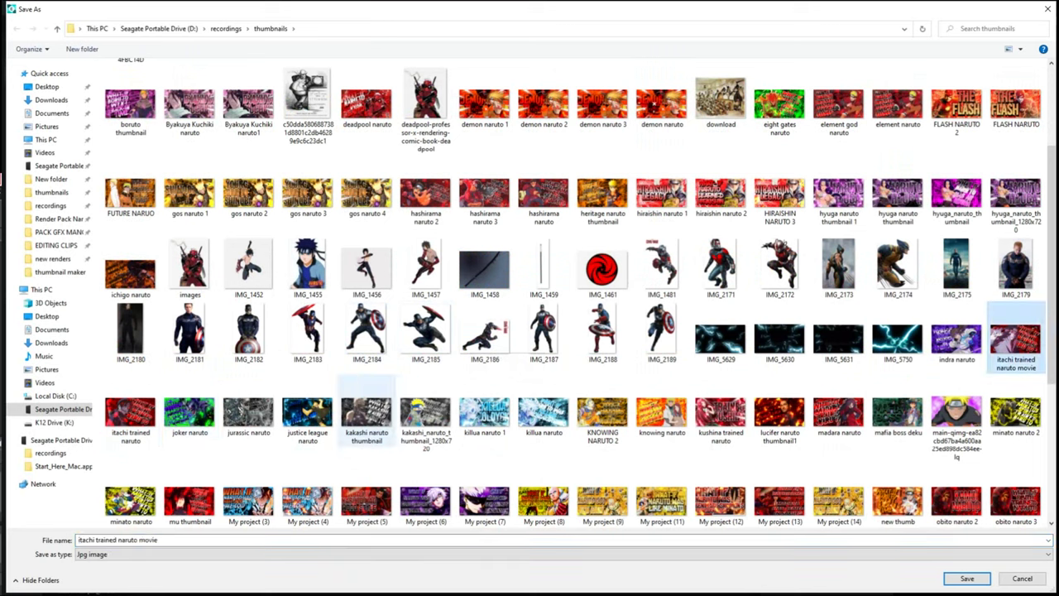
left_click(130, 414)
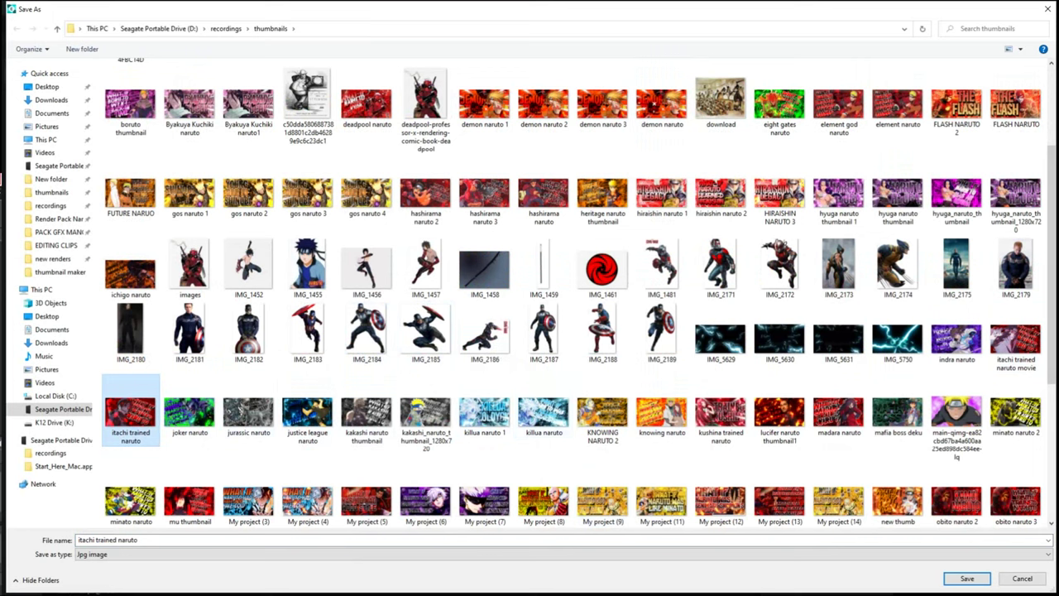
key("Return")
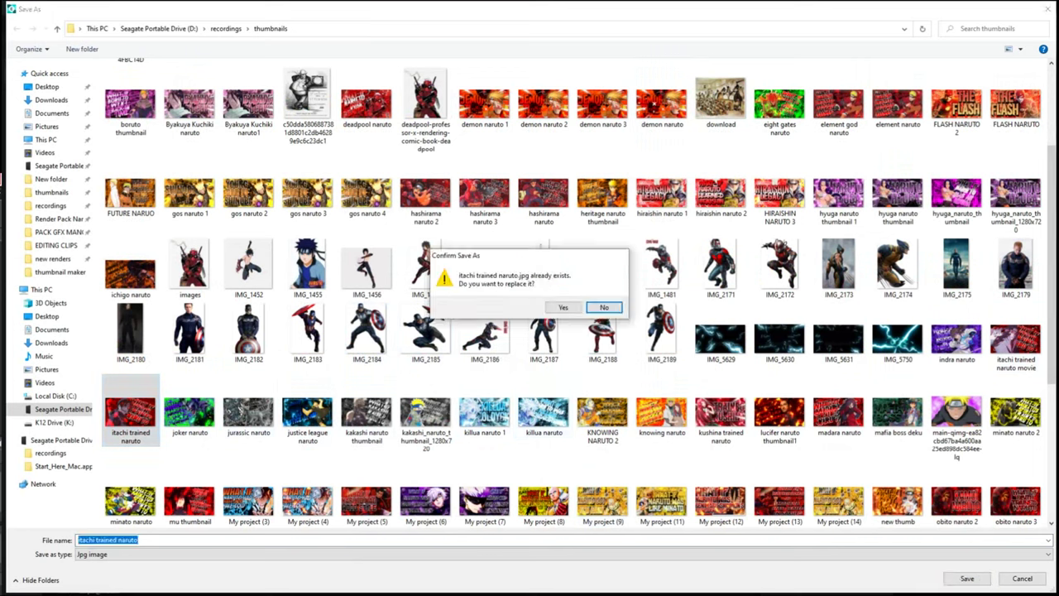
left_click(564, 307)
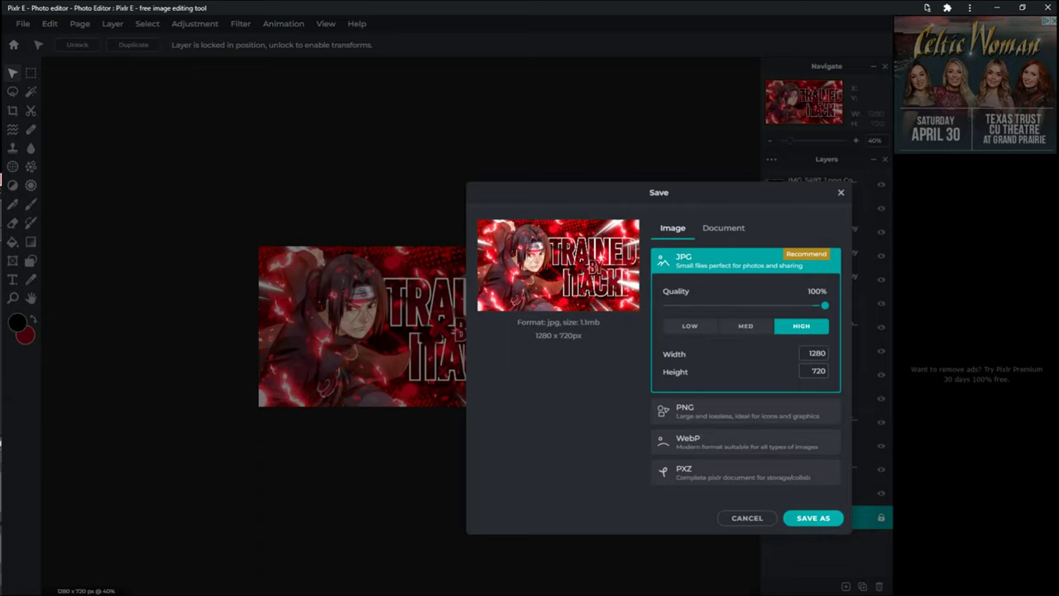
Switch to File Explorer, open the thumbnails folder and locate the saved itachi trained naruto image
mouse_move(287, 591)
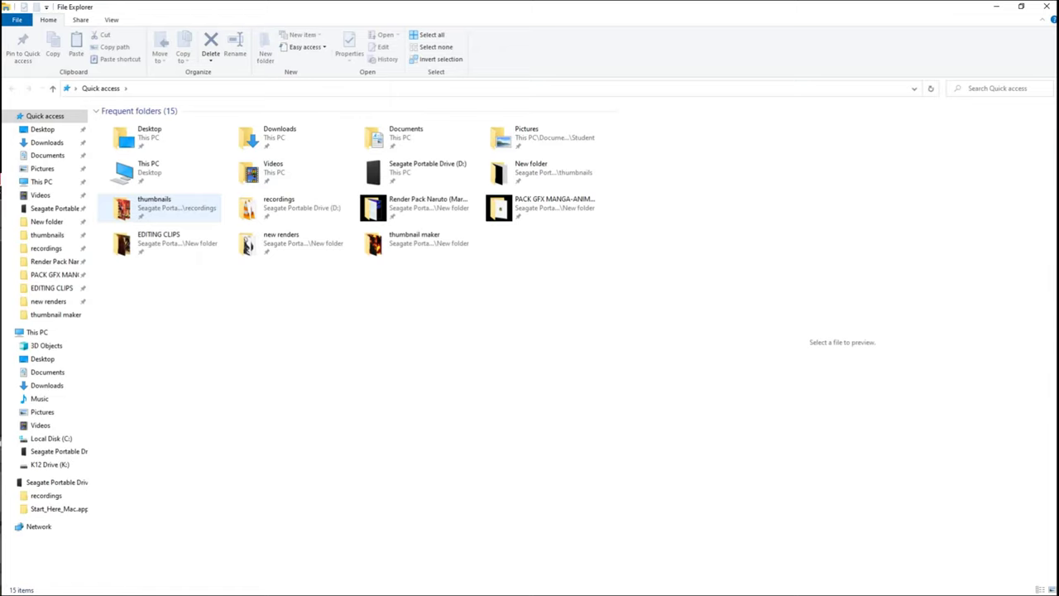
double_click(160, 207)
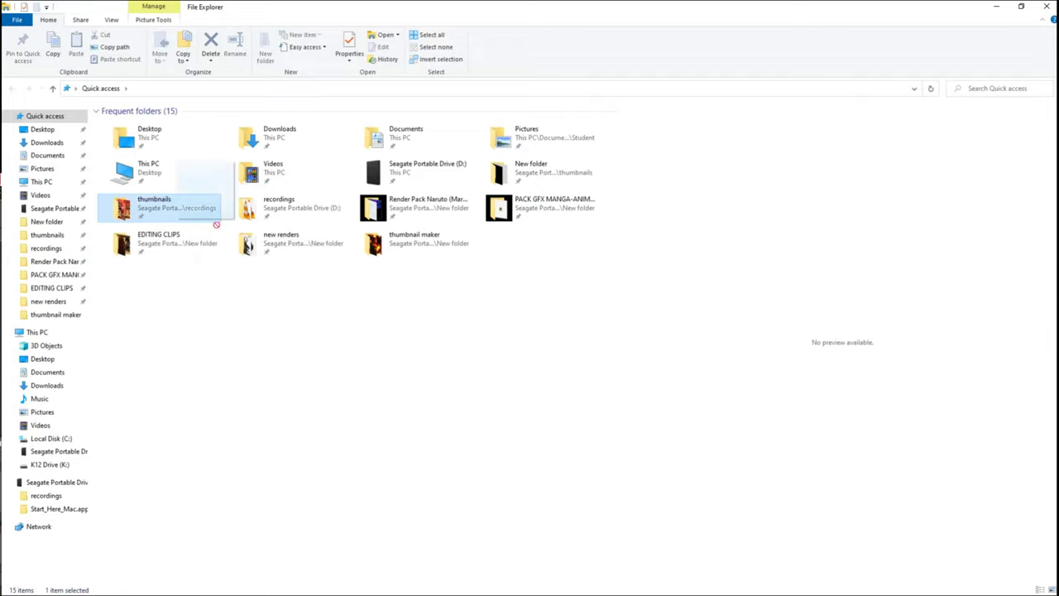
key("Return")
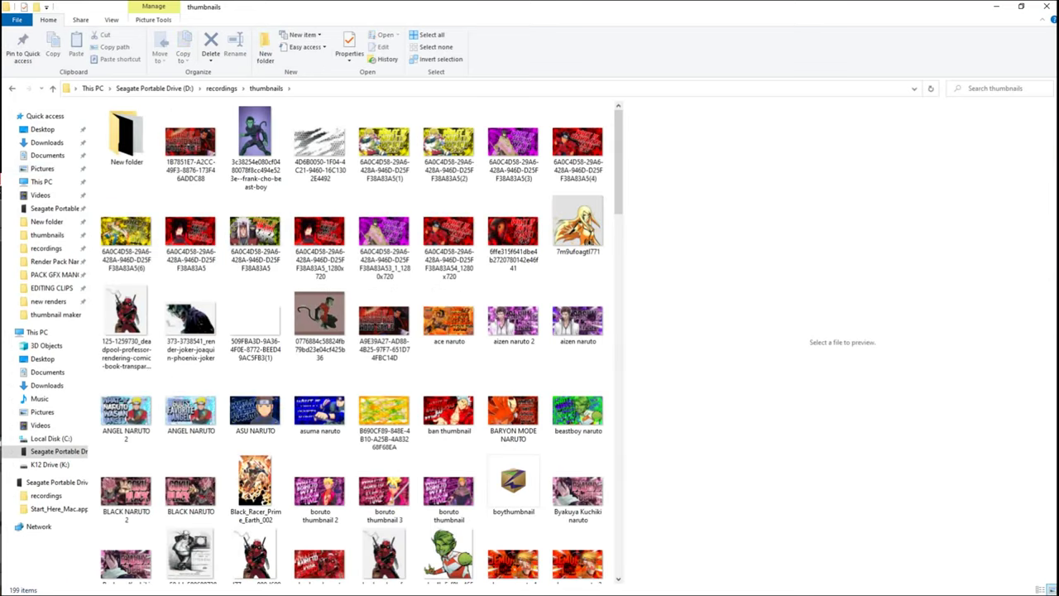
scroll(319, 240, "down", 2)
scroll(360, 339, "down", 5)
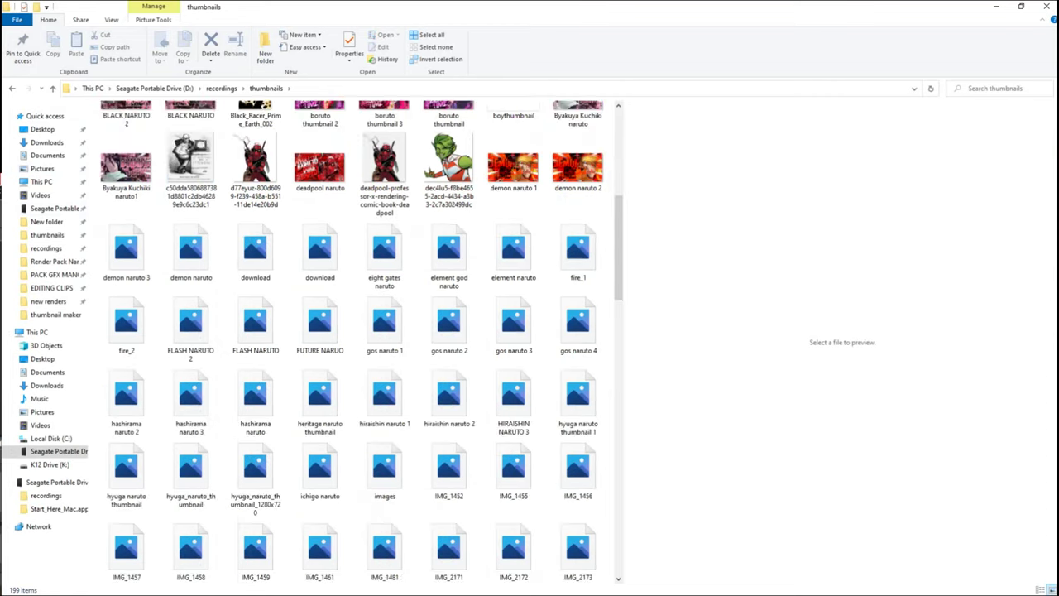
scroll(348, 347, "down", 3)
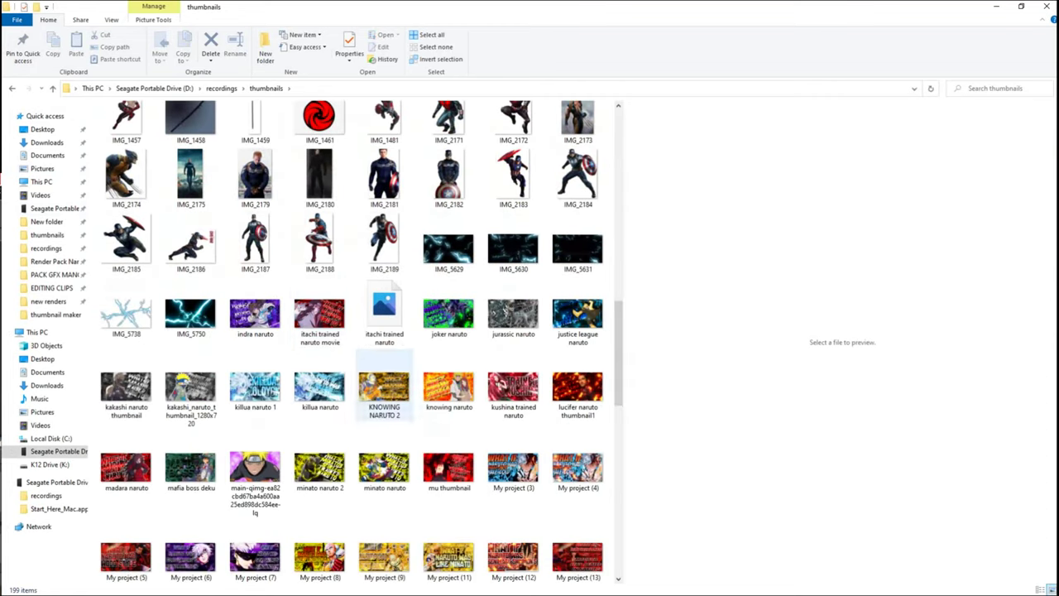
scroll(256, 435, "down", 3)
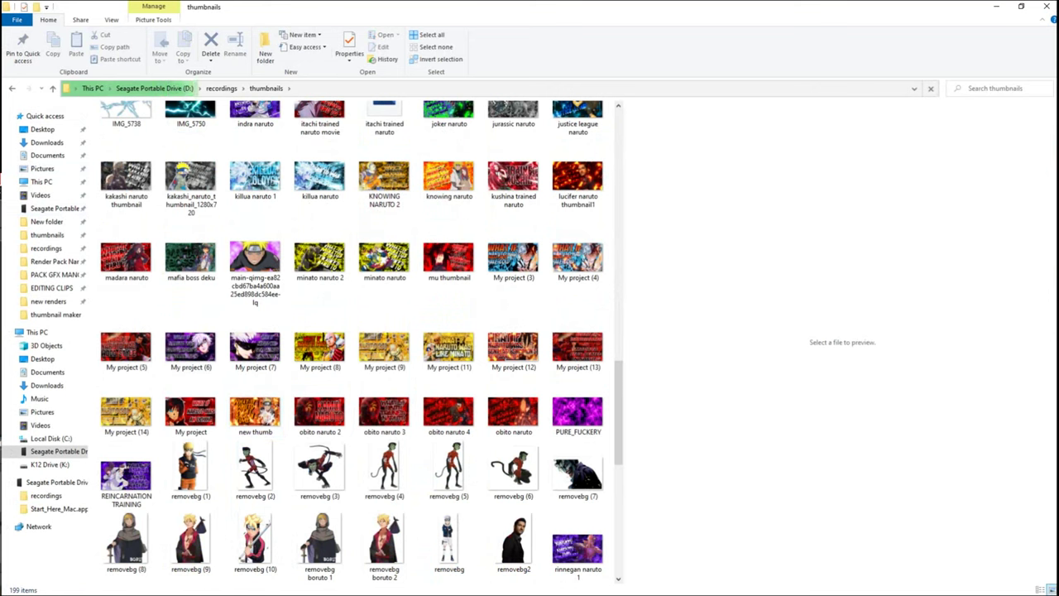
scroll(413, 265, "up", 2)
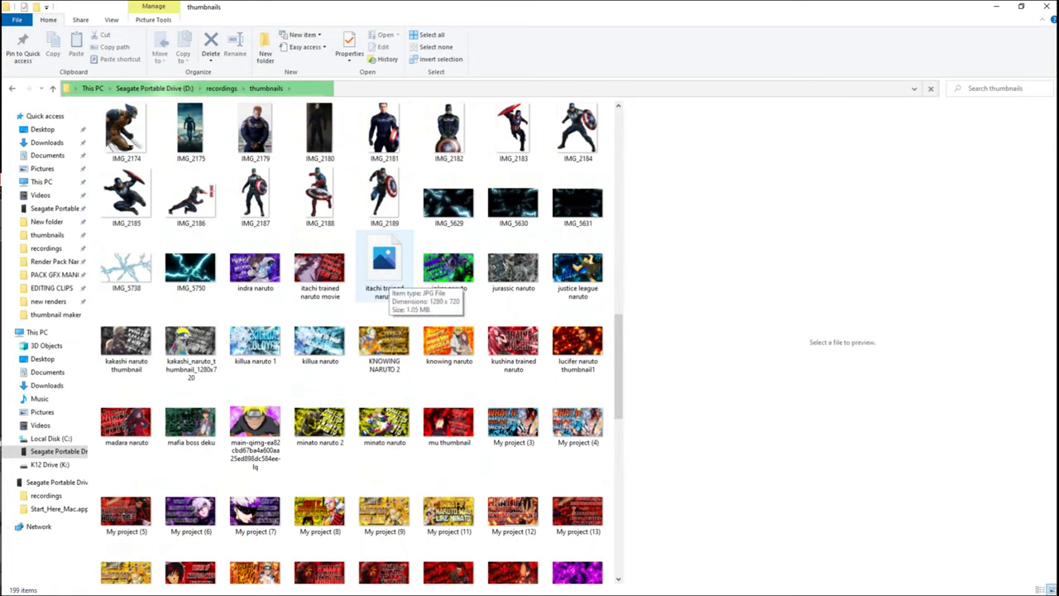
left_click(385, 266)
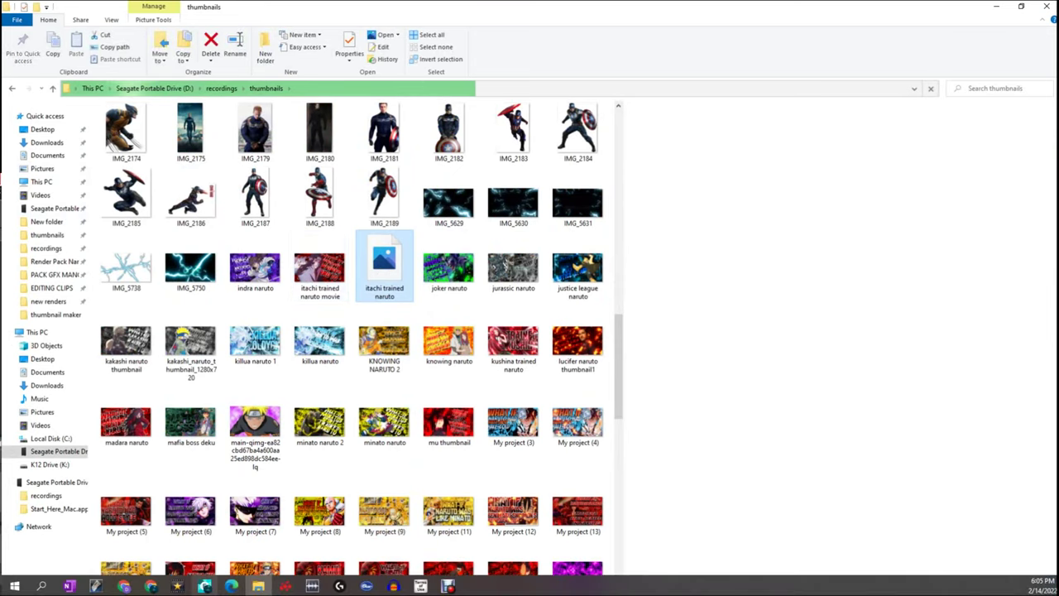
left_click(204, 586)
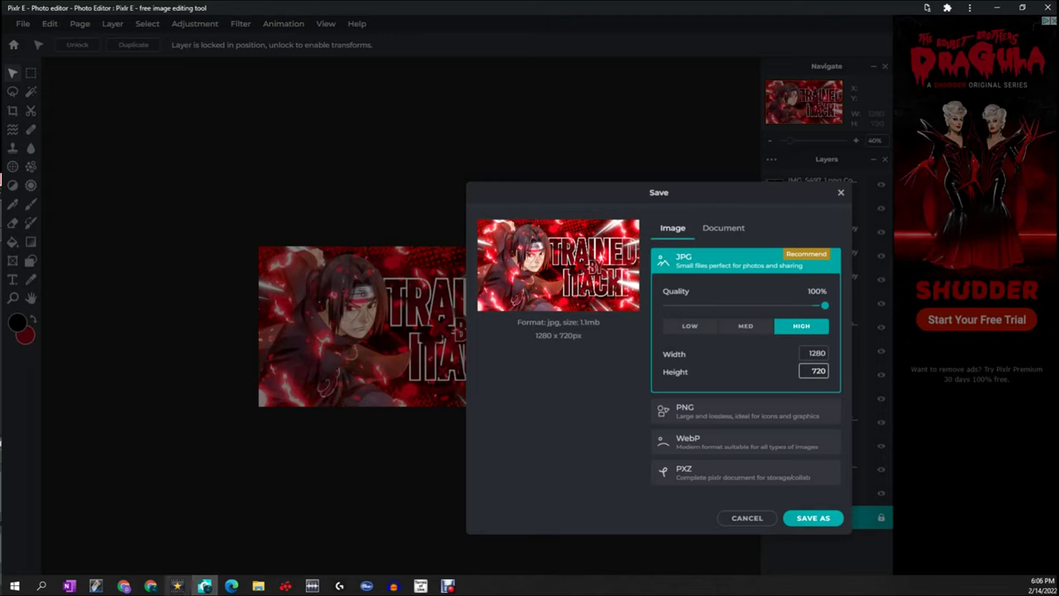
left_click(205, 586)
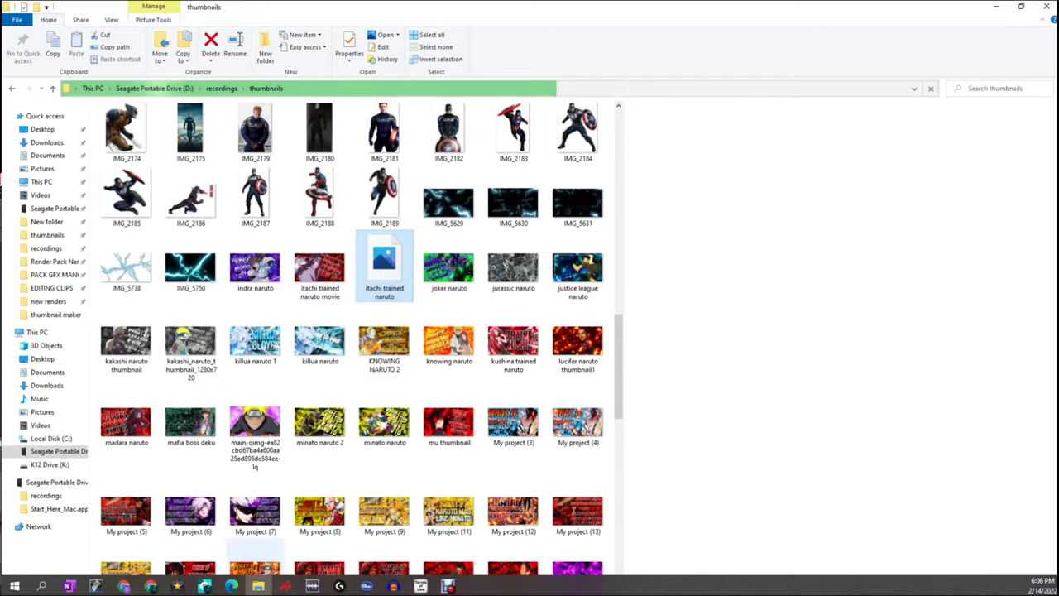
Compare the previews of the itachi trained naruto movie and itachi trained naruto thumbnails
left_click(320, 267)
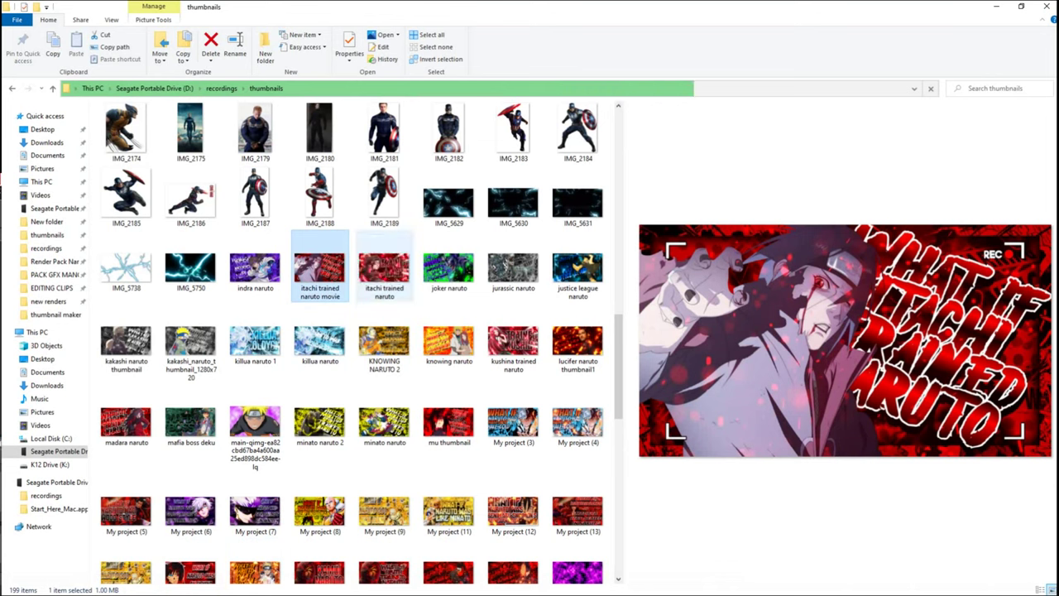
left_click(384, 267)
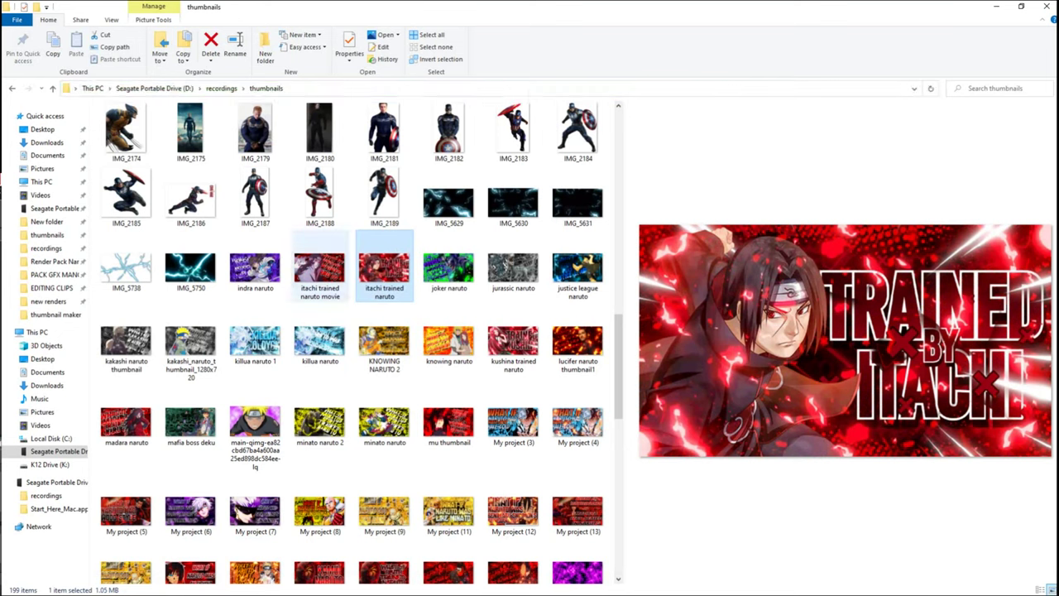
left_click(320, 267)
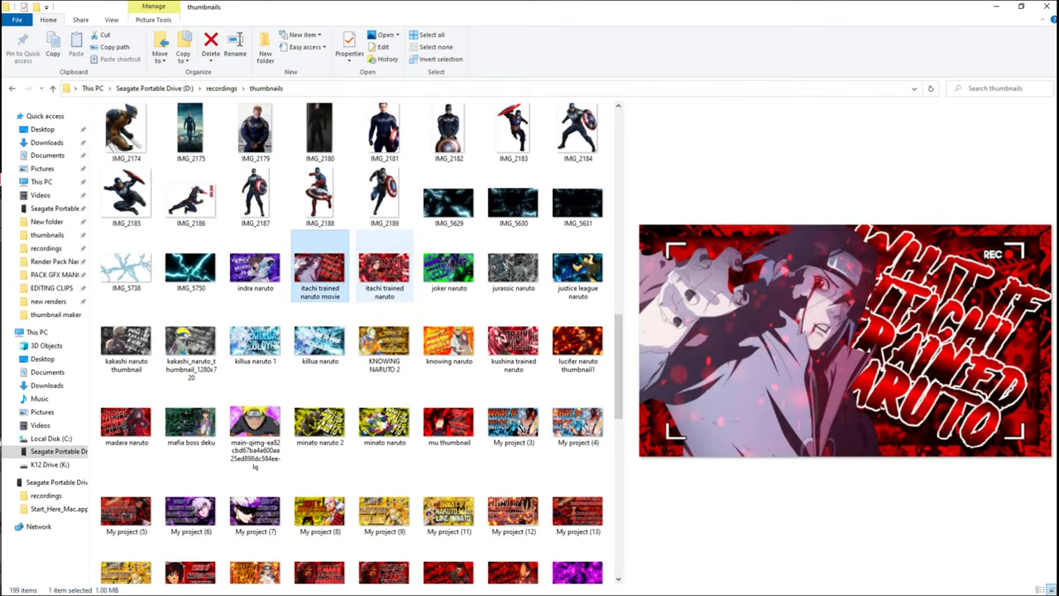
left_click(384, 269)
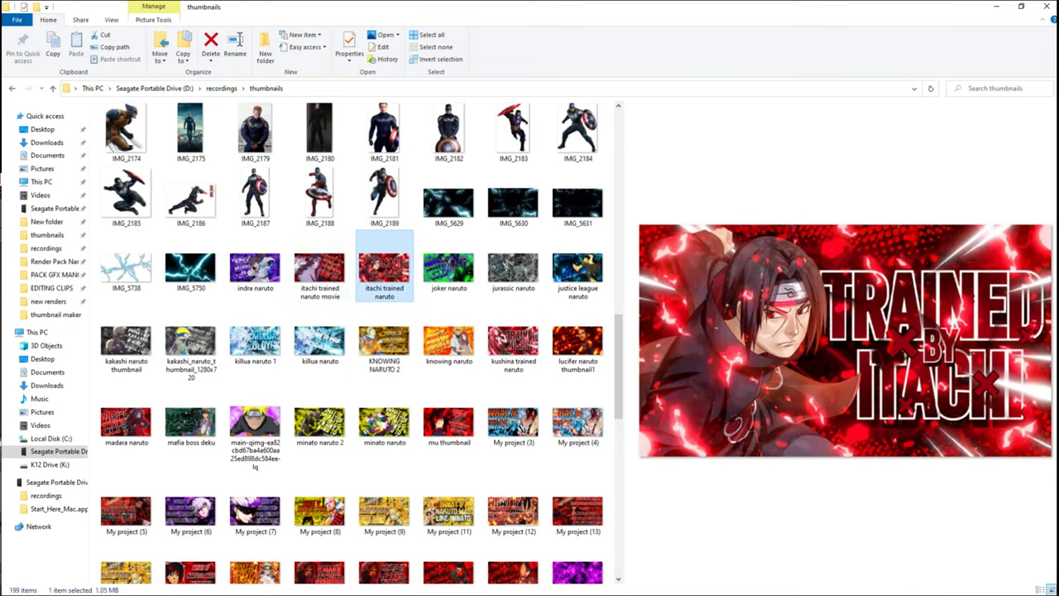
left_click(321, 269)
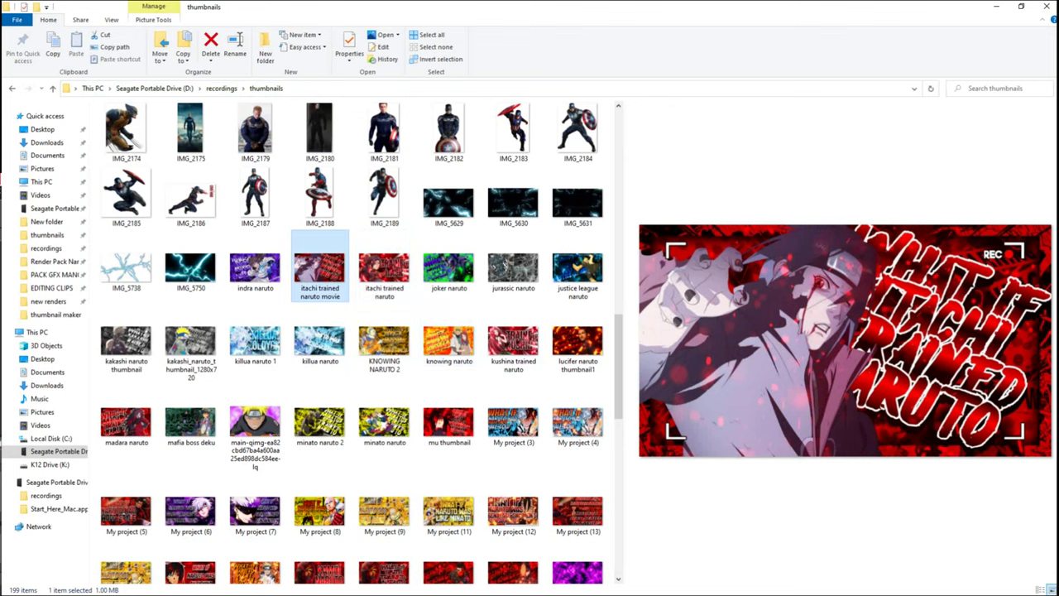
left_click(385, 270)
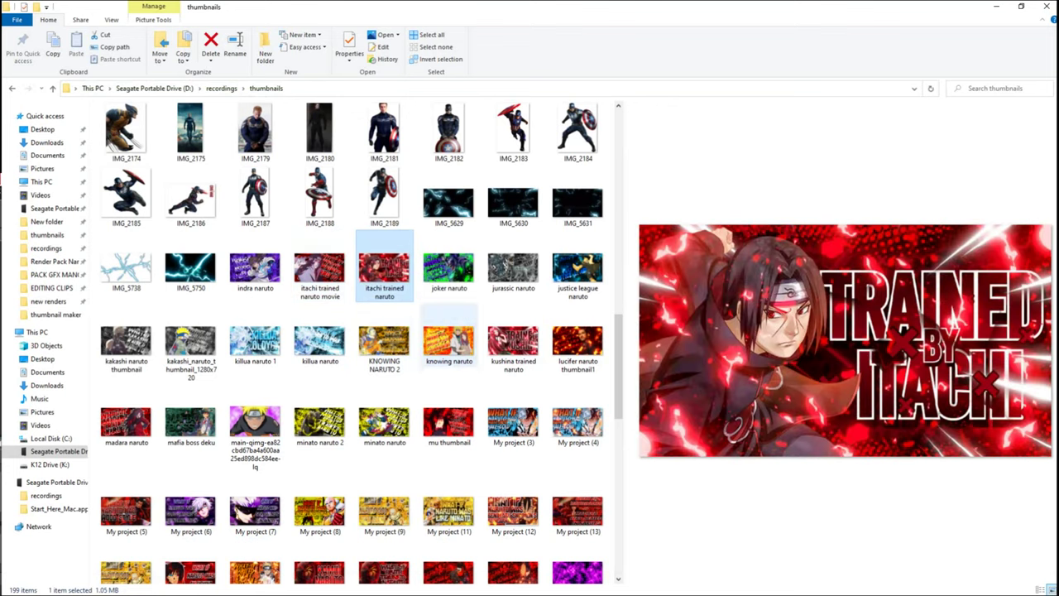
Preview the kushina trained naruto, killua naruto 1, killua naruto and obito naruto 2 thumbnails
left_click(513, 339)
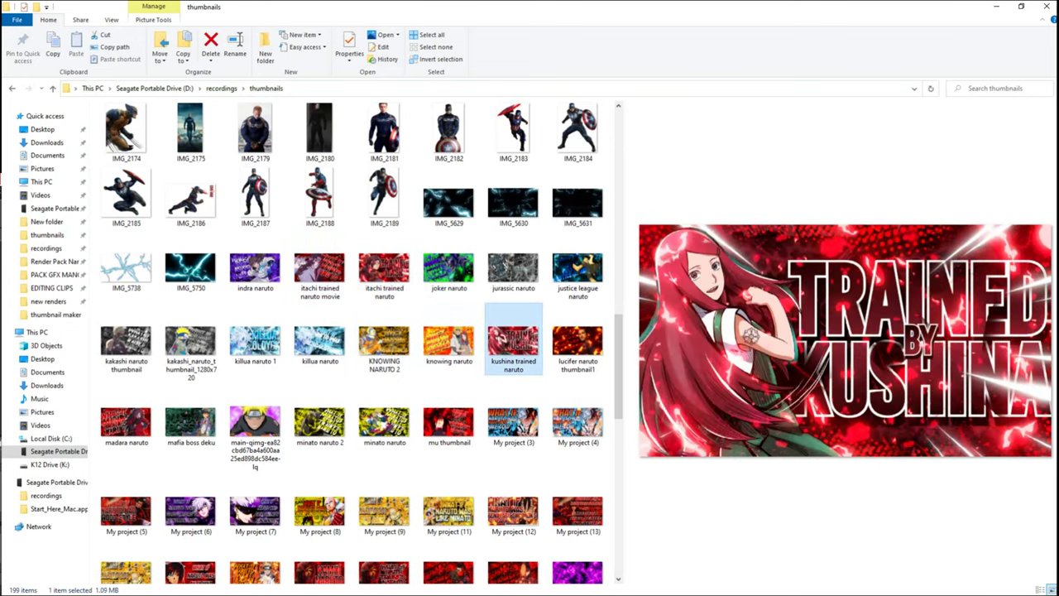
left_click(255, 339)
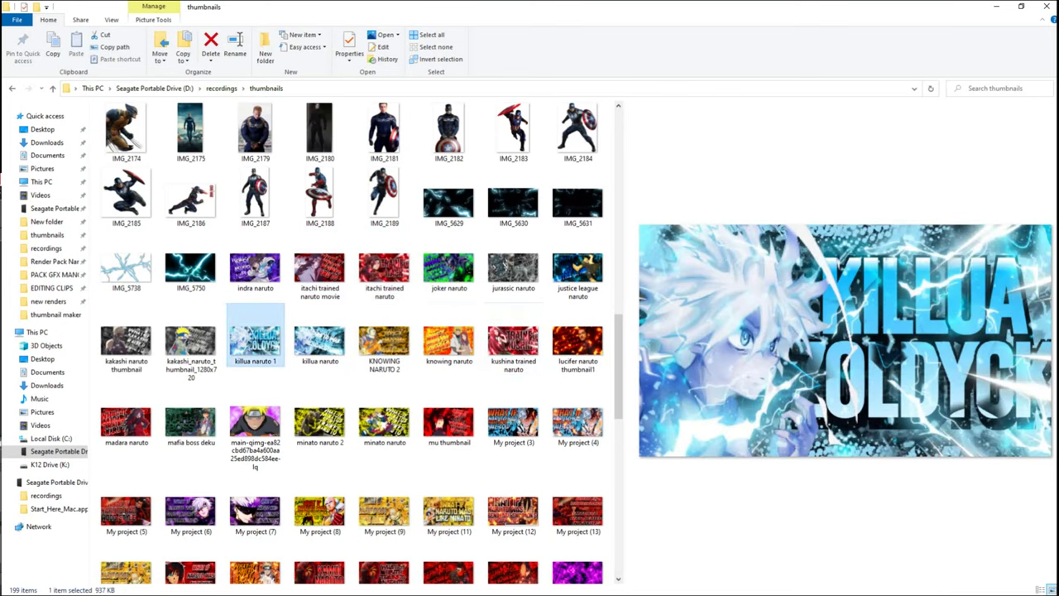
left_click(319, 339)
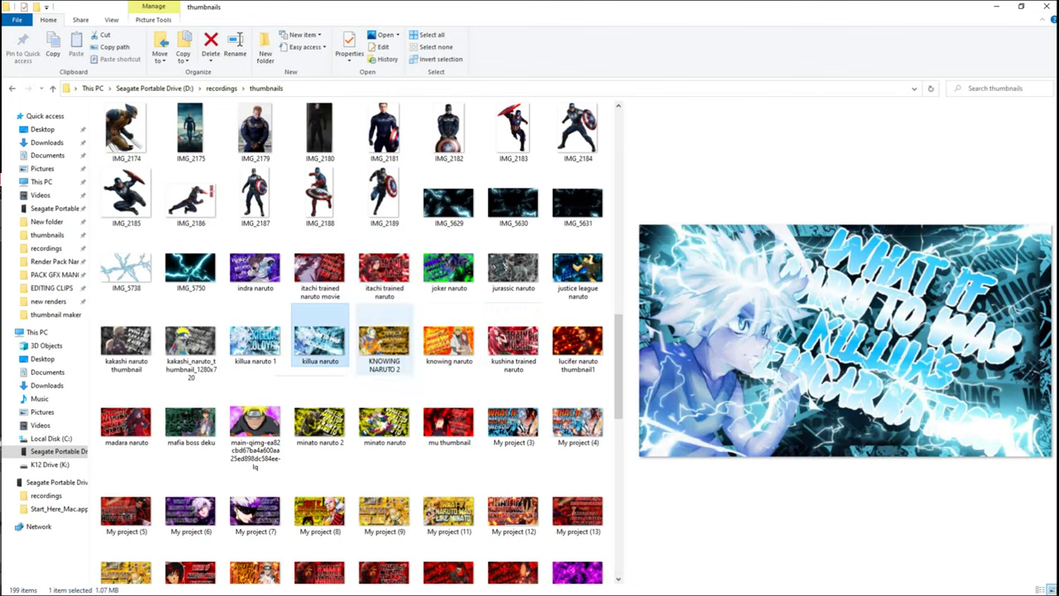
left_click(254, 339)
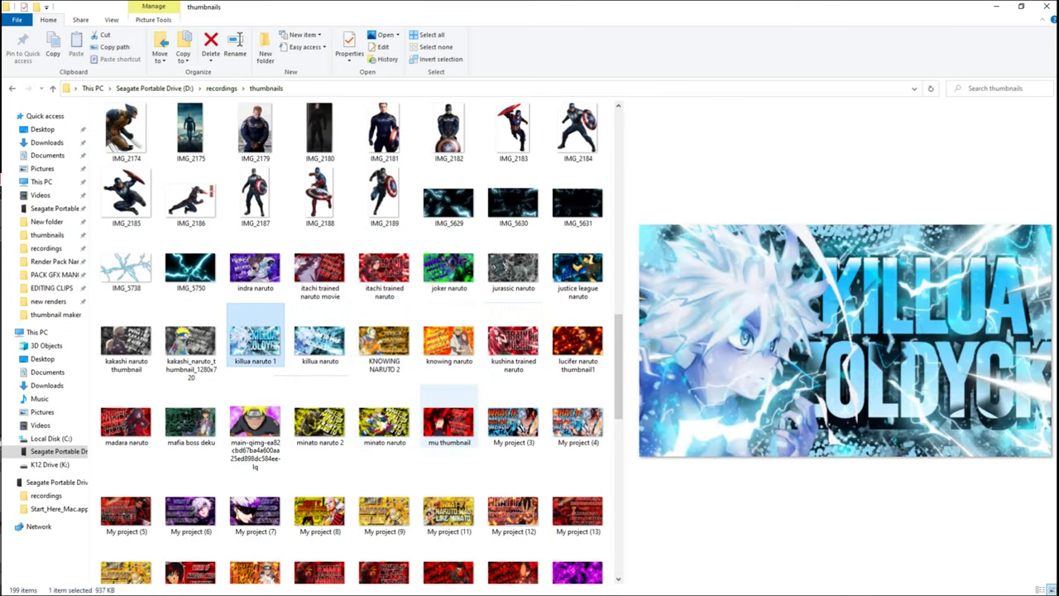
scroll(448, 422, "down", 2)
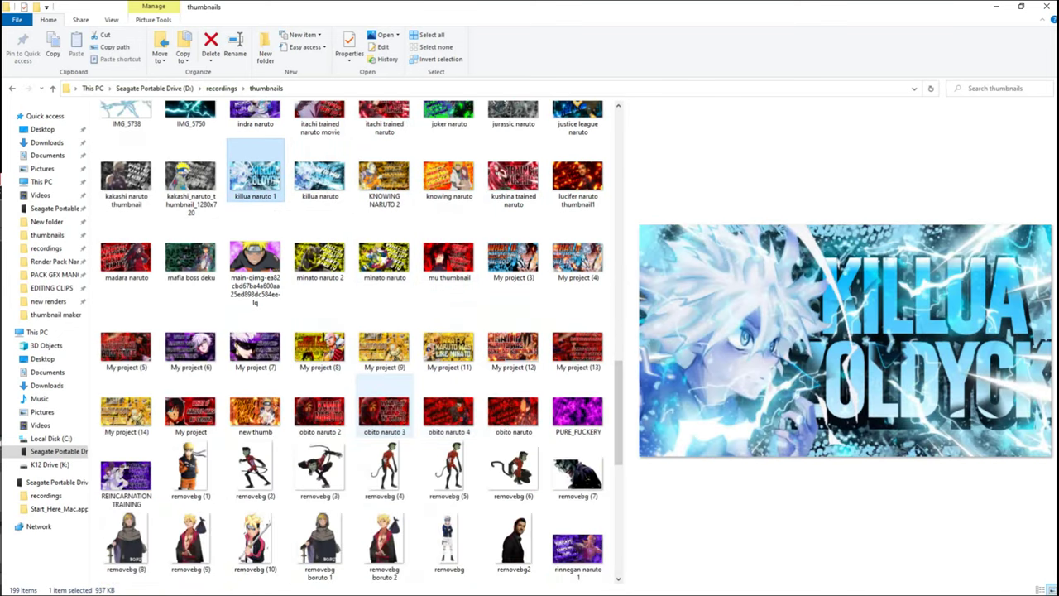
left_click(320, 409)
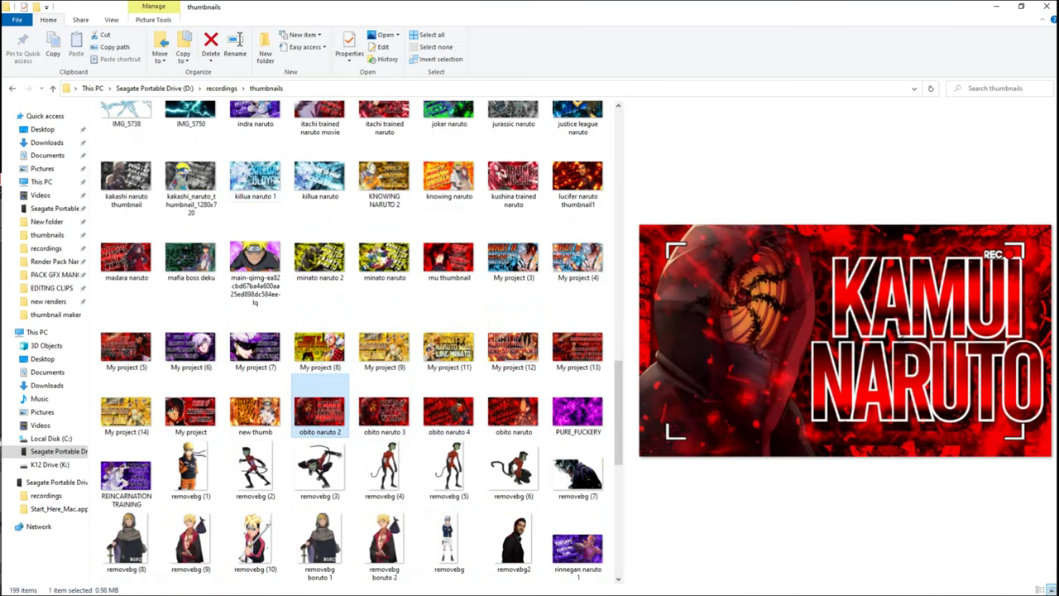
Preview the superman naruto, both uchiha naruto, toshiro naruto, YOUNG SAGE NARUTO and time thumbnails further down the folder
scroll(255, 347, "down", 5)
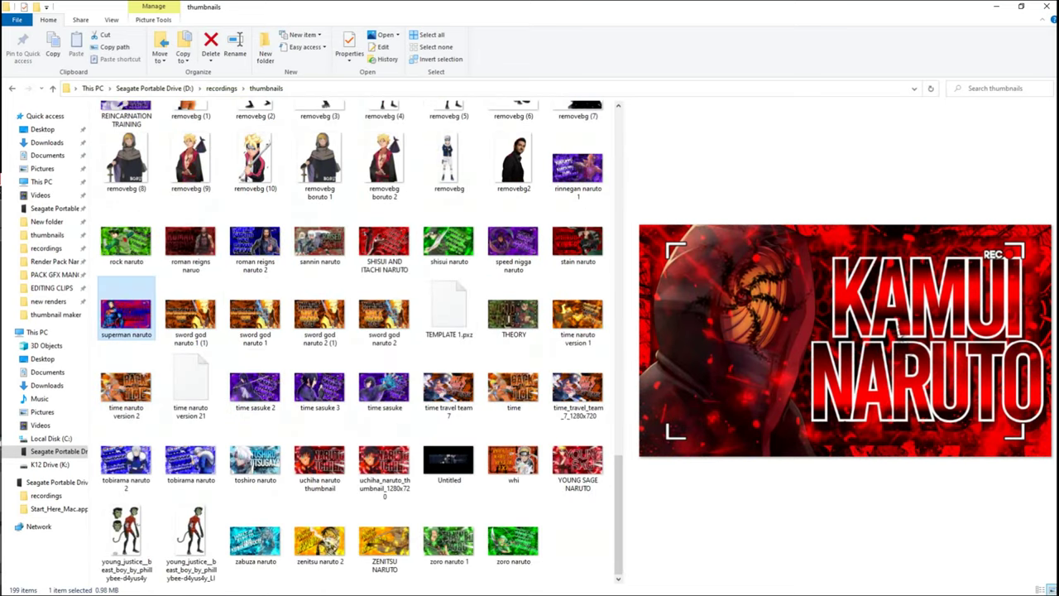
left_click(191, 385)
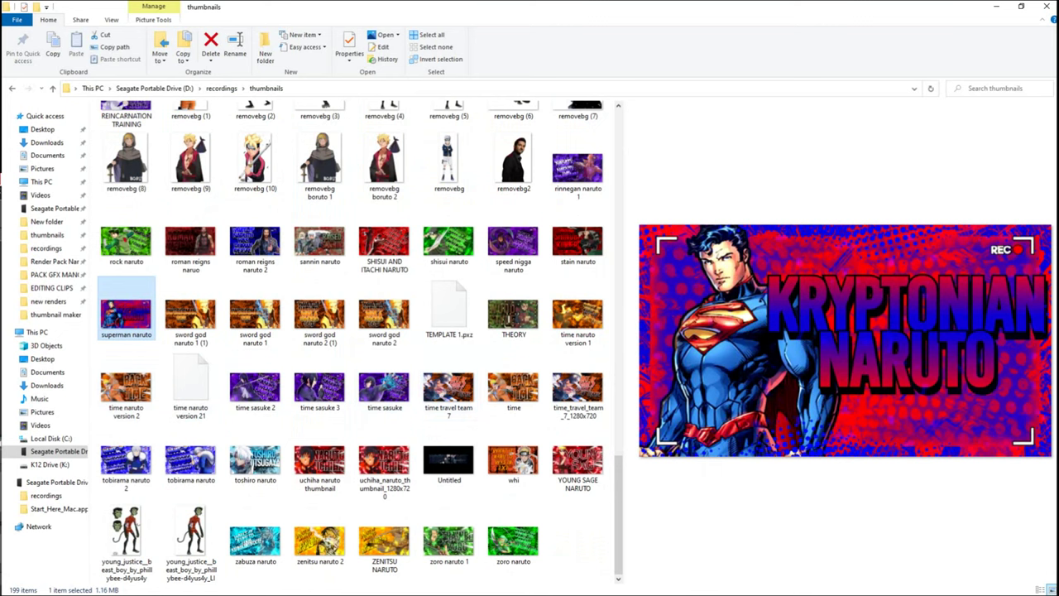
left_click(320, 460)
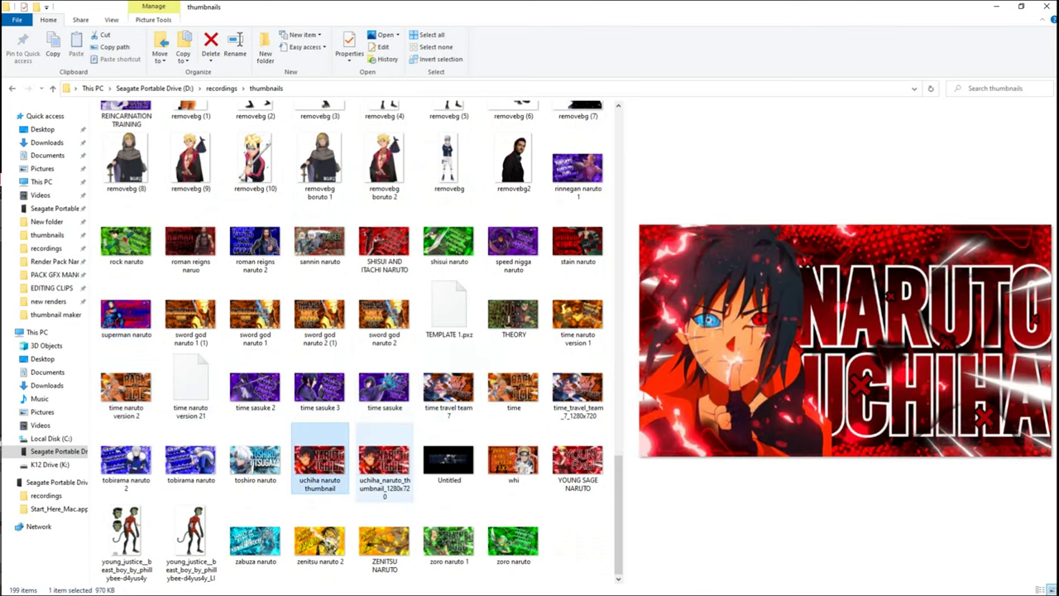
left_click(384, 461)
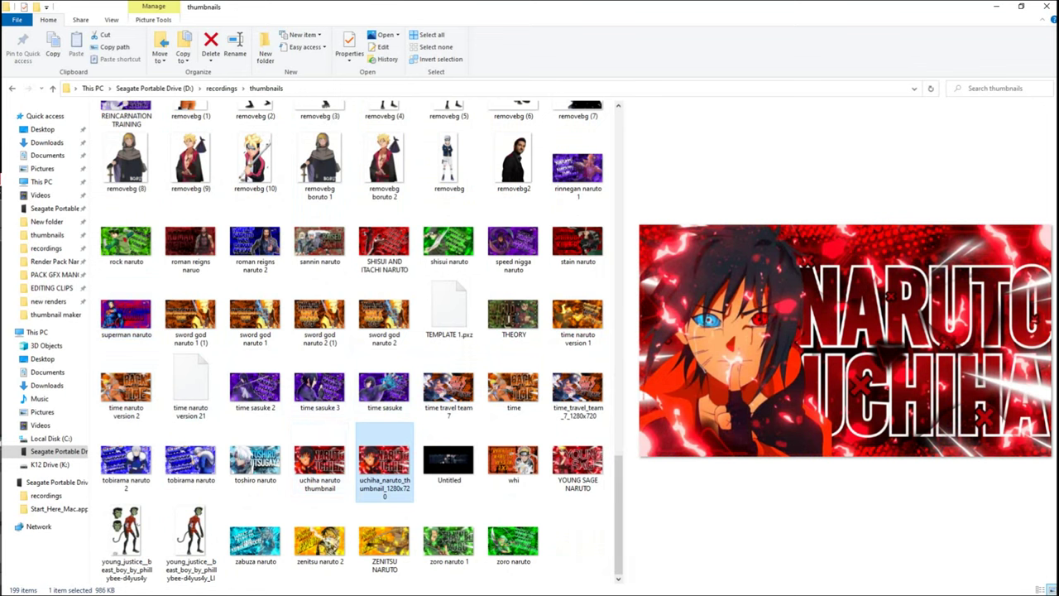
left_click(255, 460)
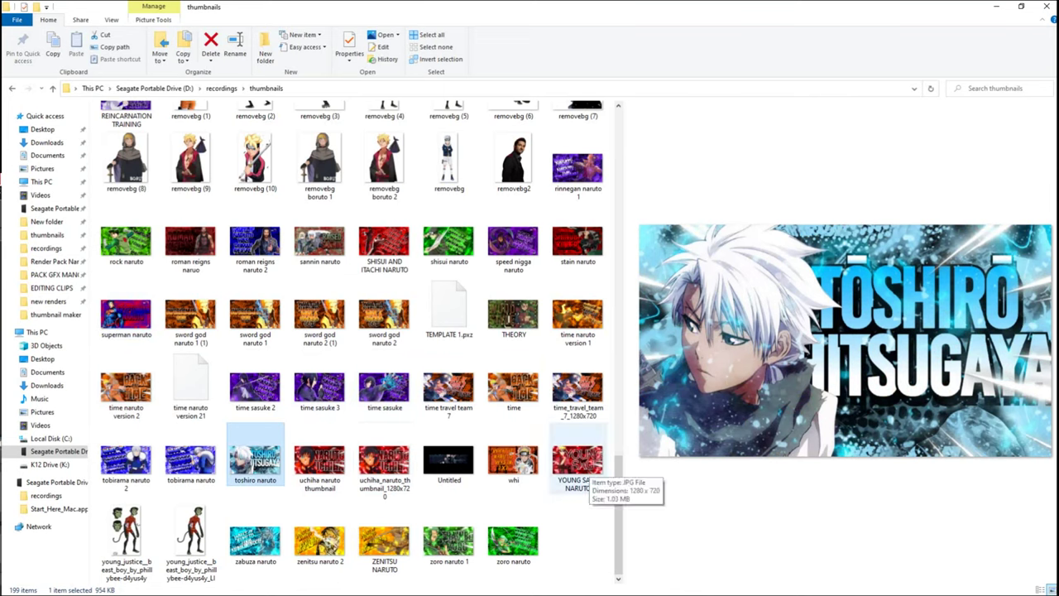
left_click(579, 468)
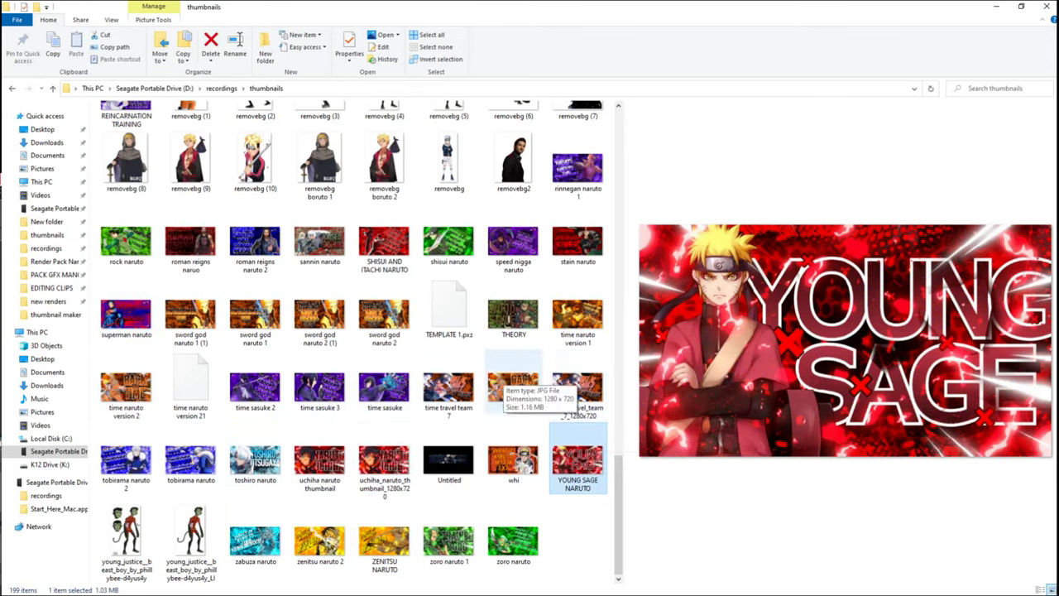
left_click(511, 382)
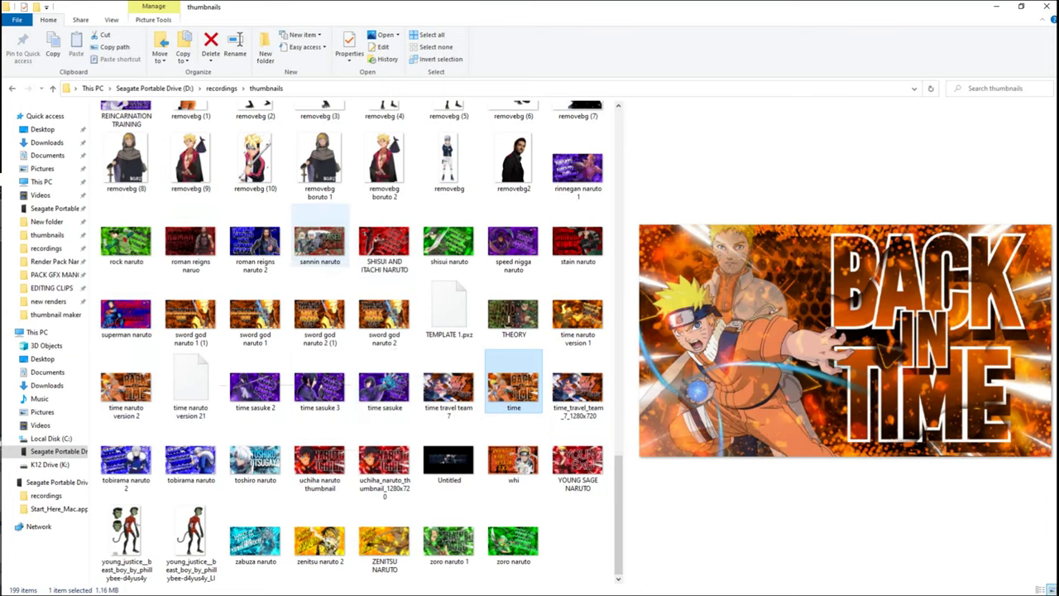
Go back up the thumbnails folder and preview the gos naruto 1, gos naruto 2 and gos naruto 4 thumbnails
scroll(320, 240, "up", 2)
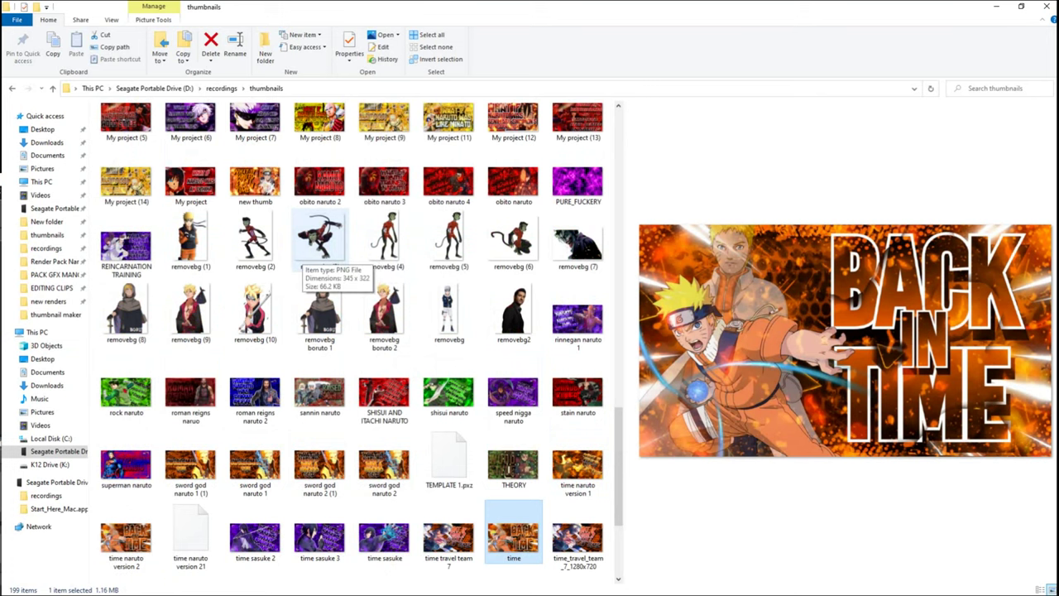
scroll(319, 248, "up", 3)
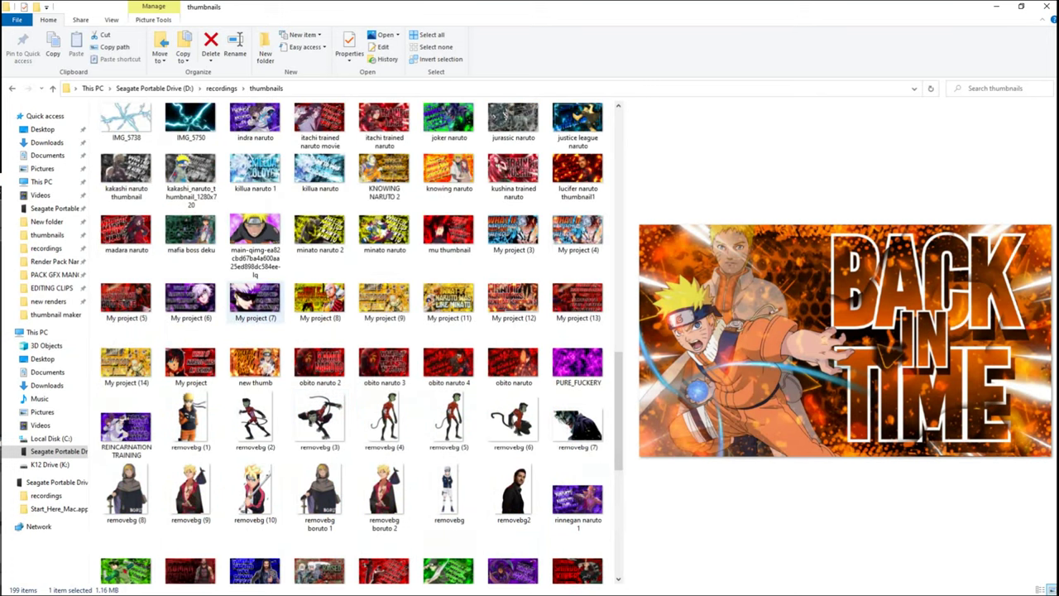
scroll(255, 298, "up", 10)
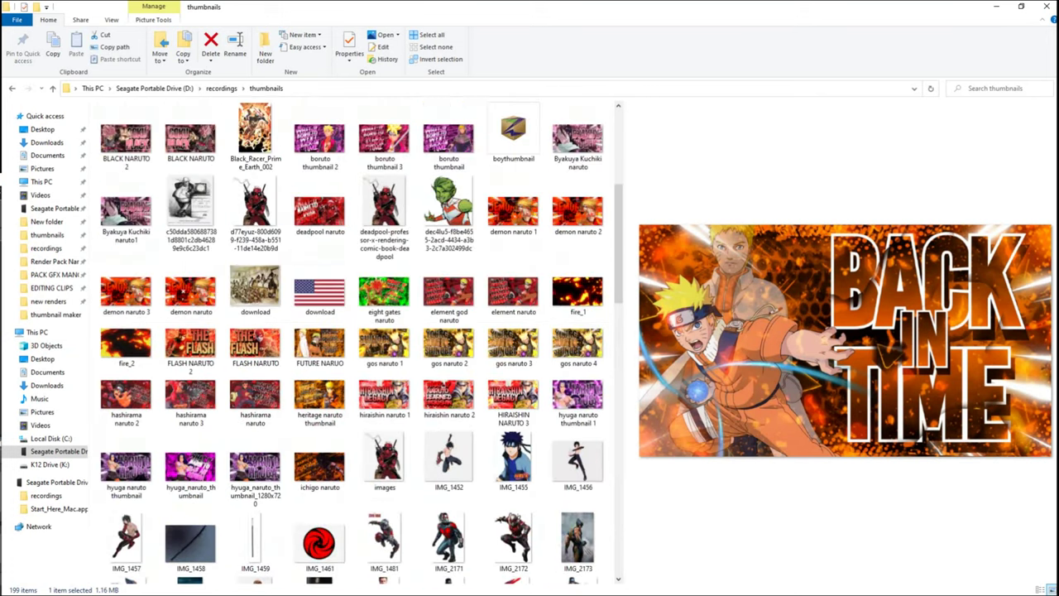
left_click(384, 346)
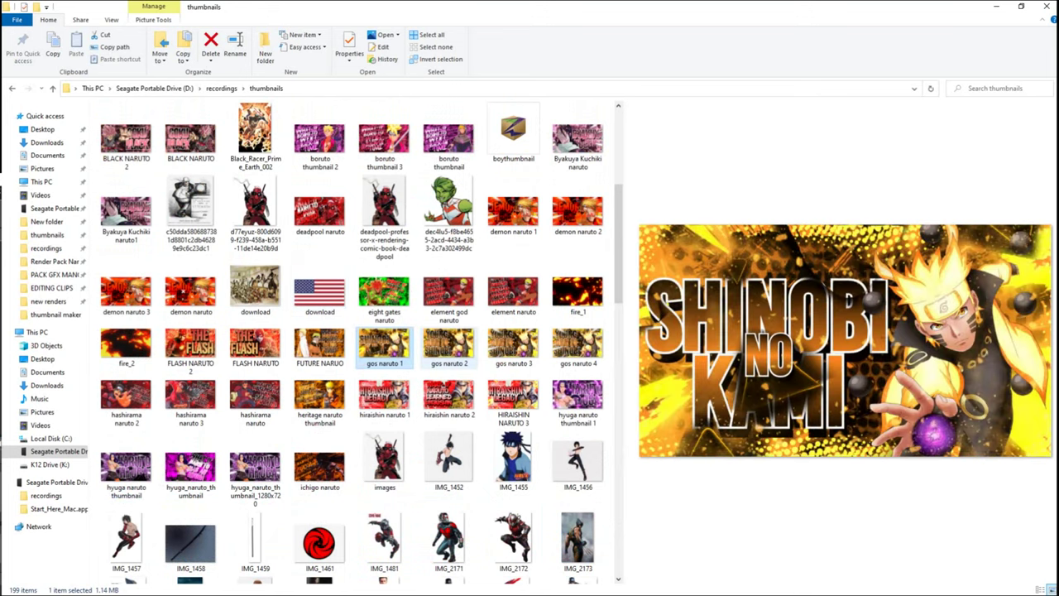
left_click(448, 345)
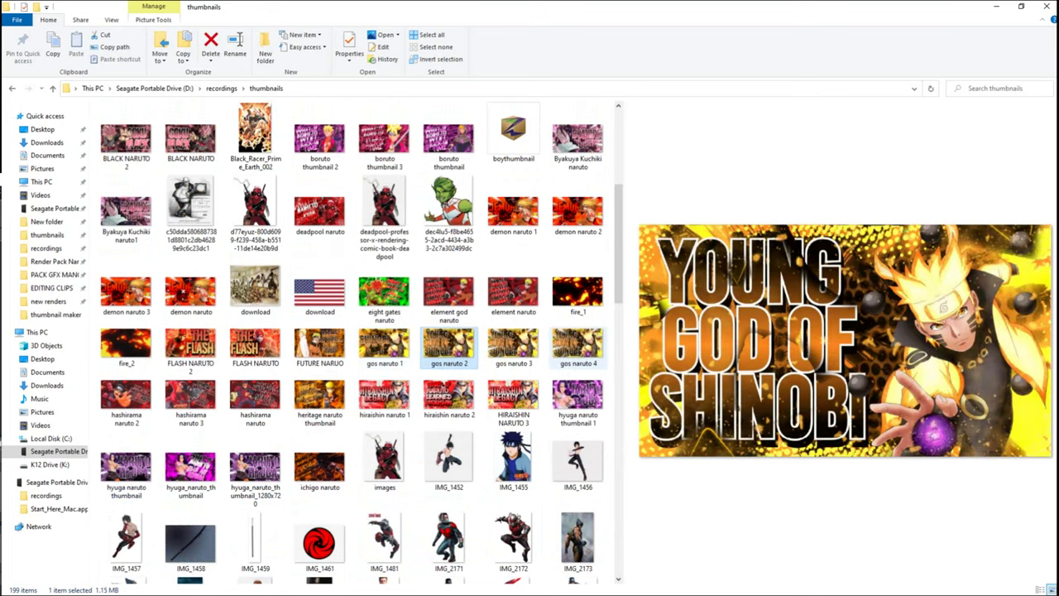
left_click(579, 346)
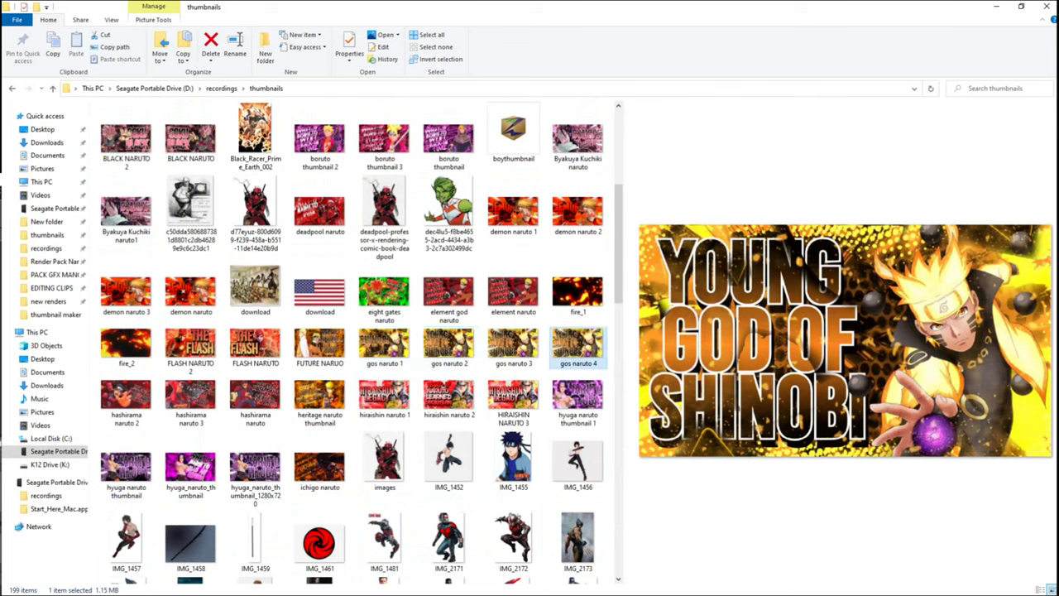
Compare the previews of the FLASH NARUTO and FLASH NARUTO 2 thumbnails
left_click(256, 347)
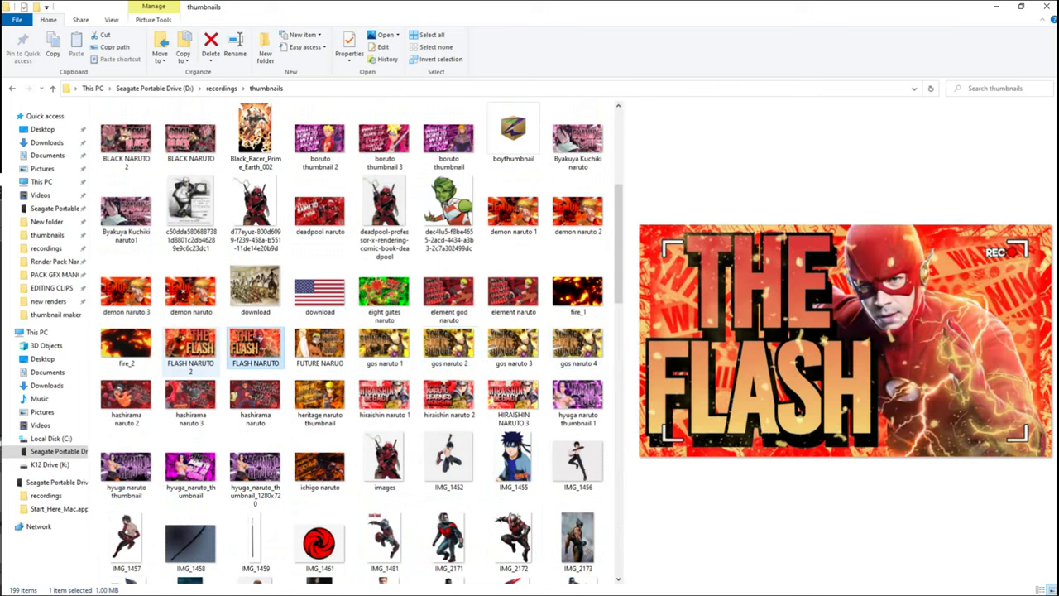
left_click(192, 348)
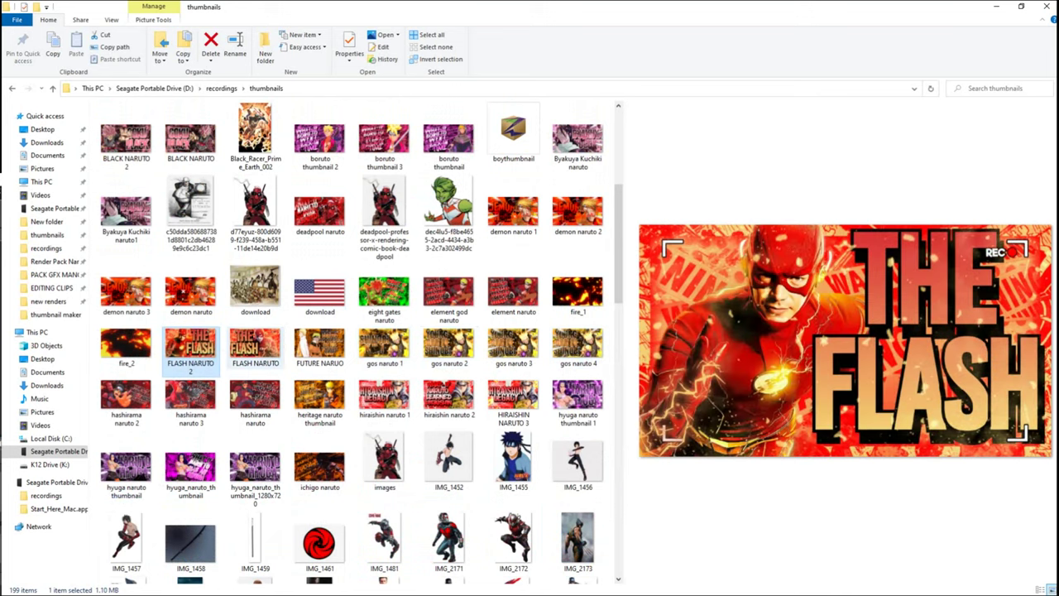
left_click(254, 346)
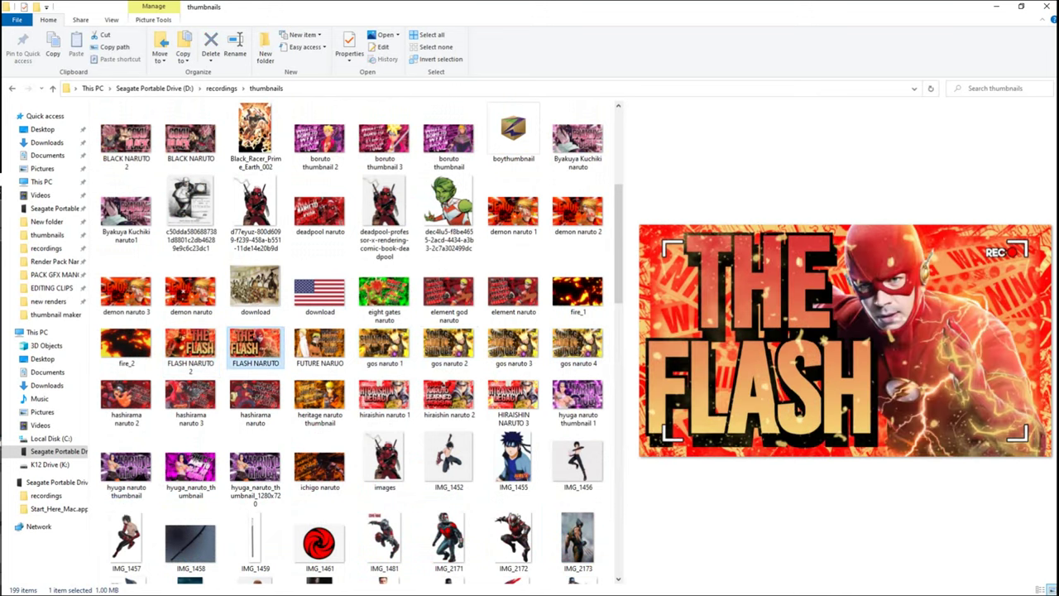
left_click(191, 346)
Preview the demon naruto, demon naruto 1, demon naruto 2 and demon naruto 3 thumbnails, ending on demon naruto 3
left_click(191, 295)
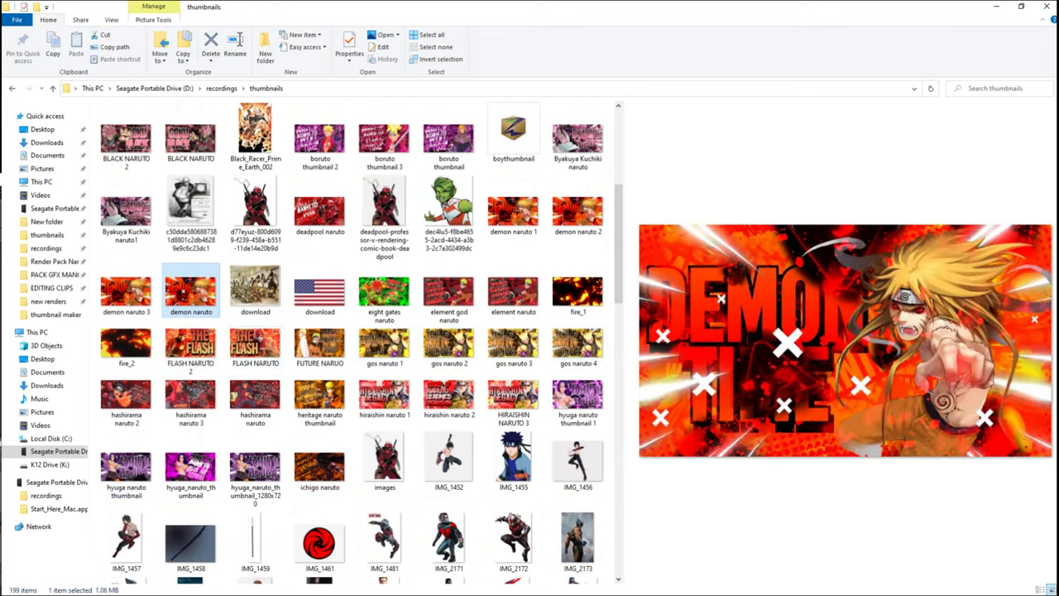
left_click(126, 293)
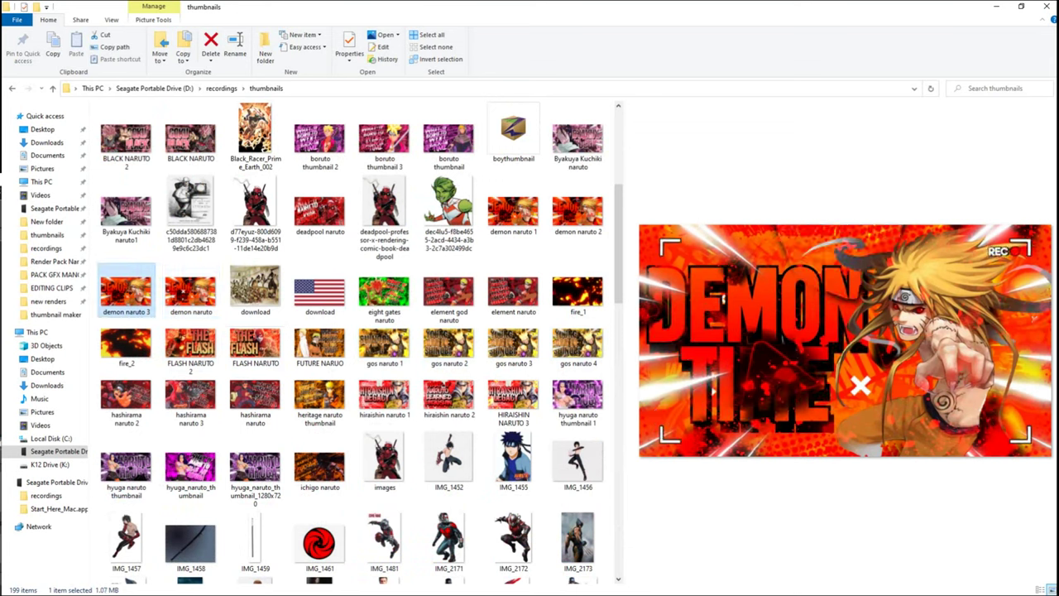
left_click(513, 212)
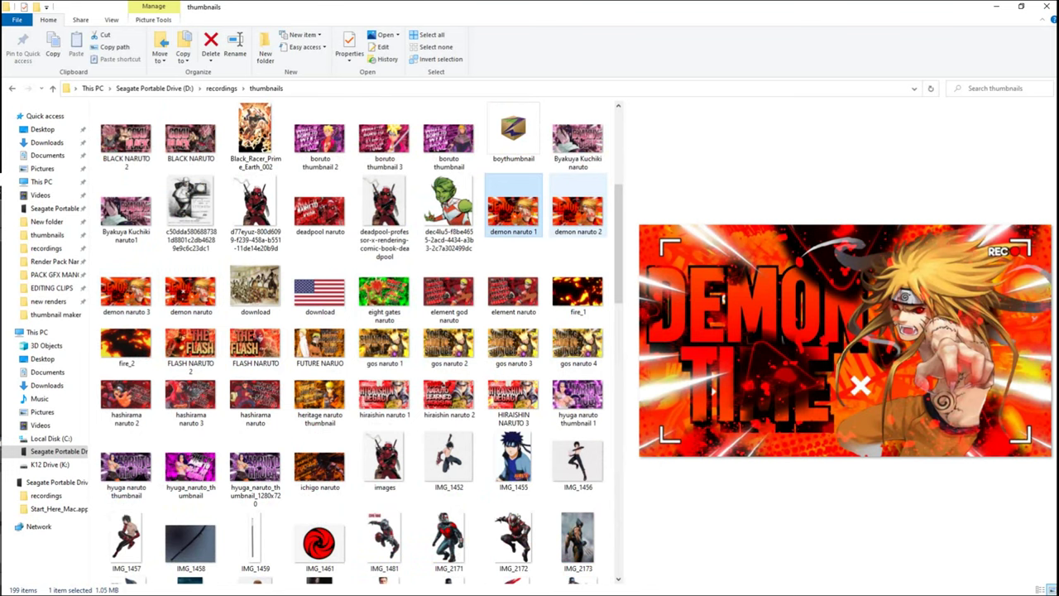
left_click(577, 212)
left_click(126, 293)
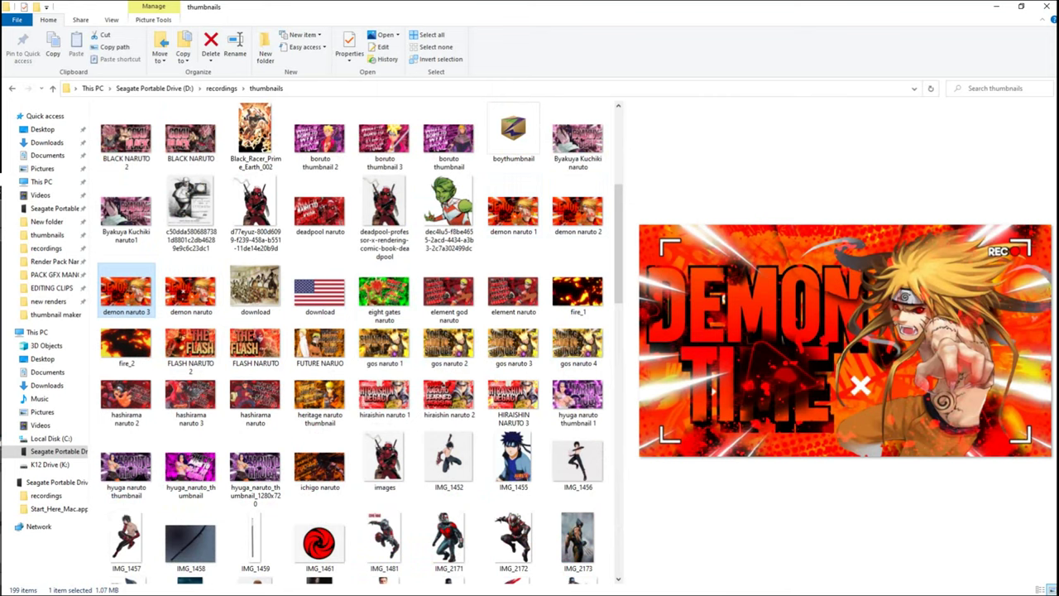
Compare the previews of the Byakuya Kuchiki naruto1 and Byakuya Kuchiki naruto thumbnails, alternating between them
left_click(125, 211)
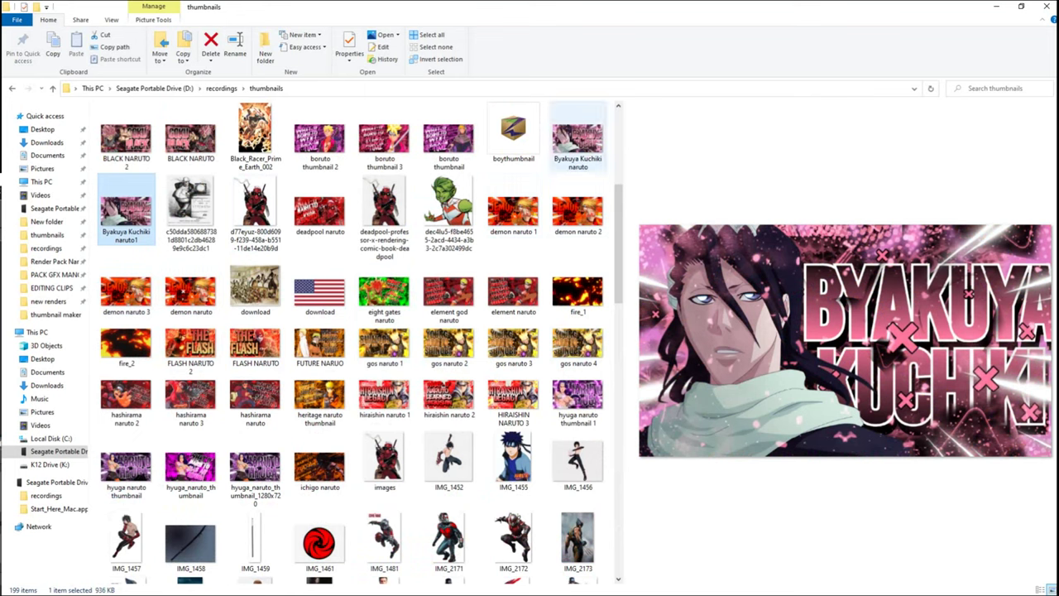
left_click(579, 142)
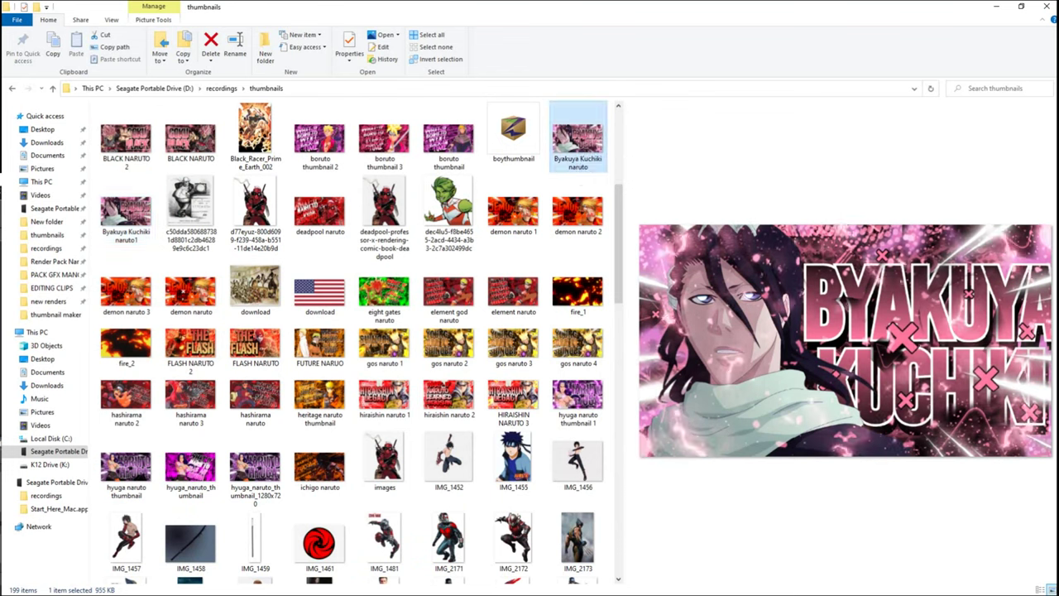
left_click(127, 212)
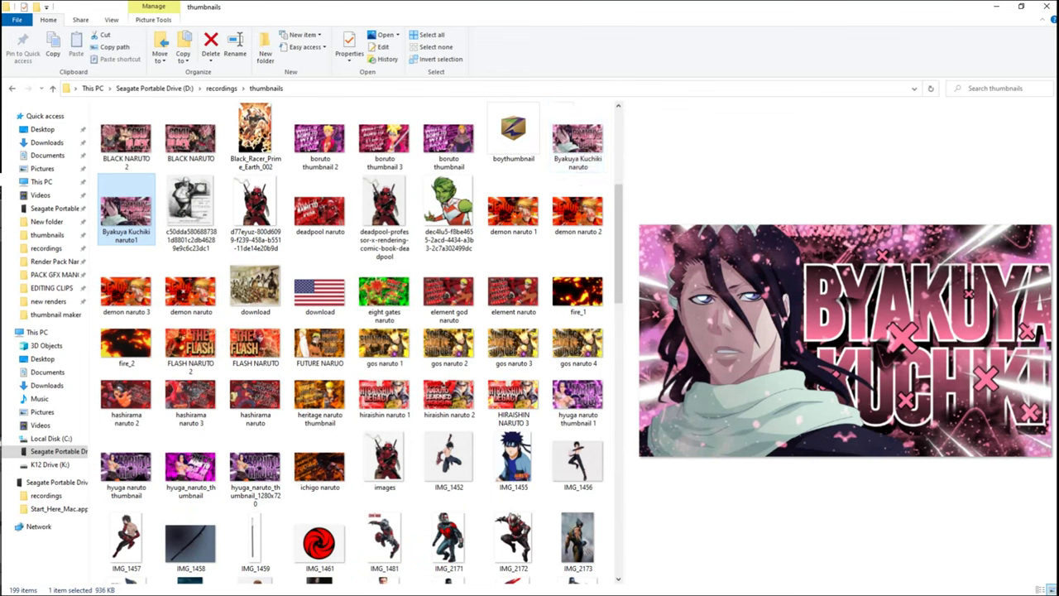
left_click(578, 141)
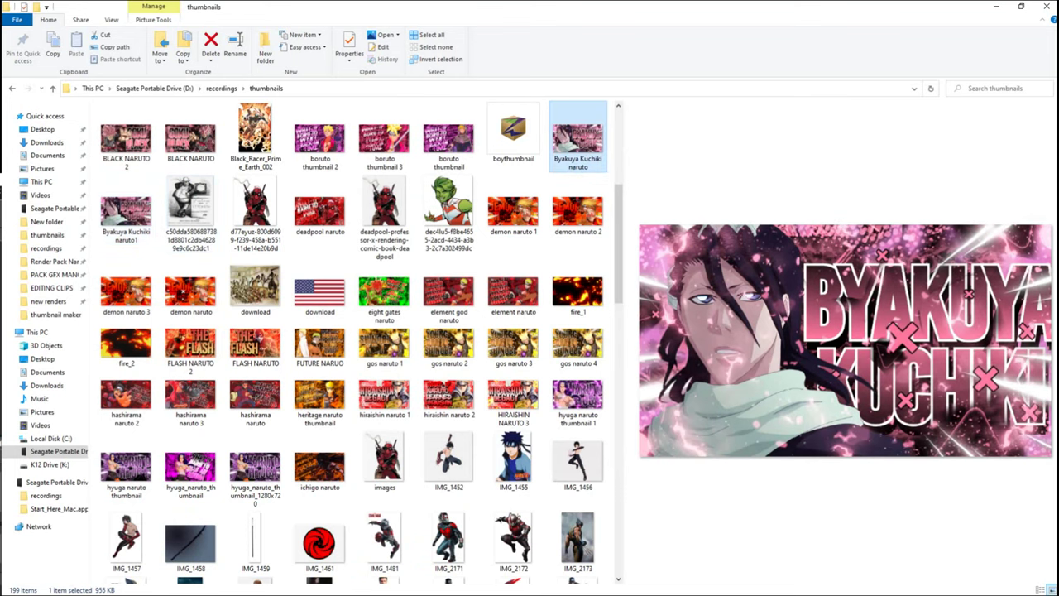
left_click(126, 212)
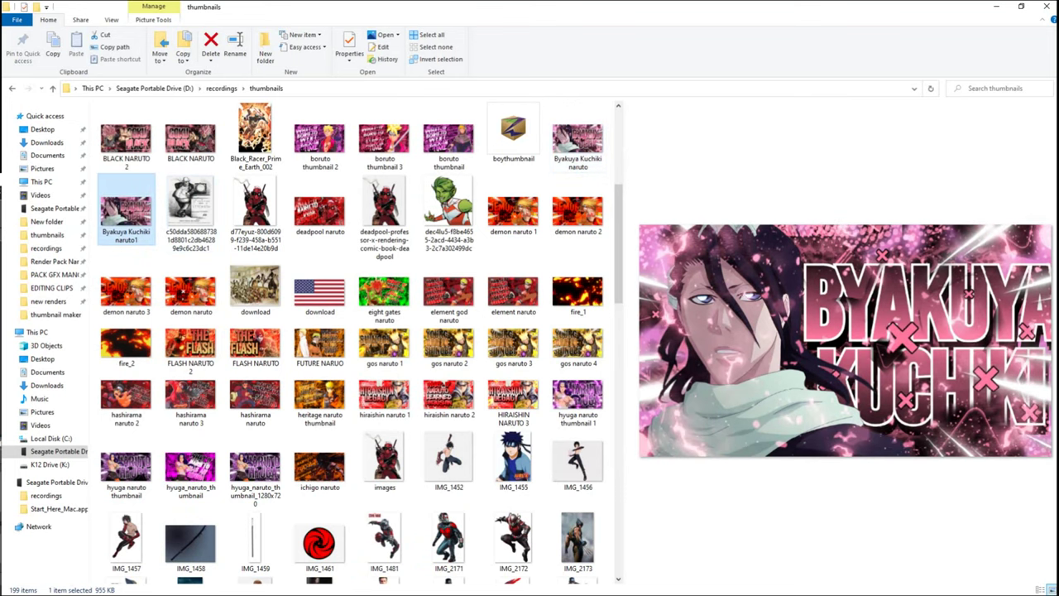
Compare the previews of the aizen naruto 2 and aizen naruto thumbnails further up the folder
scroll(320, 215, "up", 3)
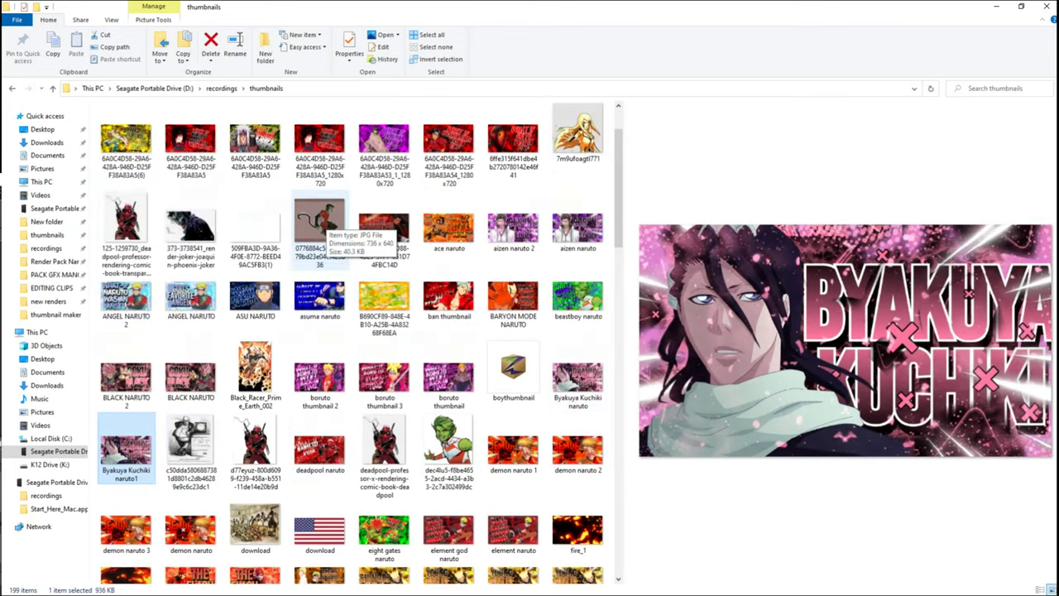
left_click(513, 225)
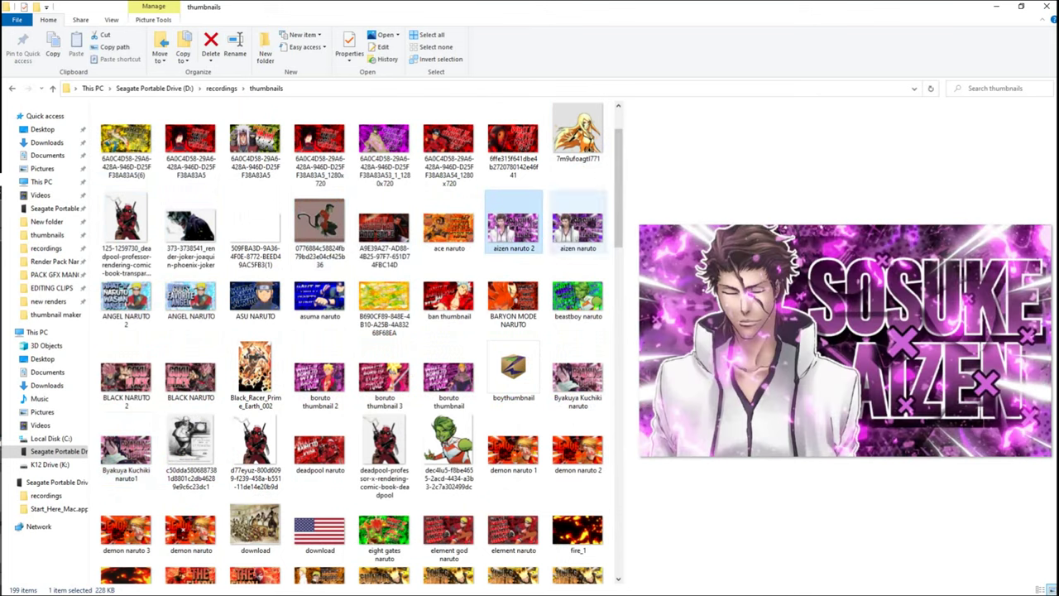
left_click(583, 236)
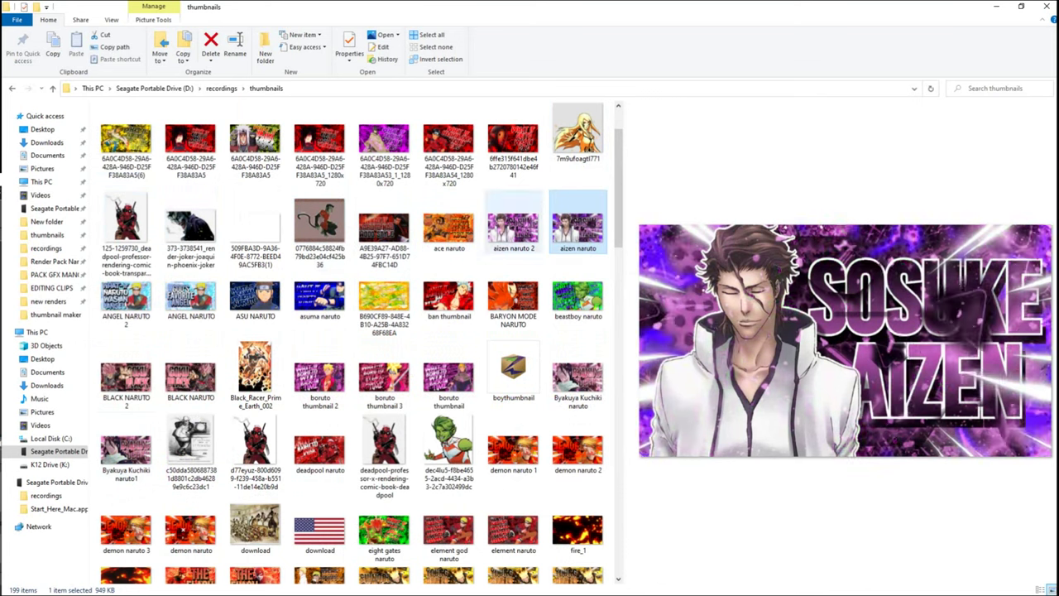
left_click(514, 232)
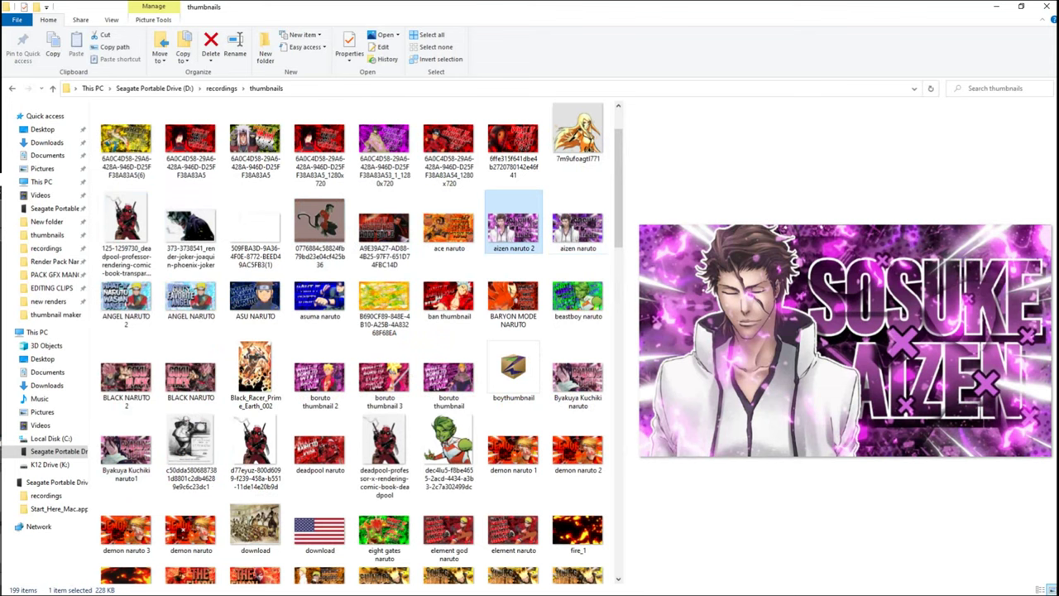
Preview the ban thumbnail image, then compare the BARYON MODE NARUTO thumbnail with aizen naruto 2
scroll(361, 343, "up", 2)
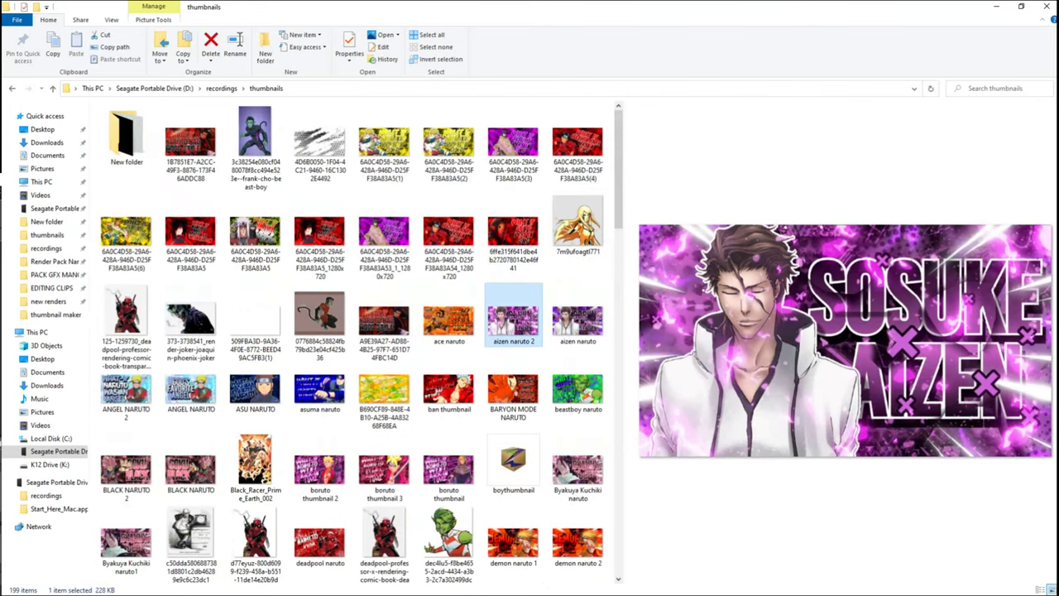
left_click(449, 392)
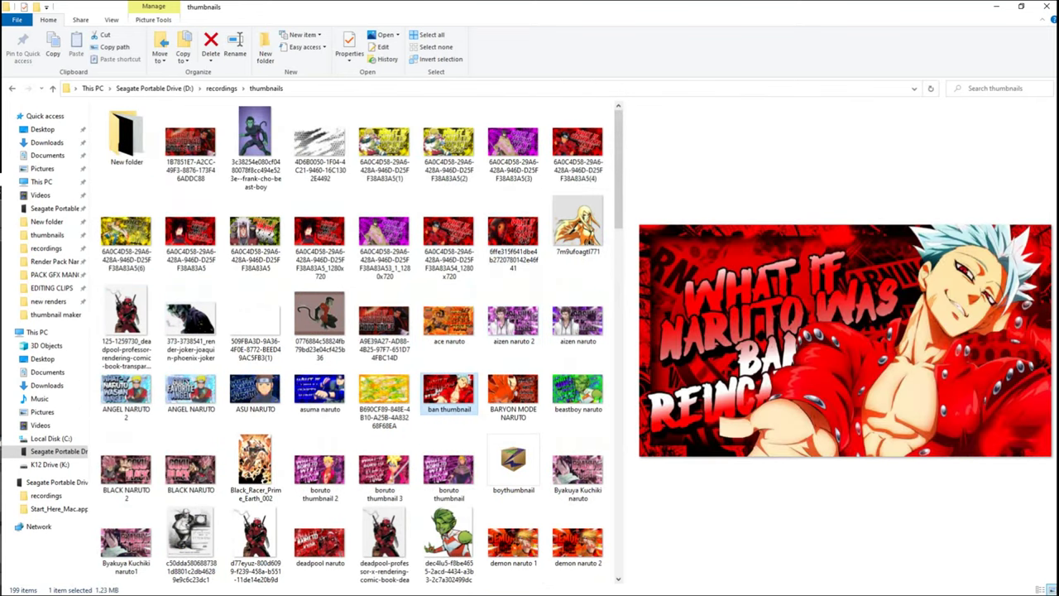
left_click(513, 396)
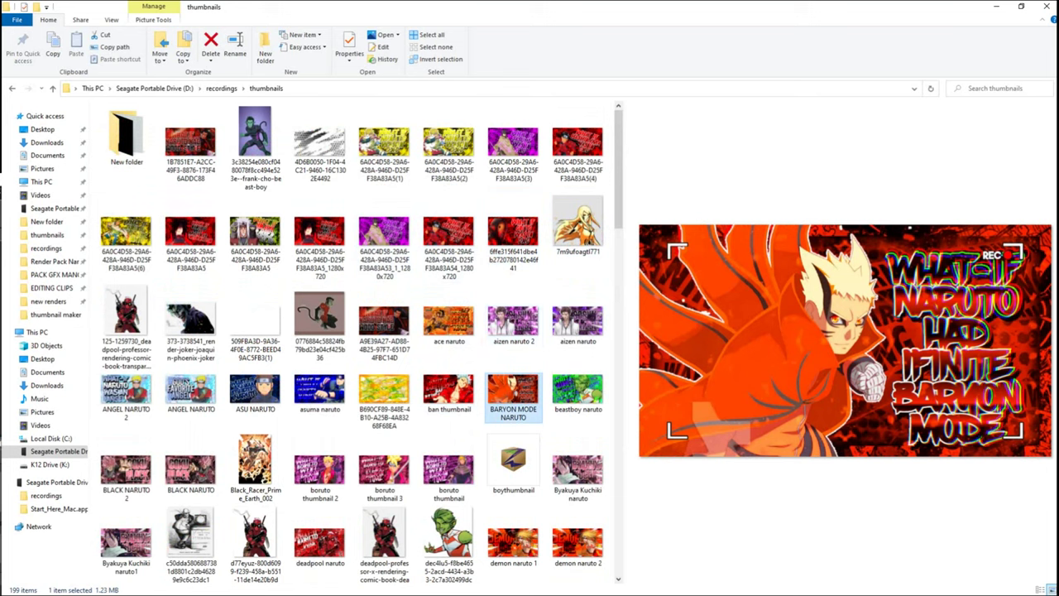
left_click(513, 319)
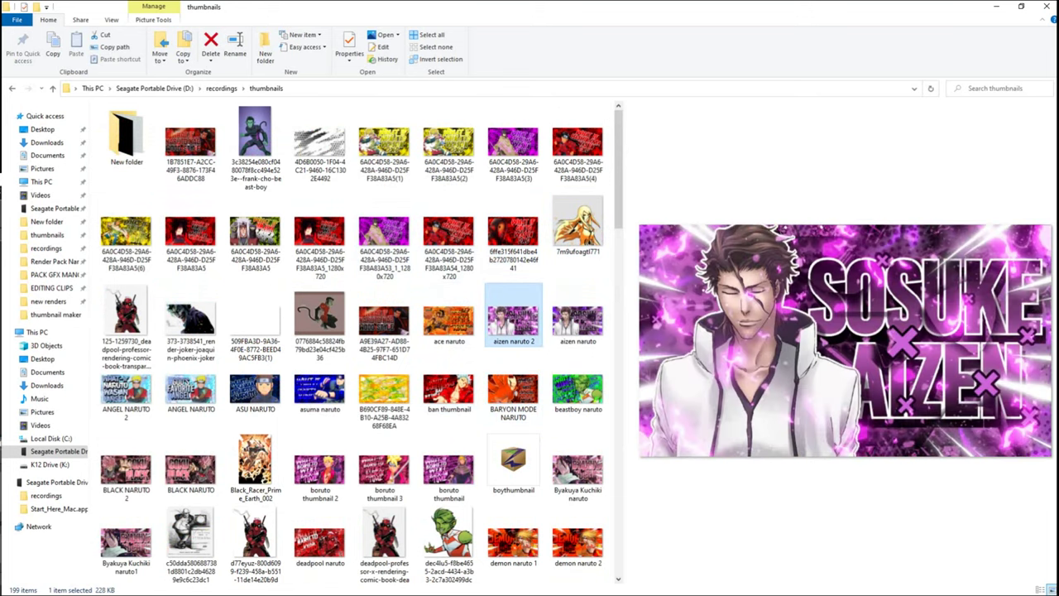
left_click(513, 397)
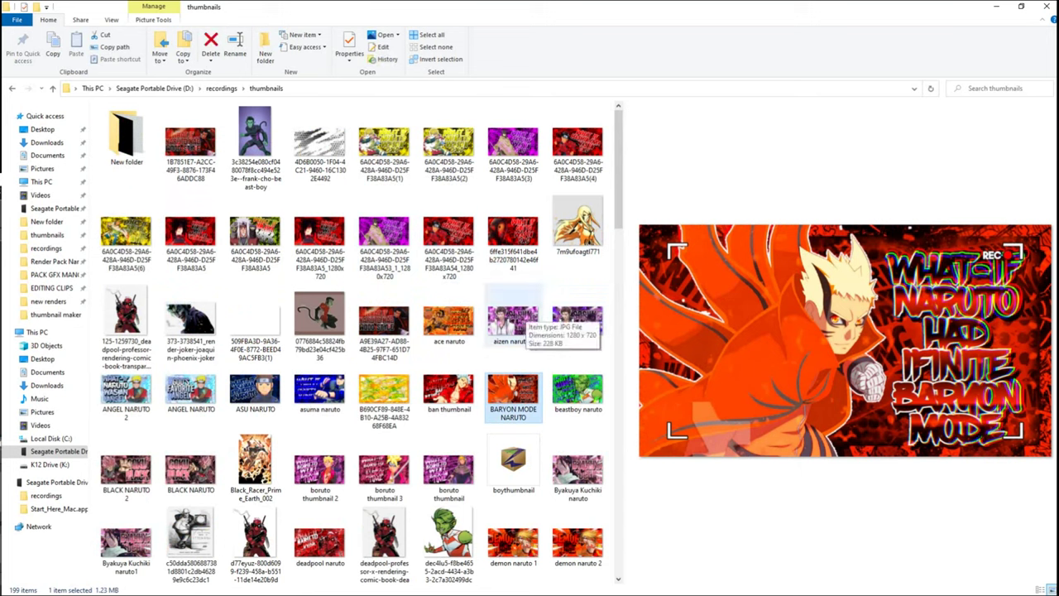
left_click(513, 318)
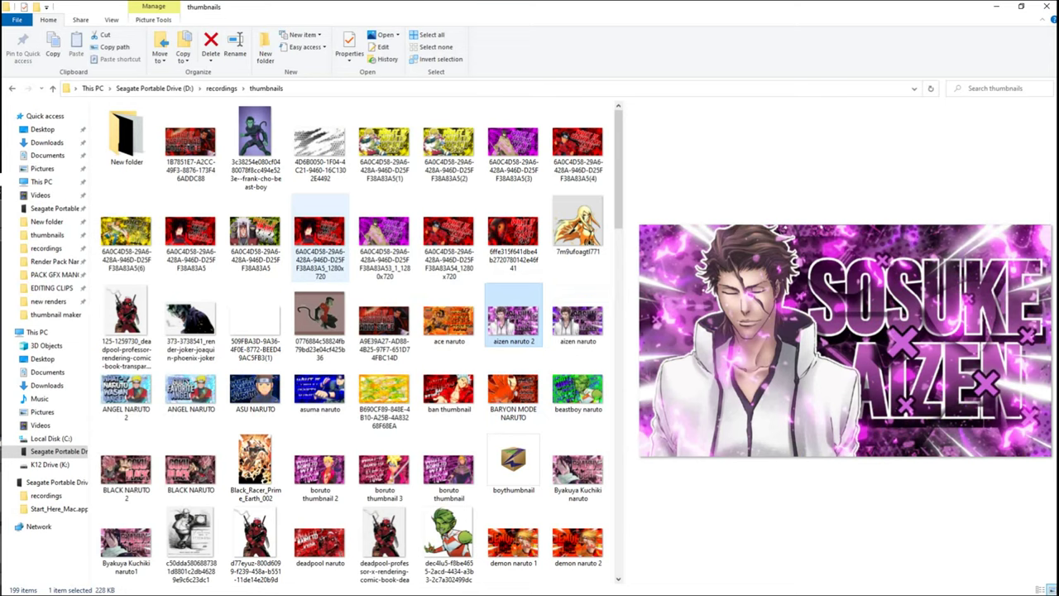